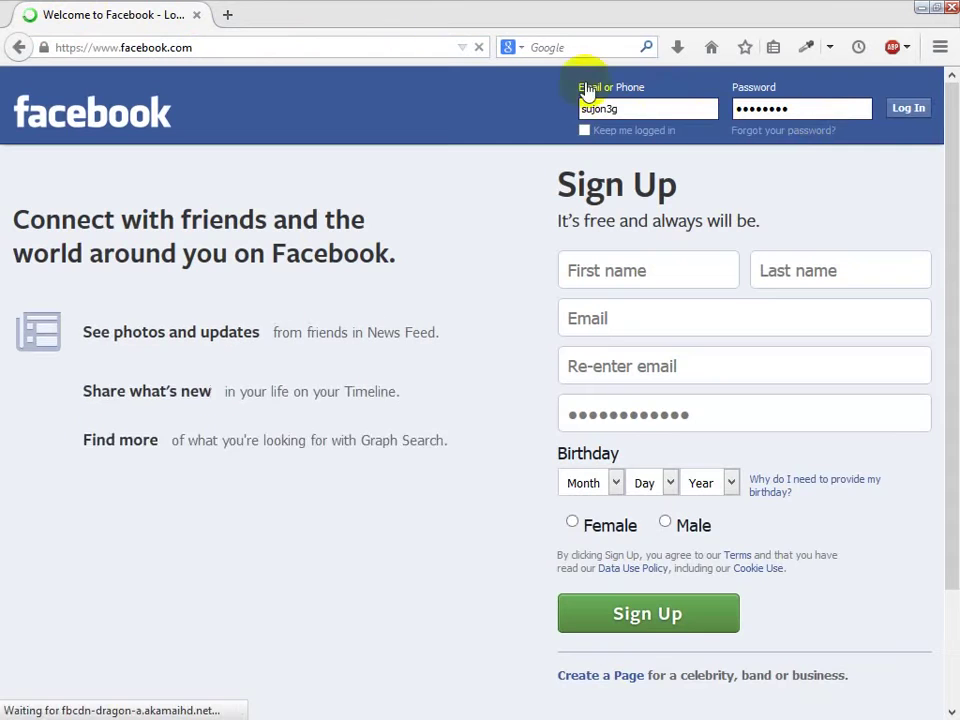
Log in to Facebook with the account password and focus the security-code field.
{"action": "left_click_drag", "start_coordinate": [816, 111], "coordinate": [477, 96]}
{"action": "type", "text": "••••••••••••"}
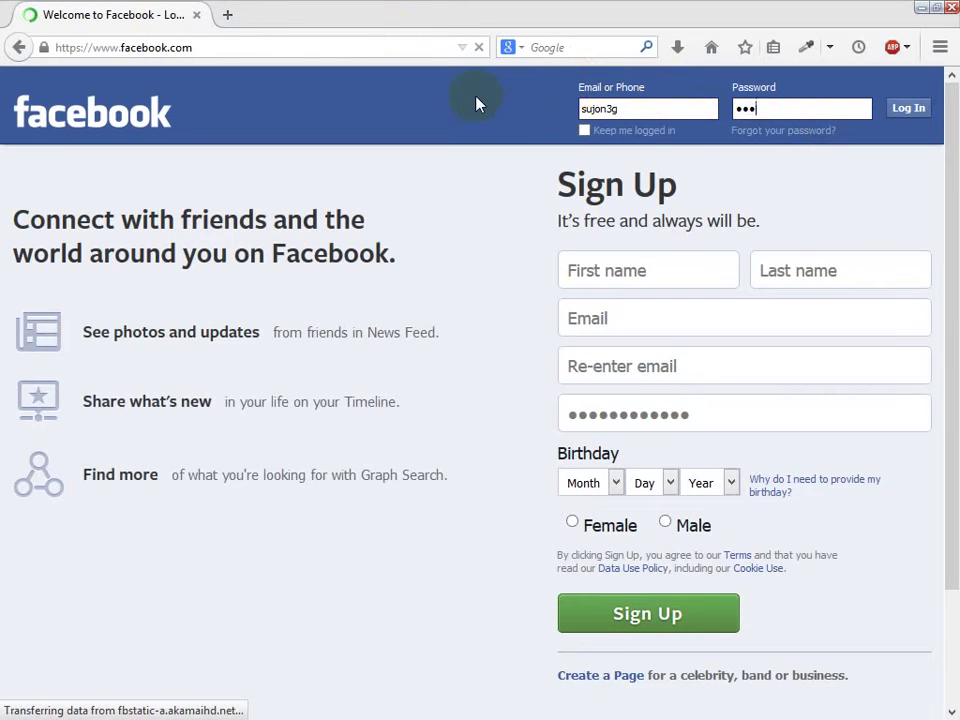
{"action": "type", "text": "•"}
{"action": "key", "text": "Return"}
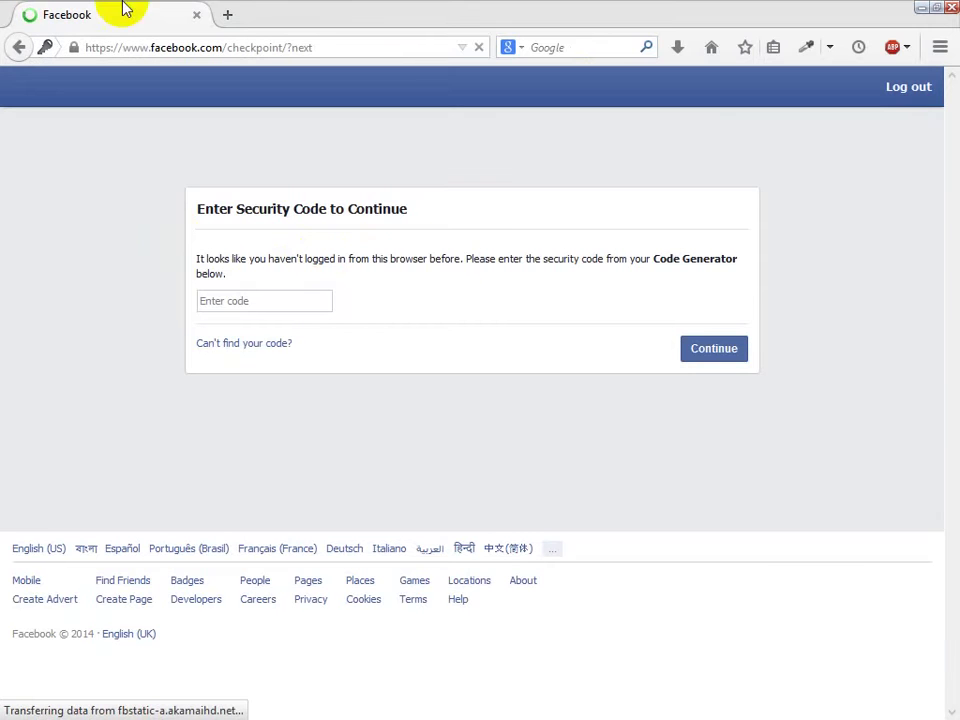
{"action": "left_click", "coordinate": [259, 298]}
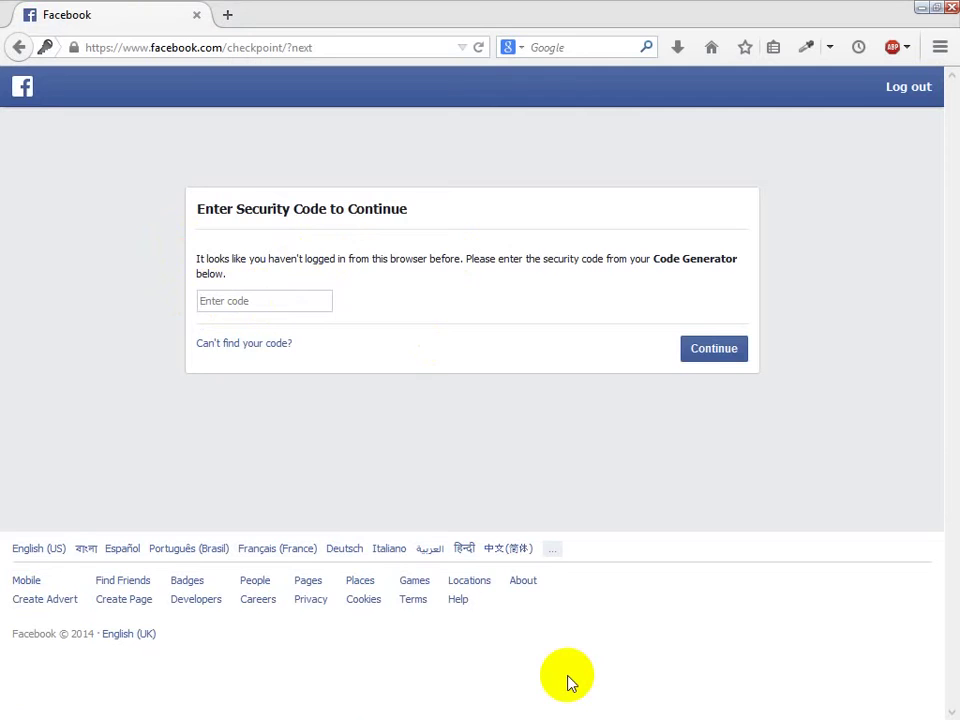
{"action": "key", "text": "super+e"}
Open the wordpress batch 9 folder on Local Disk (F:) in the file browser.
{"action": "left_click", "coordinate": [842, 36]}
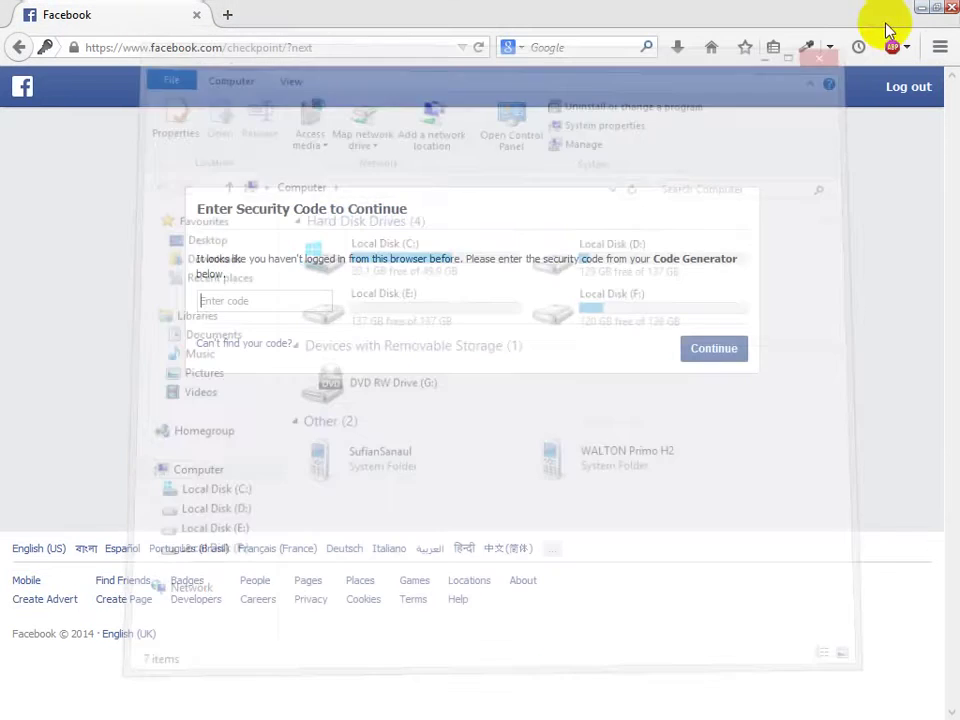
{"action": "left_click", "coordinate": [937, 8]}
{"action": "left_click", "coordinate": [296, 19]}
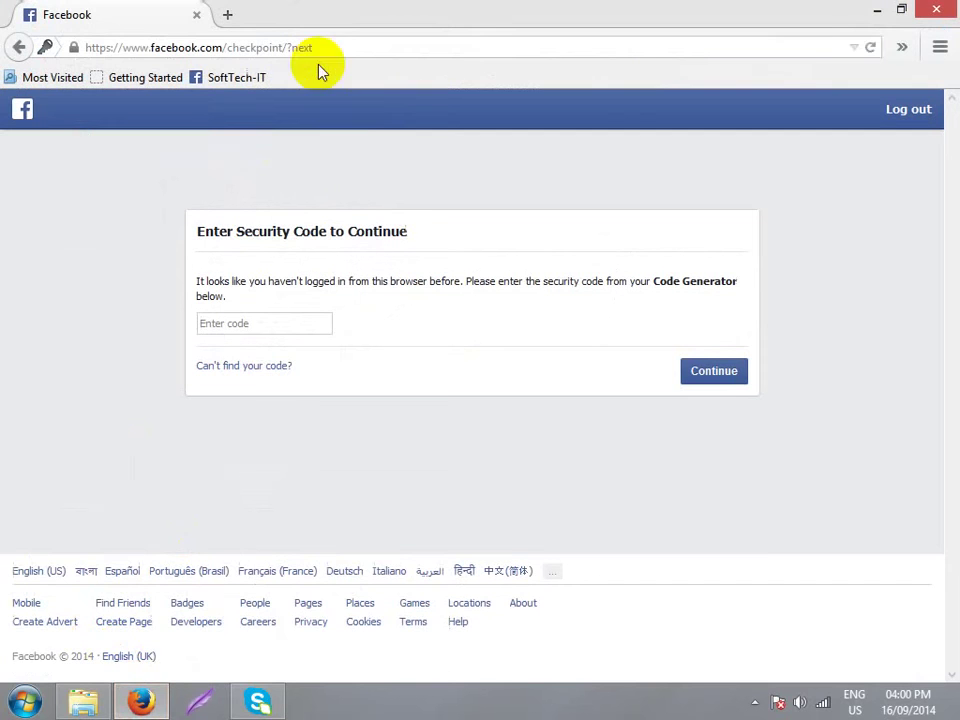
{"action": "left_click", "coordinate": [83, 702]}
{"action": "left_click", "coordinate": [316, 262]}
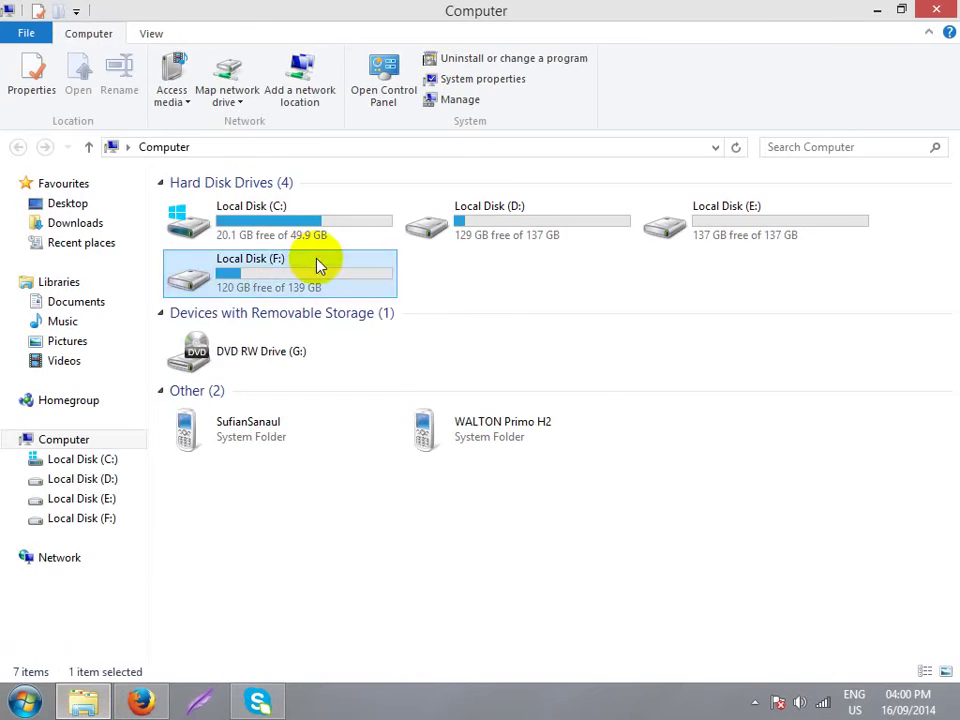
{"action": "double_click", "coordinate": [318, 265]}
{"action": "double_click", "coordinate": [425, 384]}
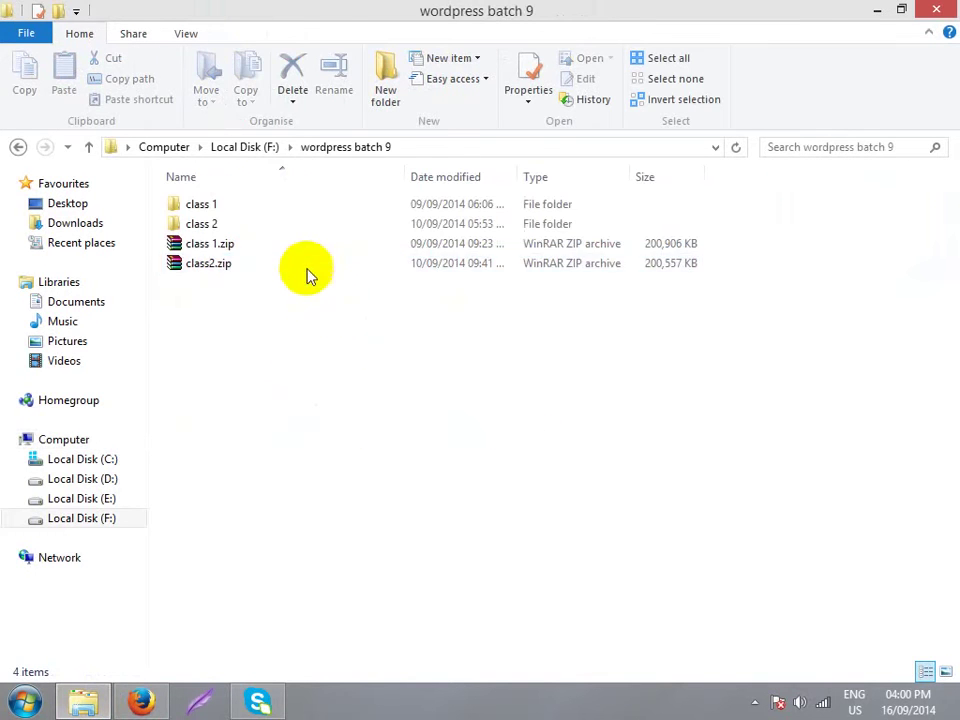
Create a new folder named 'class 3' there, then return to Firefox.
{"action": "key", "text": "ctrl+shift+n"}
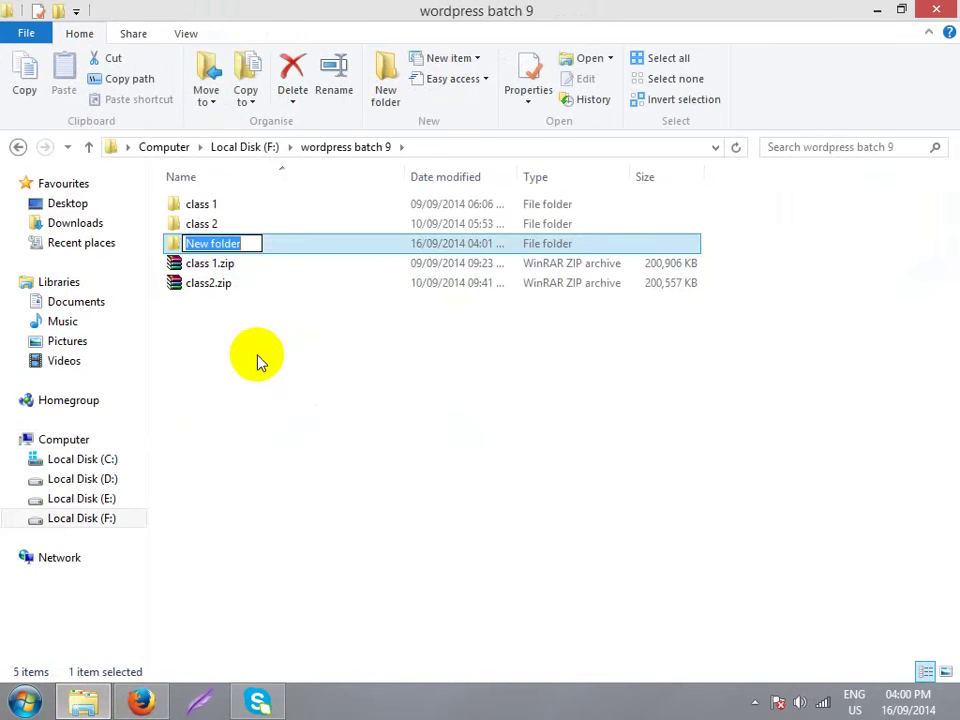
{"action": "type", "text": "class 3"}
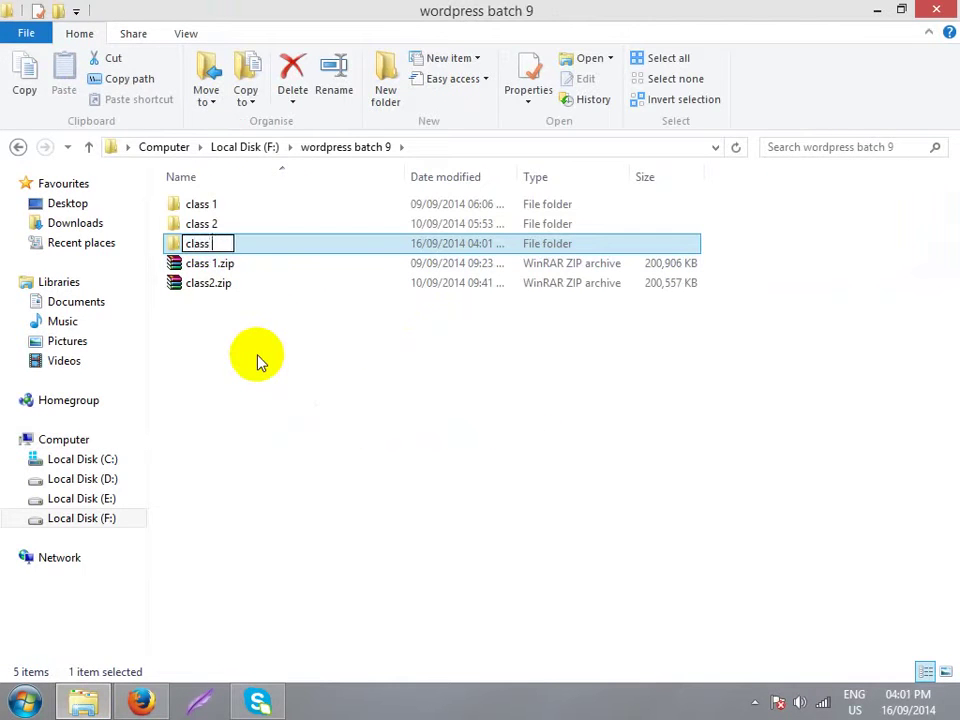
{"action": "key", "text": "Return"}
{"action": "key", "text": "Return"}
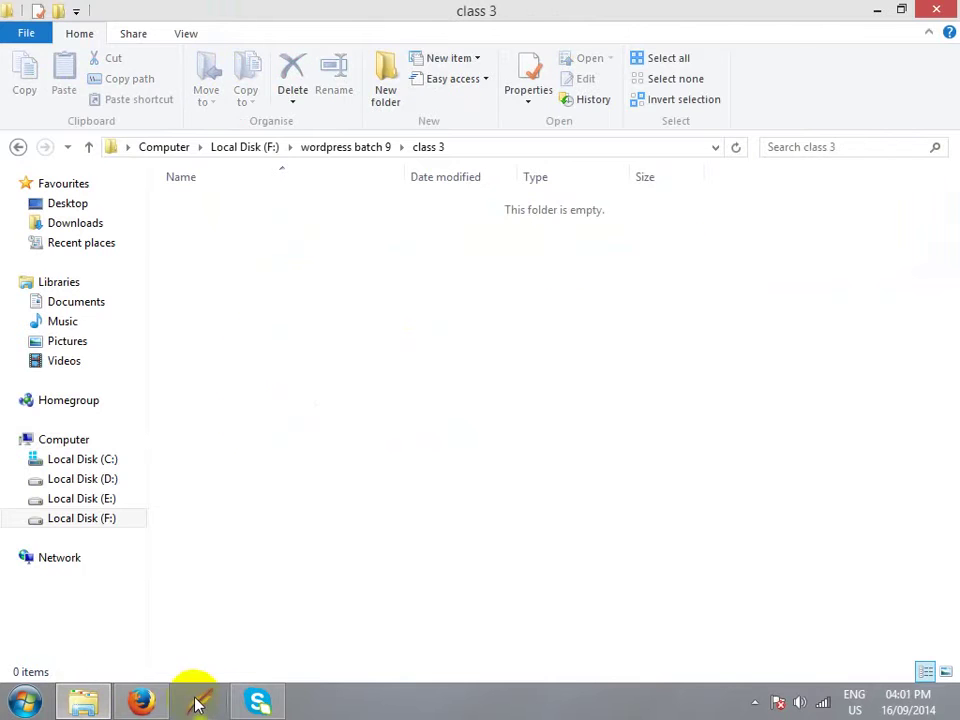
{"action": "left_click", "coordinate": [141, 701]}
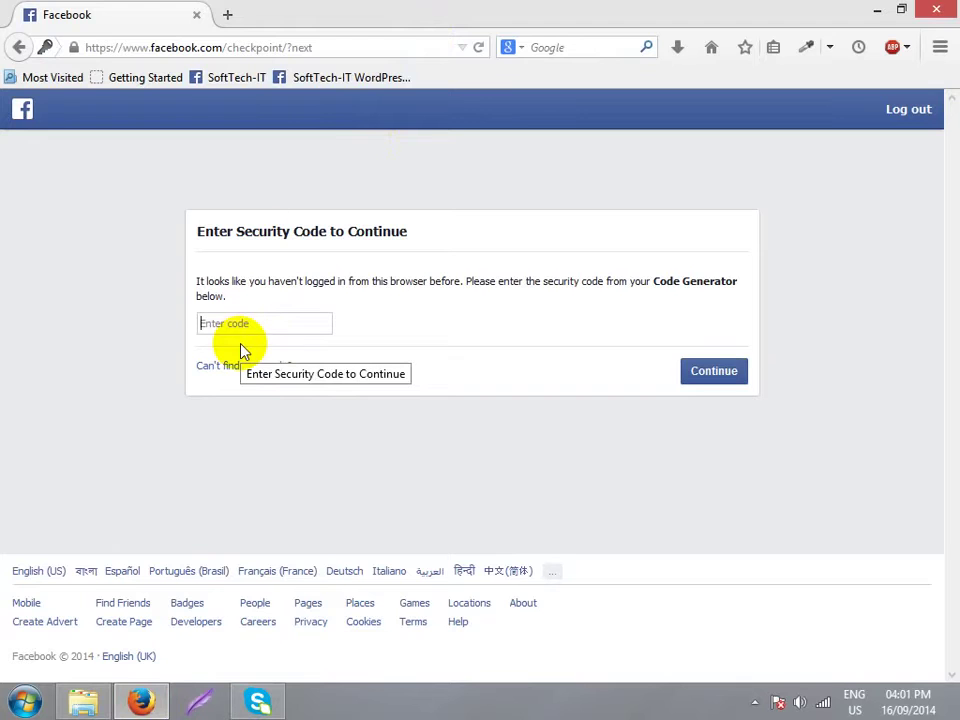
Create a new text document in class 3 and rename it 'index.html'.
{"action": "left_click", "coordinate": [83, 700]}
{"action": "right_click", "coordinate": [201, 249]}
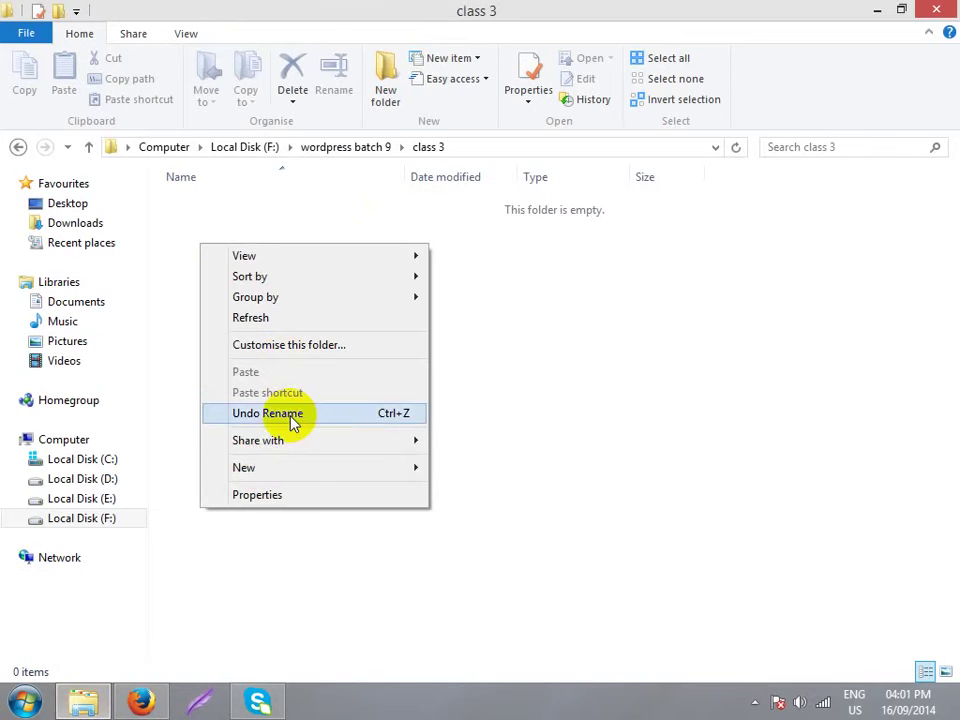
{"action": "mouse_move", "coordinate": [251, 468]}
{"action": "left_click", "coordinate": [495, 660]}
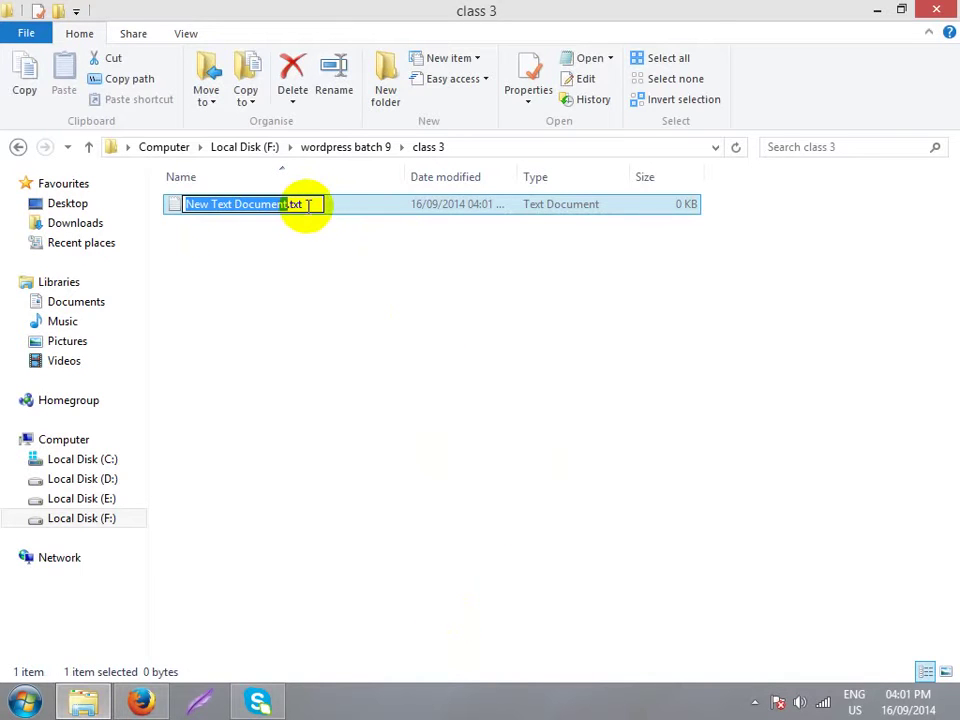
{"action": "left_click_drag", "start_coordinate": [308, 204], "coordinate": [253, 212]}
{"action": "right_click", "coordinate": [268, 208]}
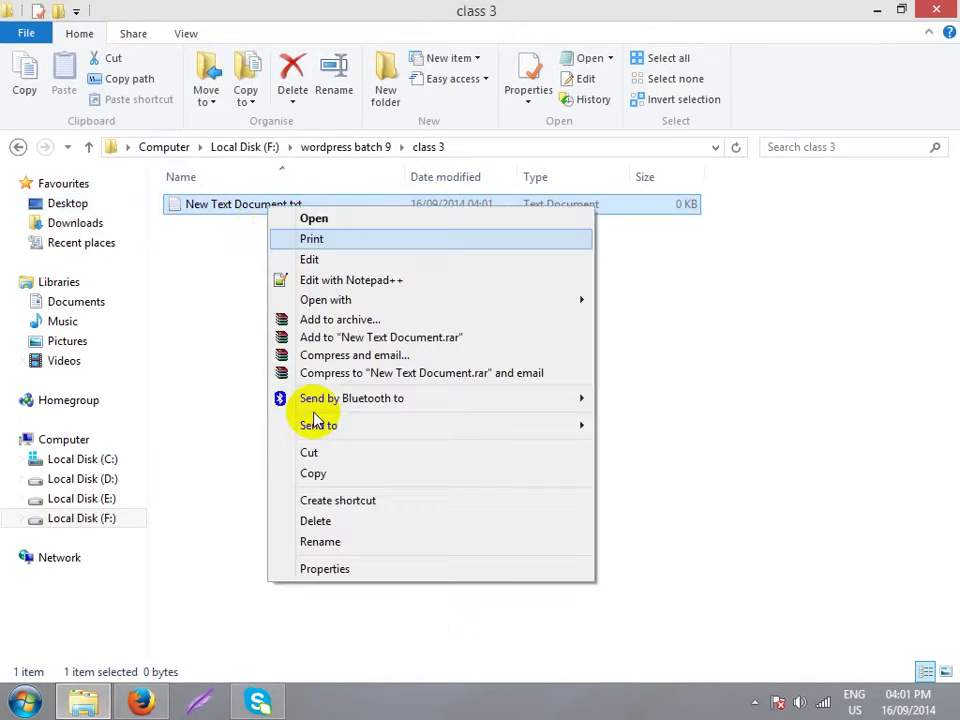
{"action": "left_click", "coordinate": [320, 542]}
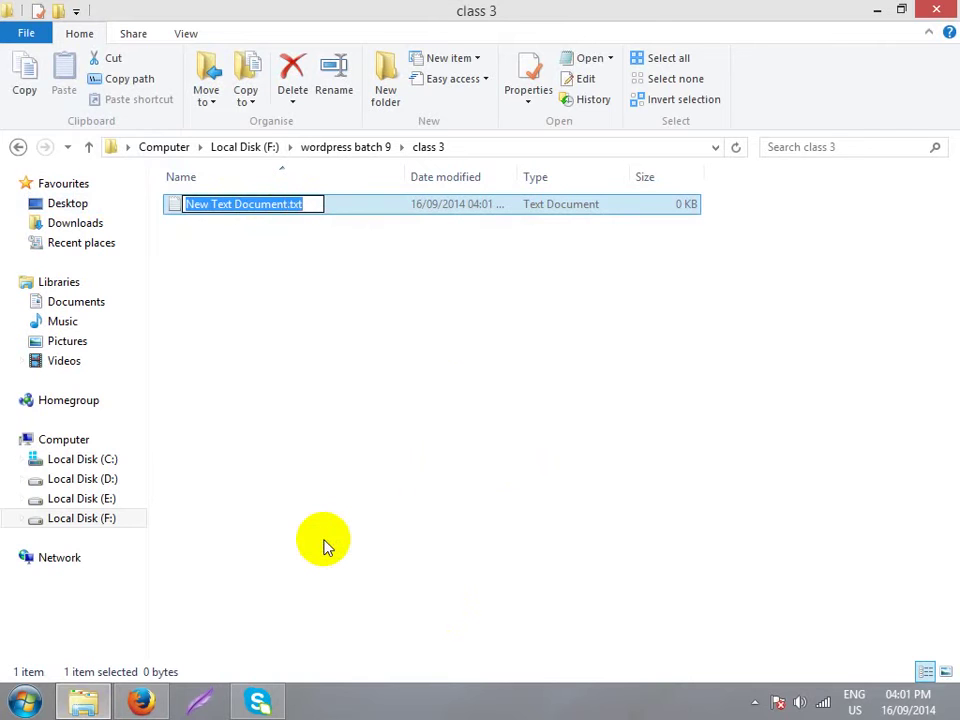
{"action": "type", "text": "index.html"}
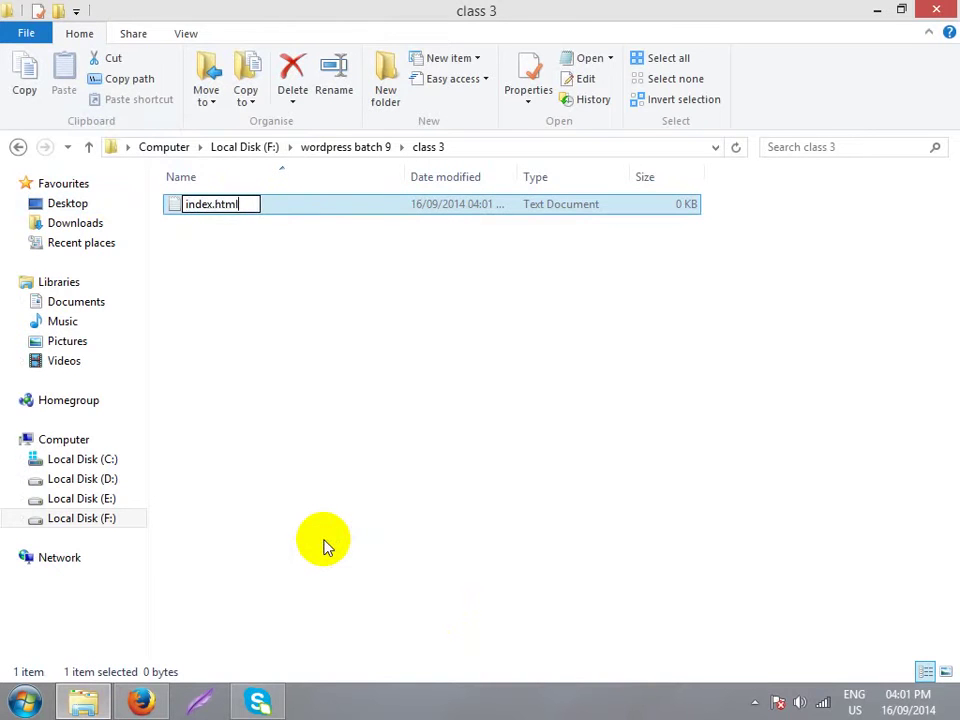
{"action": "key", "text": "Return"}
{"action": "key", "text": "Return"}
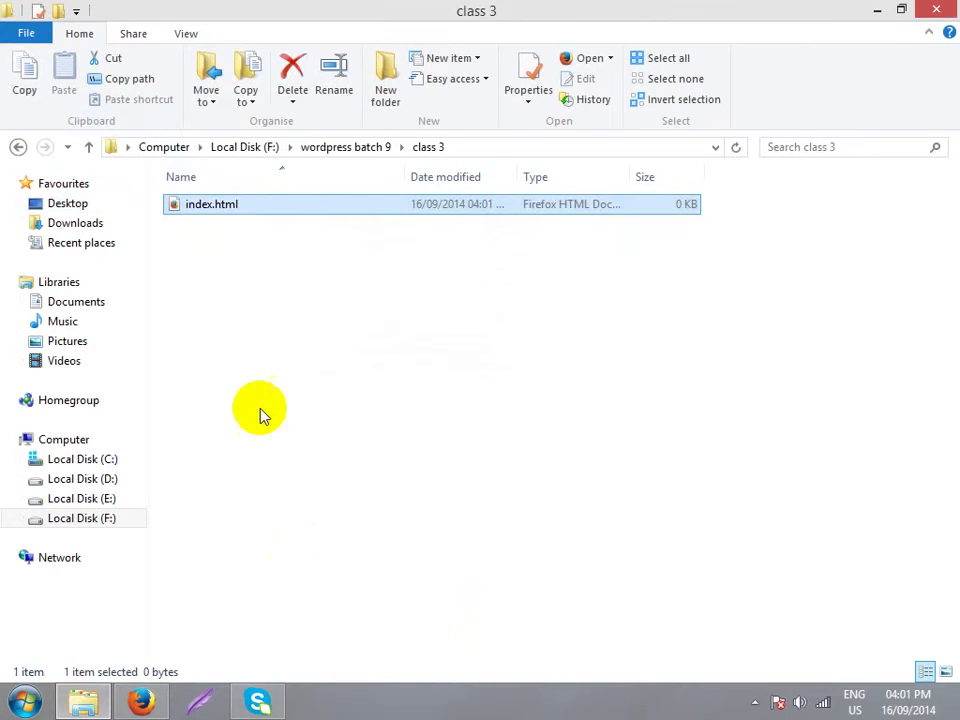
Open index.html with Notepad++ and bring up its tab's context menu.
{"action": "right_click", "coordinate": [252, 206]}
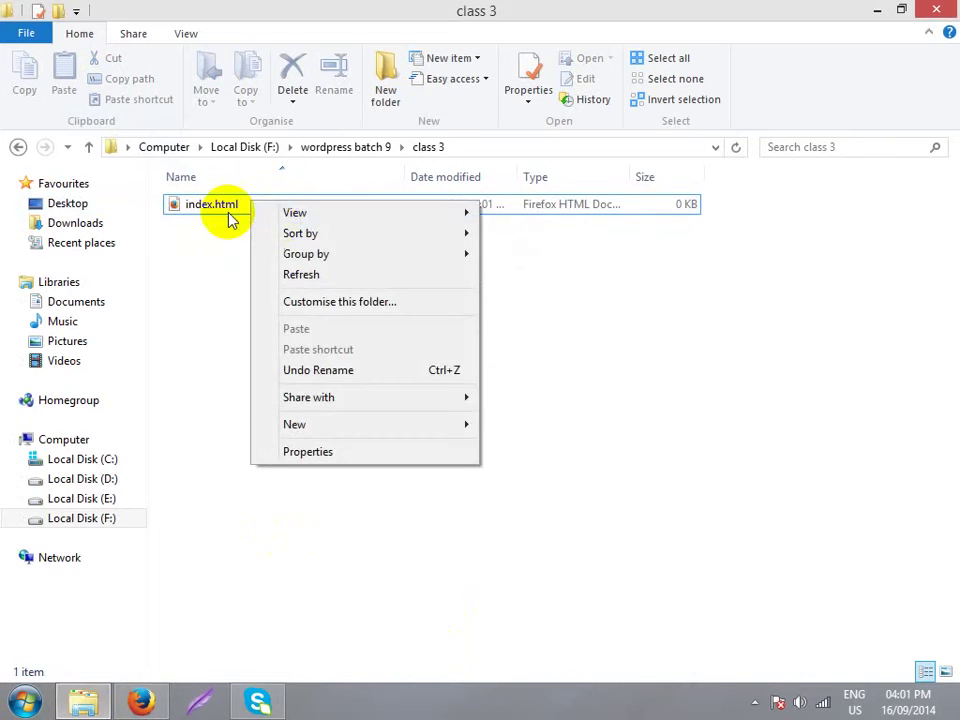
{"action": "left_click", "coordinate": [229, 212]}
{"action": "right_click", "coordinate": [229, 213]}
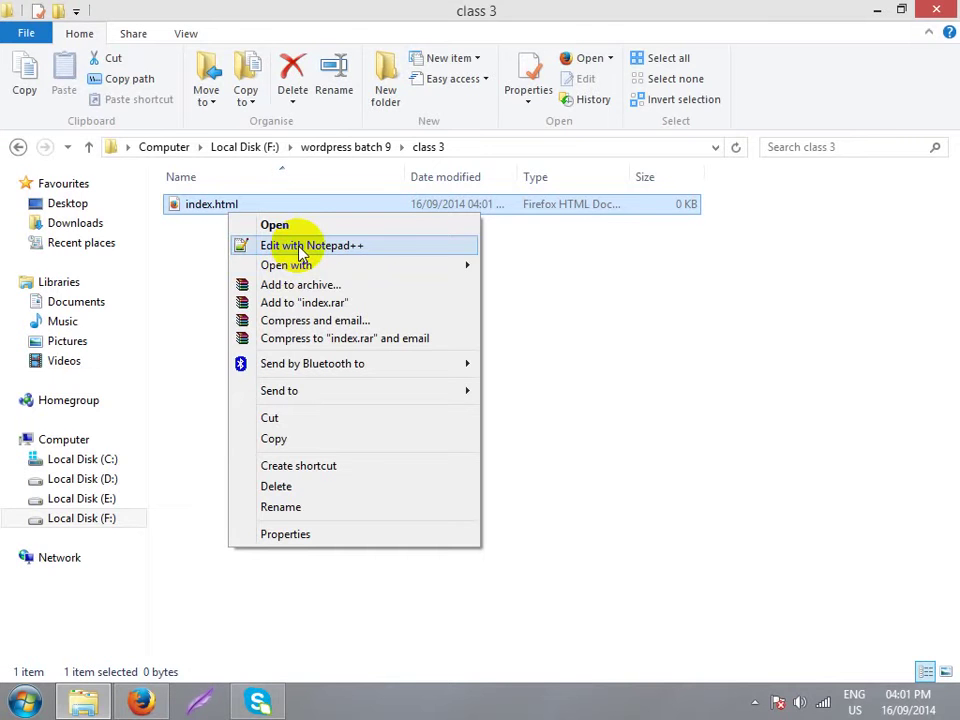
{"action": "left_click", "coordinate": [300, 250]}
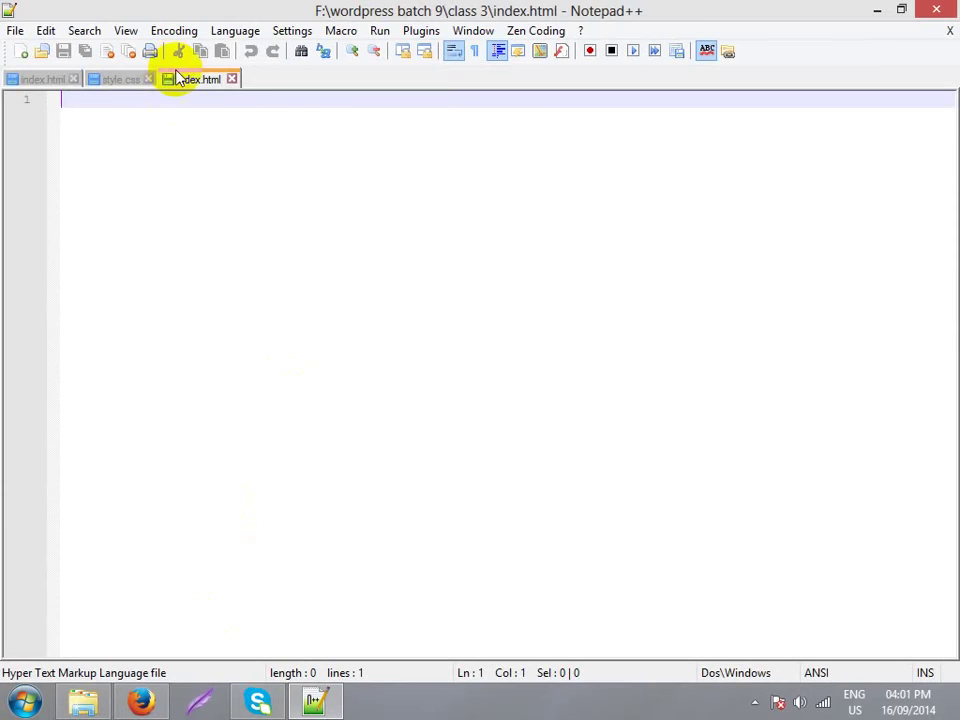
{"action": "right_click", "coordinate": [185, 82]}
Close all other Notepad++ tabs, then submit the Facebook security code and continue past Remember Browser.
{"action": "left_click", "coordinate": [245, 110]}
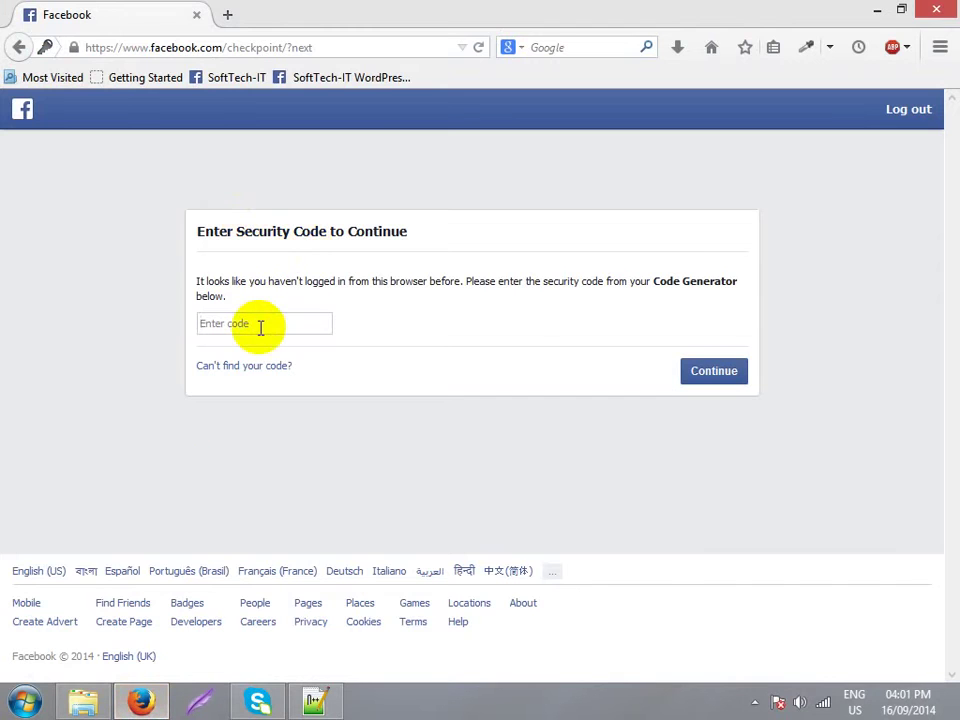
{"action": "left_click", "coordinate": [260, 325]}
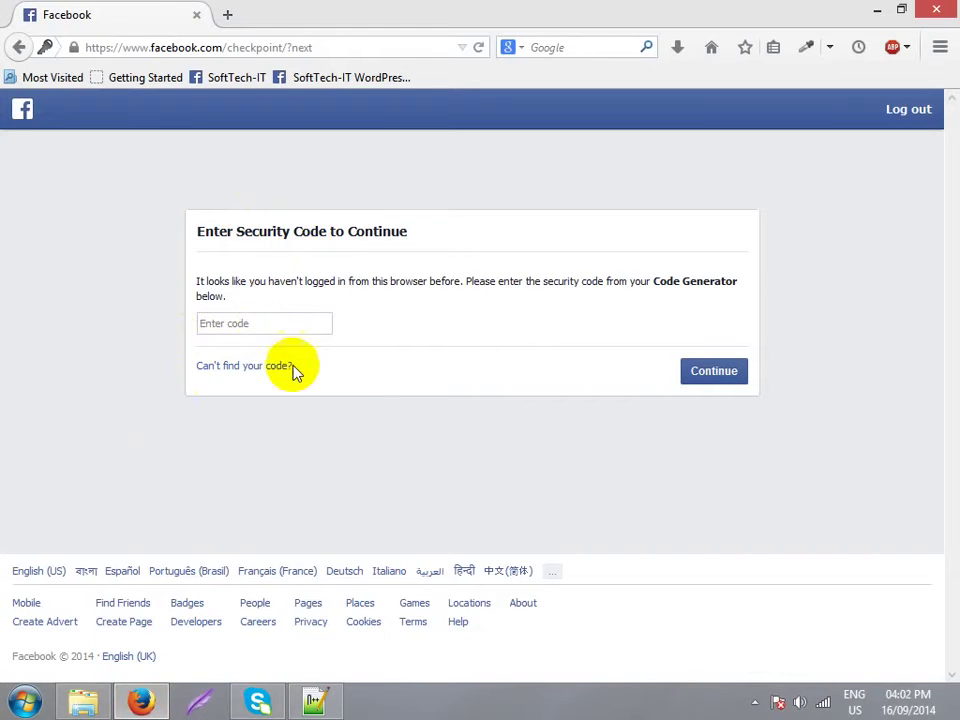
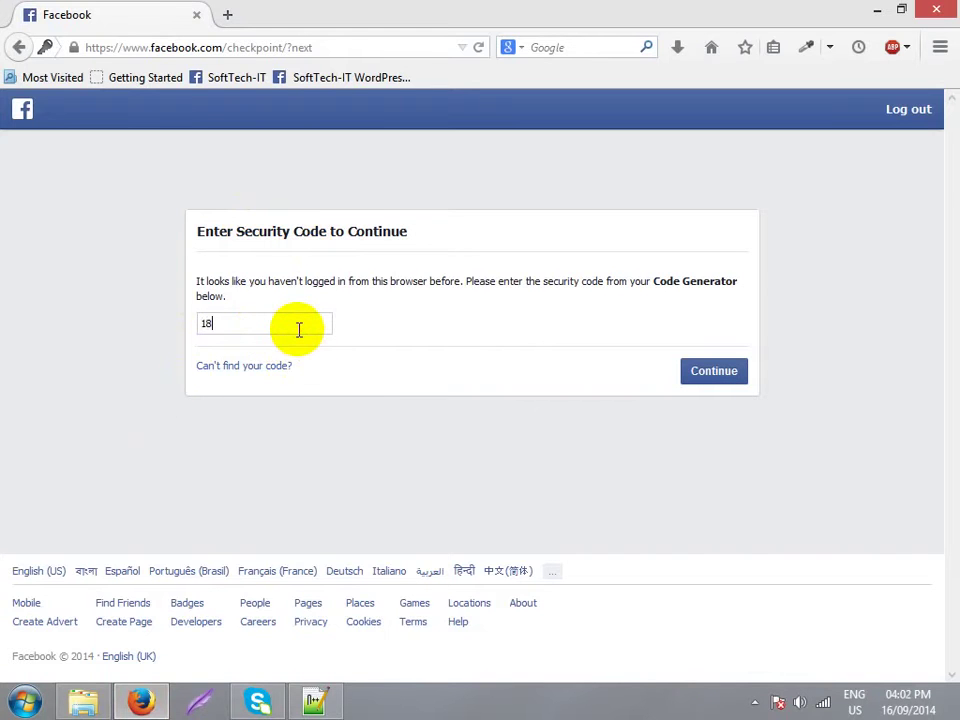
{"action": "key", "text": "BackSpace"}
{"action": "key", "text": "BackSpace"}
{"action": "key", "text": "Return"}
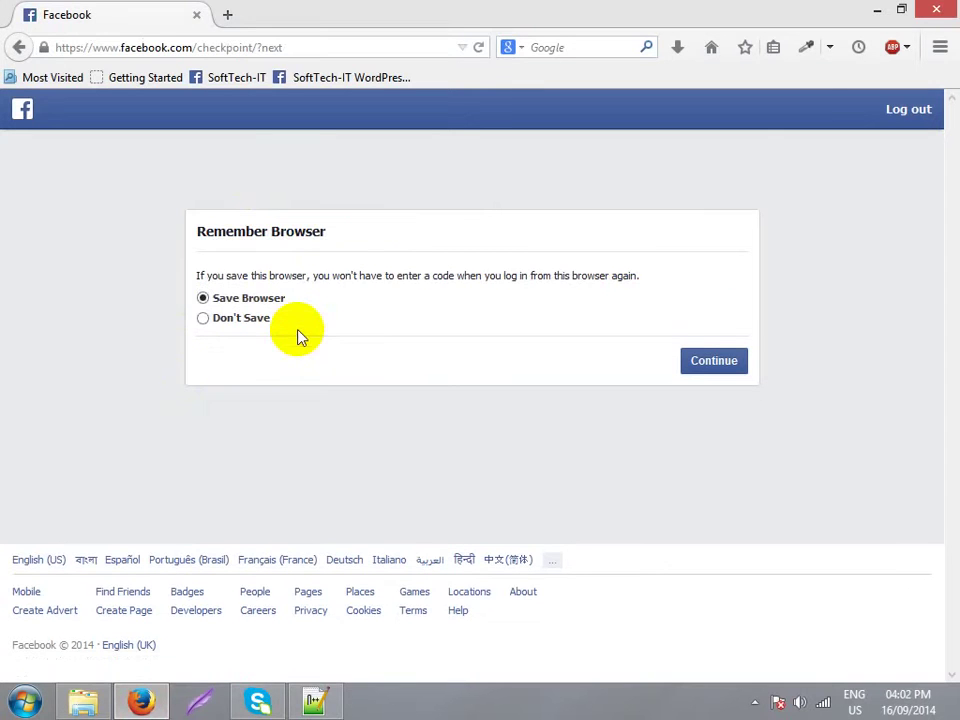
{"action": "left_click", "coordinate": [700, 366]}
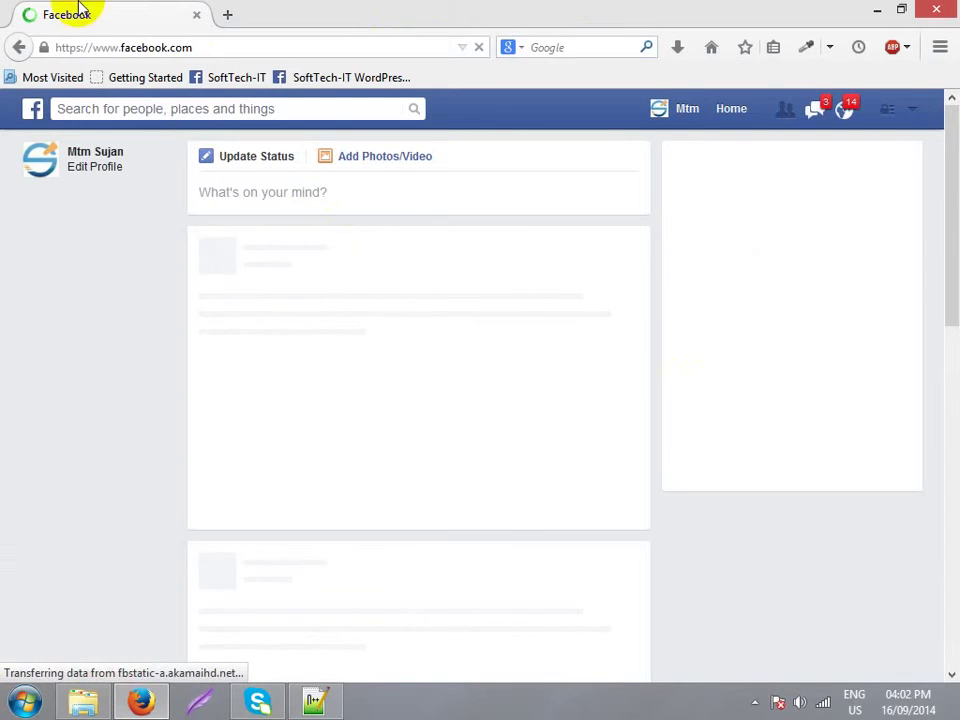
{"action": "left_click", "coordinate": [84, 700]}
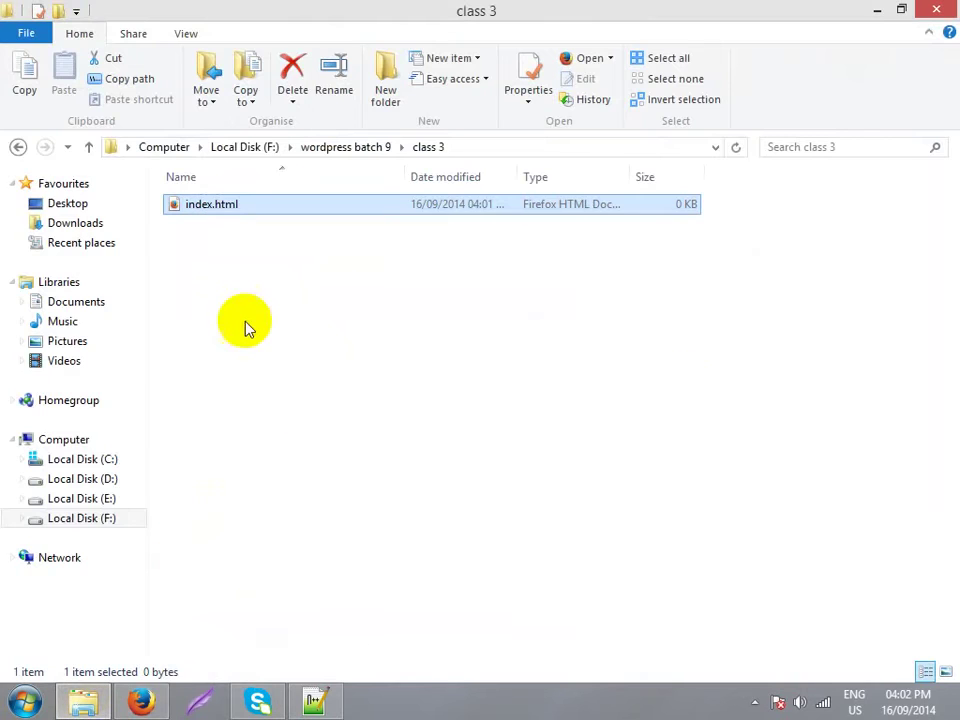
Reopen index.html in Notepad++, then open Zen.Coding-Notepad++.v0.7(2).zip from Downloads in WinRAR.
{"action": "right_click", "coordinate": [246, 204]}
{"action": "left_click", "coordinate": [312, 231]}
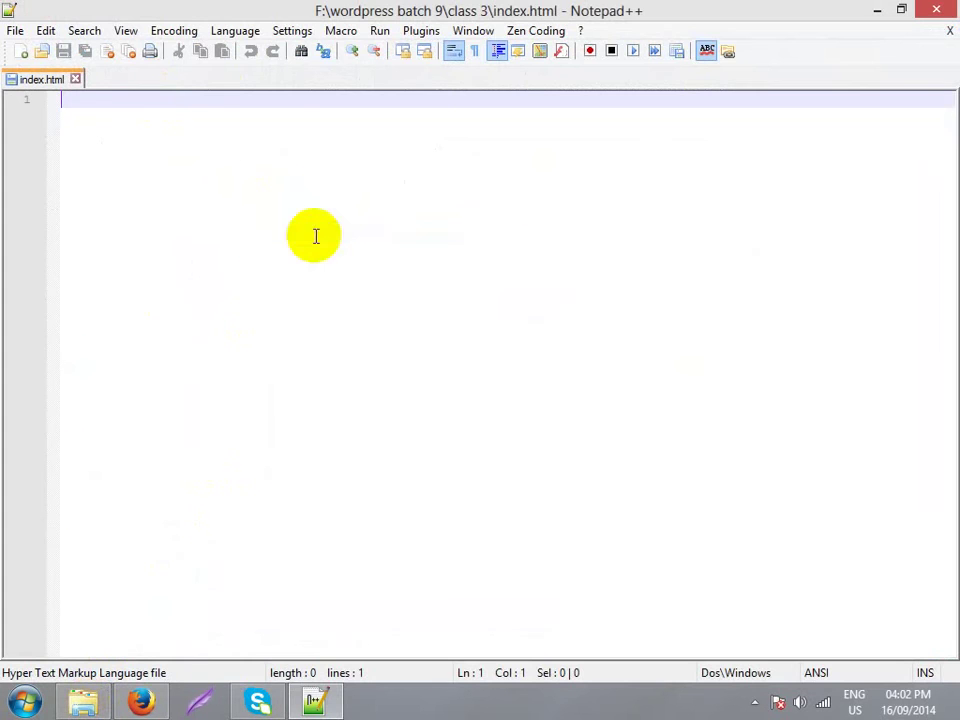
{"action": "left_click", "coordinate": [98, 692]}
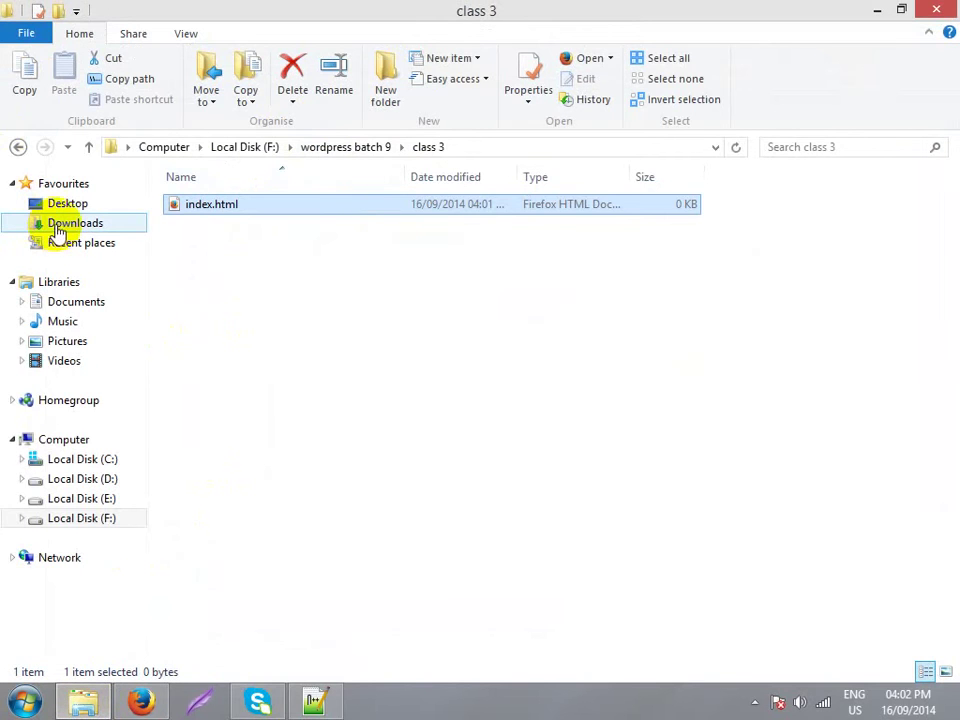
{"action": "left_click", "coordinate": [62, 224]}
{"action": "left_click", "coordinate": [205, 220]}
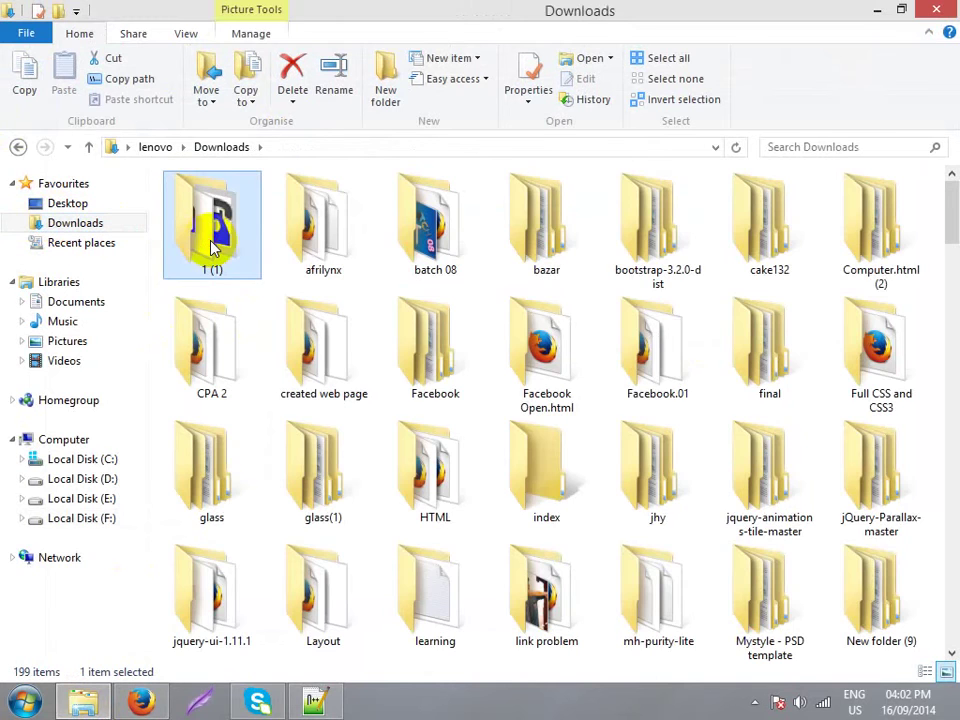
{"action": "key", "text": "z"}
{"action": "key", "text": "z"}
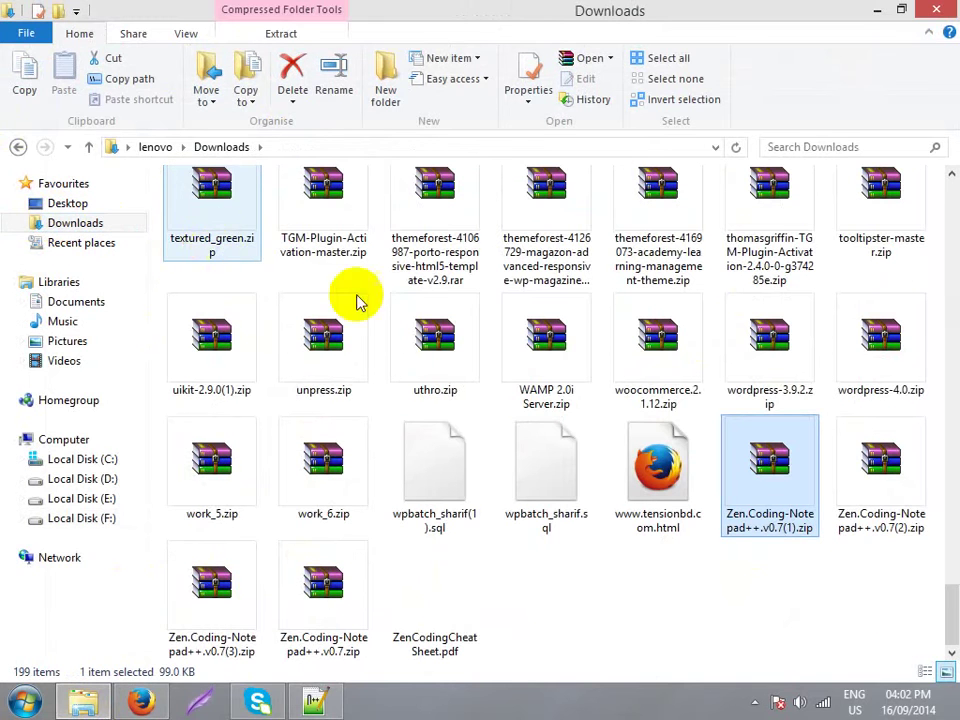
{"action": "double_click", "coordinate": [893, 477]}
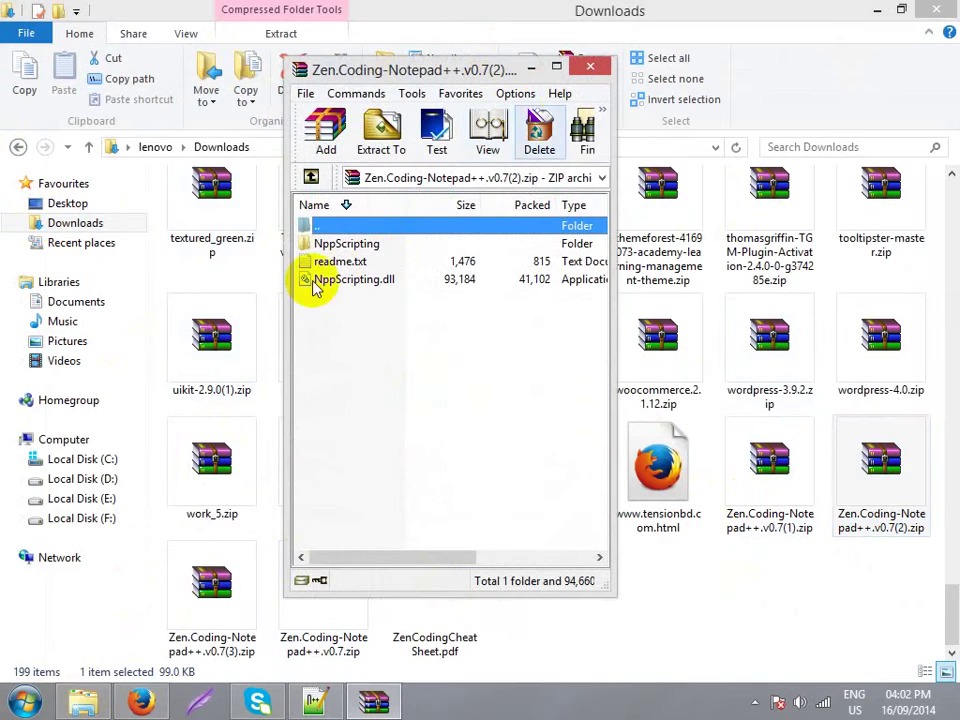
Navigate to C:\Program Files (x86)\Notepad++ and open its plugins folder.
{"action": "left_click", "coordinate": [45, 461]}
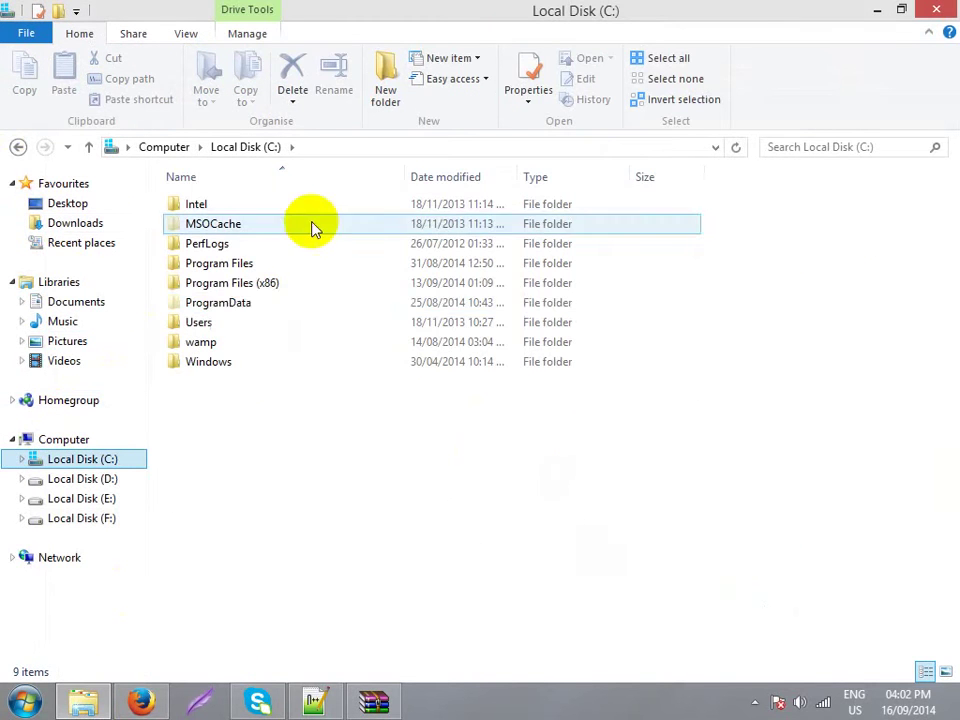
{"action": "double_click", "coordinate": [257, 285]}
{"action": "scroll", "coordinate": [285, 516], "scroll_direction": "down", "scroll_amount": 3}
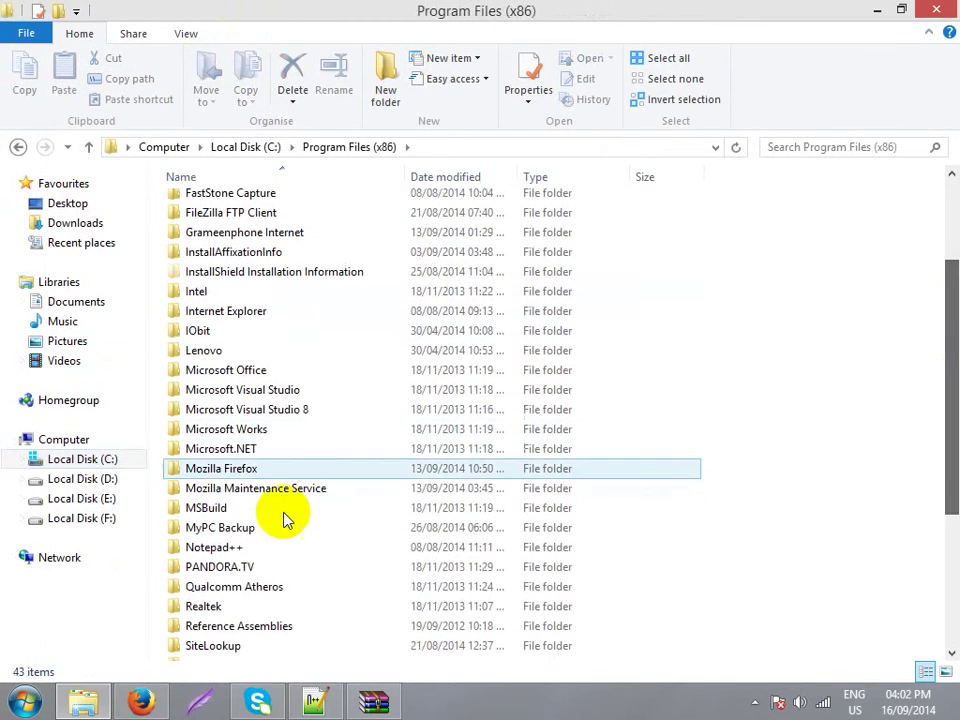
{"action": "double_click", "coordinate": [240, 525]}
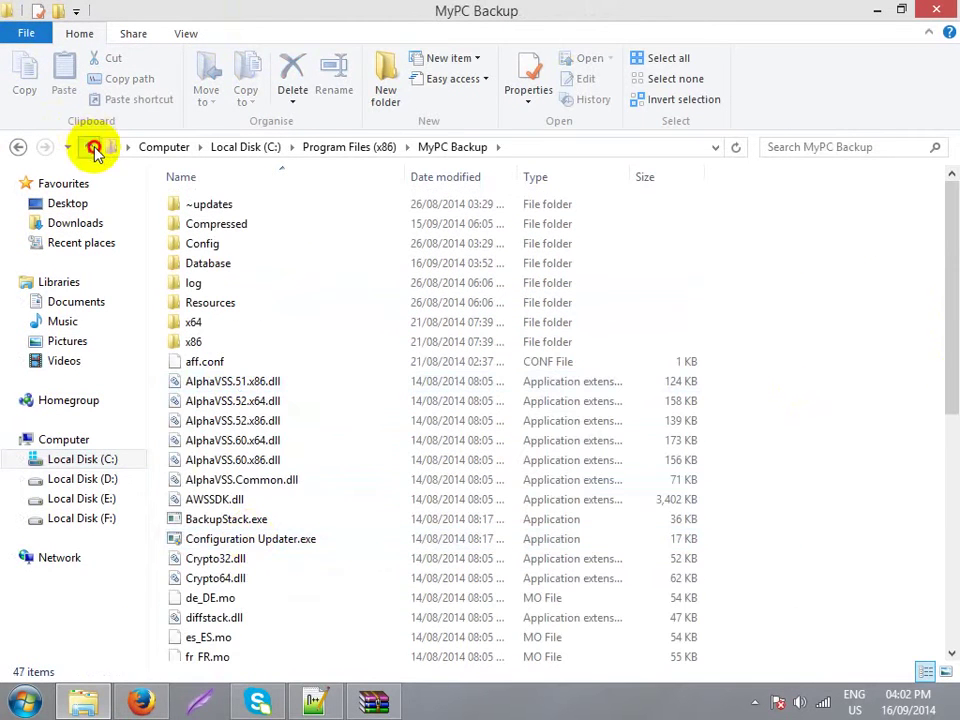
{"action": "left_click", "coordinate": [89, 146]}
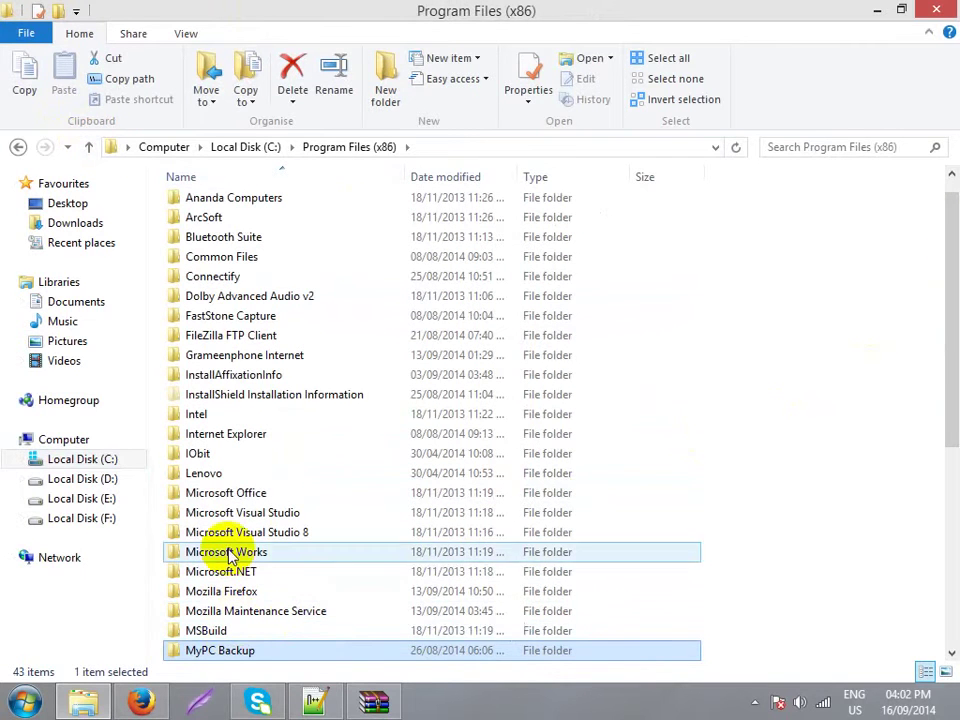
{"action": "scroll", "coordinate": [302, 521], "scroll_direction": "down", "scroll_amount": 6}
{"action": "key", "text": "Down"}
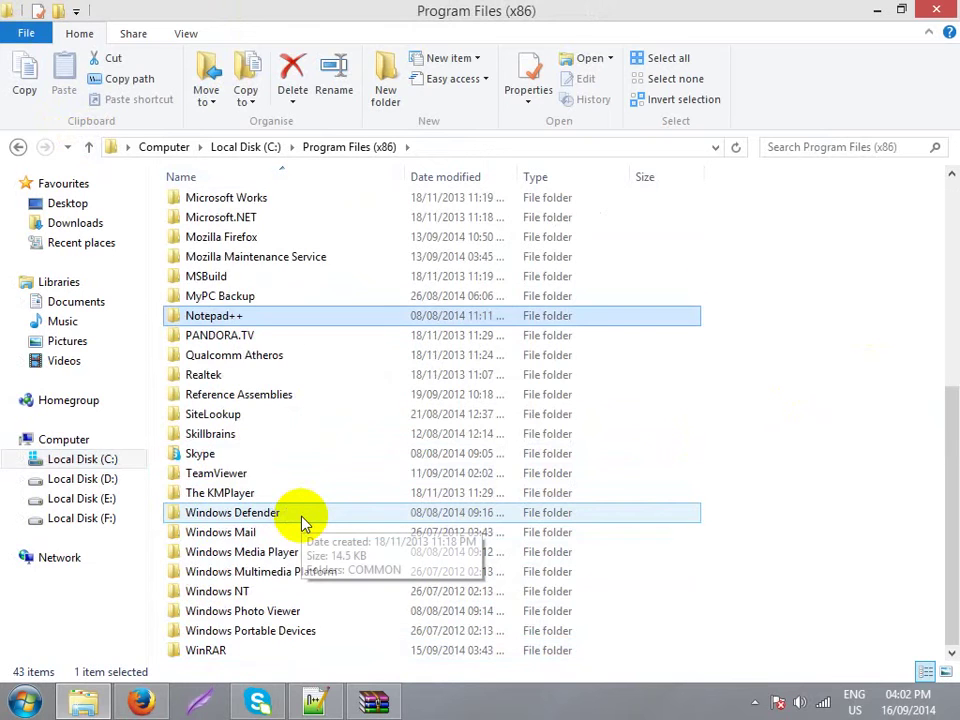
{"action": "key", "text": "Return"}
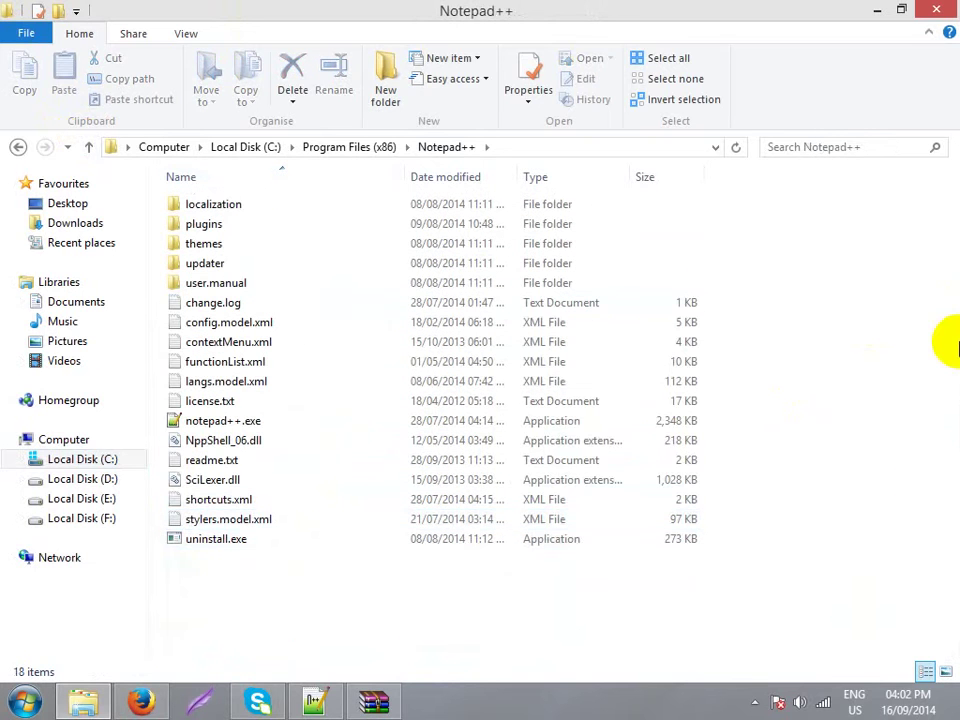
{"action": "double_click", "coordinate": [206, 223]}
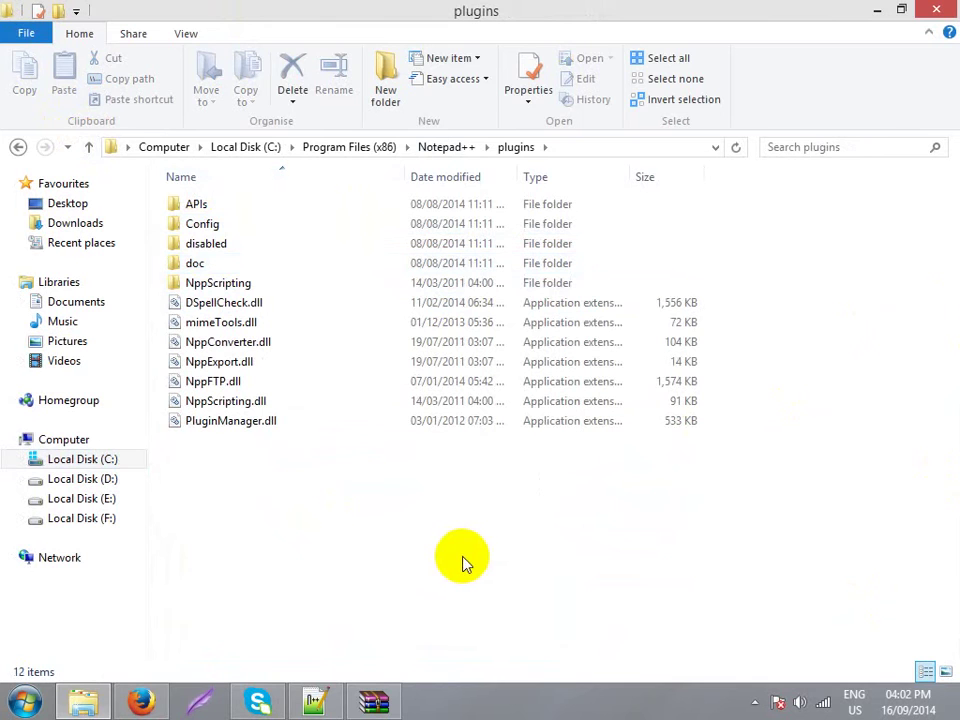
Switch between the Zen Coding archive and the plugins folder, reviewing the plugins contents.
{"action": "key", "text": "alt+Tab"}
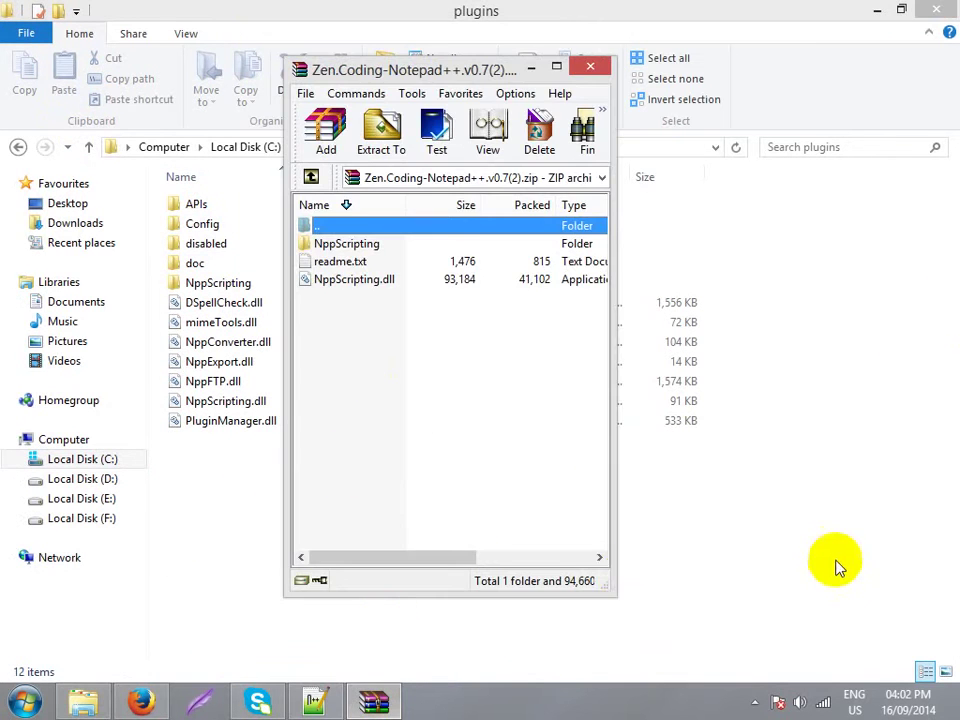
{"action": "right_click", "coordinate": [835, 558]}
{"action": "left_click", "coordinate": [506, 553]}
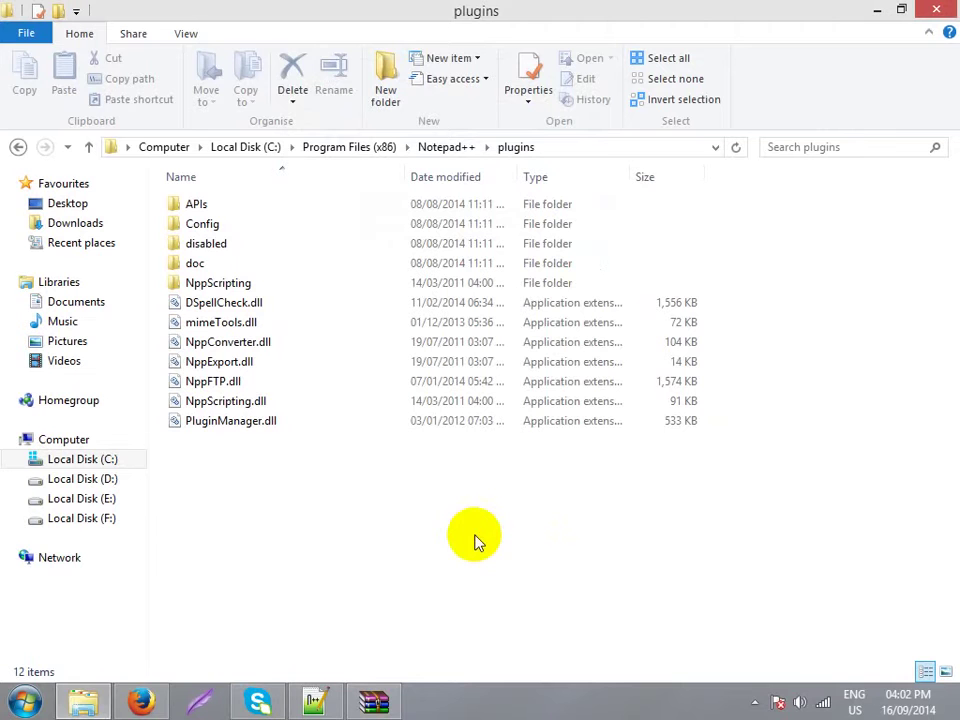
{"action": "left_click_drag", "start_coordinate": [294, 506], "coordinate": [354, 8]}
{"action": "left_click", "coordinate": [279, 611]}
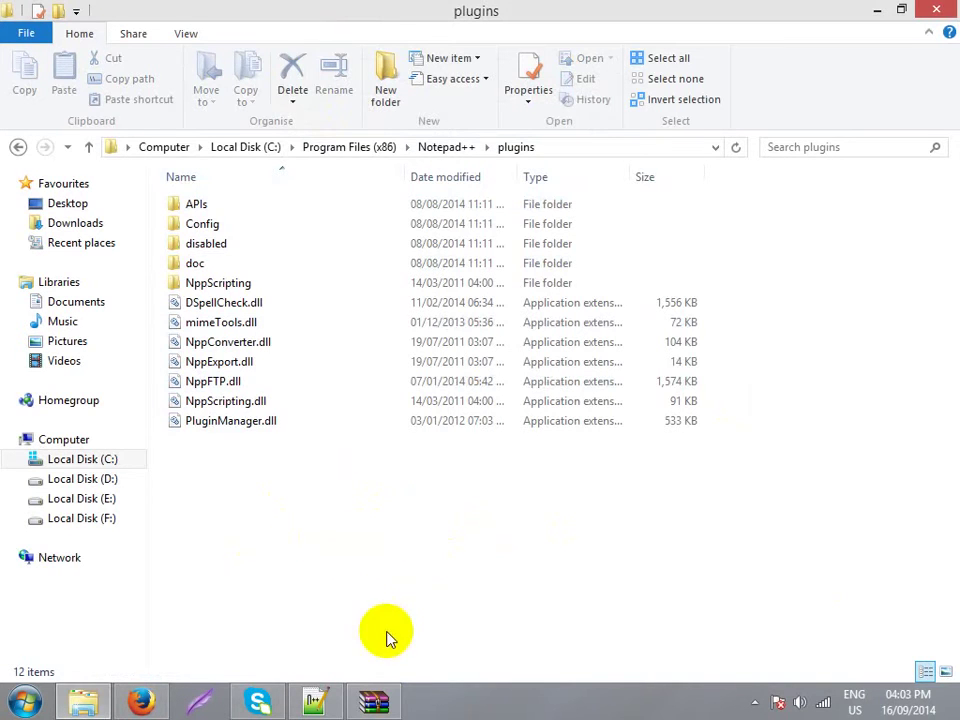
Drag NppScripting, readme.txt and NppScripting.dll from the archive into plugins, then close WinRAR.
{"action": "left_click", "coordinate": [374, 700]}
{"action": "left_click", "coordinate": [354, 243]}
{"action": "right_click", "coordinate": [356, 244]}
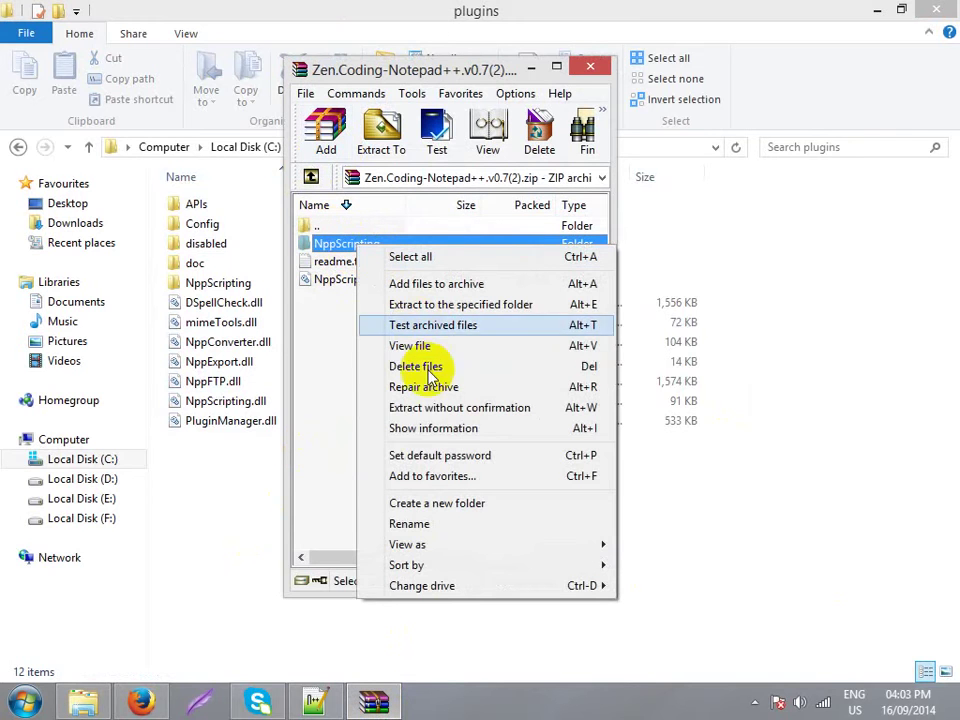
{"action": "left_click", "coordinate": [358, 495]}
{"action": "left_click", "coordinate": [308, 381]}
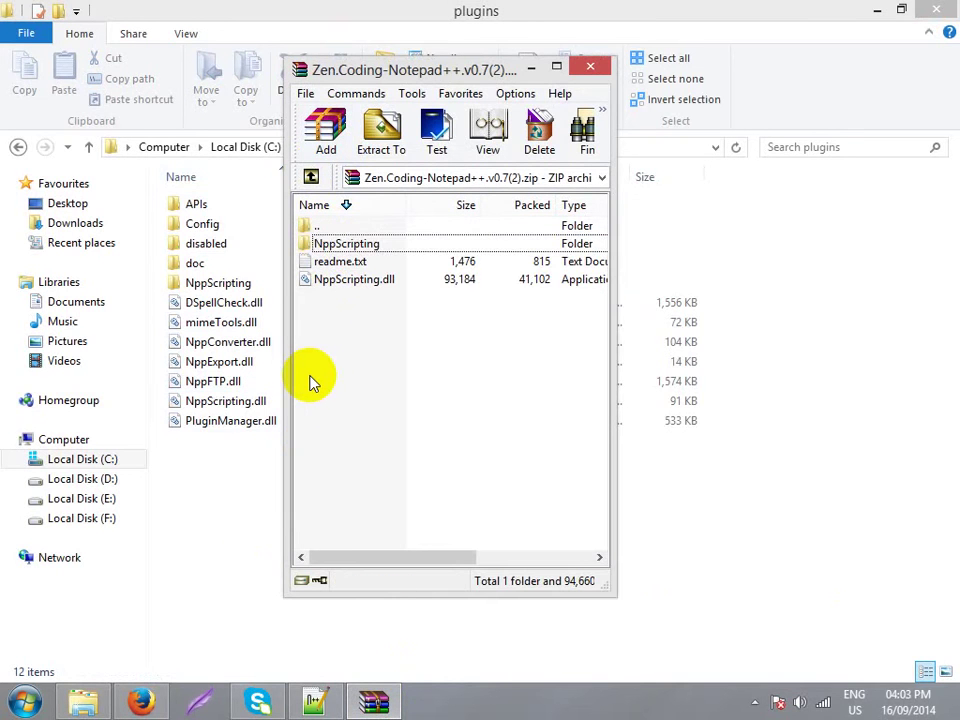
{"action": "left_click_drag", "start_coordinate": [424, 319], "coordinate": [418, 268]}
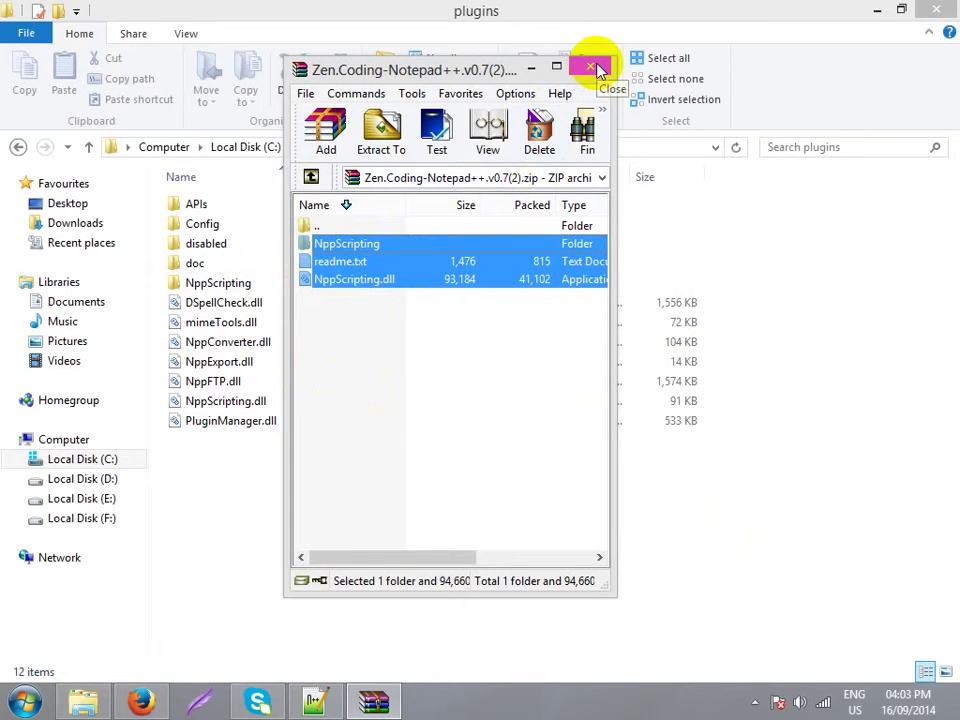
{"action": "left_click", "coordinate": [596, 68]}
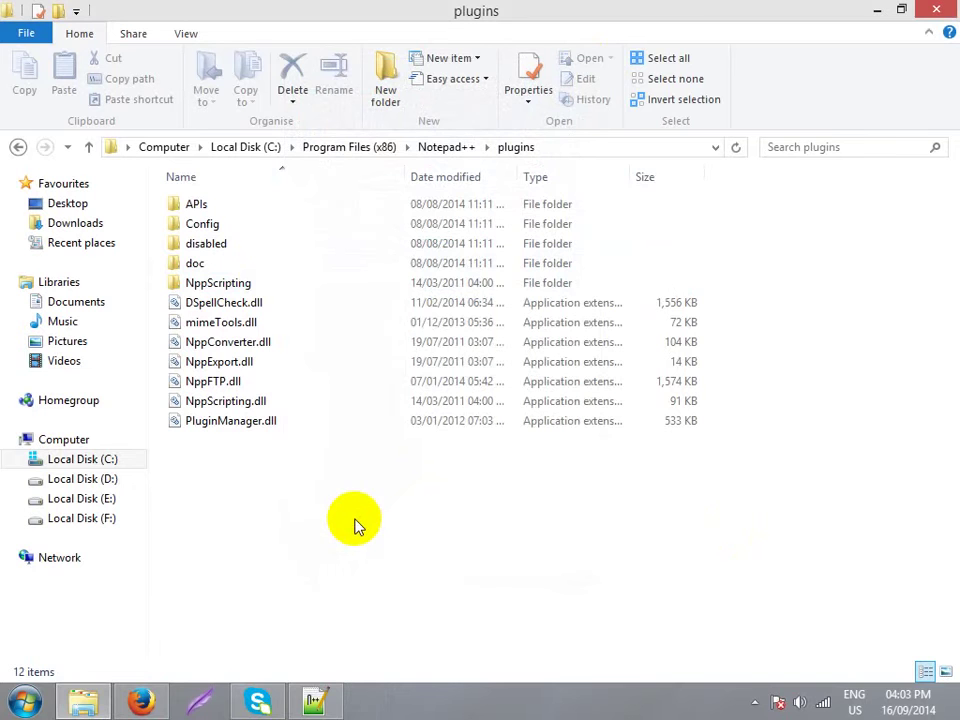
Review the 12 items in the plugins folder and return to Firefox.
{"action": "left_click_drag", "start_coordinate": [354, 628], "coordinate": [280, 105]}
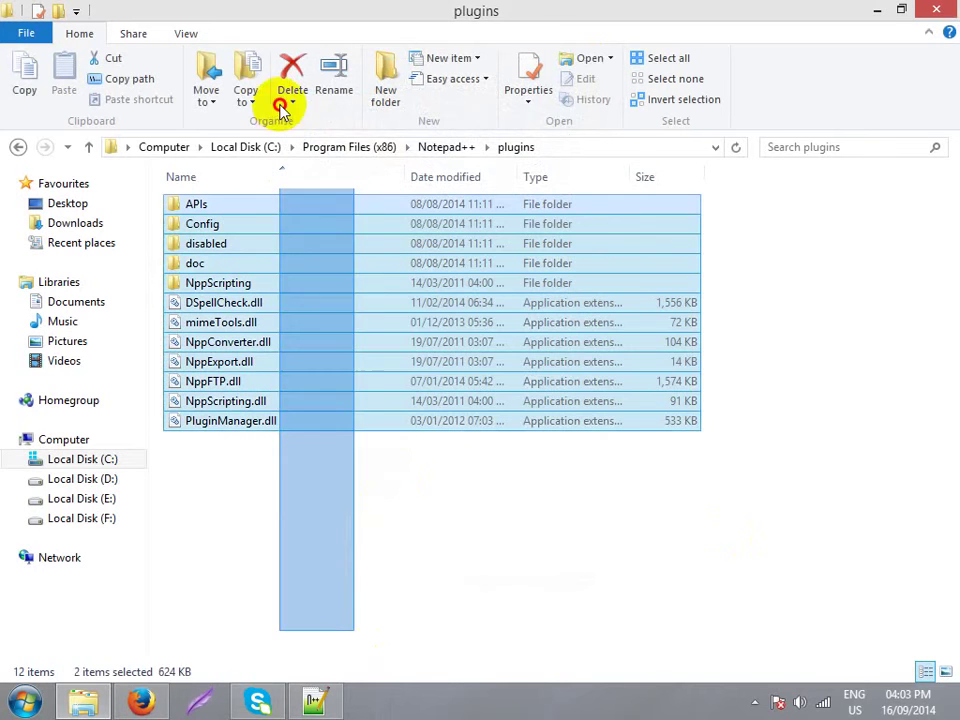
{"action": "left_click", "coordinate": [384, 566]}
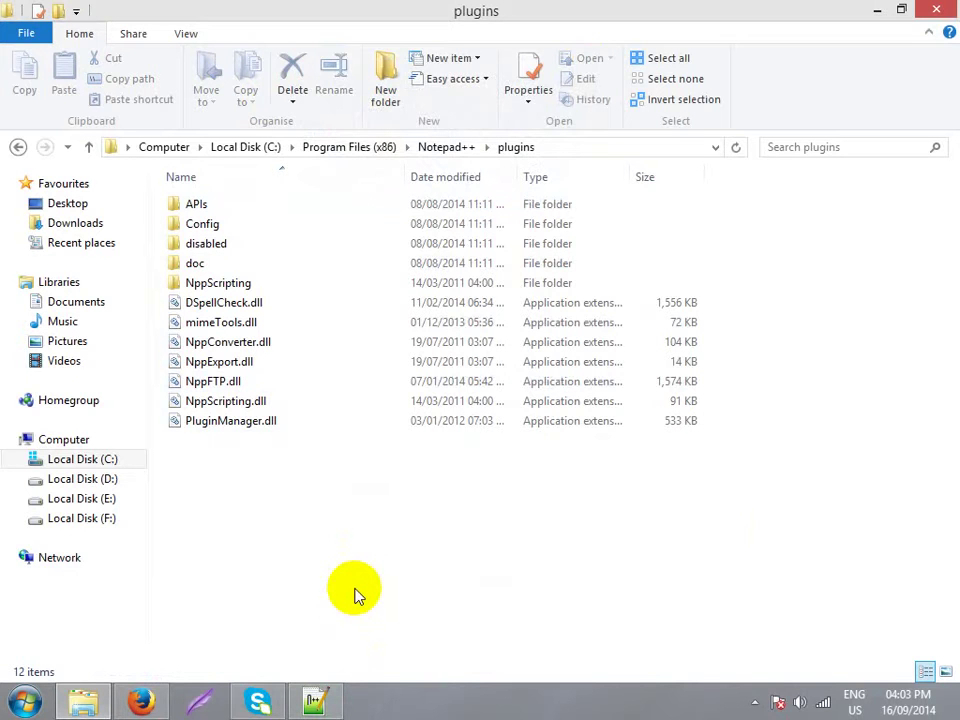
{"action": "left_click", "coordinate": [136, 700]}
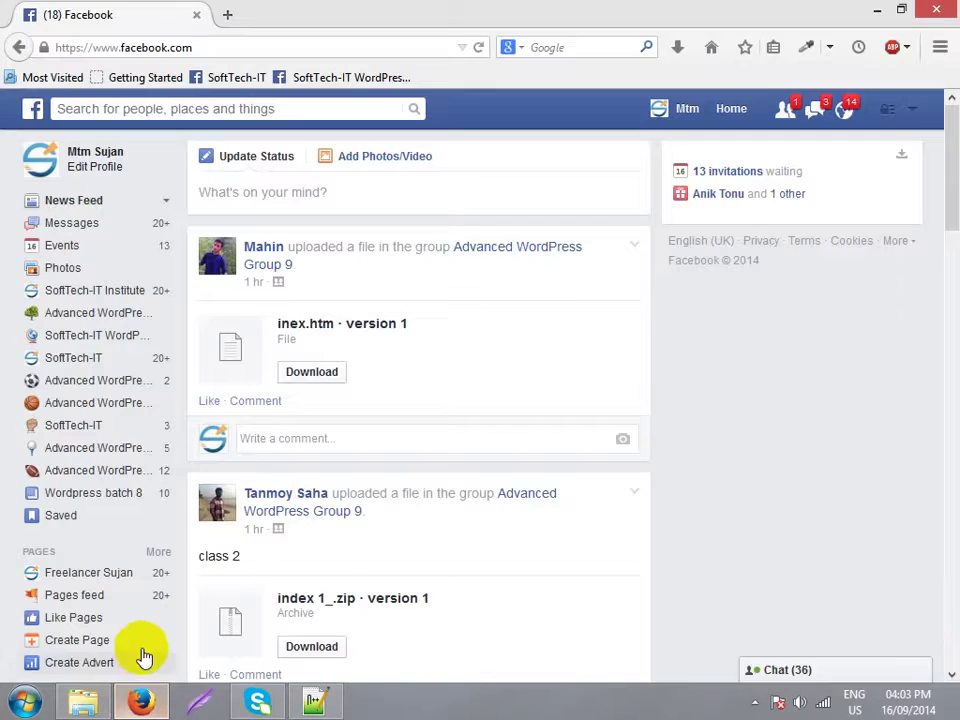
Accept the pending Facebook friend request and close the requests list.
{"action": "left_click", "coordinate": [786, 108]}
{"action": "left_click", "coordinate": [756, 185]}
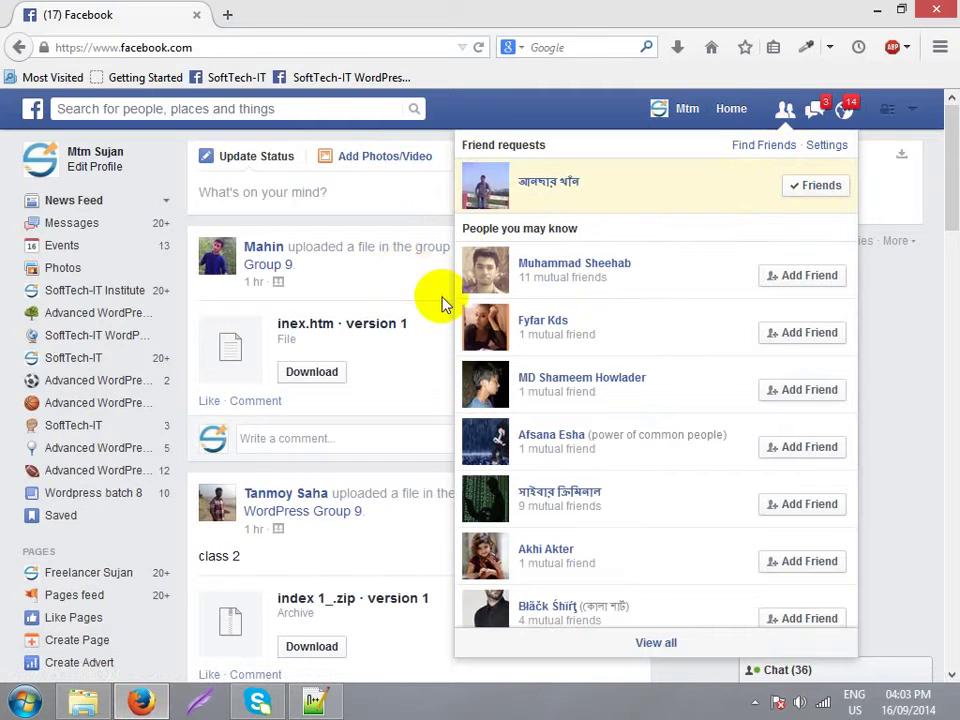
{"action": "left_click", "coordinate": [385, 286]}
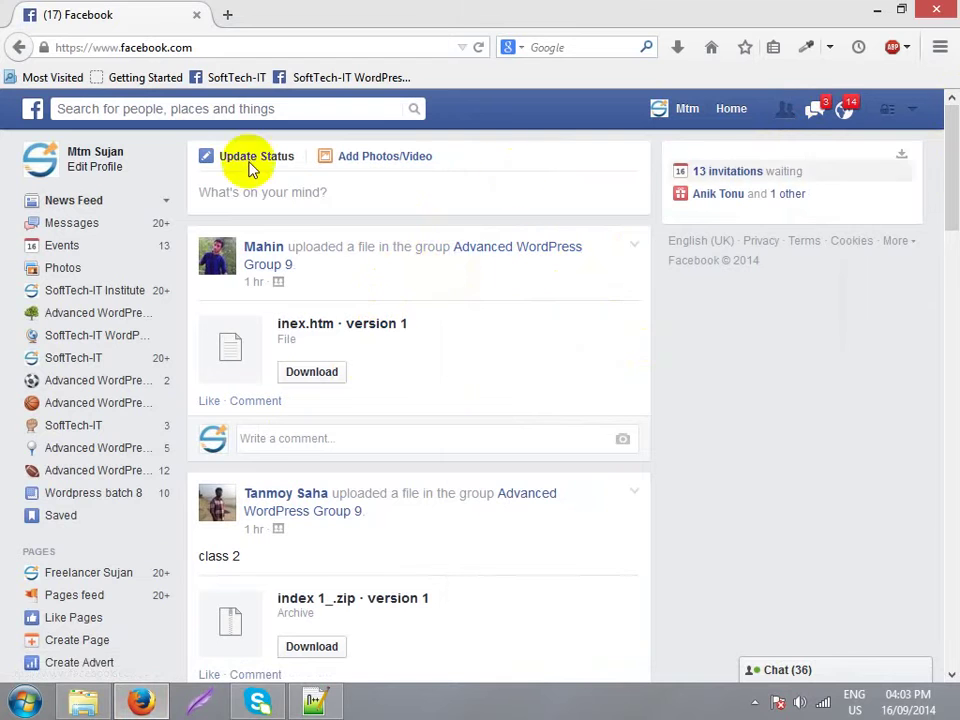
Open the Advanced WordPress Group 9 group and download the posted inex.htm file.
{"action": "left_click", "coordinate": [66, 473]}
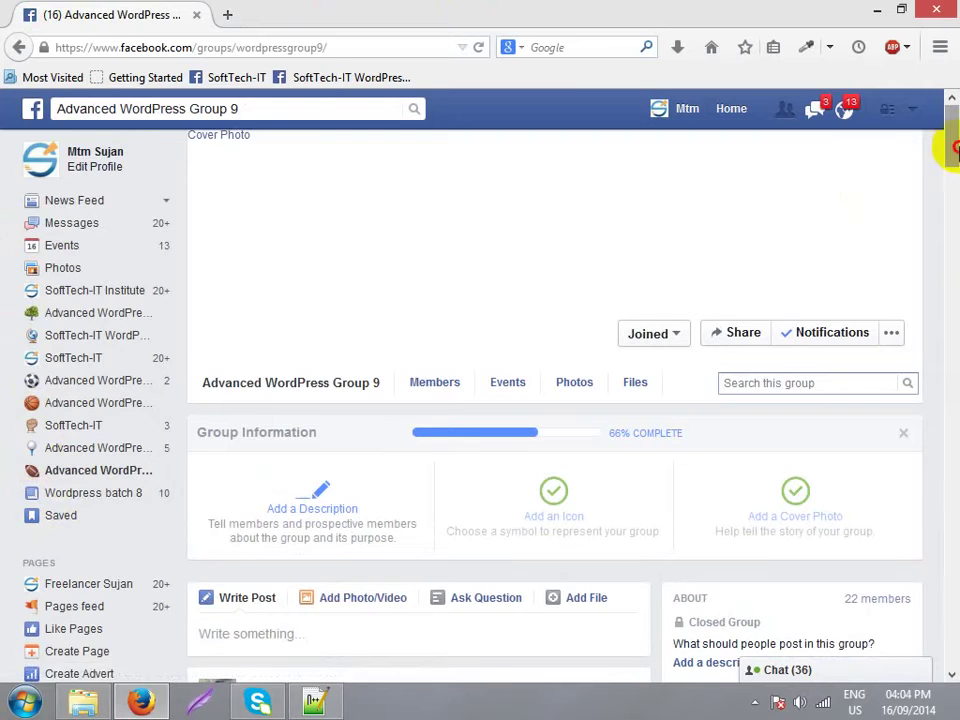
{"action": "scroll", "coordinate": [945, 165], "scroll_direction": "down", "scroll_amount": 4}
{"action": "left_click", "coordinate": [318, 401]}
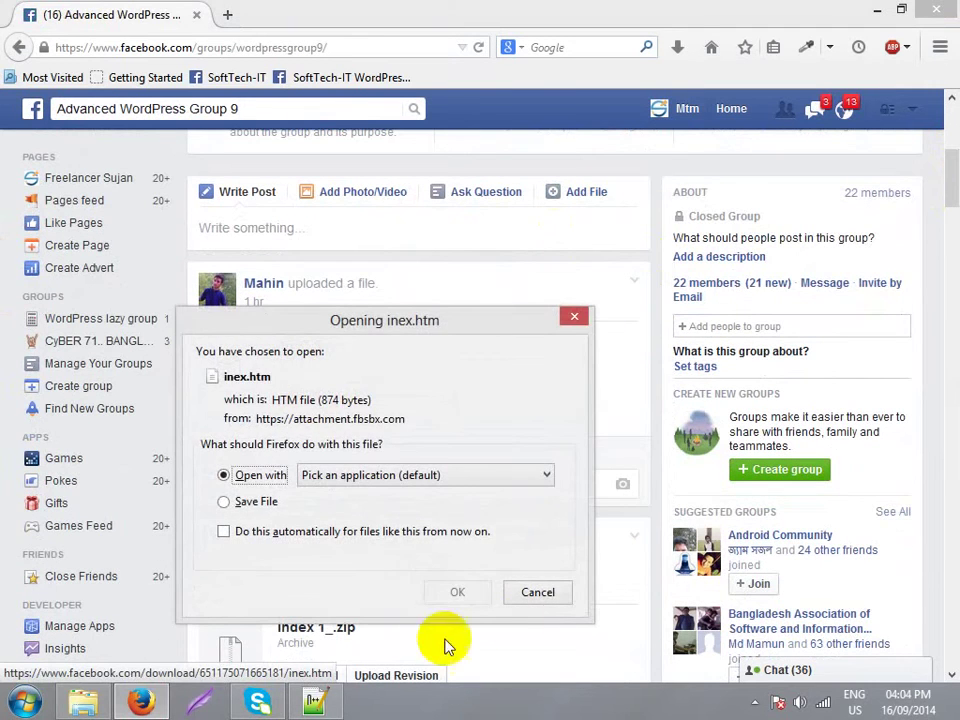
Open inex.htm in Firefox, inspect its source starting at the DOCTYPE line, then close the source.
{"action": "left_click", "coordinate": [457, 592]}
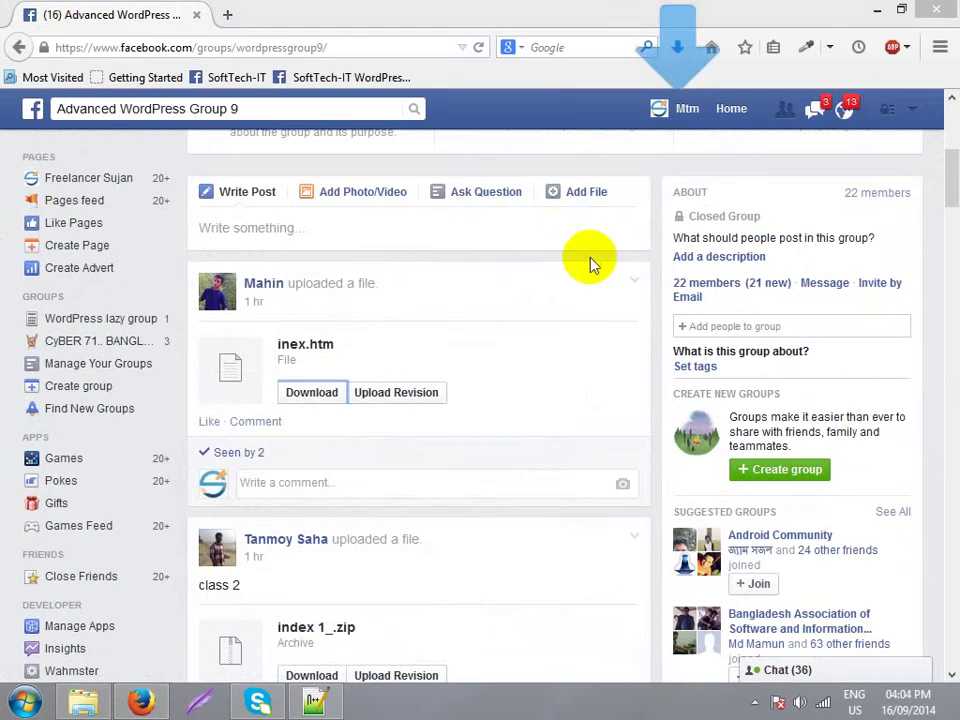
{"action": "left_click", "coordinate": [393, 287]}
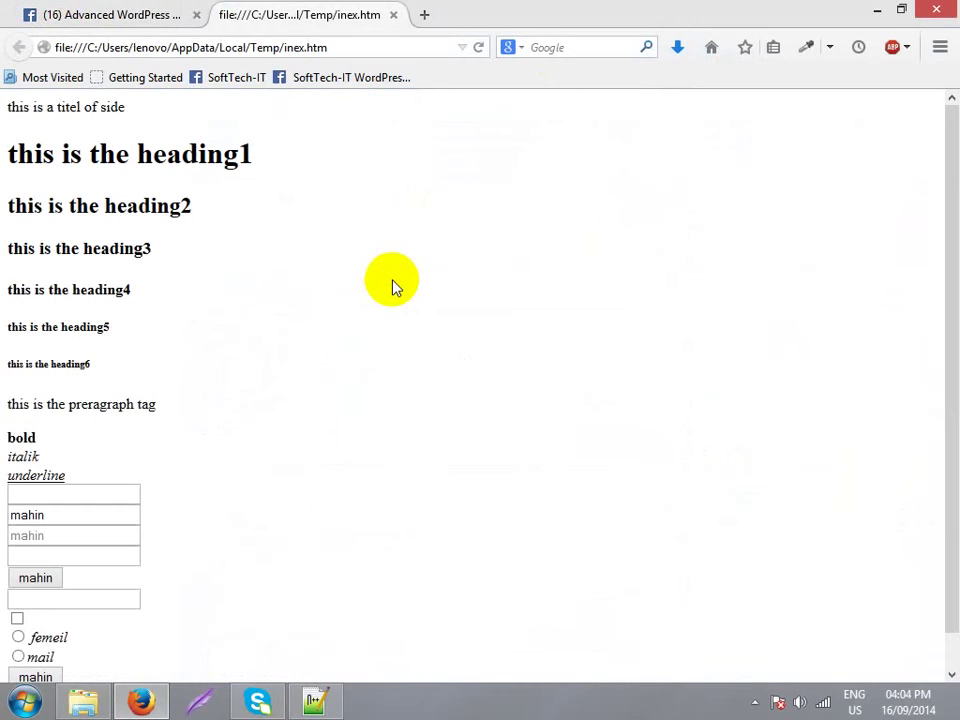
{"action": "key", "text": "ctrl+u"}
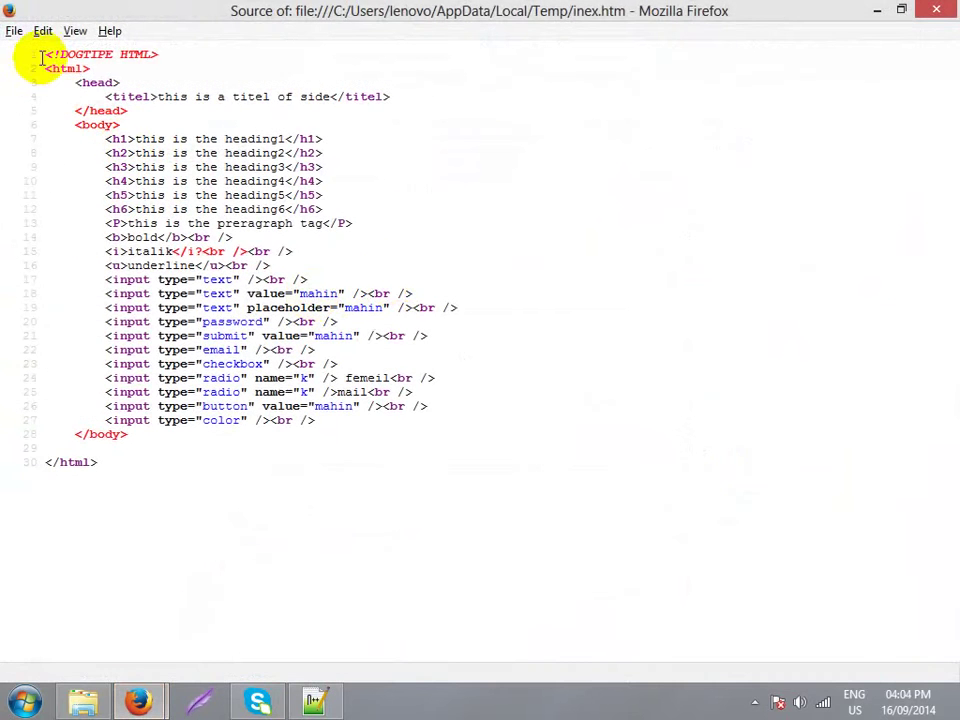
{"action": "left_click_drag", "start_coordinate": [130, 54], "coordinate": [58, 54]}
{"action": "left_click", "coordinate": [193, 64]}
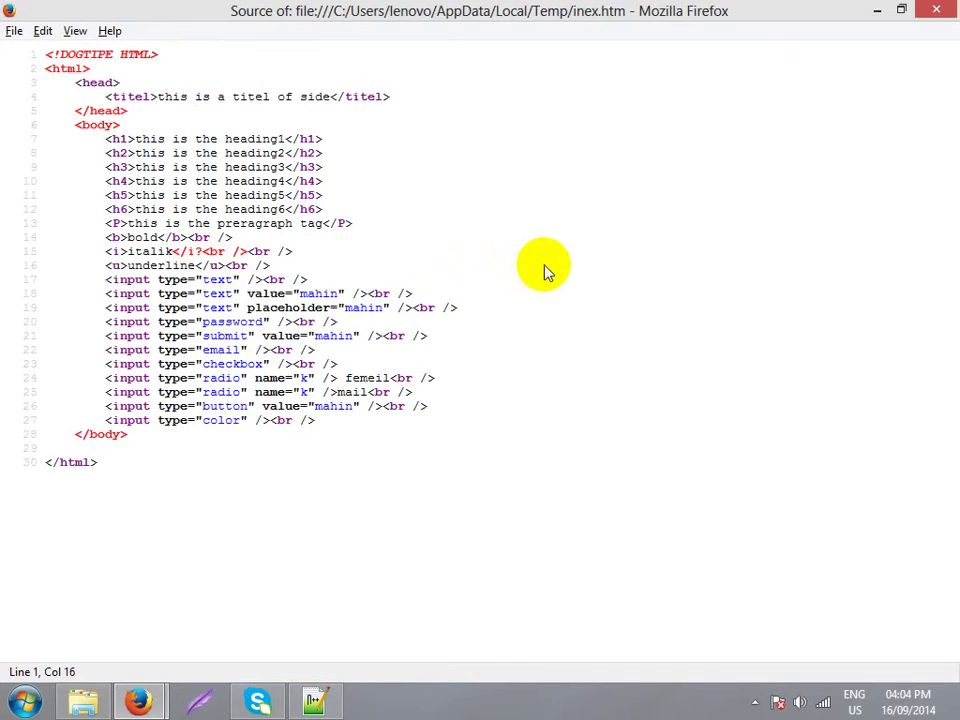
{"action": "left_click", "coordinate": [937, 12]}
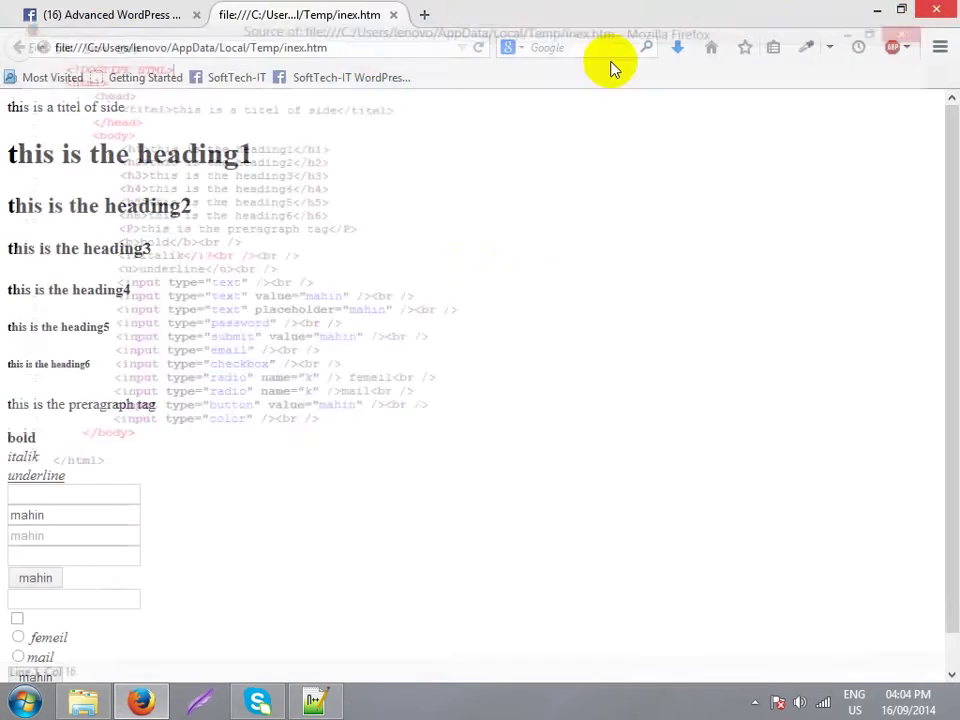
Download index 1_.zip from the group and open index 1.html from it in Firefox.
{"action": "left_click", "coordinate": [101, 14]}
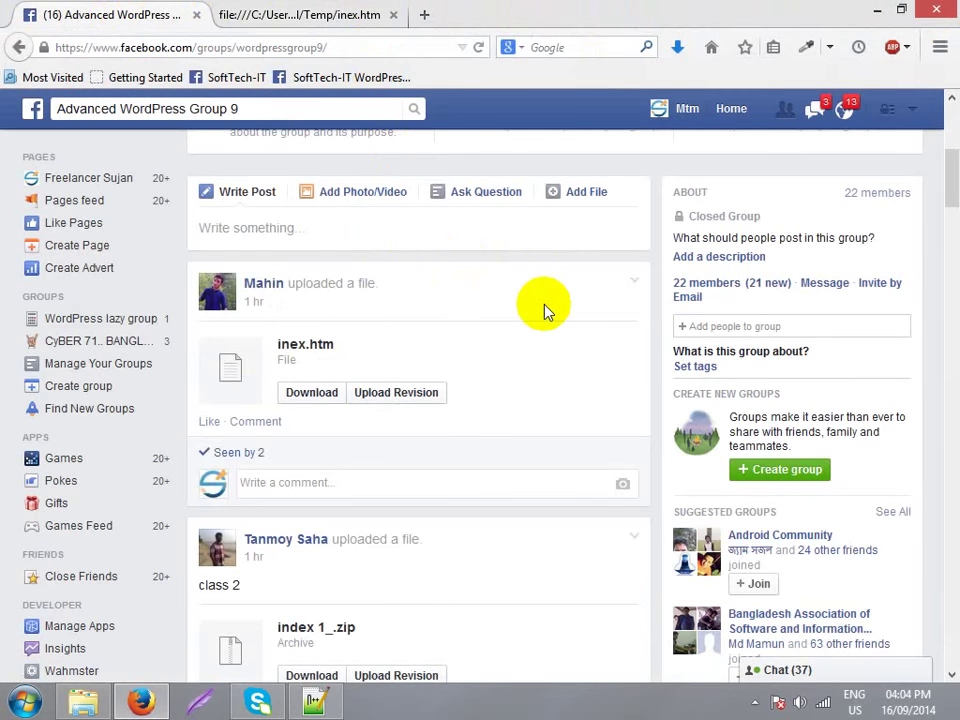
{"action": "scroll", "coordinate": [952, 180], "scroll_direction": "down", "scroll_amount": 5}
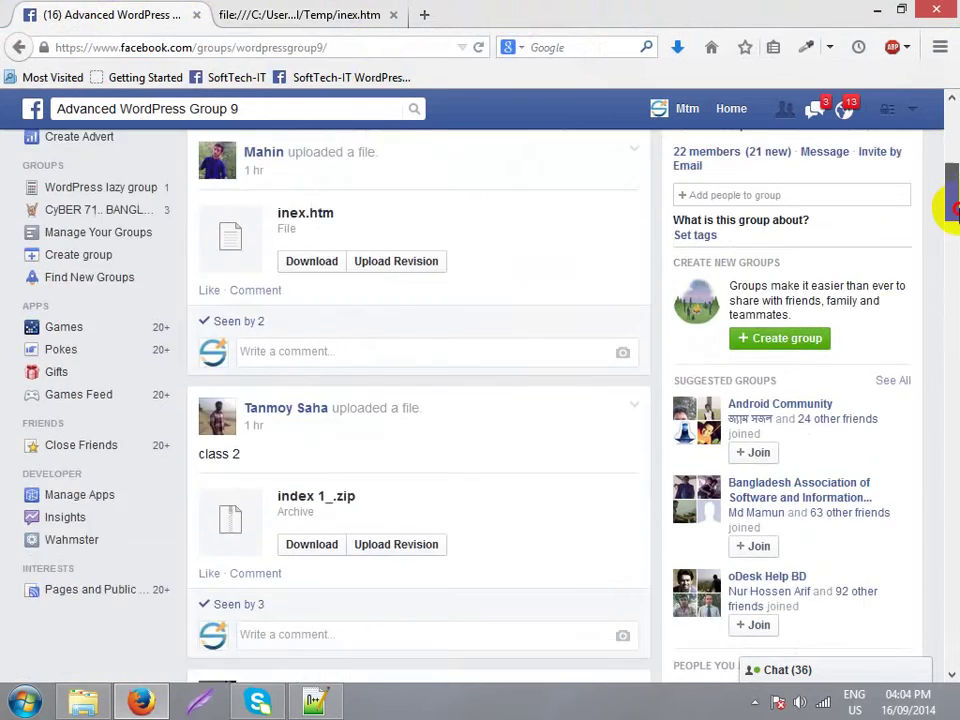
{"action": "left_click", "coordinate": [311, 368]}
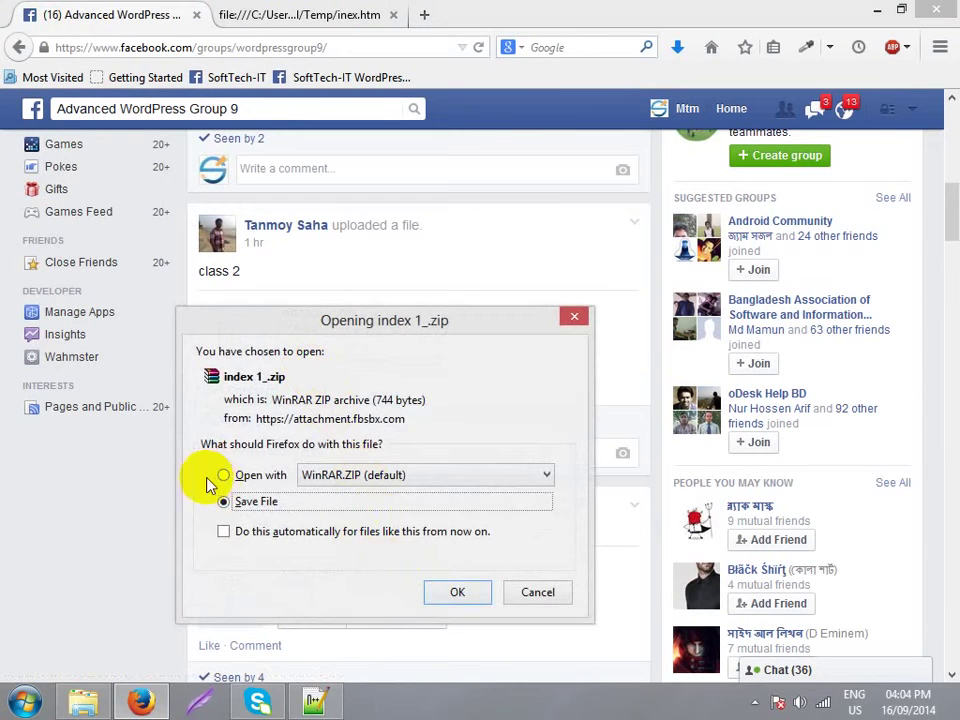
{"action": "left_click", "coordinate": [223, 475]}
{"action": "left_click", "coordinate": [458, 592]}
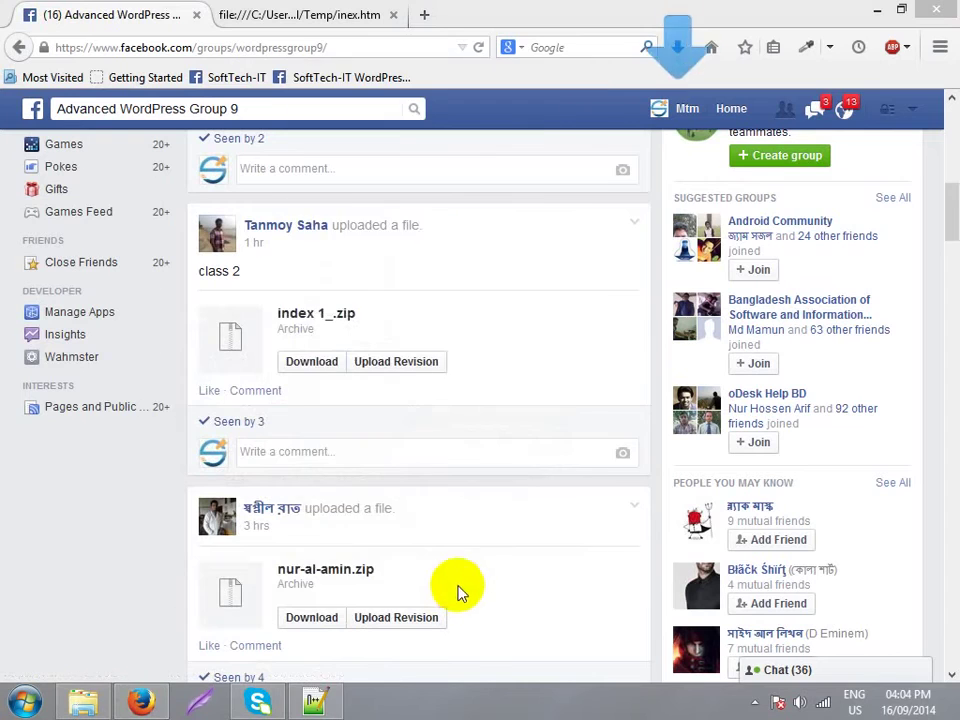
{"action": "left_click", "coordinate": [340, 243]}
{"action": "double_click", "coordinate": [340, 243]}
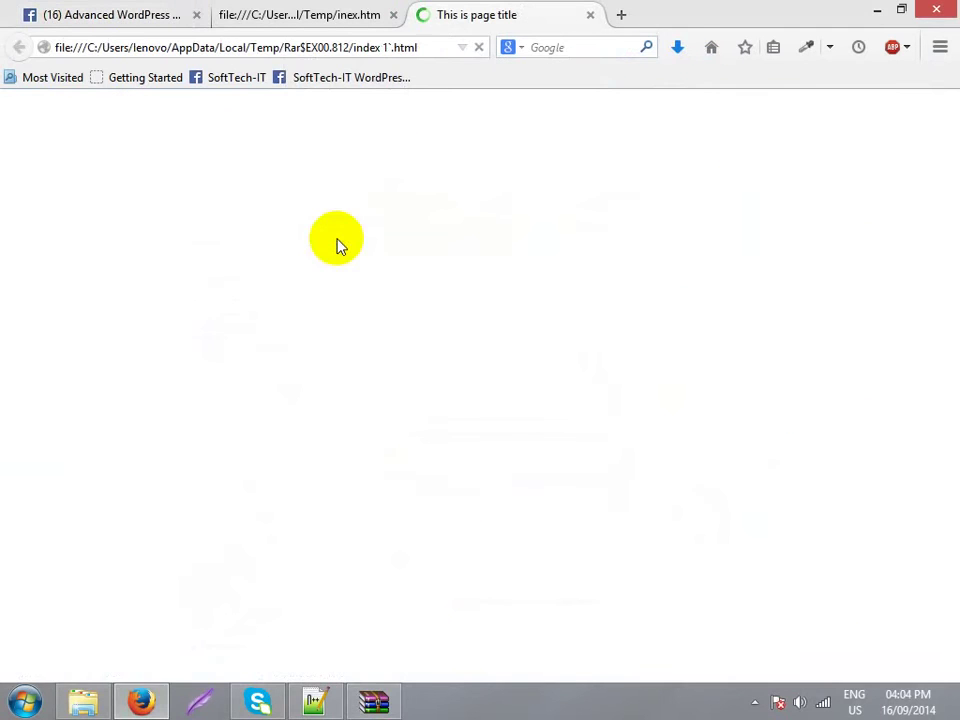
View index 1.html's source, review the body lines from the image to the line breaks, then close it.
{"action": "right_click", "coordinate": [558, 147]}
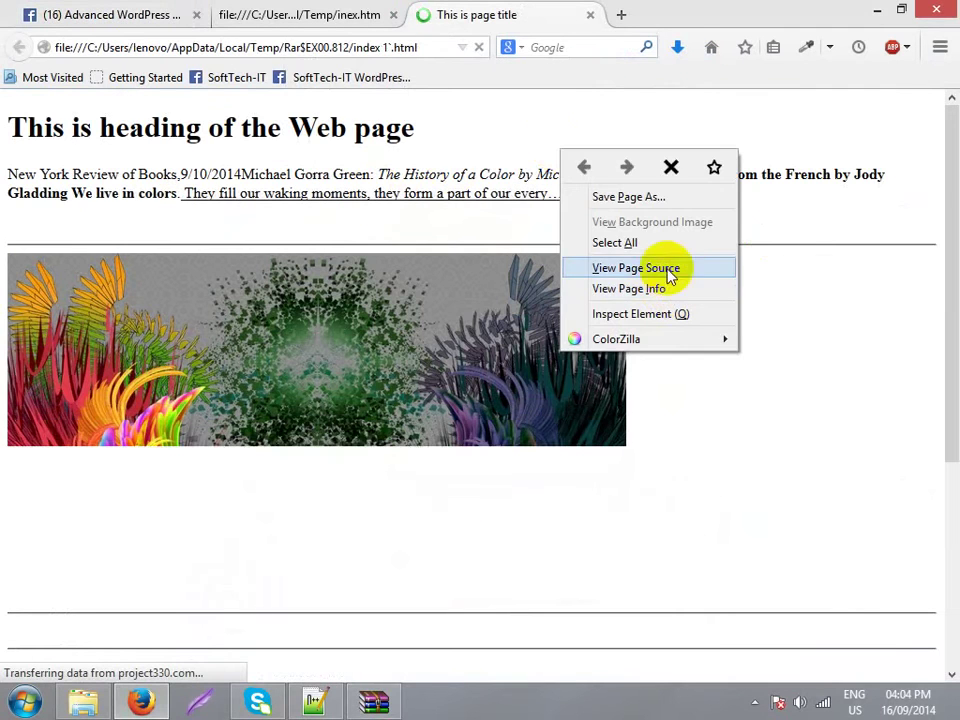
{"action": "left_click", "coordinate": [829, 221]}
{"action": "right_click", "coordinate": [599, 118]}
{"action": "left_click", "coordinate": [668, 238]}
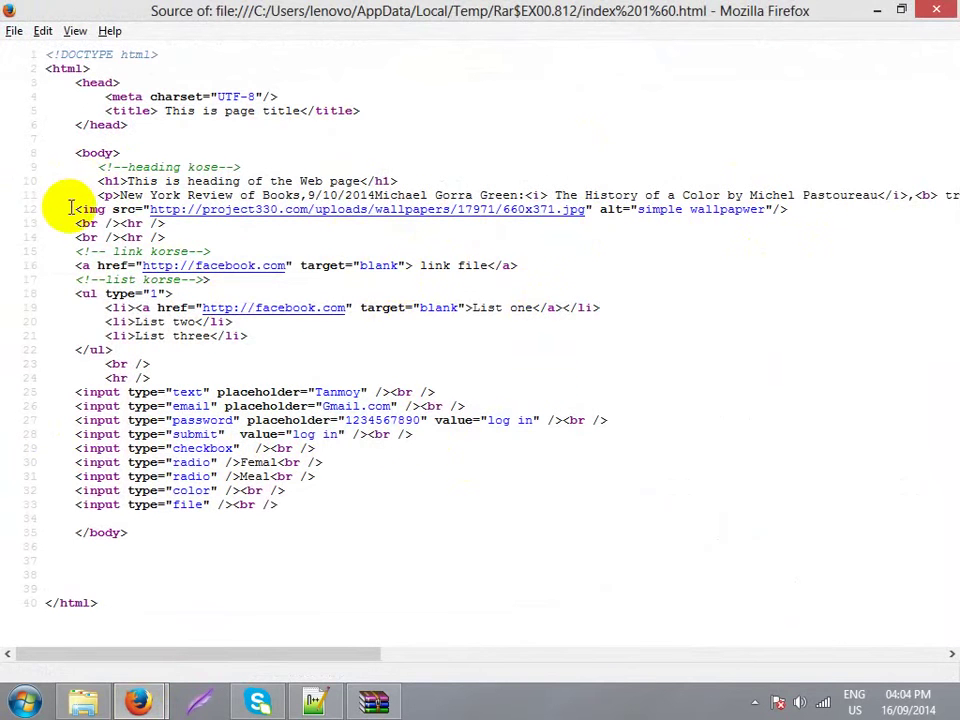
{"action": "left_click_drag", "start_coordinate": [75, 209], "coordinate": [81, 507]}
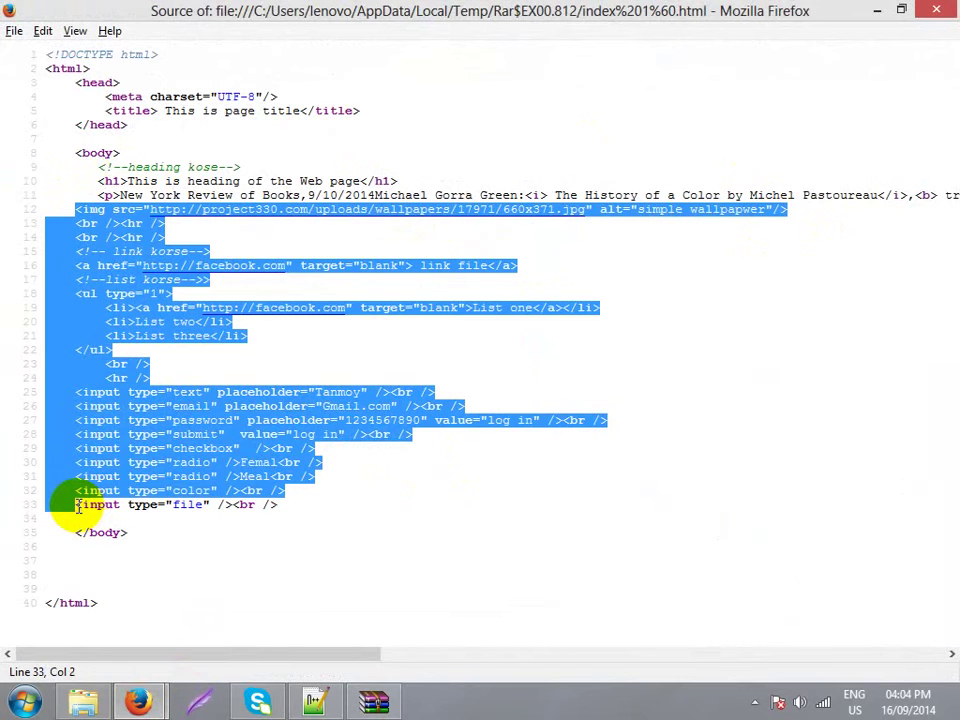
{"action": "left_click", "coordinate": [78, 505]}
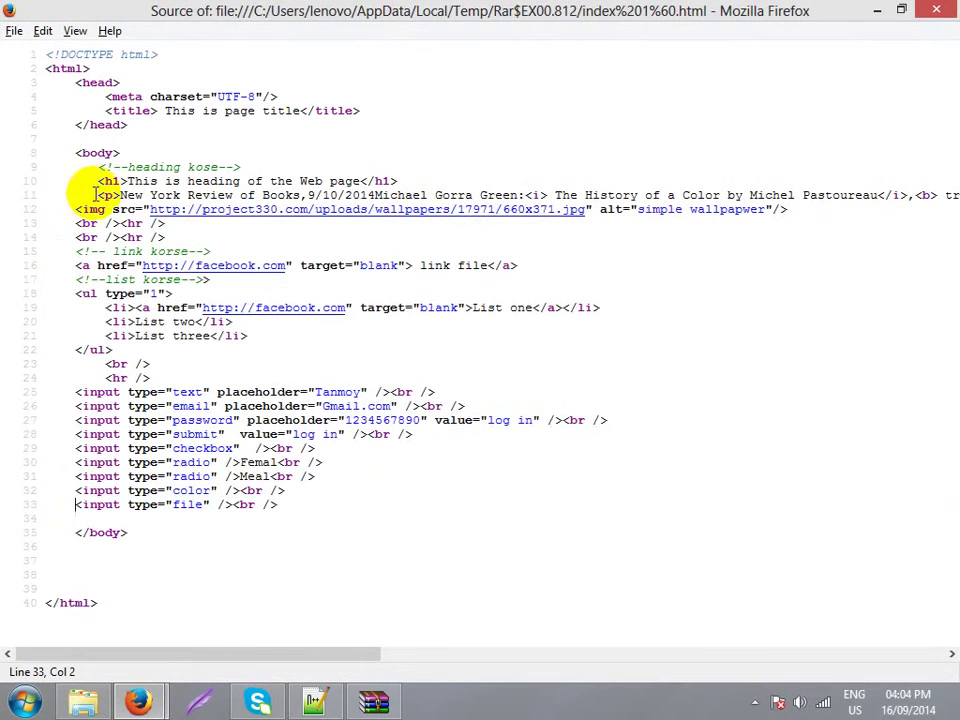
{"action": "left_click_drag", "start_coordinate": [75, 207], "coordinate": [85, 507]}
{"action": "left_click", "coordinate": [78, 505]}
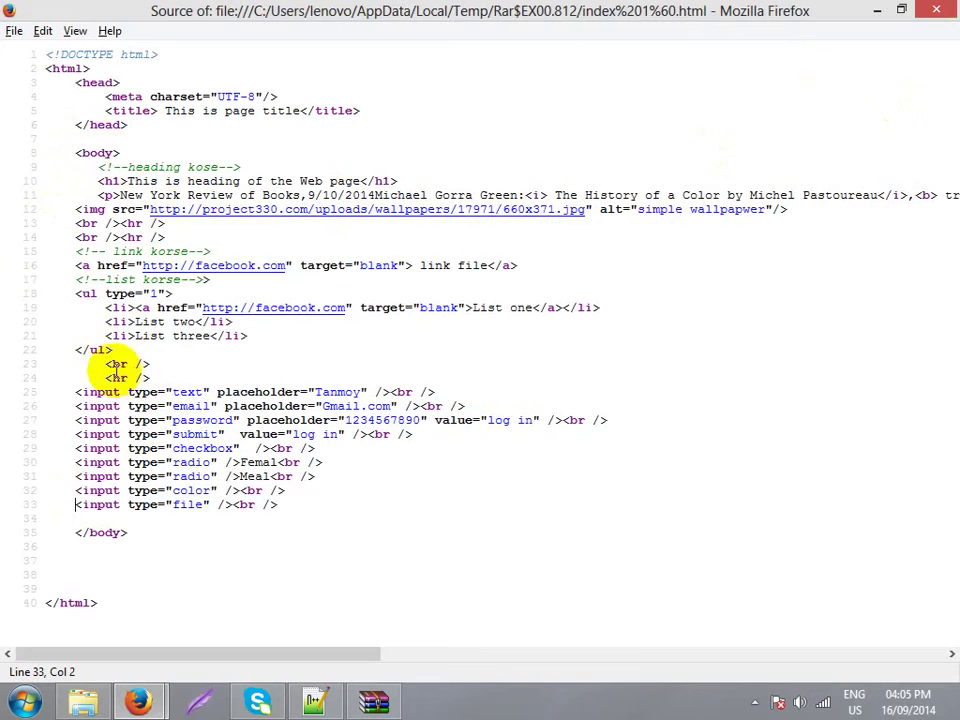
{"action": "left_click_drag", "start_coordinate": [112, 350], "coordinate": [73, 348]}
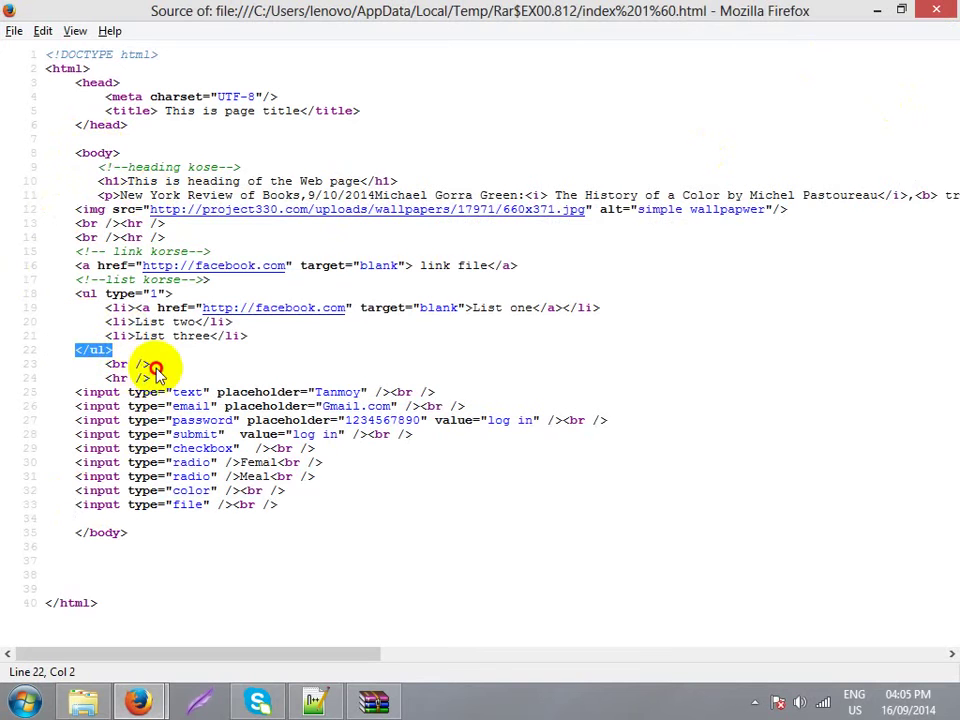
{"action": "left_click_drag", "start_coordinate": [151, 365], "coordinate": [104, 377]}
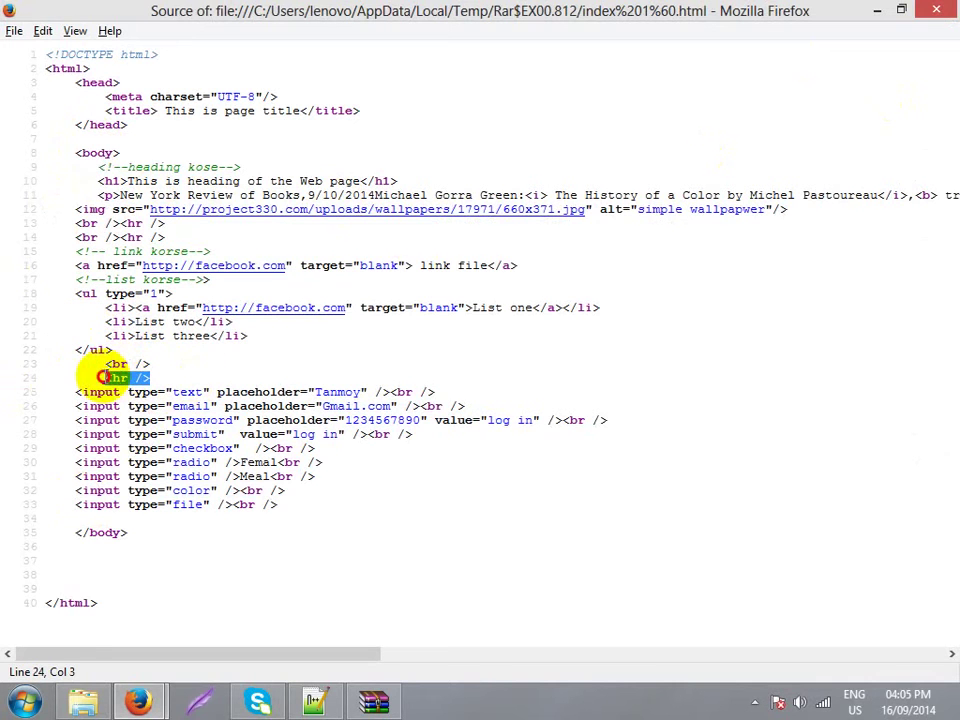
{"action": "mouse_move", "coordinate": [945, 8]}
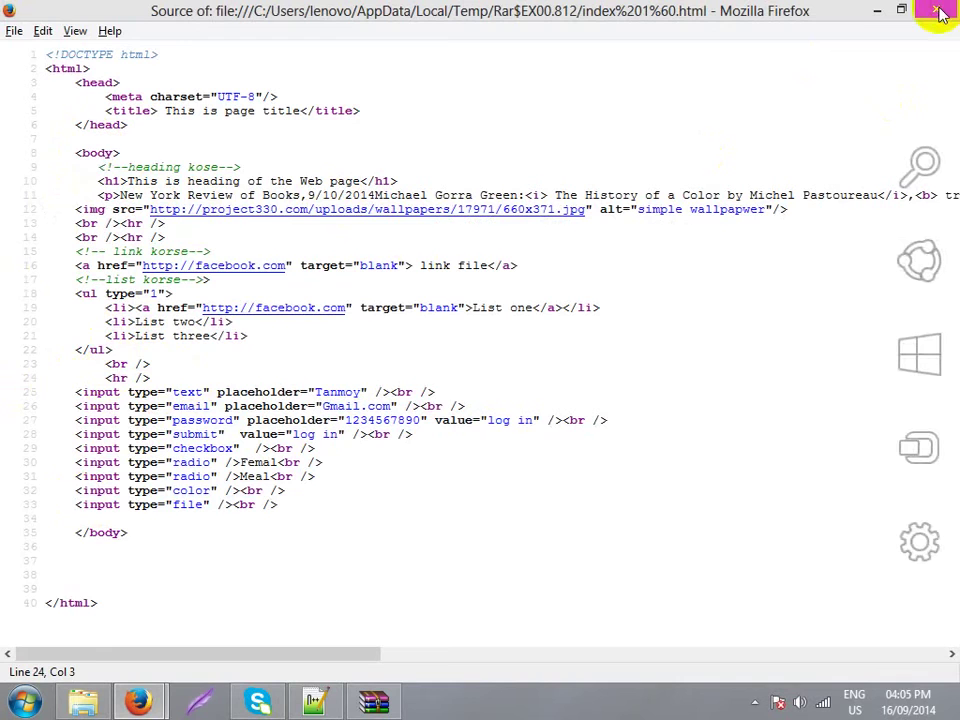
{"action": "left_click", "coordinate": [940, 10]}
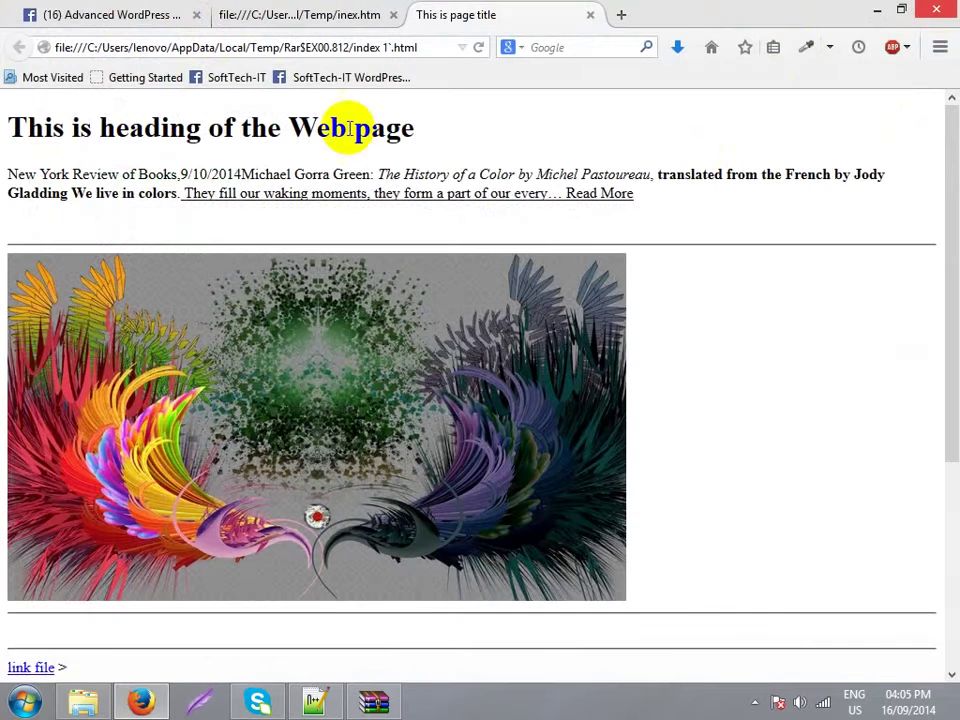
Close the extra tab and start downloading nur-al-amin.zip to open with WinRAR.
{"action": "left_click", "coordinate": [120, 14]}
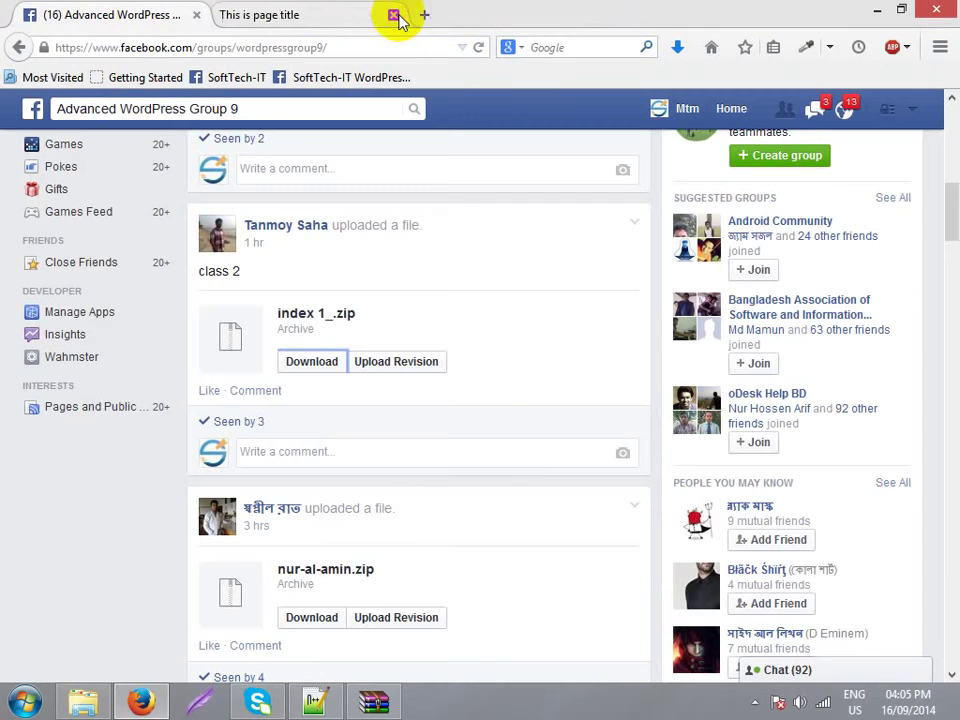
{"action": "left_click_drag", "start_coordinate": [943, 212], "coordinate": [943, 246]}
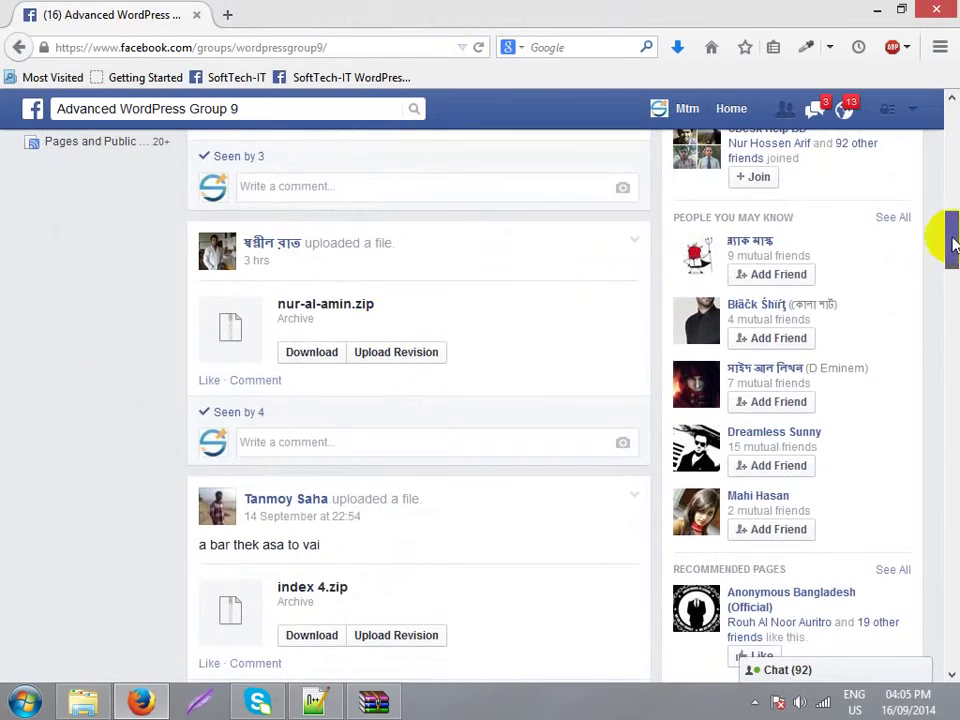
{"action": "left_click", "coordinate": [305, 355]}
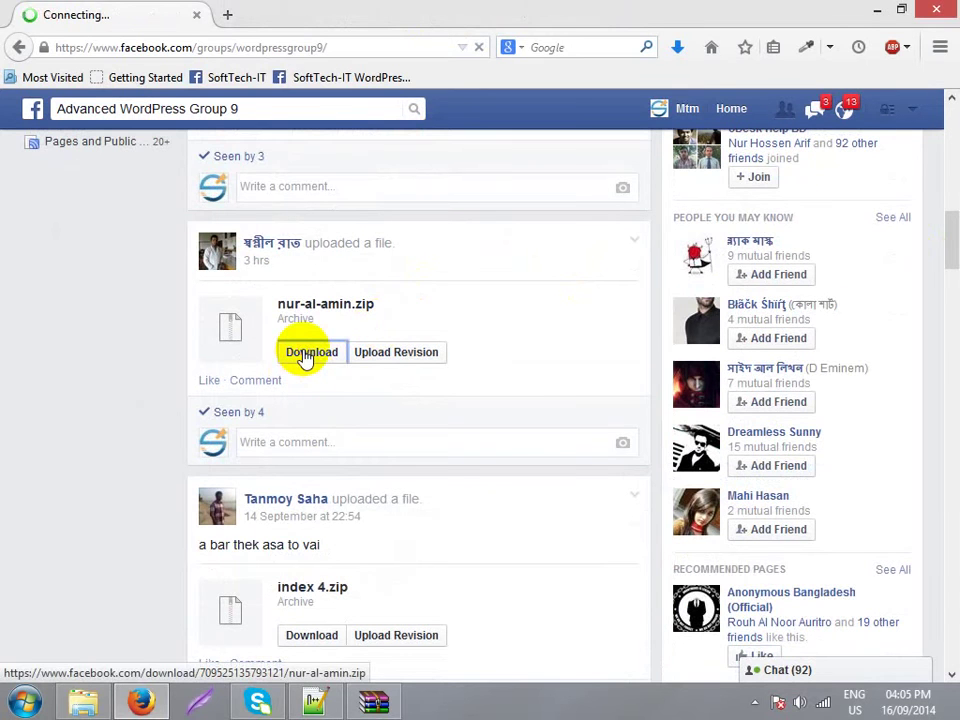
{"action": "left_click", "coordinate": [459, 593]}
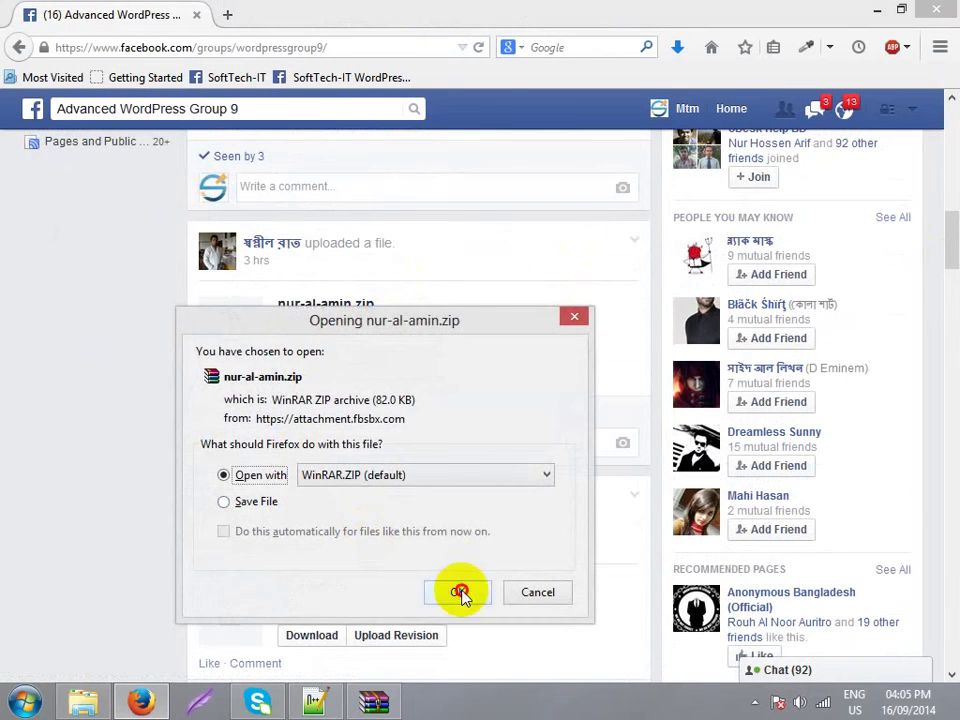
Retry the nur-al-amin.zip download, then cancel the stalled one in the Downloads panel.
{"action": "left_click", "coordinate": [677, 47]}
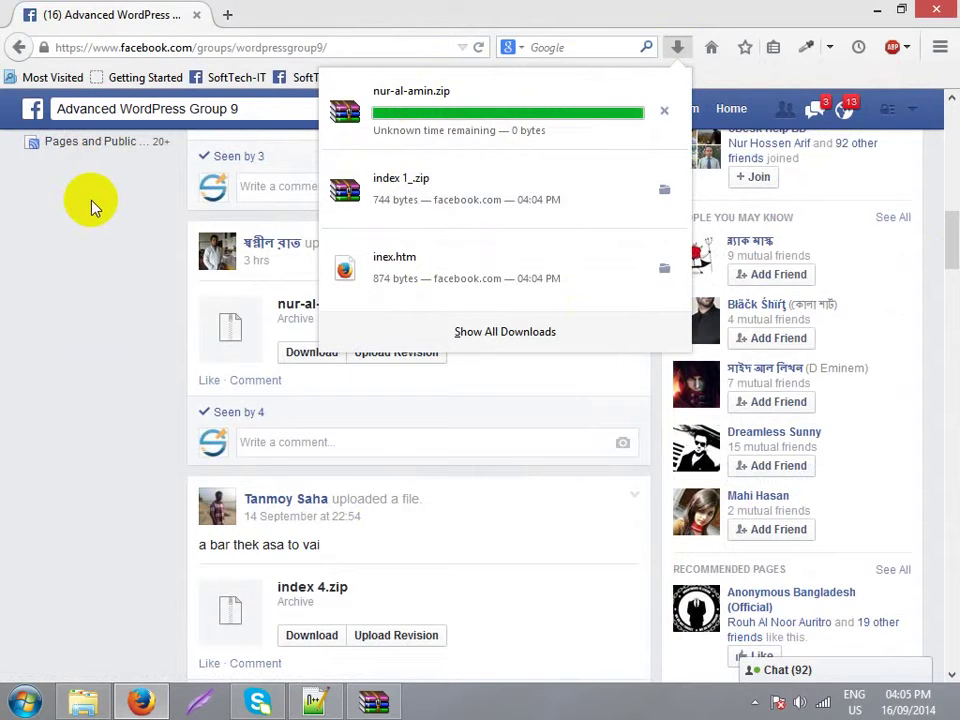
{"action": "left_click", "coordinate": [298, 360]}
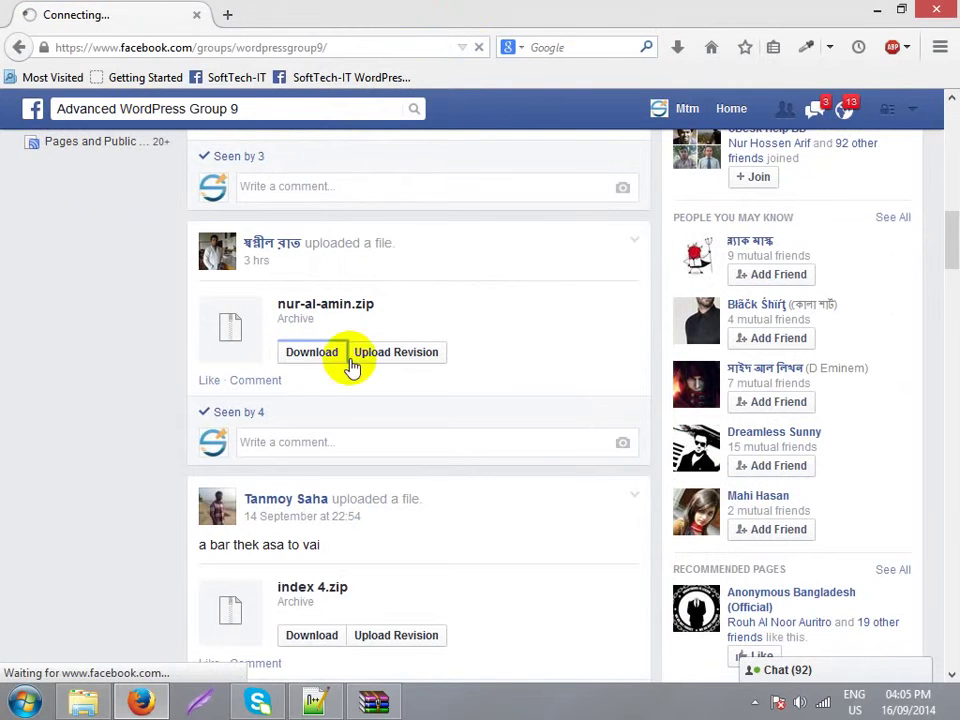
{"action": "left_click", "coordinate": [288, 266]}
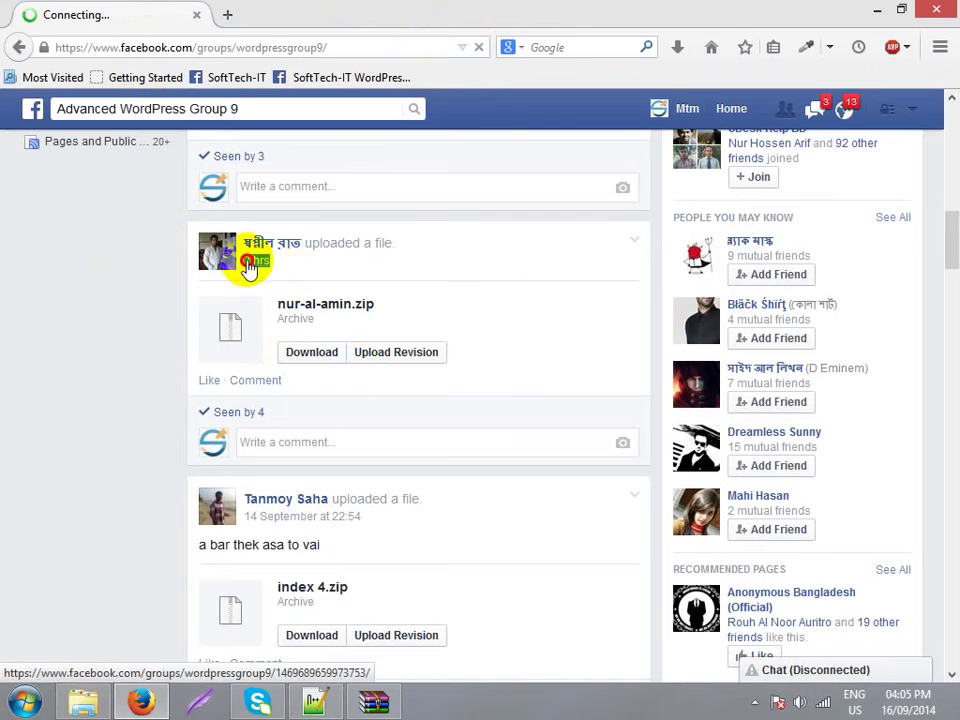
{"action": "left_click", "coordinate": [682, 48]}
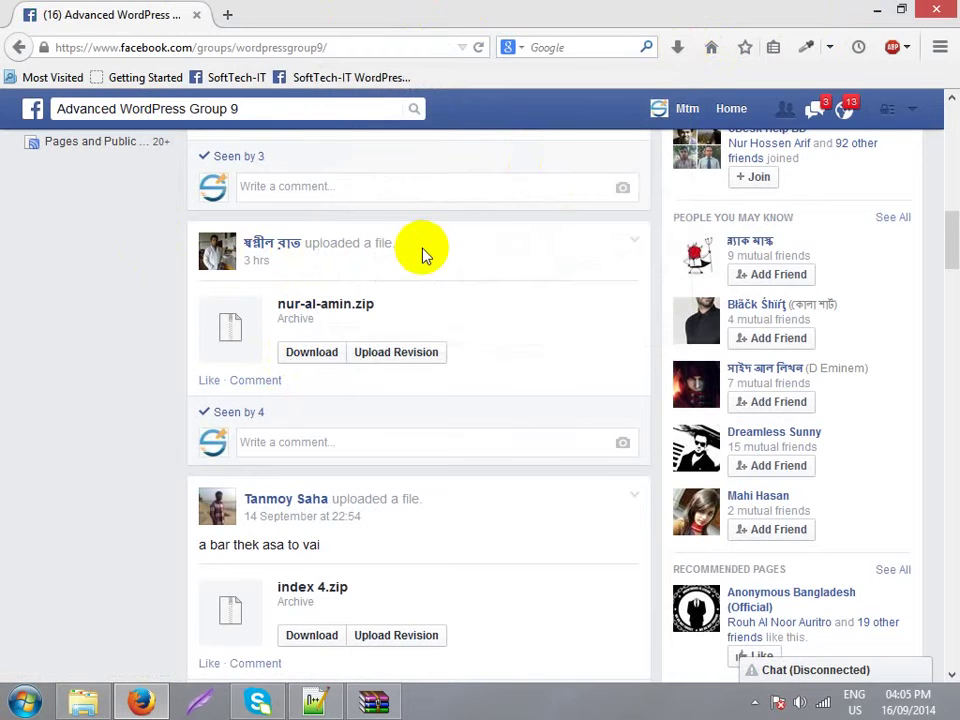
{"action": "left_click", "coordinate": [677, 47]}
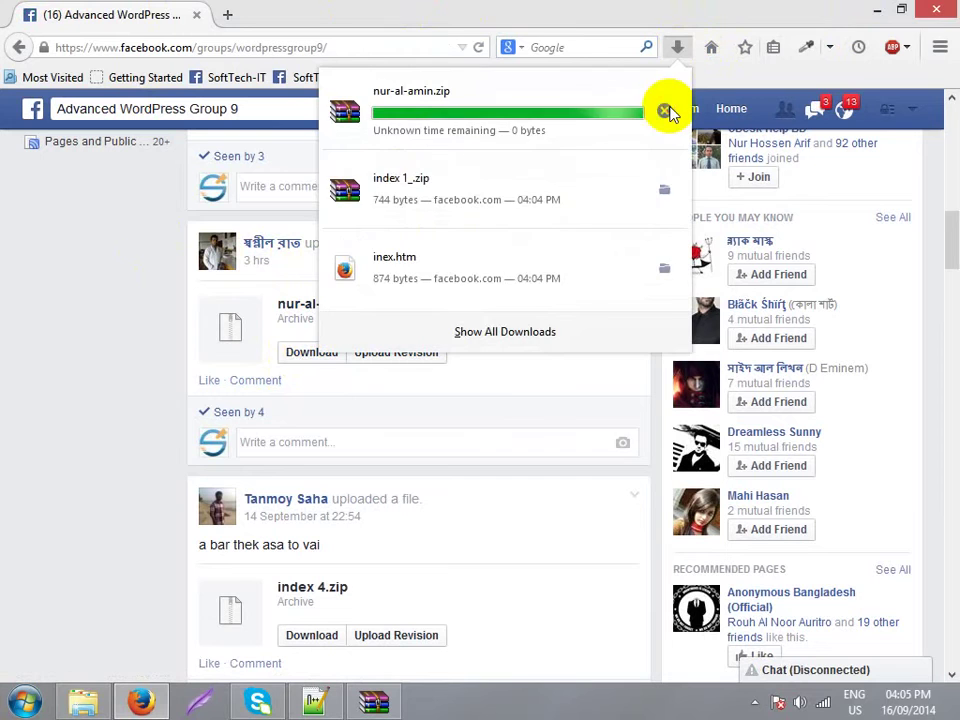
{"action": "left_click", "coordinate": [664, 111]}
{"action": "left_click", "coordinate": [52, 250]}
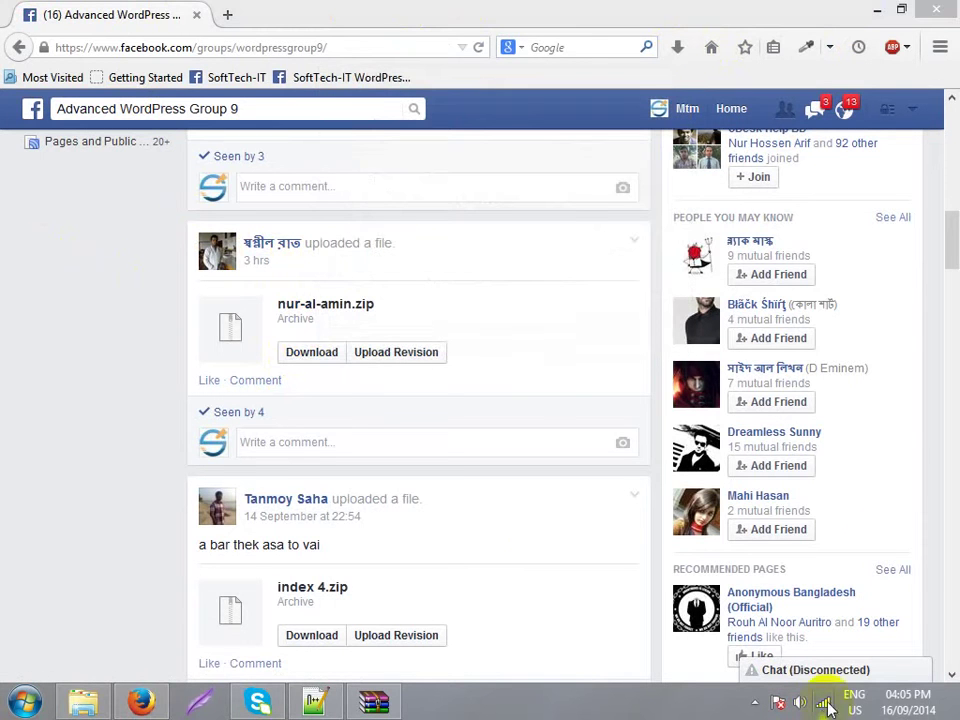
Download nur-al-amin.zip once more and confirm opening it with WinRAR.
{"action": "left_click", "coordinate": [330, 362]}
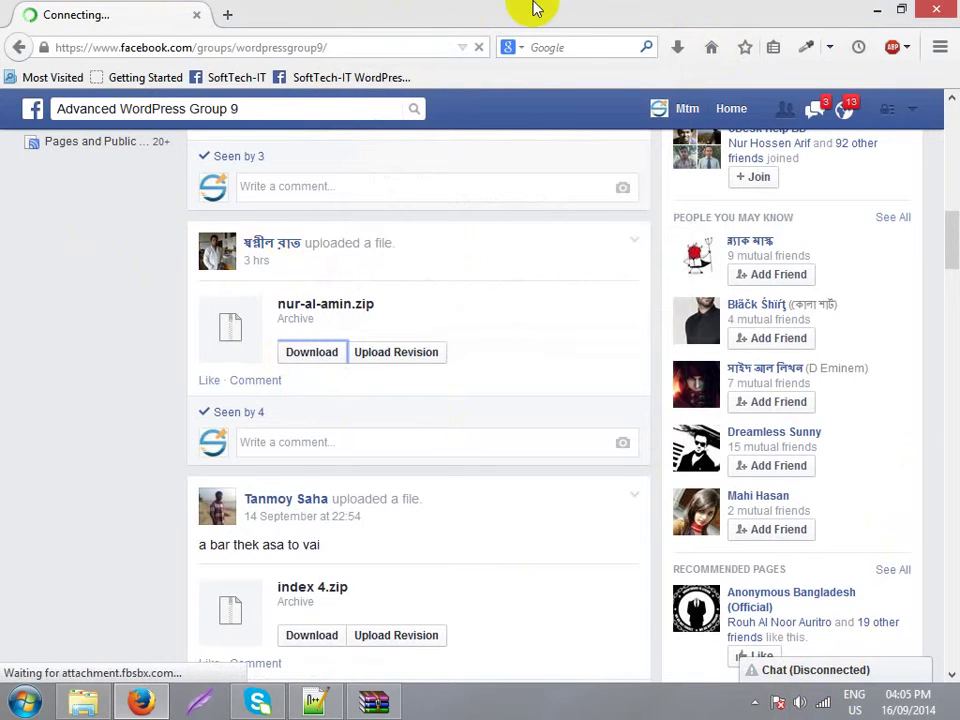
{"action": "left_click", "coordinate": [96, 240]}
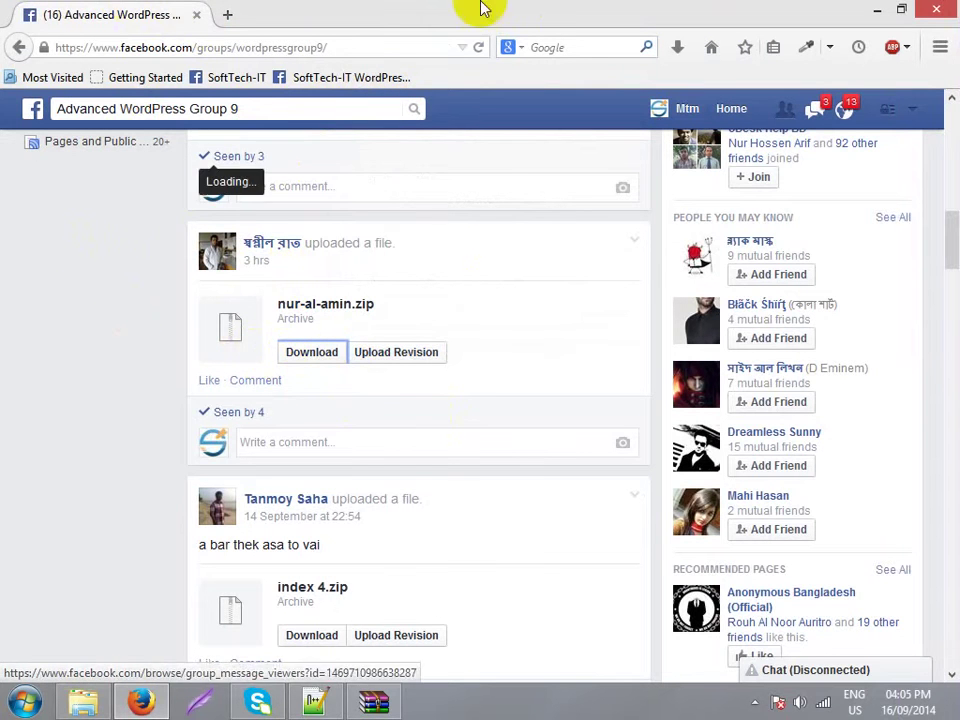
{"action": "left_click", "coordinate": [325, 355]}
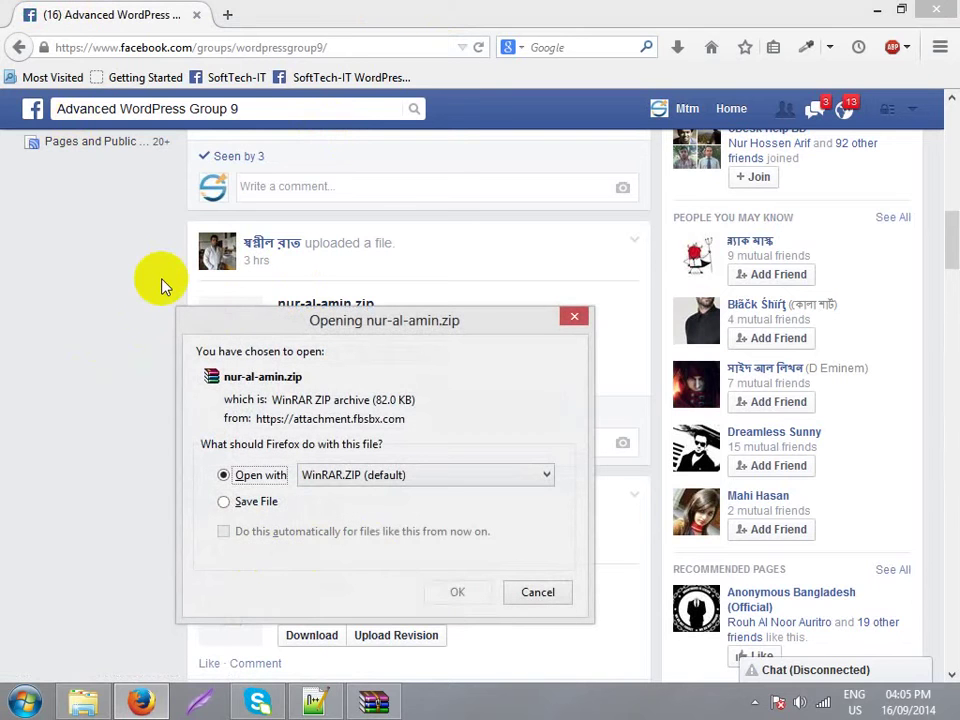
{"action": "left_click", "coordinate": [457, 592]}
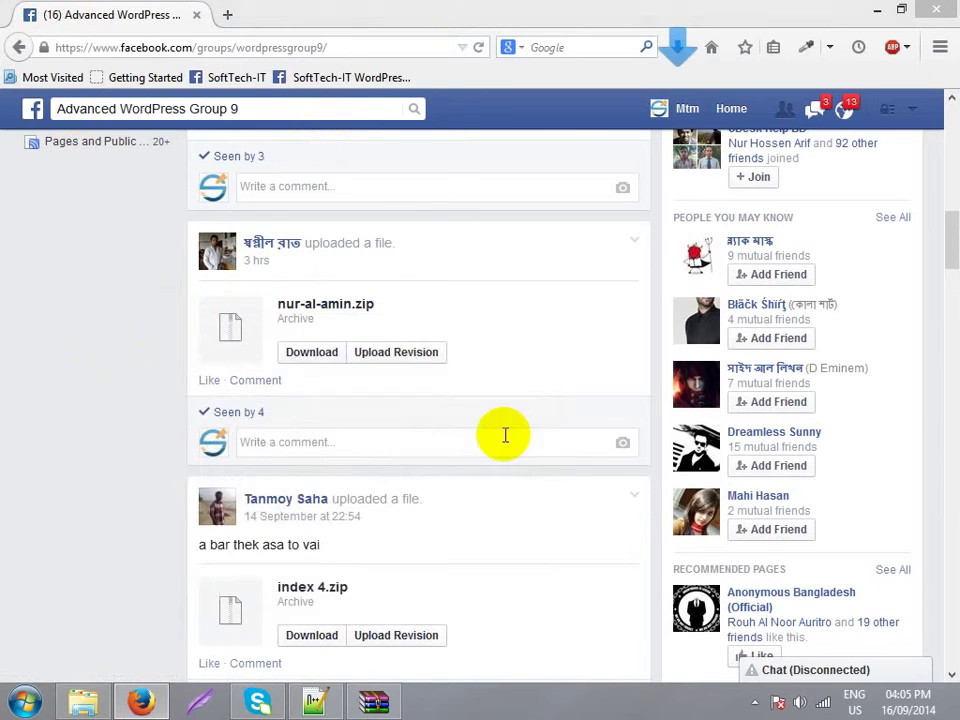
Open the project folder's index.html from the archive in Firefox.
{"action": "double_click", "coordinate": [166, 287]}
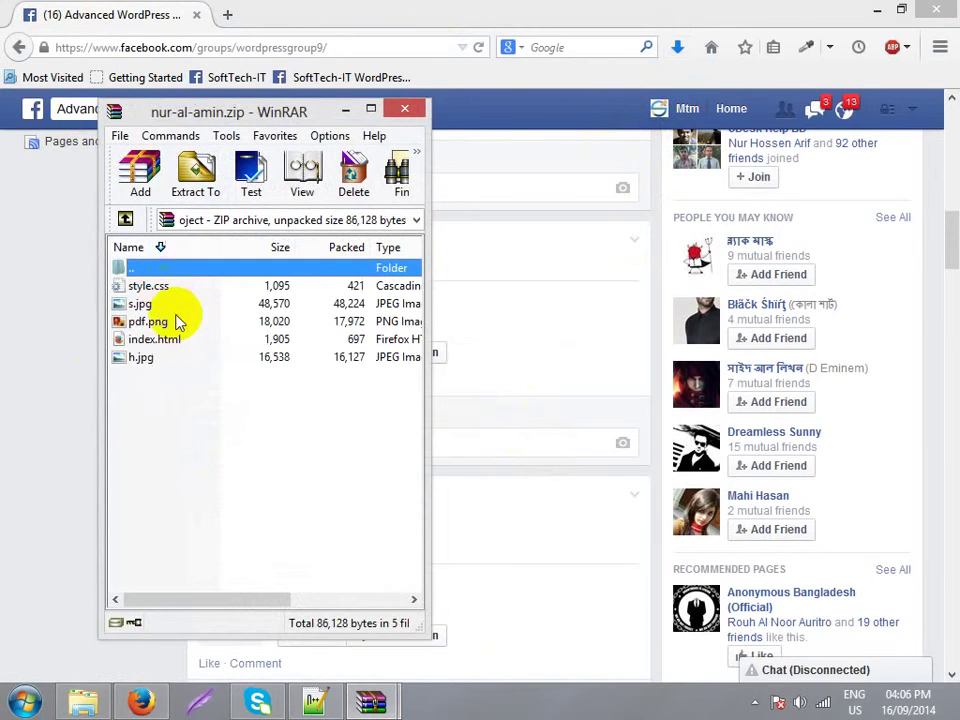
{"action": "double_click", "coordinate": [150, 339]}
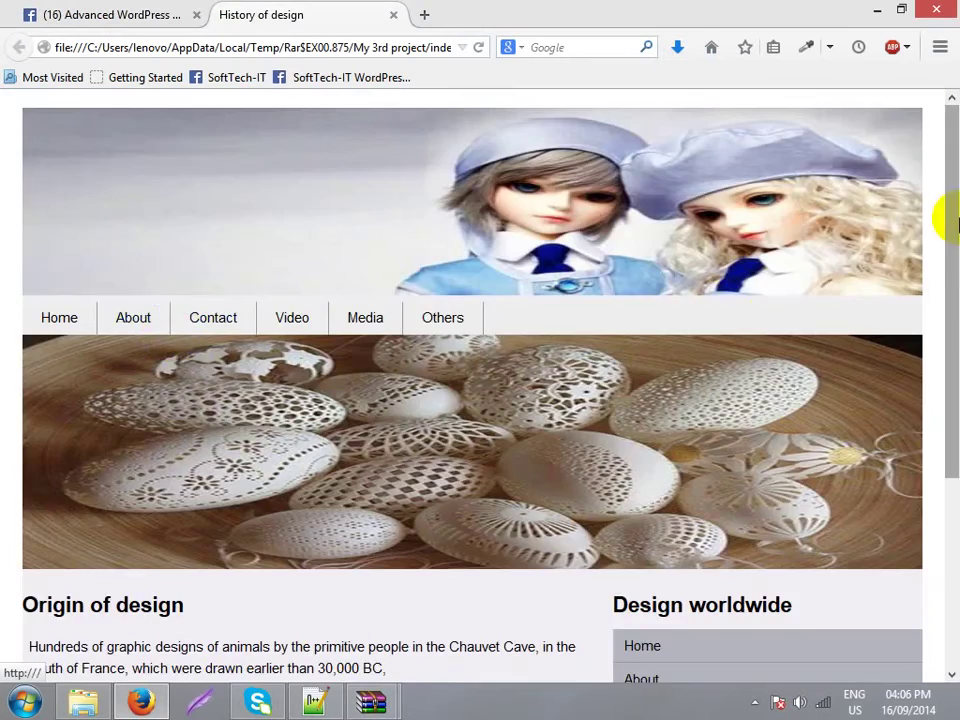
{"action": "left_click_drag", "start_coordinate": [943, 214], "coordinate": [467, 274]}
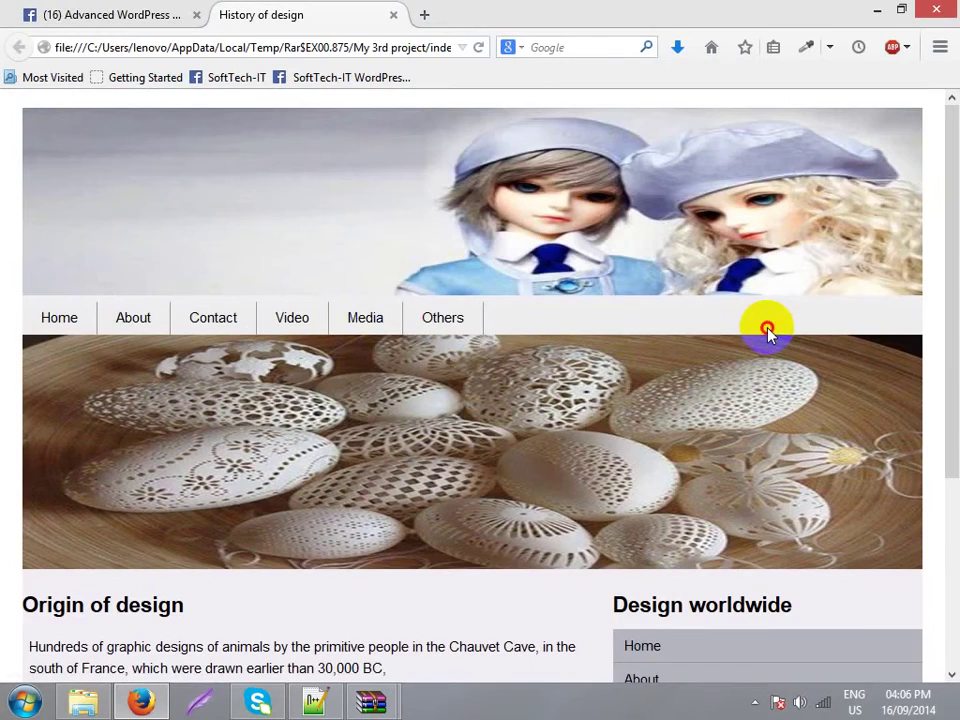
View the History of design page's HTML source and its linked style.css.
{"action": "key", "text": "ctrl+u"}
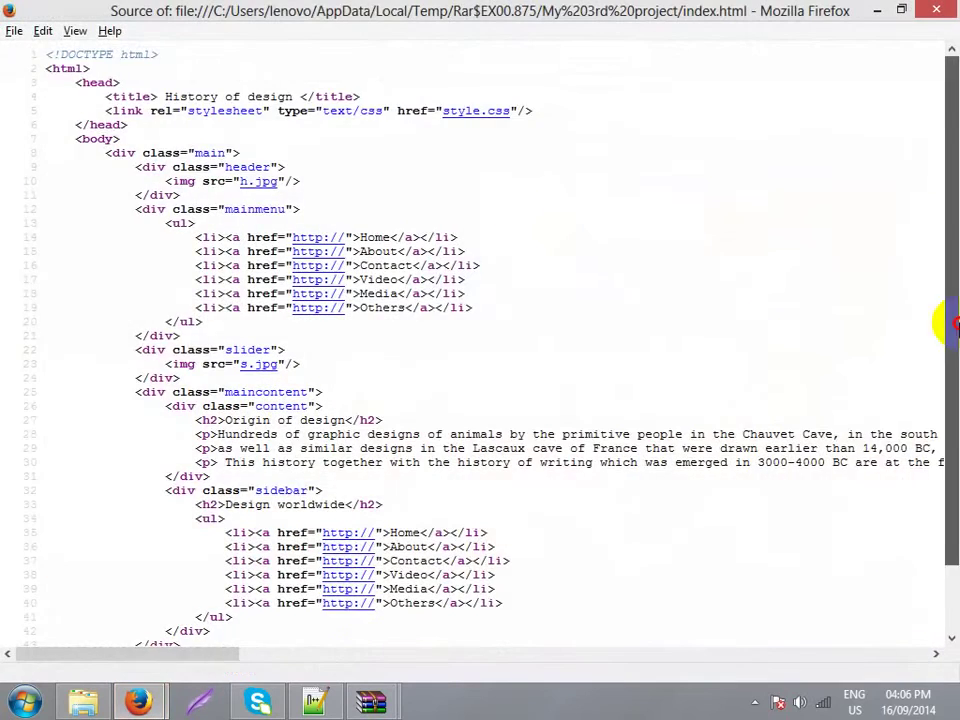
{"action": "left_click_drag", "start_coordinate": [939, 321], "coordinate": [948, 487]}
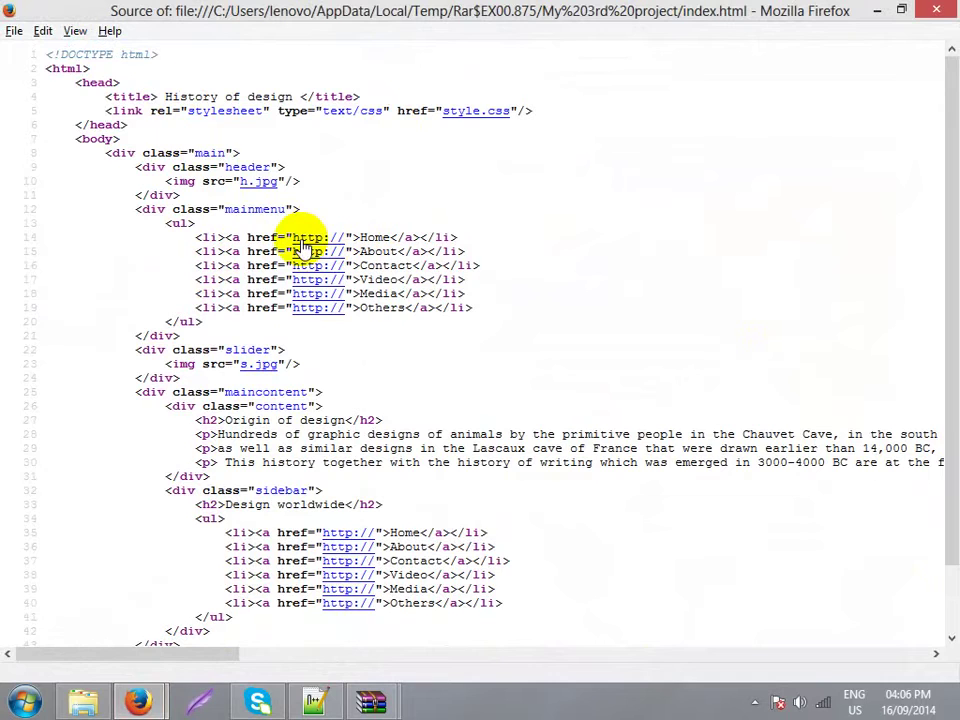
{"action": "left_click", "coordinate": [474, 113]}
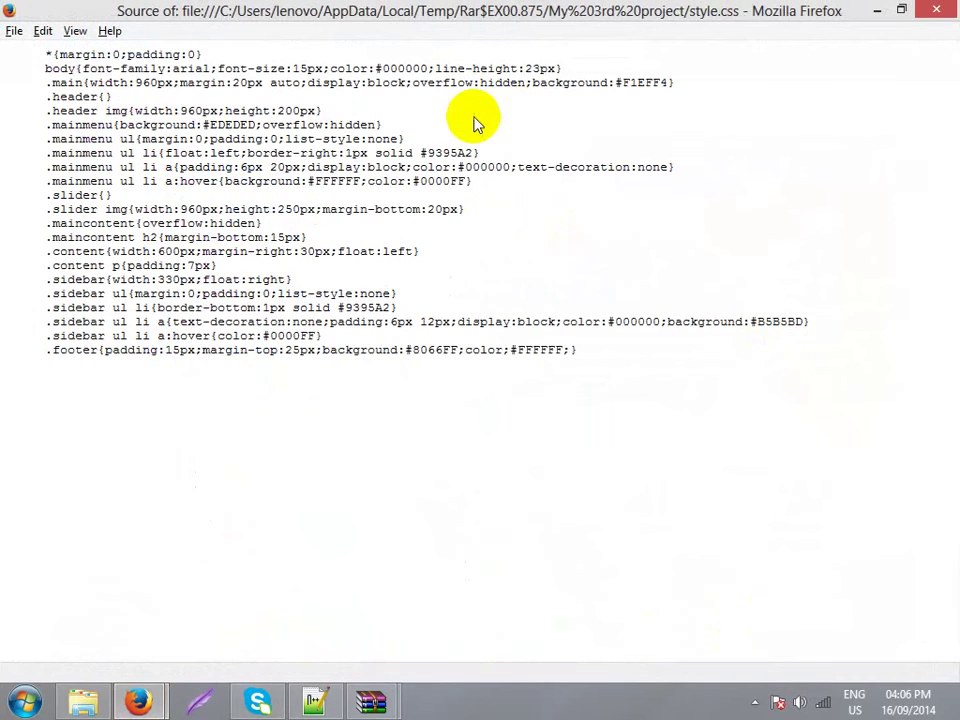
{"action": "left_click", "coordinate": [877, 10]}
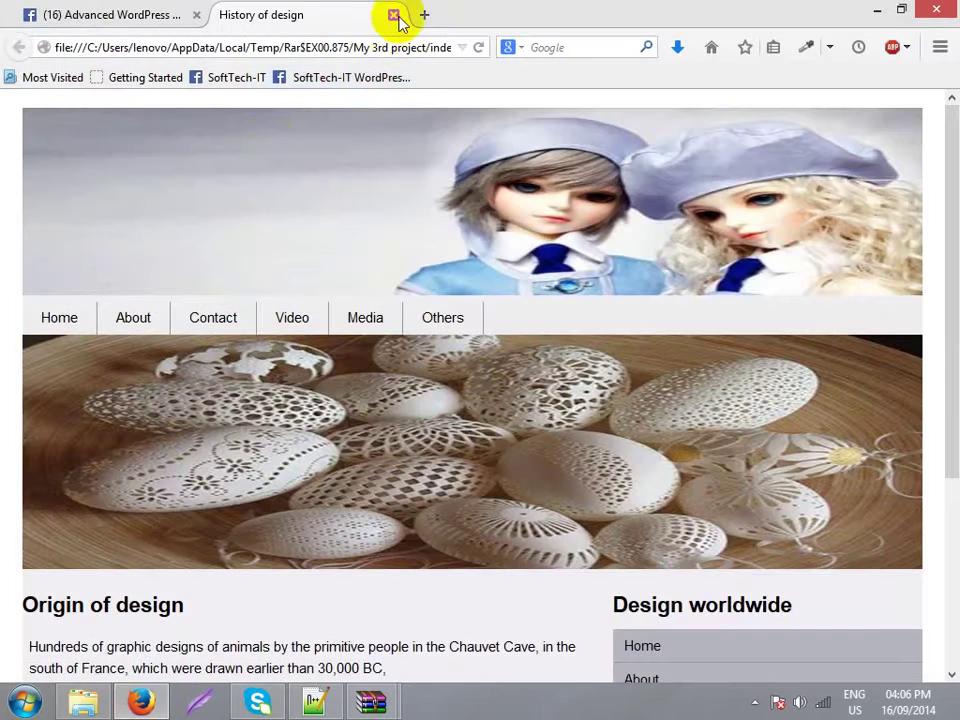
Close the History of design tab and like the nur-al-amin.zip post.
{"action": "left_click", "coordinate": [394, 15]}
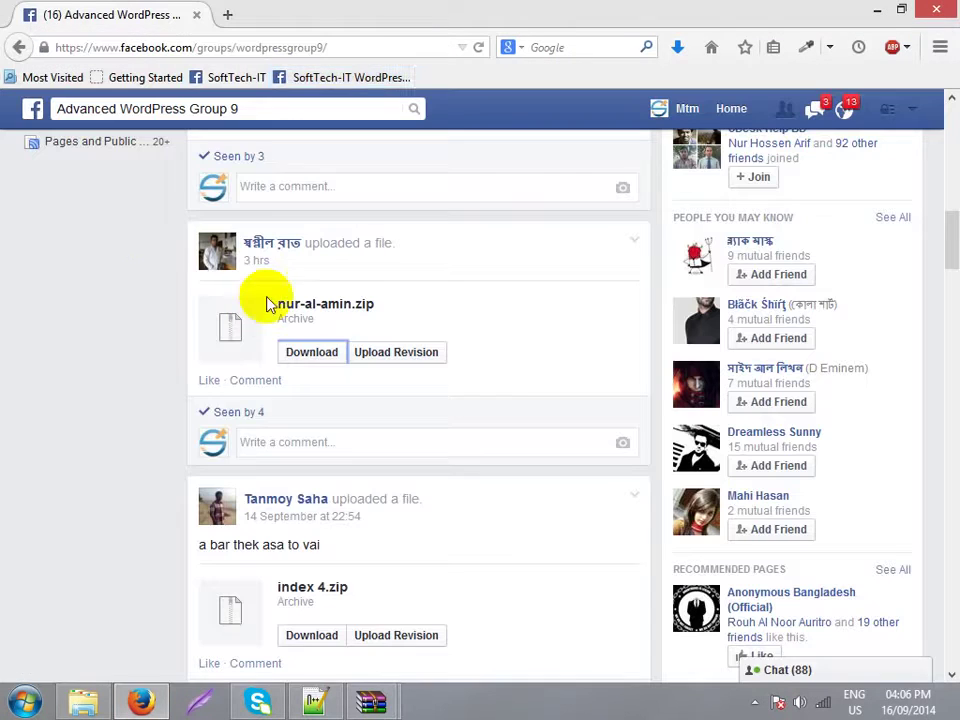
{"action": "left_click", "coordinate": [213, 385]}
{"action": "scroll", "coordinate": [943, 262], "scroll_direction": "down", "scroll_amount": 5}
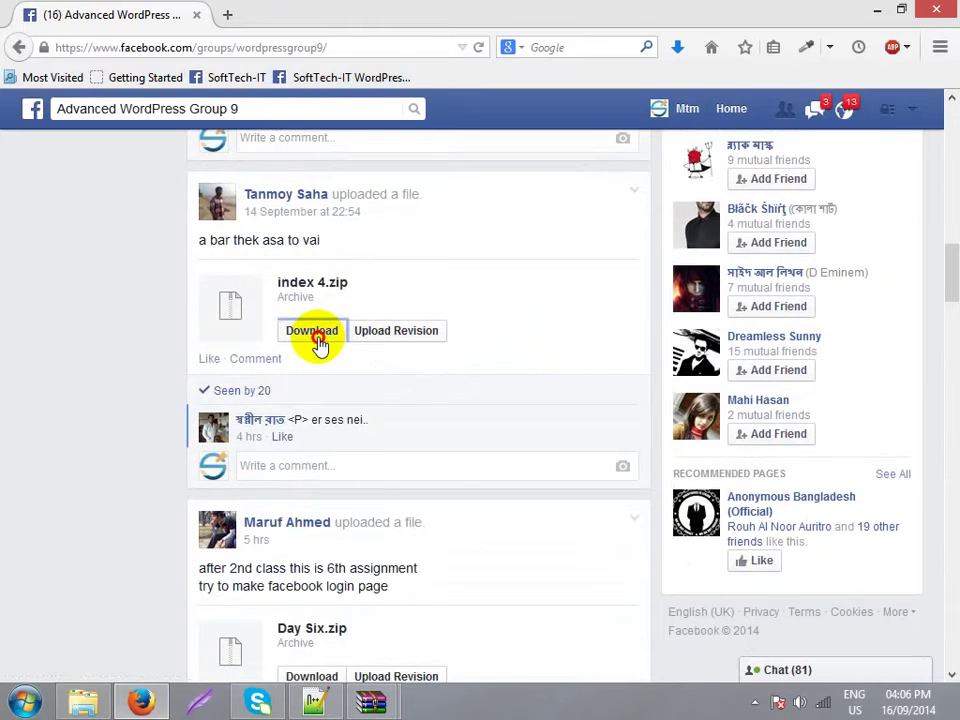
Download index 4.zip and close the open WinRAR archive windows.
{"action": "left_click", "coordinate": [316, 337]}
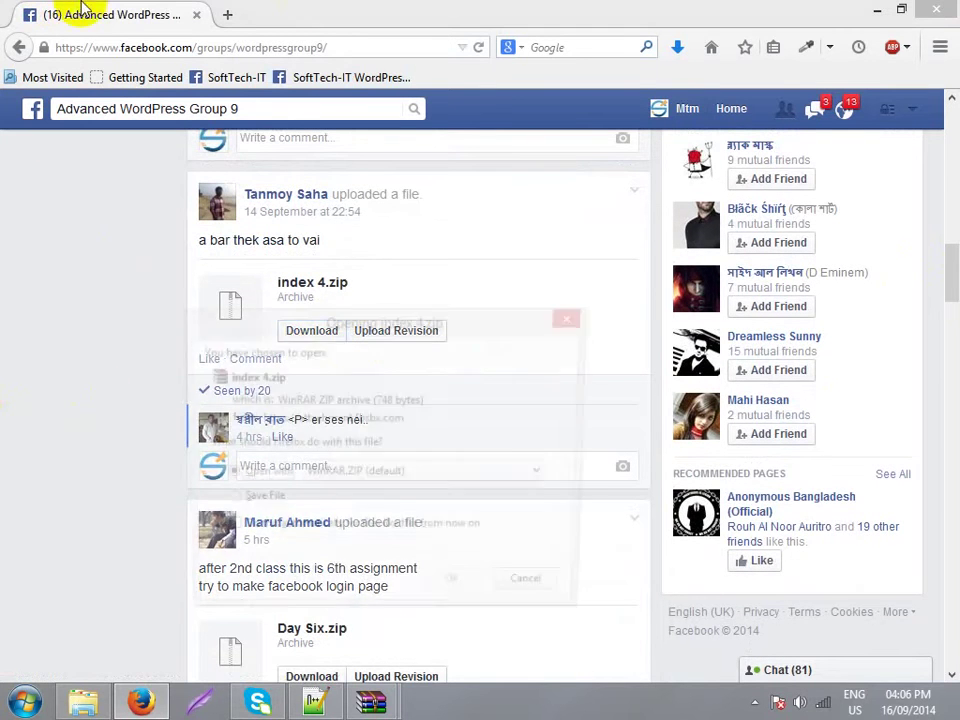
{"action": "left_click", "coordinate": [455, 592]}
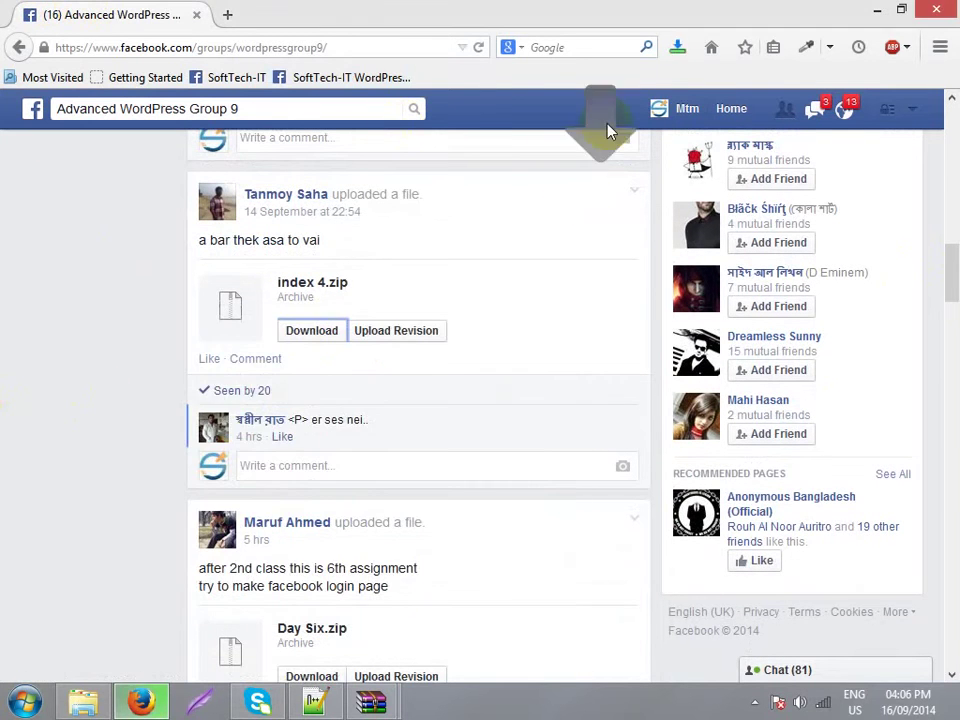
{"action": "left_click", "coordinate": [370, 703]}
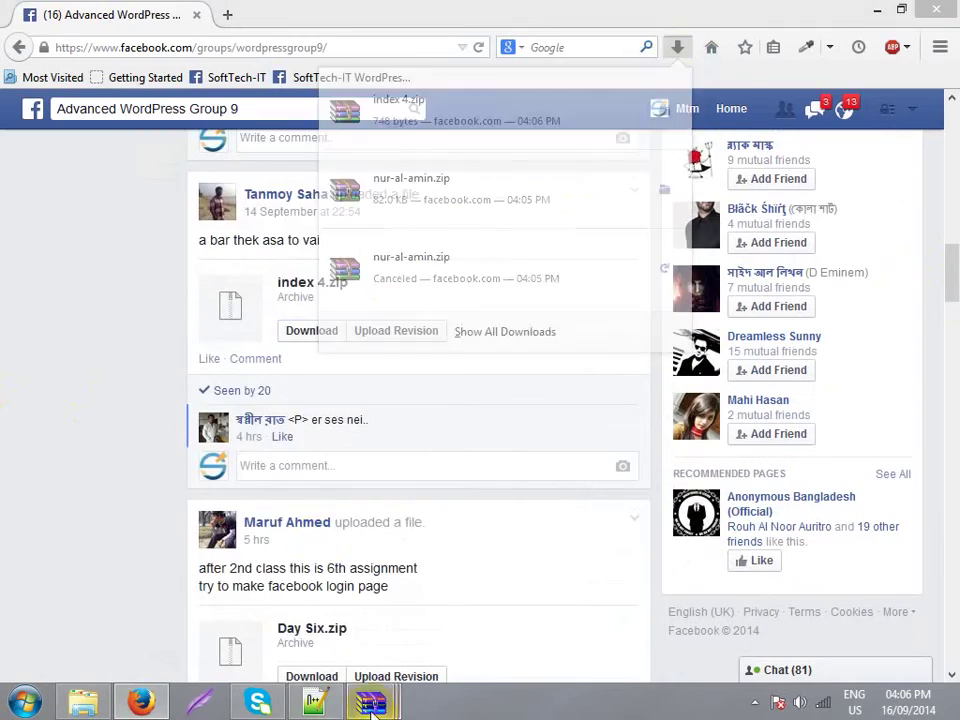
{"action": "left_click", "coordinate": [257, 512]}
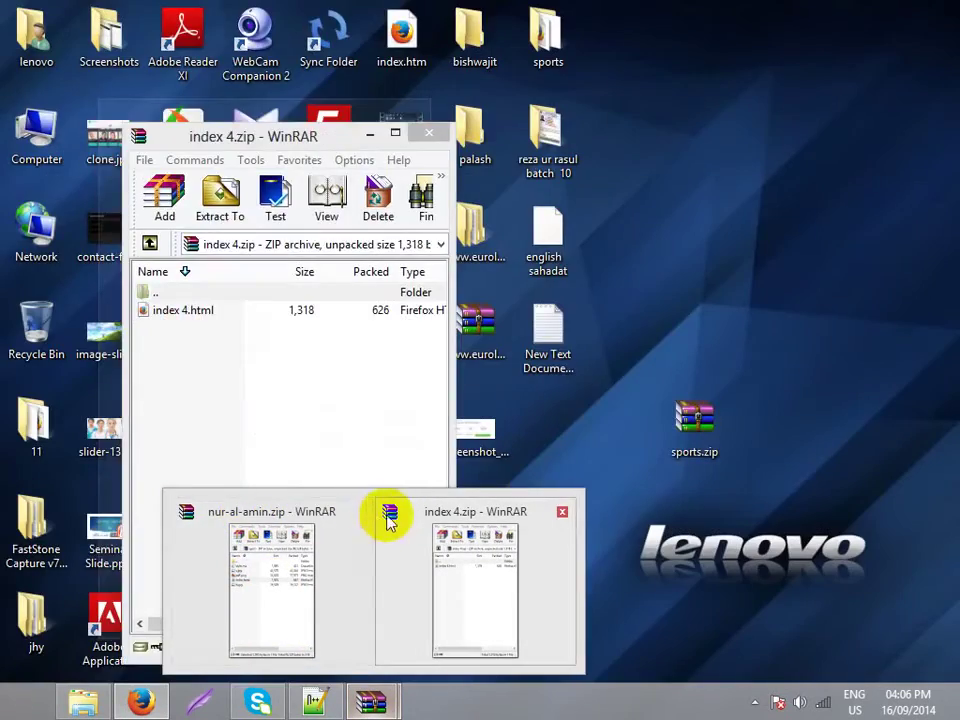
{"action": "left_click", "coordinate": [358, 513]}
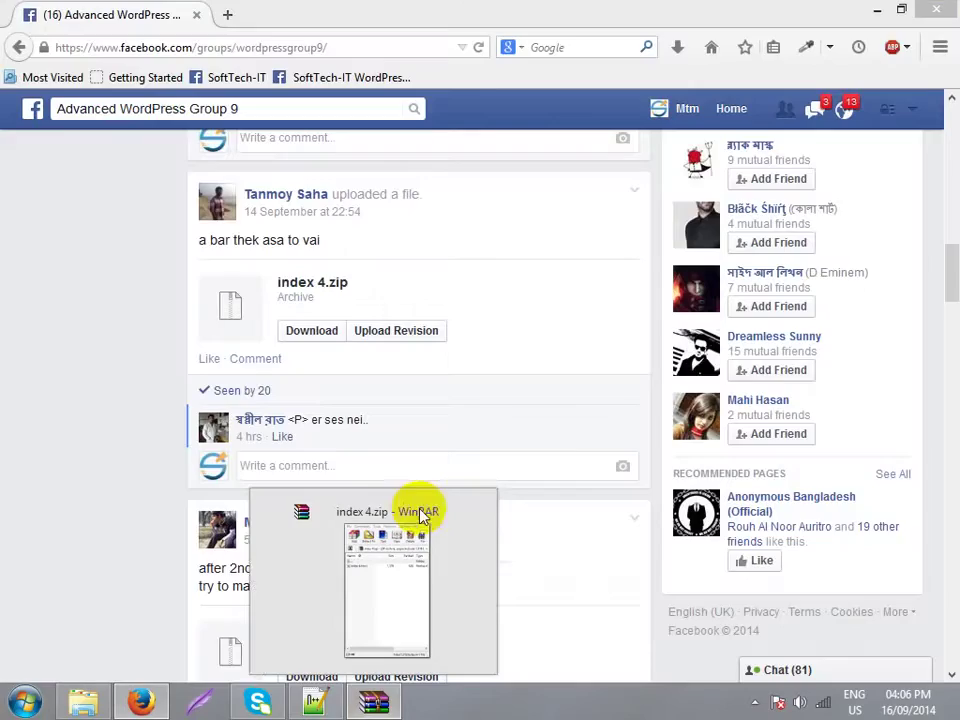
{"action": "left_click", "coordinate": [461, 510]}
Open index 4.zip from the Downloads list and load index 4.html in Firefox.
{"action": "left_click", "coordinate": [679, 45]}
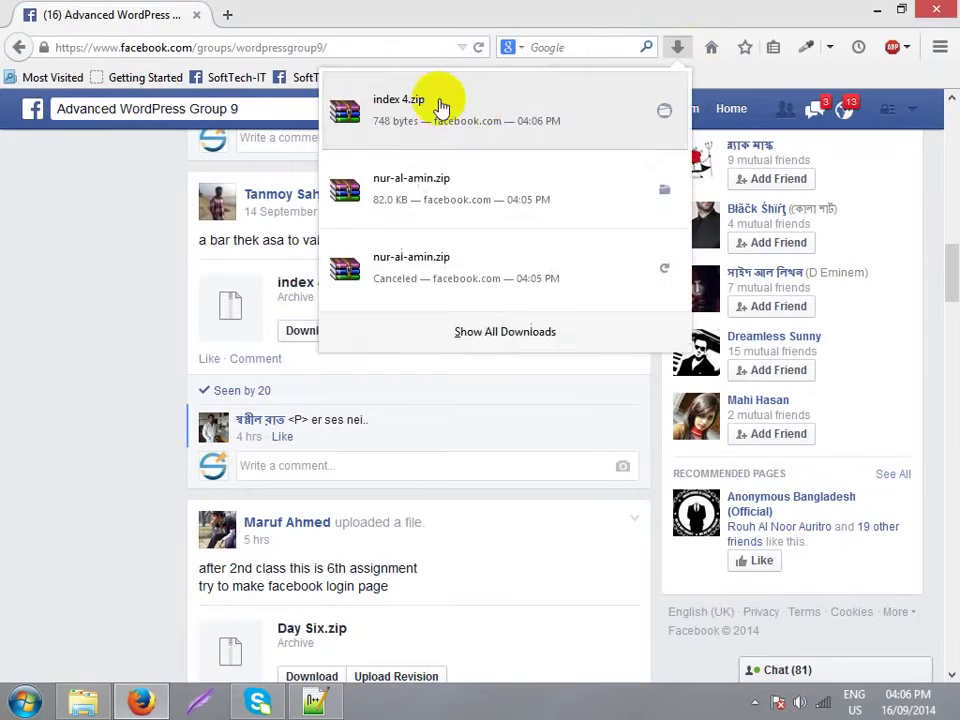
{"action": "left_click", "coordinate": [439, 104]}
{"action": "double_click", "coordinate": [180, 309]}
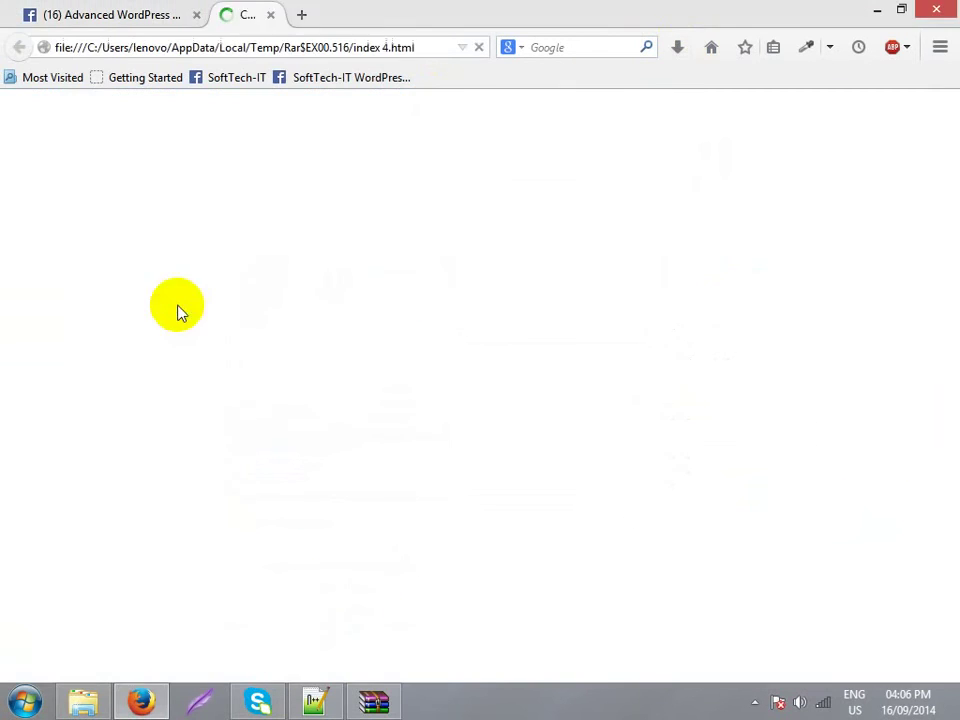
Read through index 4.html's source, then close the source window and page tab.
{"action": "key", "text": "ctrl+u"}
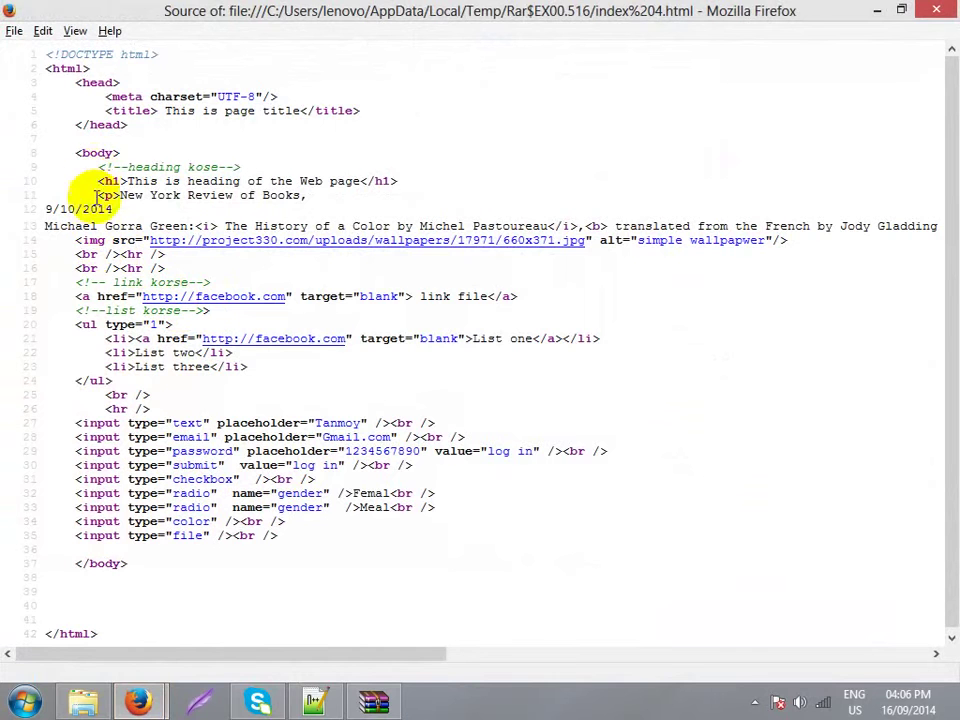
{"action": "left_click_drag", "start_coordinate": [75, 153], "coordinate": [75, 422]}
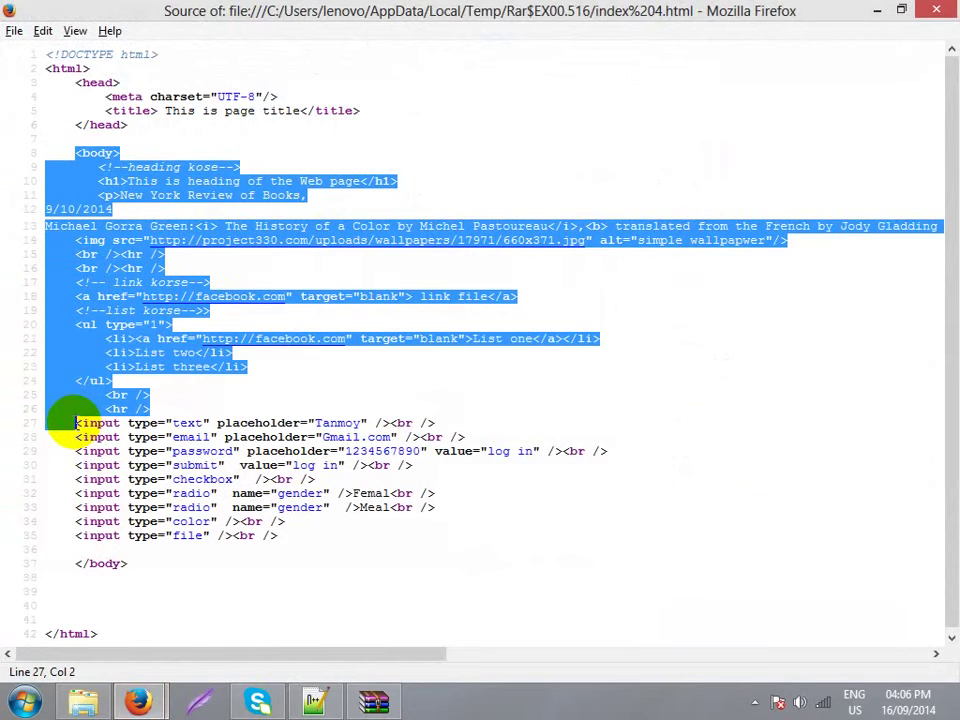
{"action": "left_click", "coordinate": [75, 422]}
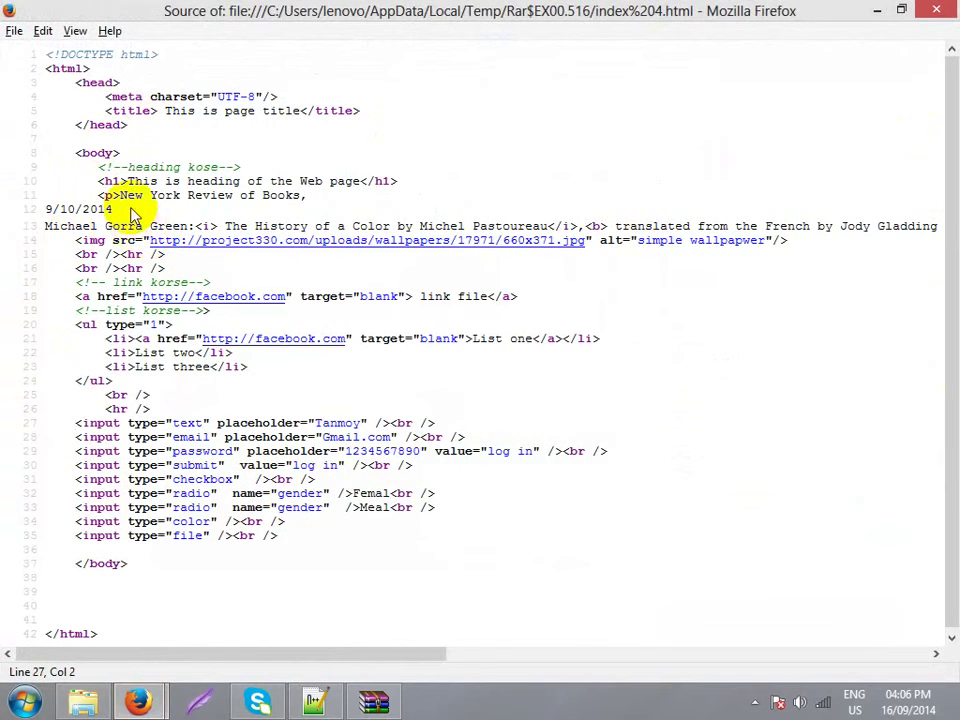
{"action": "left_click_drag", "start_coordinate": [98, 195], "coordinate": [128, 195]}
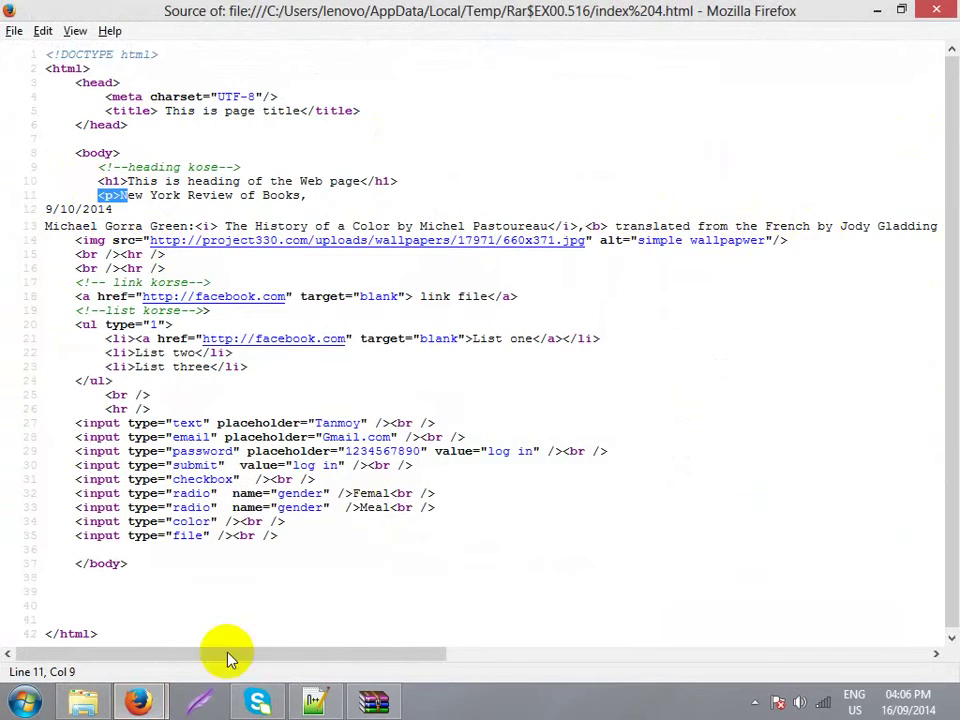
{"action": "left_click_drag", "start_coordinate": [228, 658], "coordinate": [846, 654]}
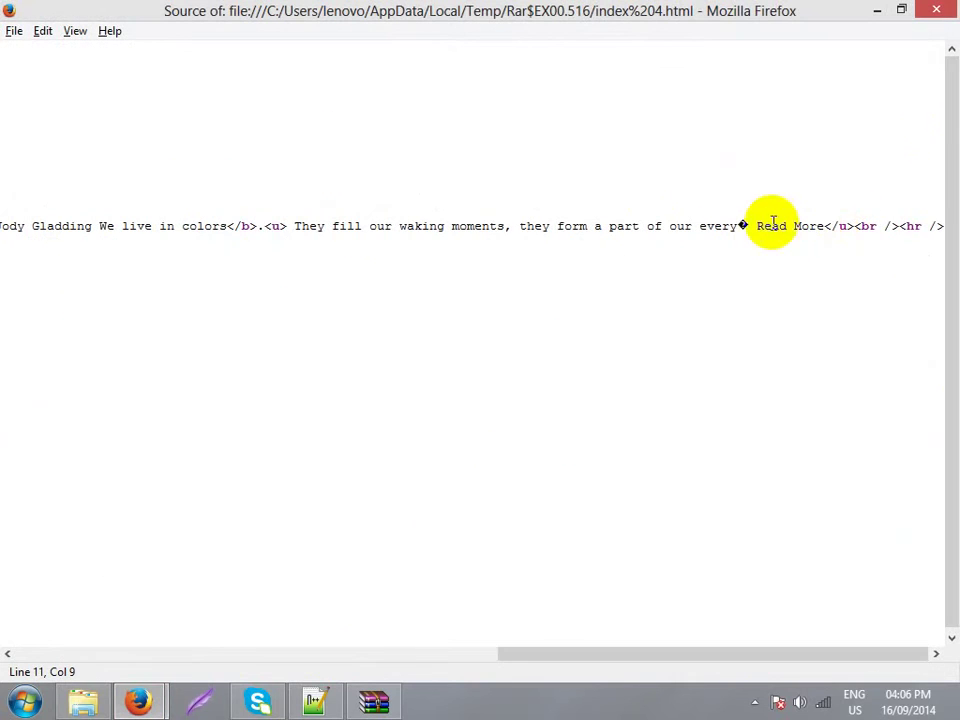
{"action": "left_click_drag", "start_coordinate": [608, 665], "coordinate": [6, 645]}
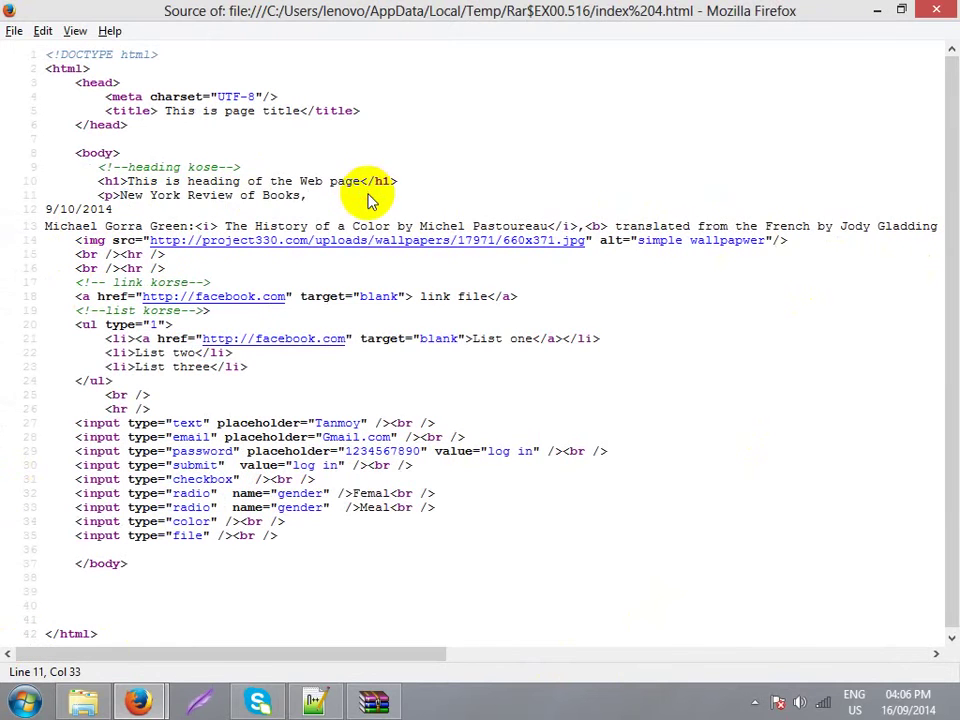
{"action": "left_click", "coordinate": [936, 10]}
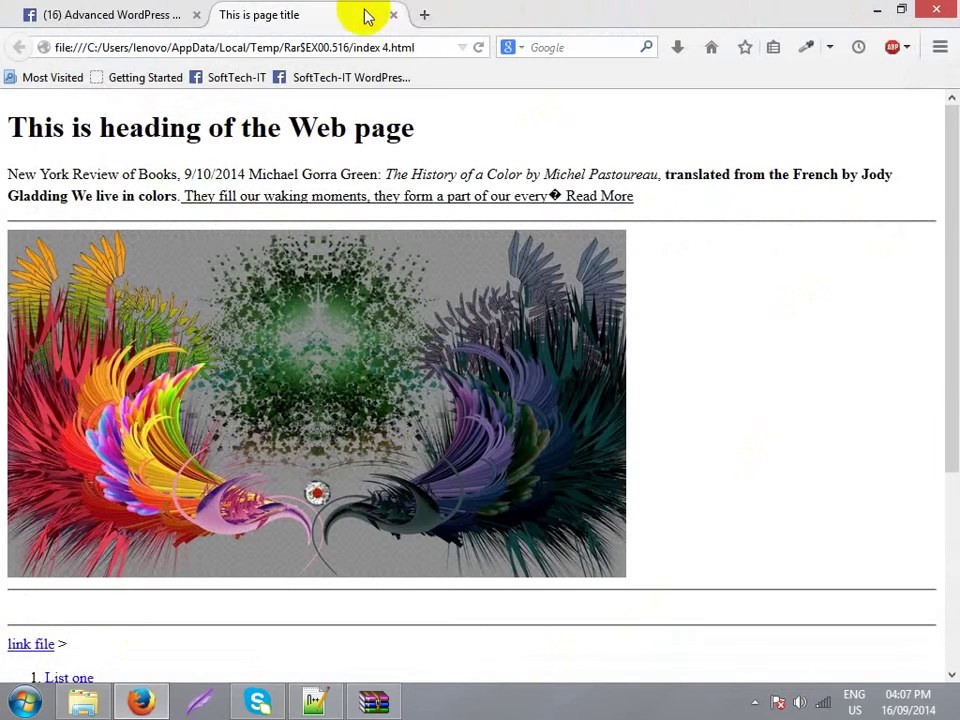
{"action": "left_click", "coordinate": [393, 16]}
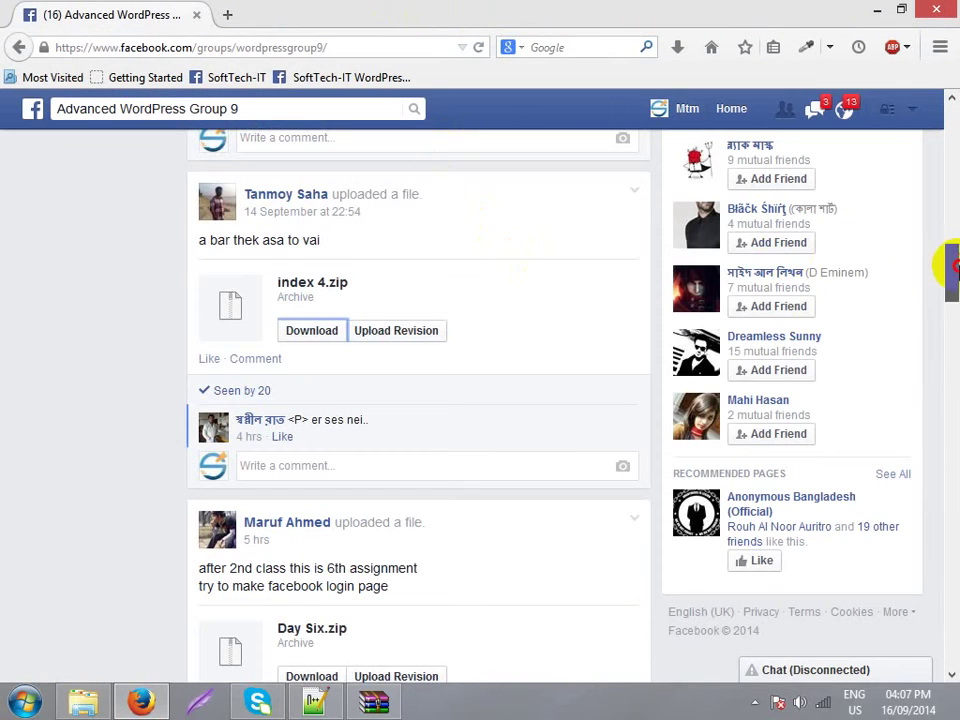
Download Day Six.zip and open it with WinRAR.
{"action": "left_click_drag", "start_coordinate": [945, 265], "coordinate": [949, 296]}
{"action": "left_click", "coordinate": [308, 361]}
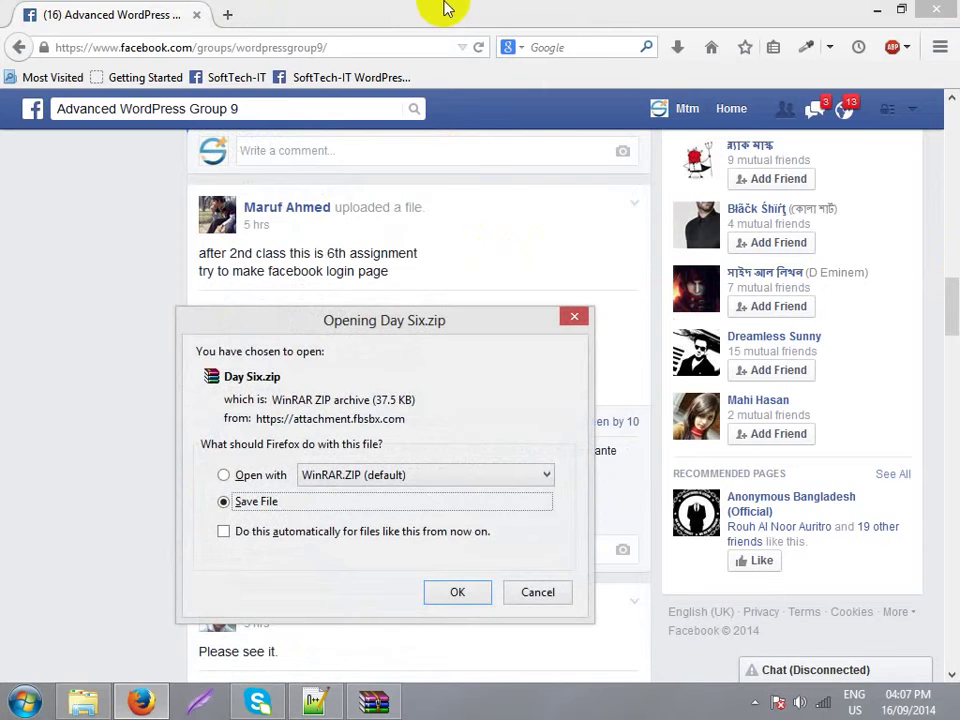
{"action": "left_click", "coordinate": [270, 477]}
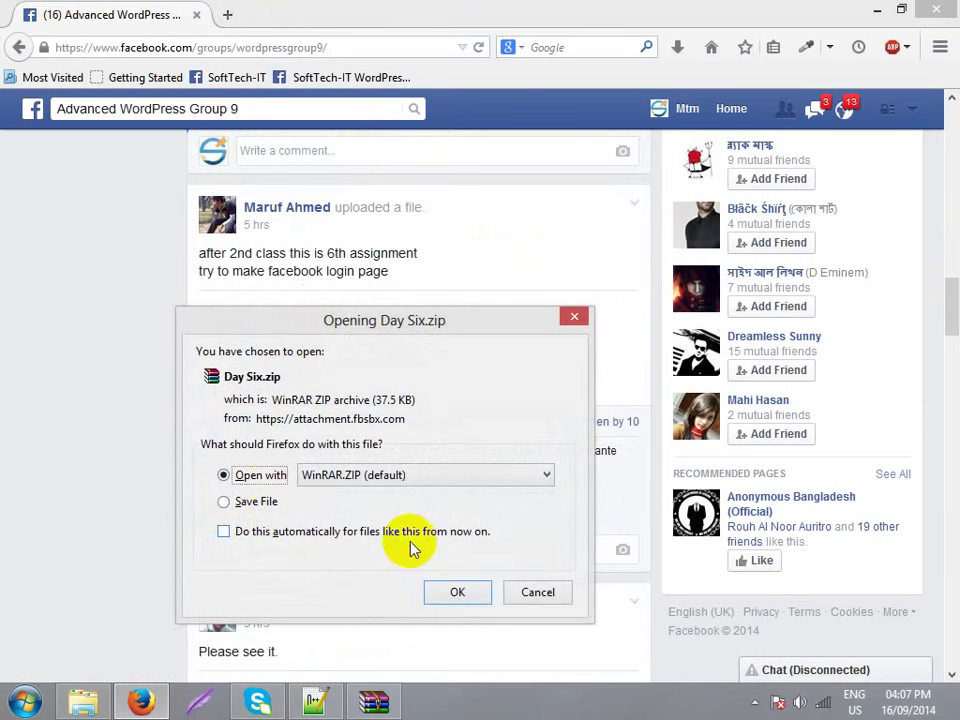
{"action": "left_click", "coordinate": [460, 593]}
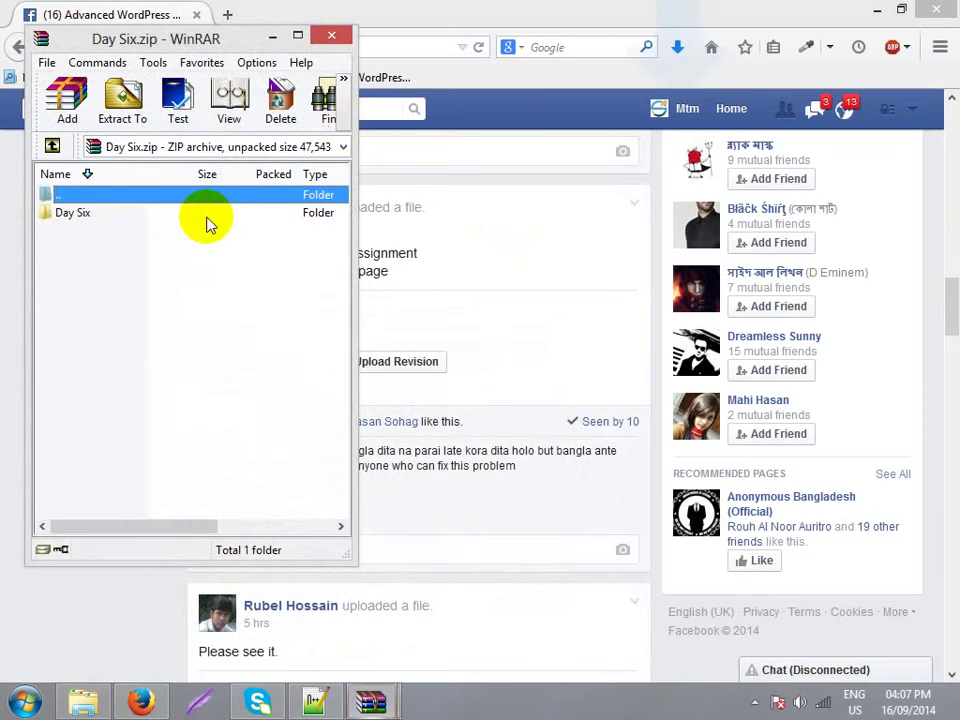
Open index.html from the Day Six folder and view the sign-up page.
{"action": "double_click", "coordinate": [74, 208]}
{"action": "double_click", "coordinate": [98, 252]}
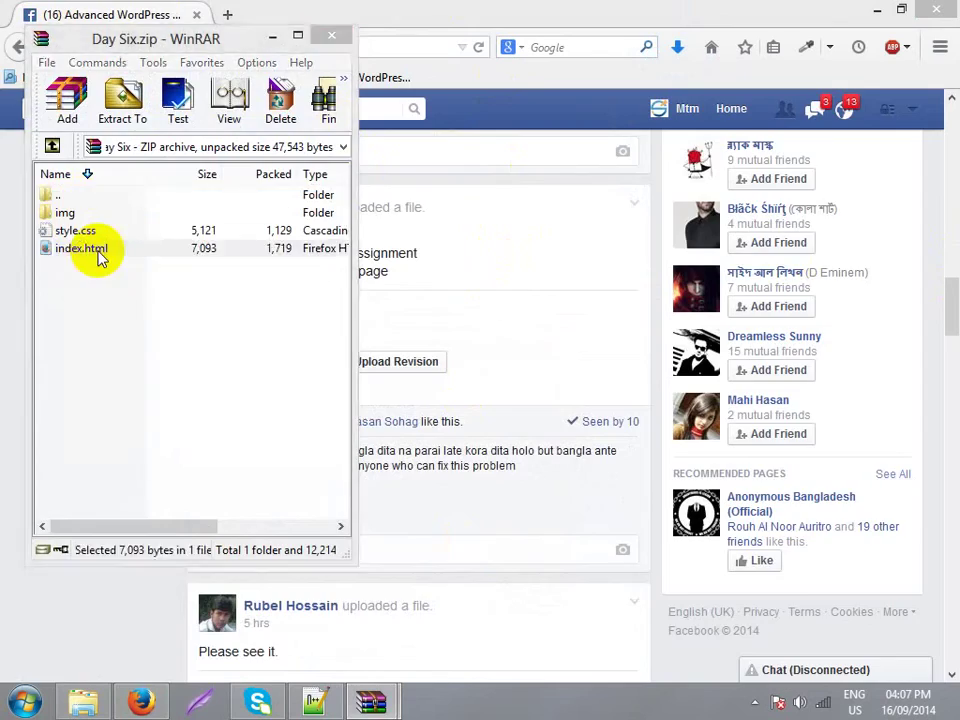
{"action": "left_click", "coordinate": [952, 545]}
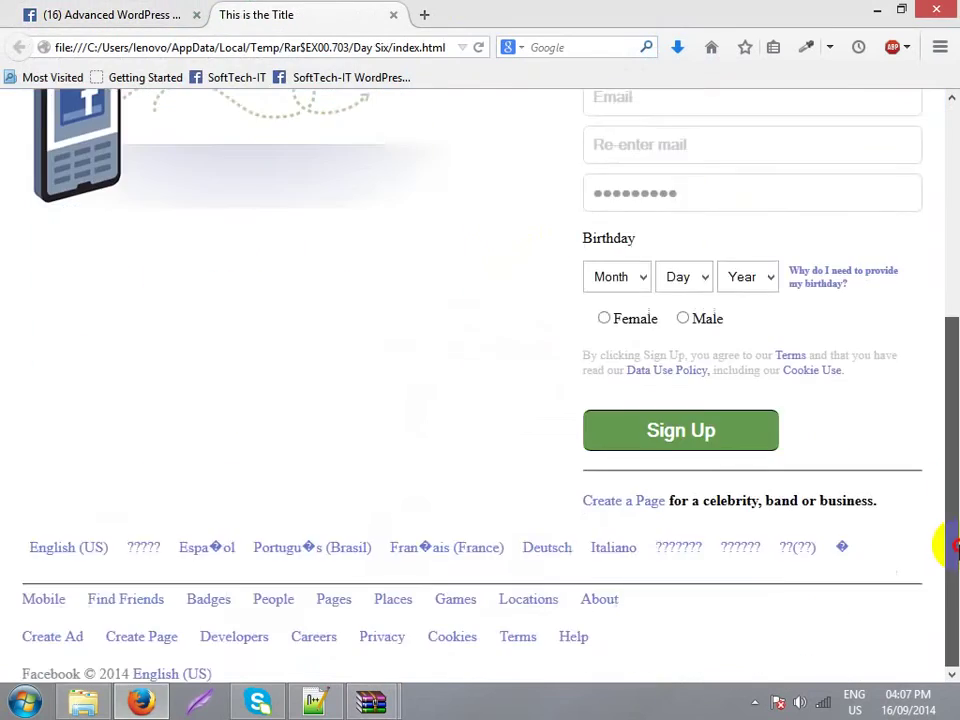
{"action": "left_click", "coordinate": [955, 295]}
Review the page's HTML source, close it, and return to the Facebook tab.
{"action": "key", "text": "ctrl+u"}
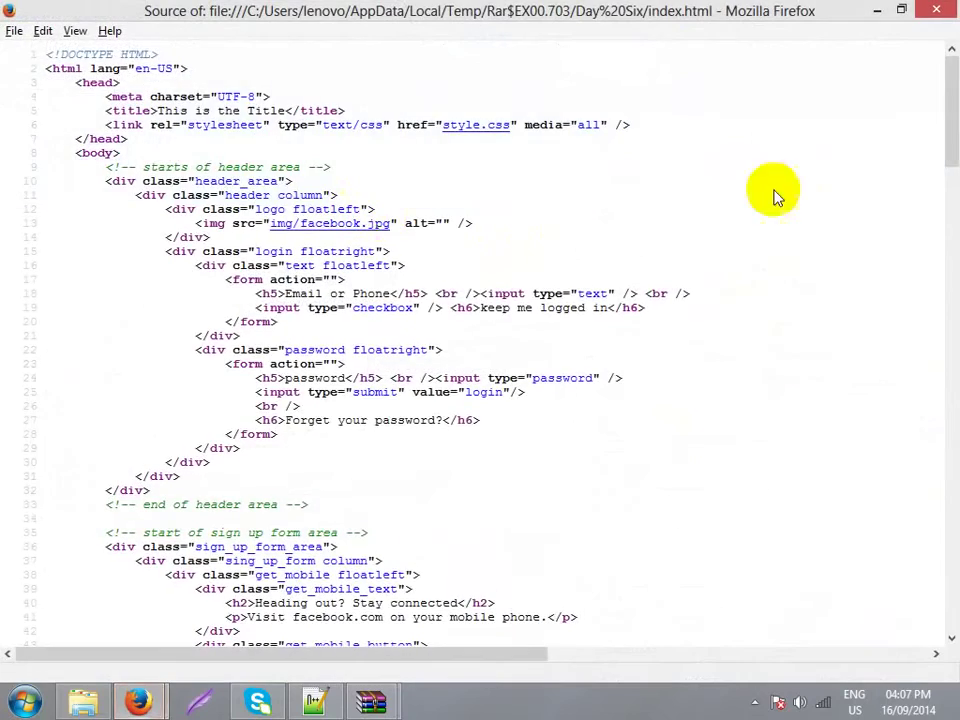
{"action": "left_click_drag", "start_coordinate": [943, 146], "coordinate": [945, 648]}
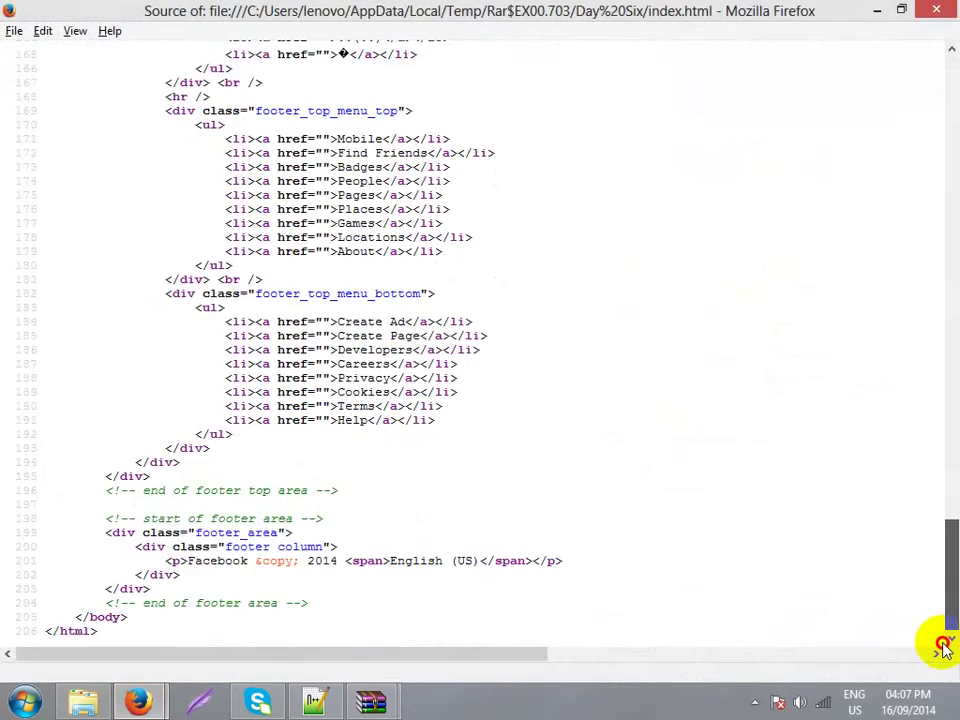
{"action": "left_click_drag", "start_coordinate": [953, 550], "coordinate": [953, 118]}
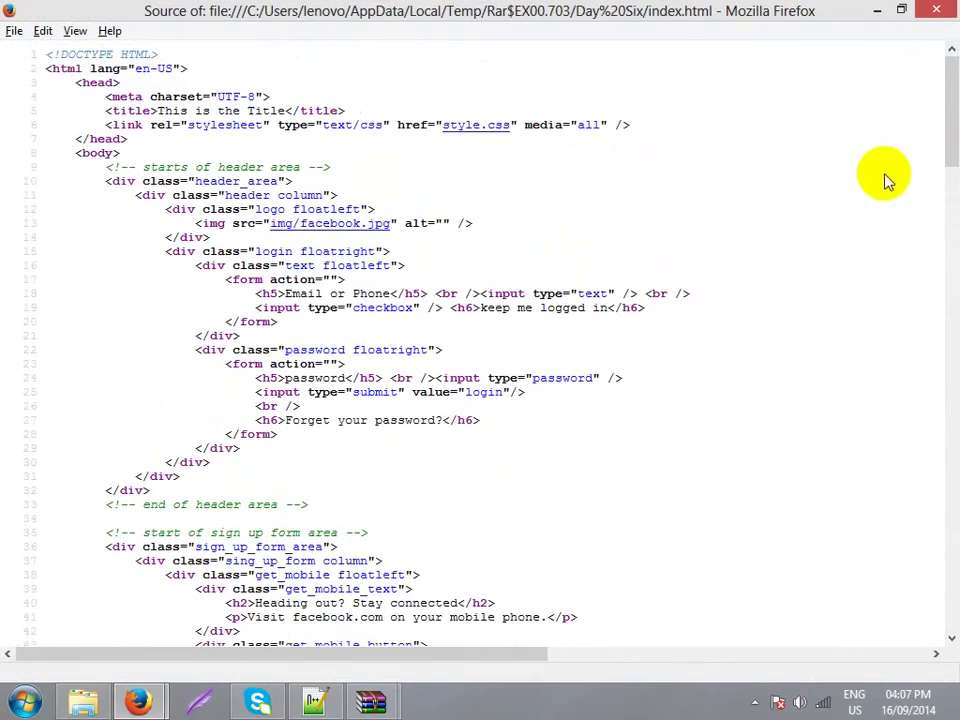
{"action": "left_click", "coordinate": [936, 10]}
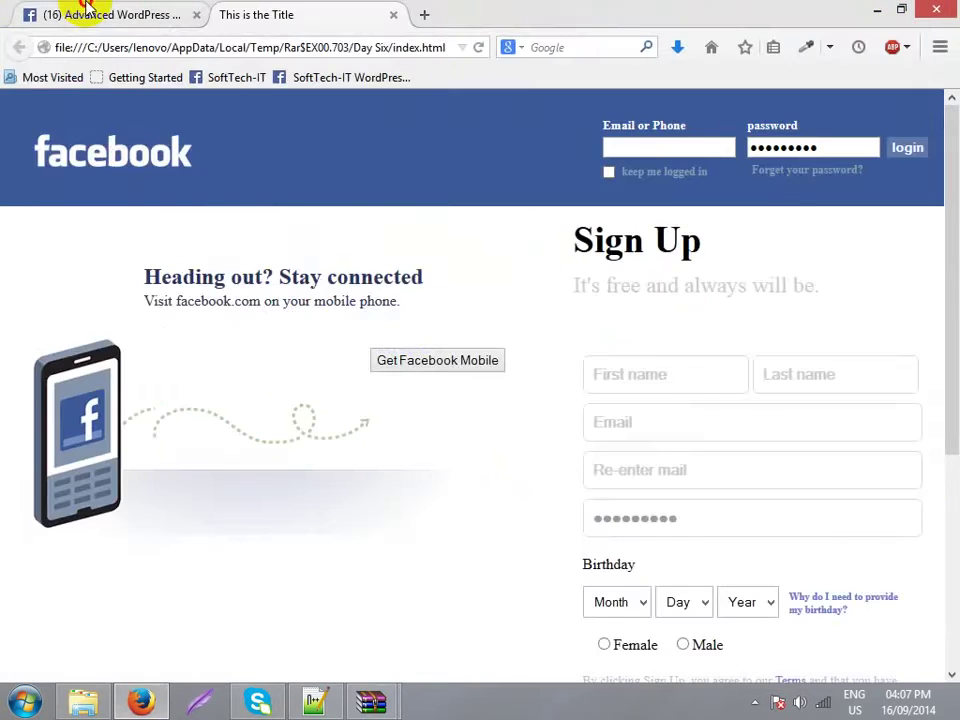
{"action": "left_click", "coordinate": [88, 12]}
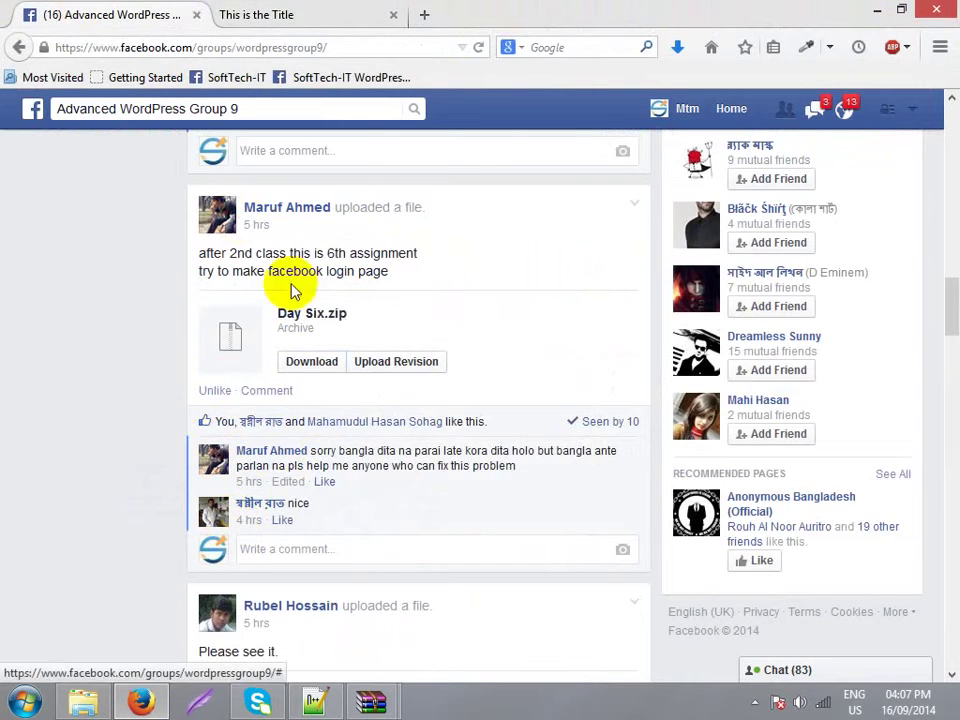
Close the This is the Title tab and open Rubel.zip with WinRAR.
{"action": "left_click", "coordinate": [399, 15]}
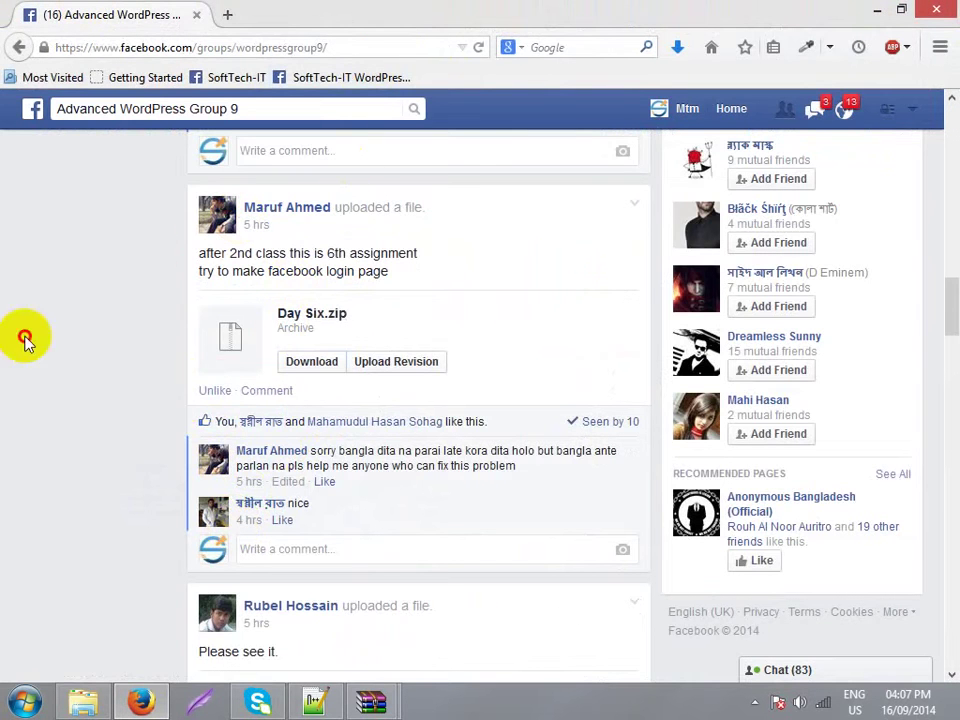
{"action": "scroll", "coordinate": [949, 332], "scroll_direction": "down", "scroll_amount": 8}
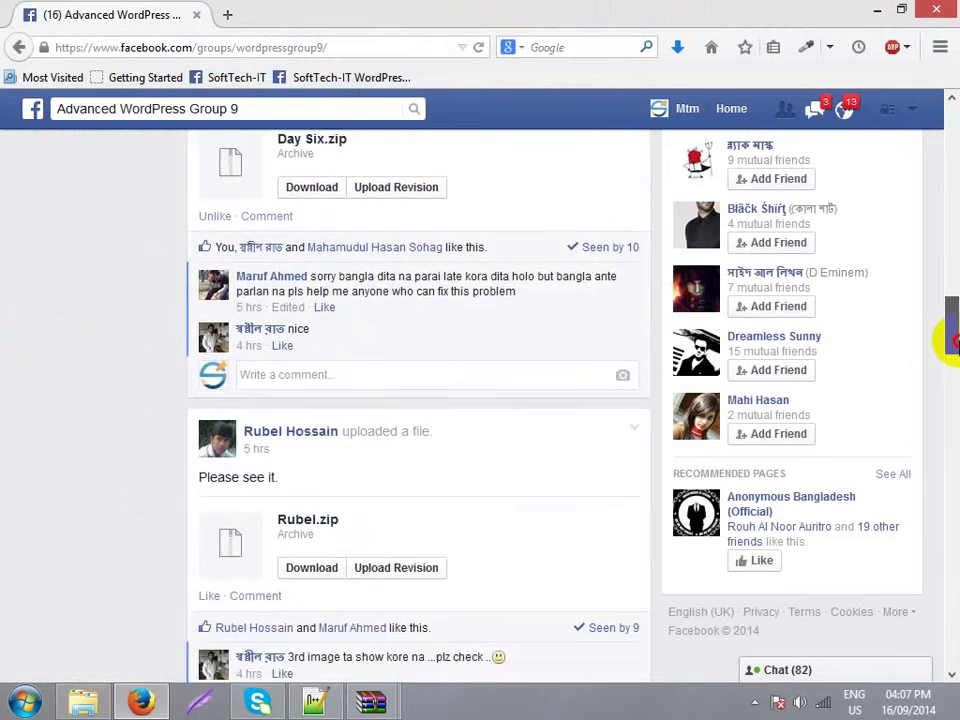
{"action": "left_click", "coordinate": [320, 313]}
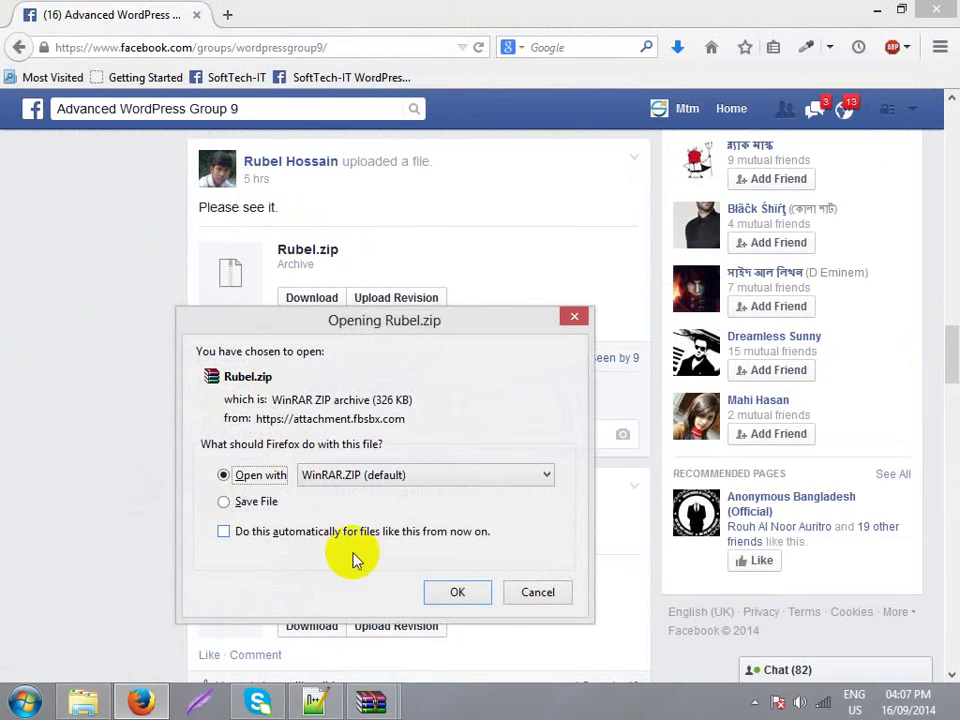
{"action": "left_click", "coordinate": [457, 592]}
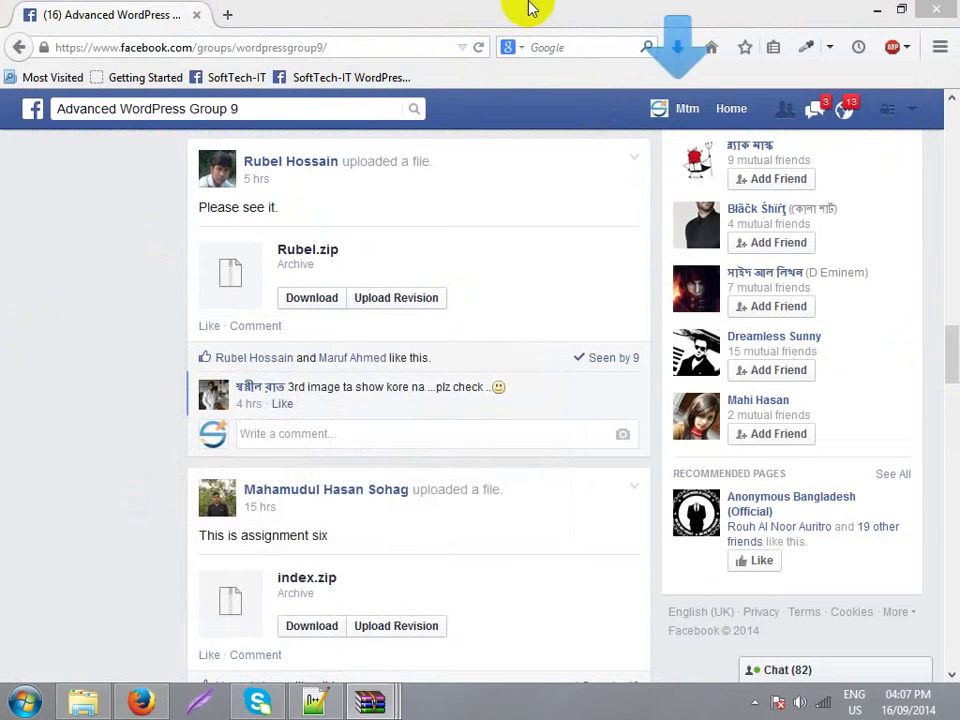
Open Rubel's index.html and look over the page, including the red Bengali lines.
{"action": "double_click", "coordinate": [118, 234]}
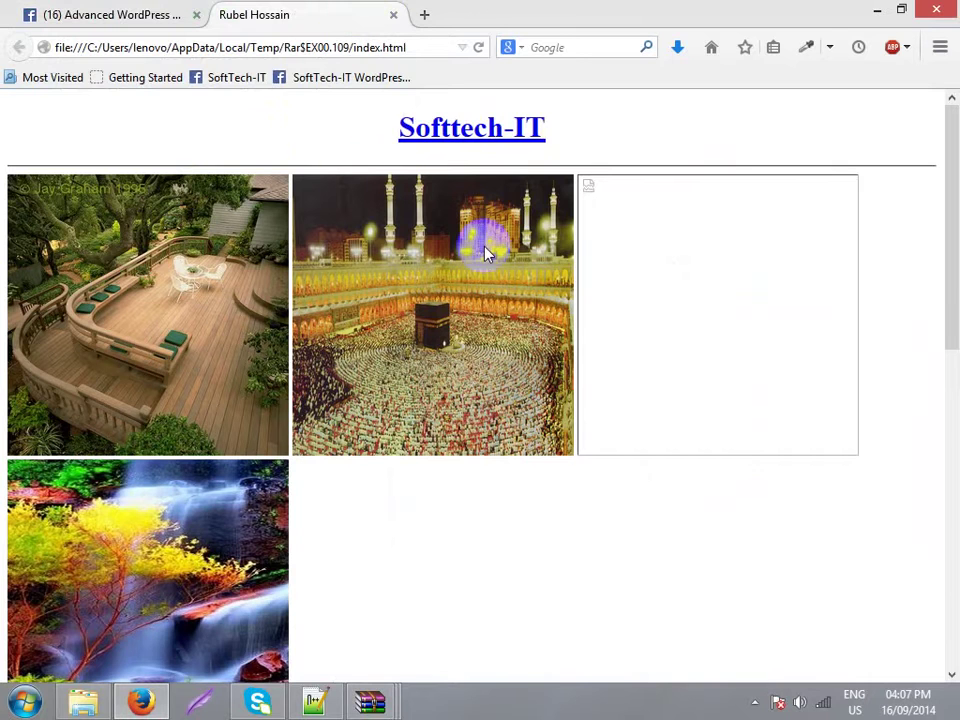
{"action": "scroll", "coordinate": [956, 568], "scroll_direction": "down", "scroll_amount": 12}
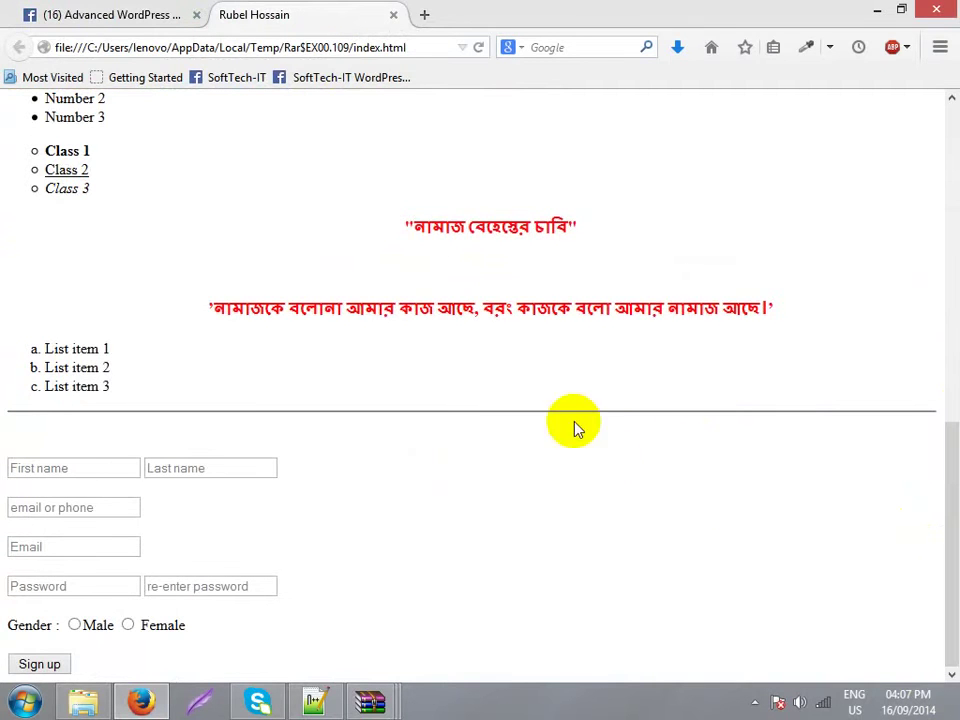
{"action": "left_click_drag", "start_coordinate": [388, 221], "coordinate": [835, 330]}
{"action": "left_click", "coordinate": [835, 330]}
{"action": "left_click_drag", "start_coordinate": [950, 430], "coordinate": [953, 130]}
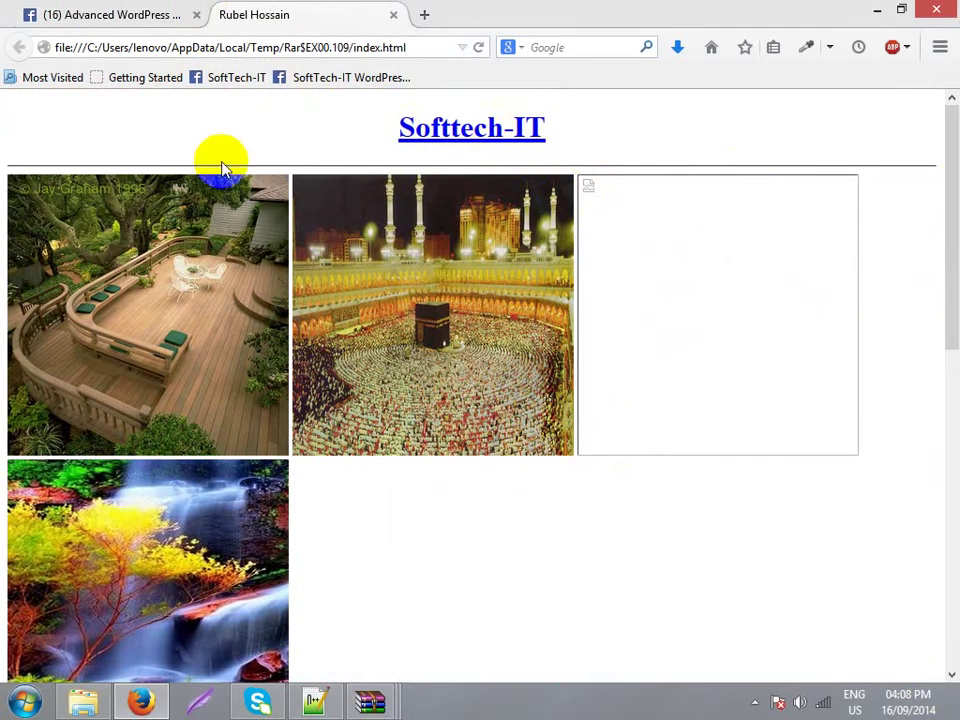
View the page's HTML source, scroll through it, and close it.
{"action": "key", "text": "ctrl+u"}
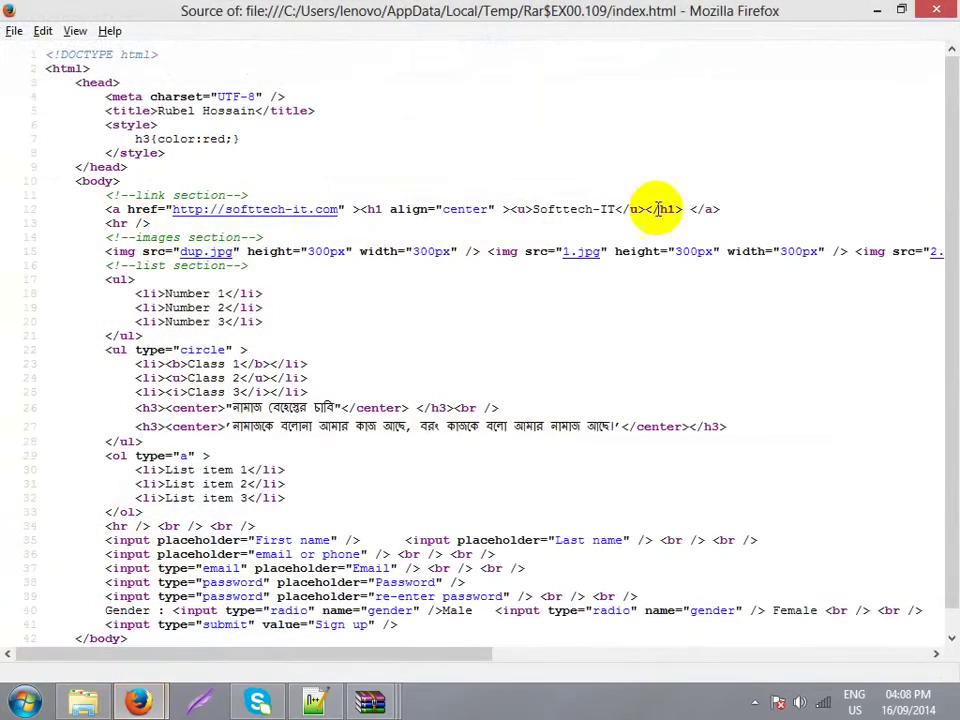
{"action": "left_click_drag", "start_coordinate": [945, 268], "coordinate": [950, 162]}
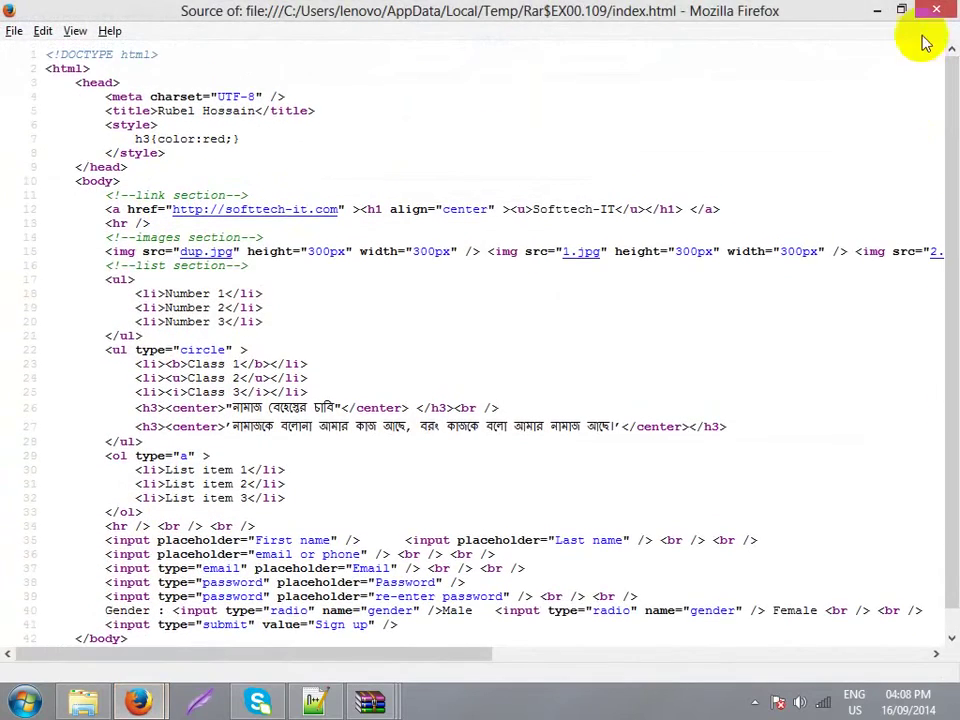
{"action": "left_click", "coordinate": [936, 10]}
Inspect the broken third image's markup, then close the inspector.
{"action": "right_click", "coordinate": [411, 298]}
{"action": "right_click", "coordinate": [688, 228]}
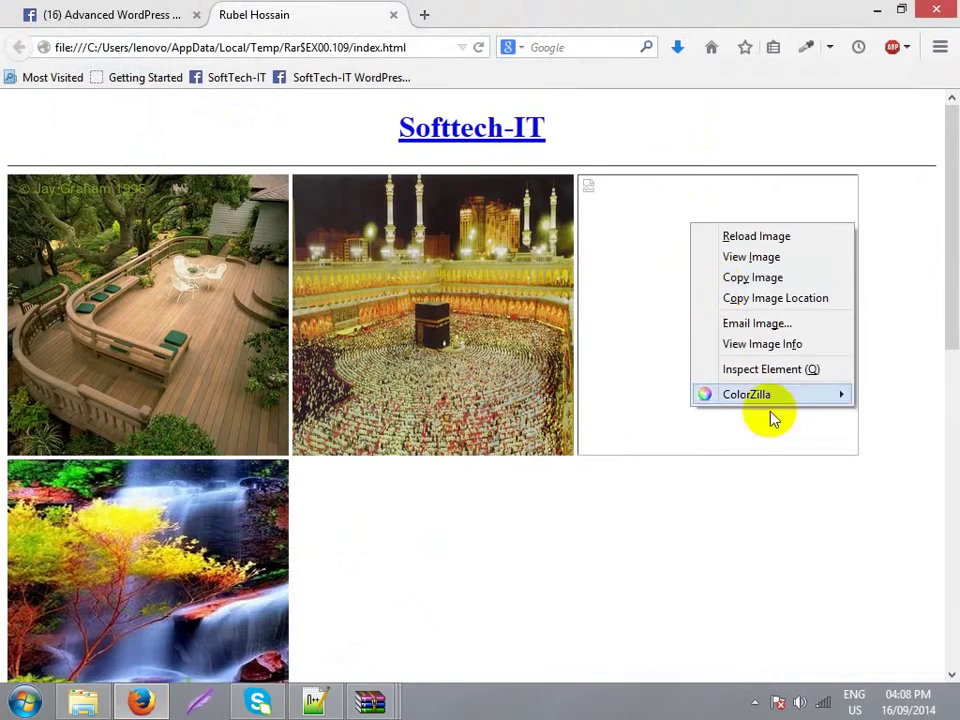
{"action": "left_click", "coordinate": [766, 370]}
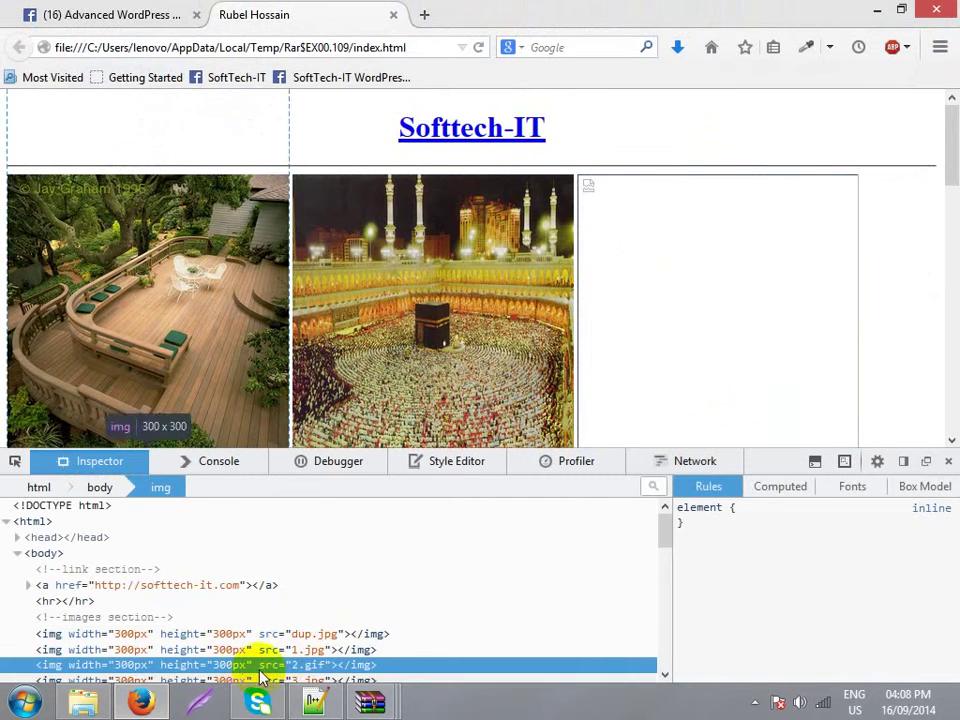
{"action": "mouse_move", "coordinate": [308, 672]}
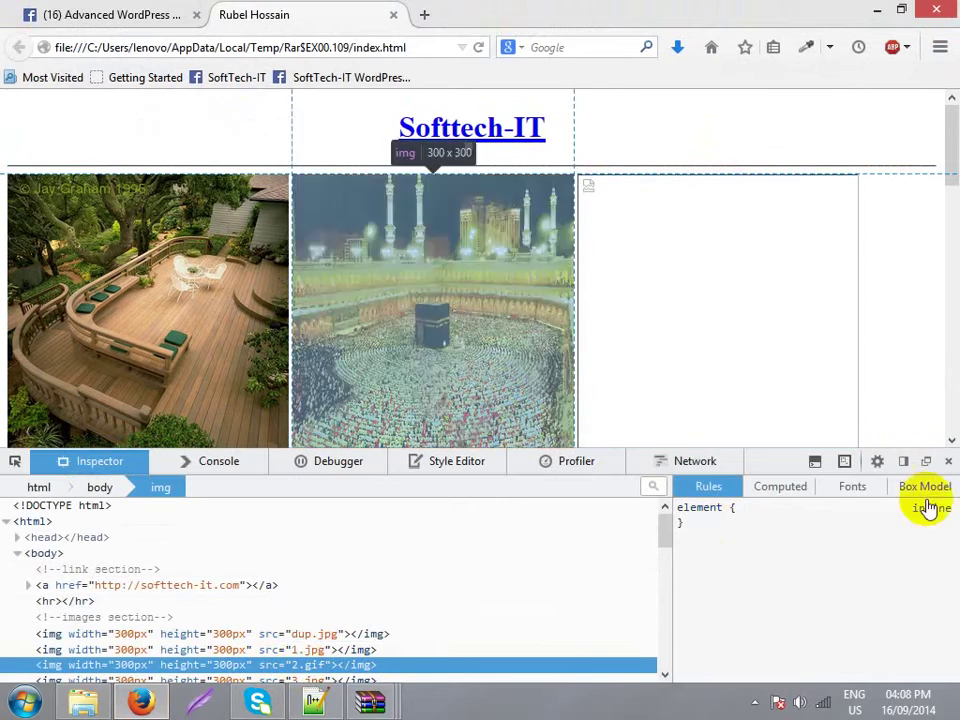
{"action": "left_click", "coordinate": [946, 461]}
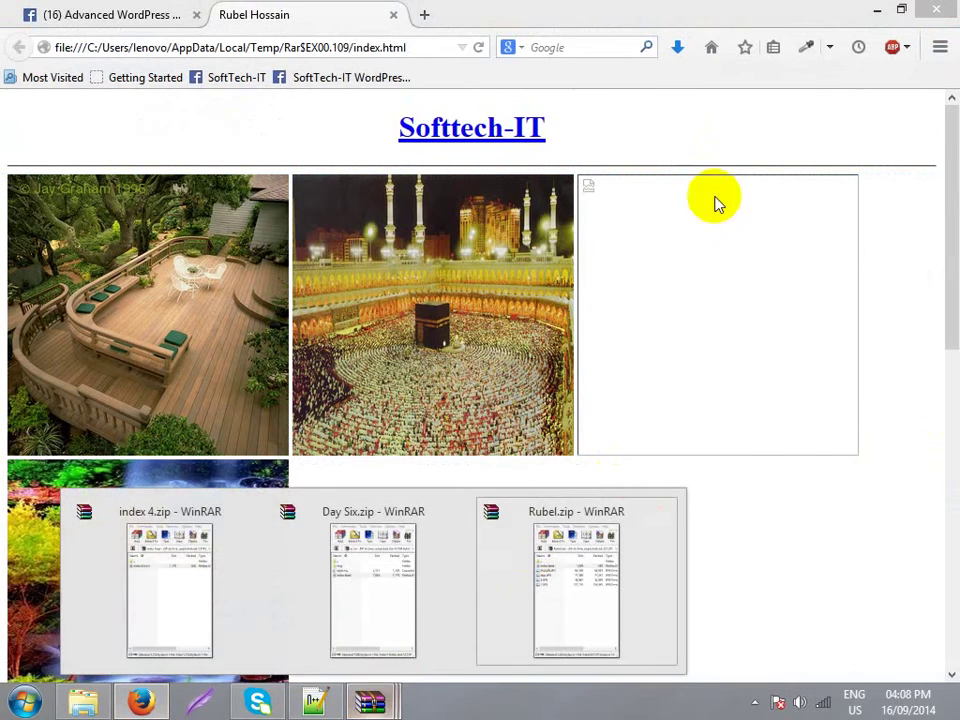
Reopen Rubel.zip from Downloads, close the WinRAR window and the local page tab.
{"action": "left_click", "coordinate": [679, 48]}
{"action": "left_click", "coordinate": [403, 117]}
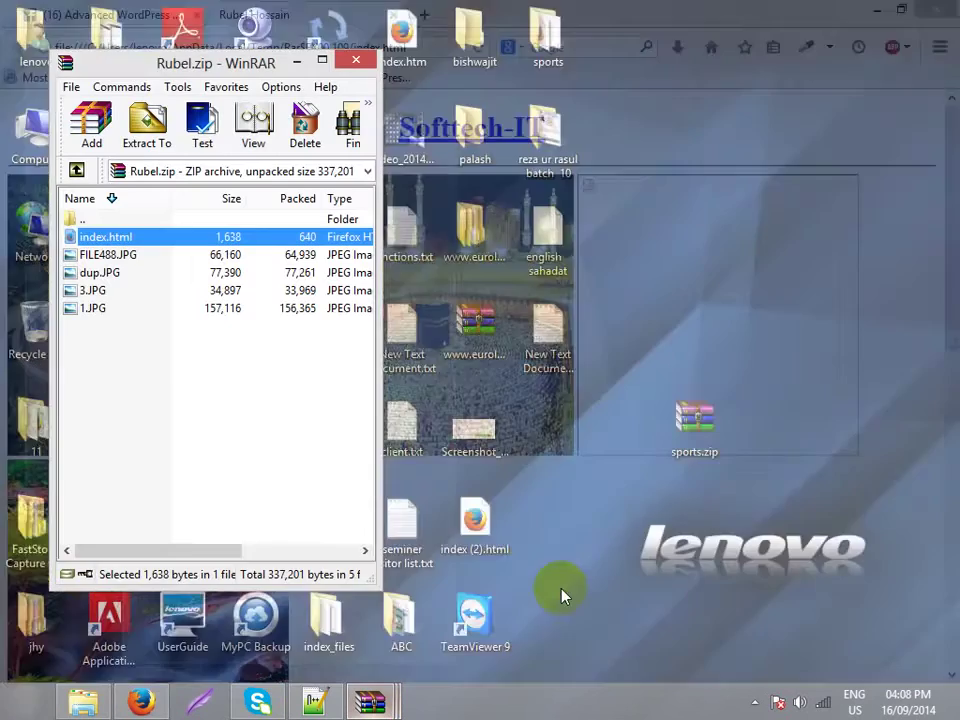
{"action": "left_click", "coordinate": [561, 596]}
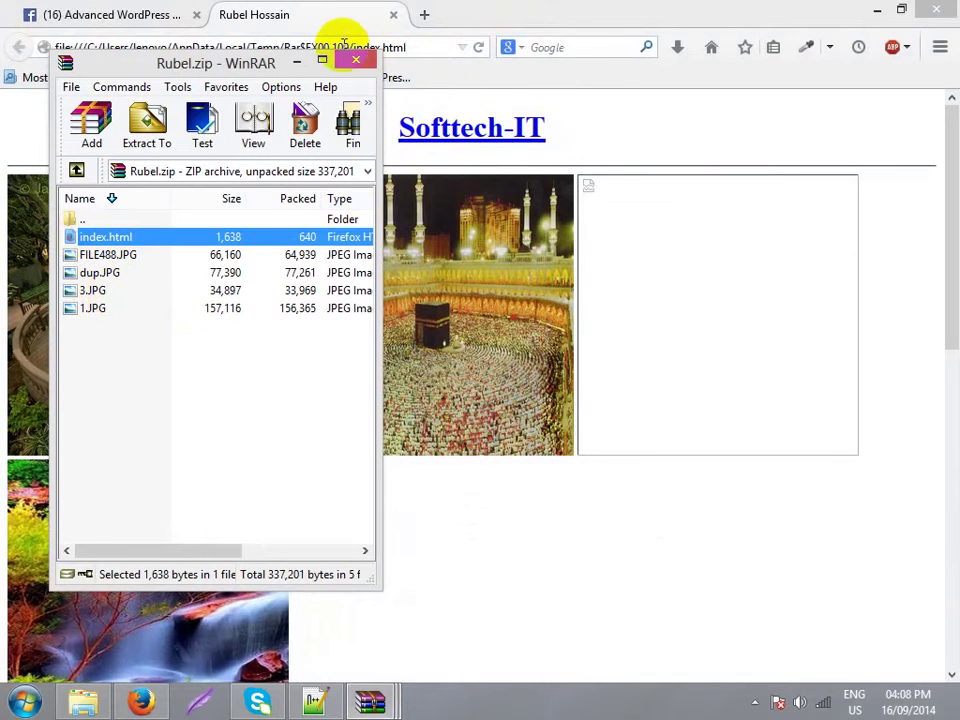
{"action": "left_click", "coordinate": [350, 60]}
{"action": "left_click", "coordinate": [395, 15]}
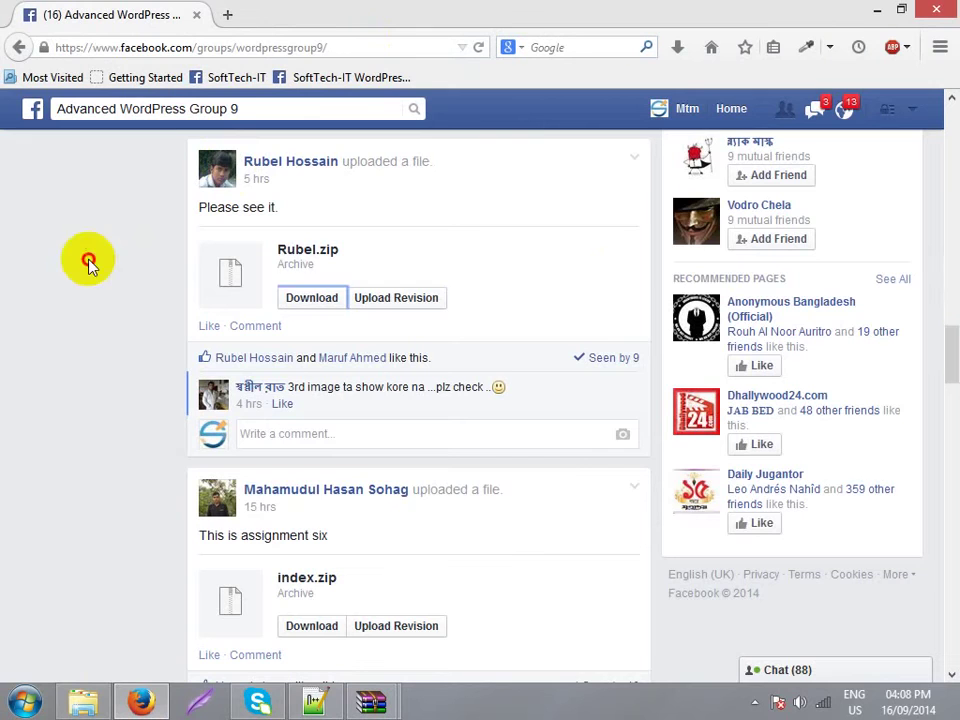
Download index.zip with WinRAR and open its index.html in Firefox.
{"action": "left_click_drag", "start_coordinate": [950, 362], "coordinate": [945, 388]}
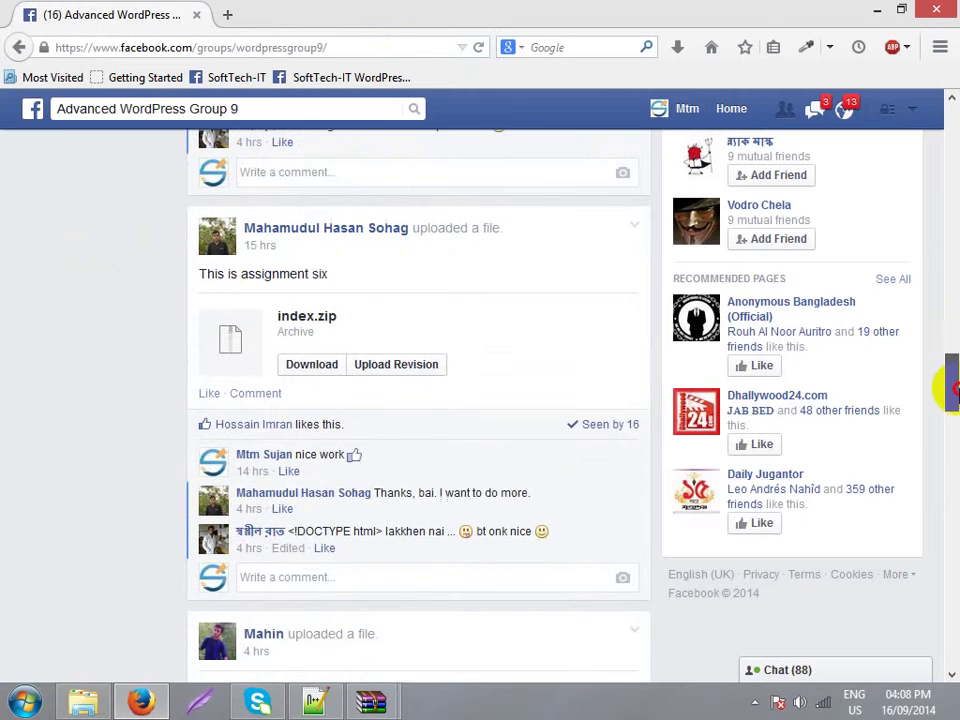
{"action": "left_click", "coordinate": [305, 365]}
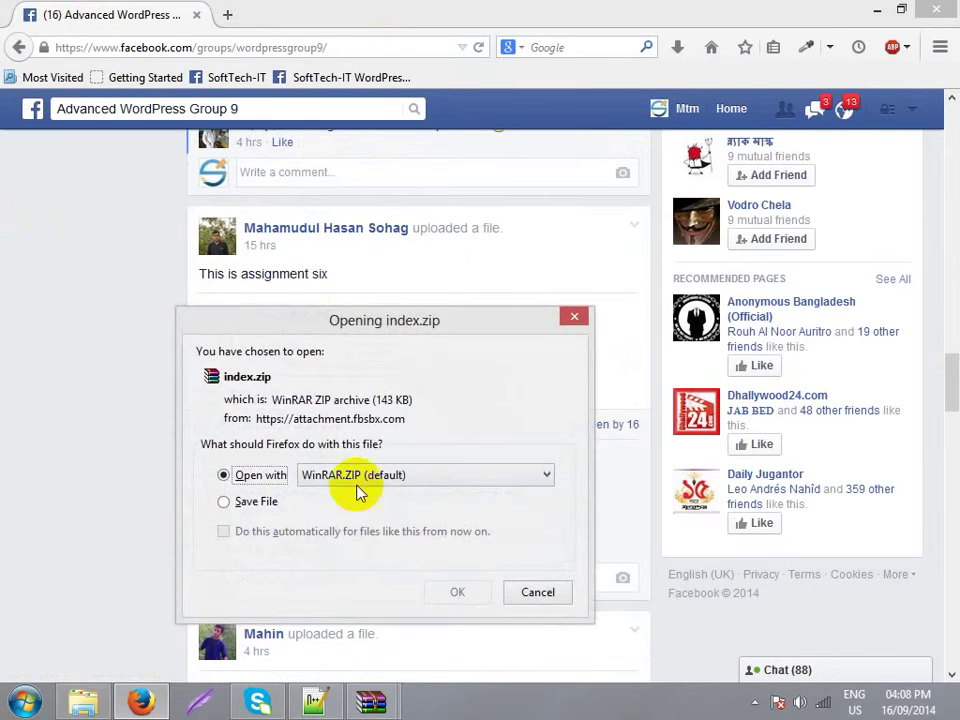
{"action": "left_click", "coordinate": [454, 599]}
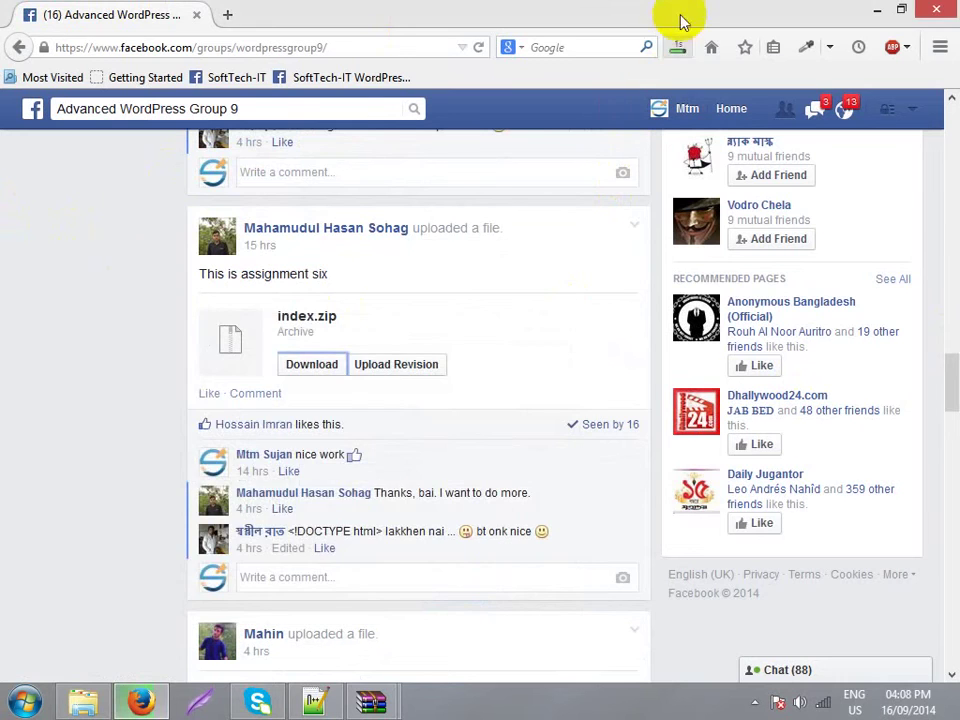
{"action": "double_click", "coordinate": [118, 298]}
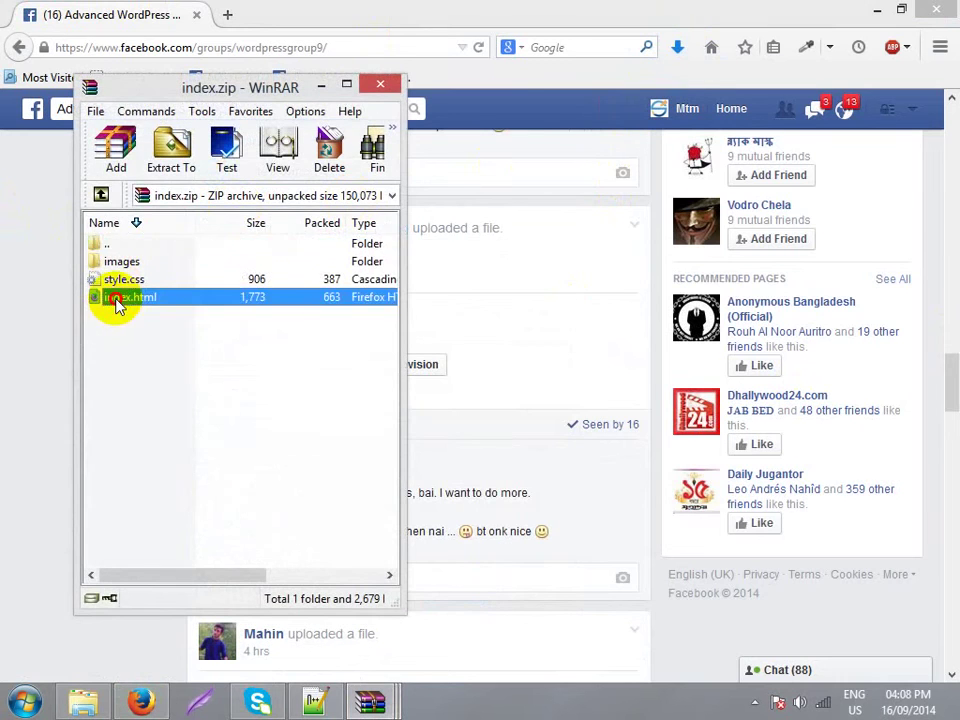
Read the page source from its first line, then close the source window and tab.
{"action": "key", "text": "ctrl+u"}
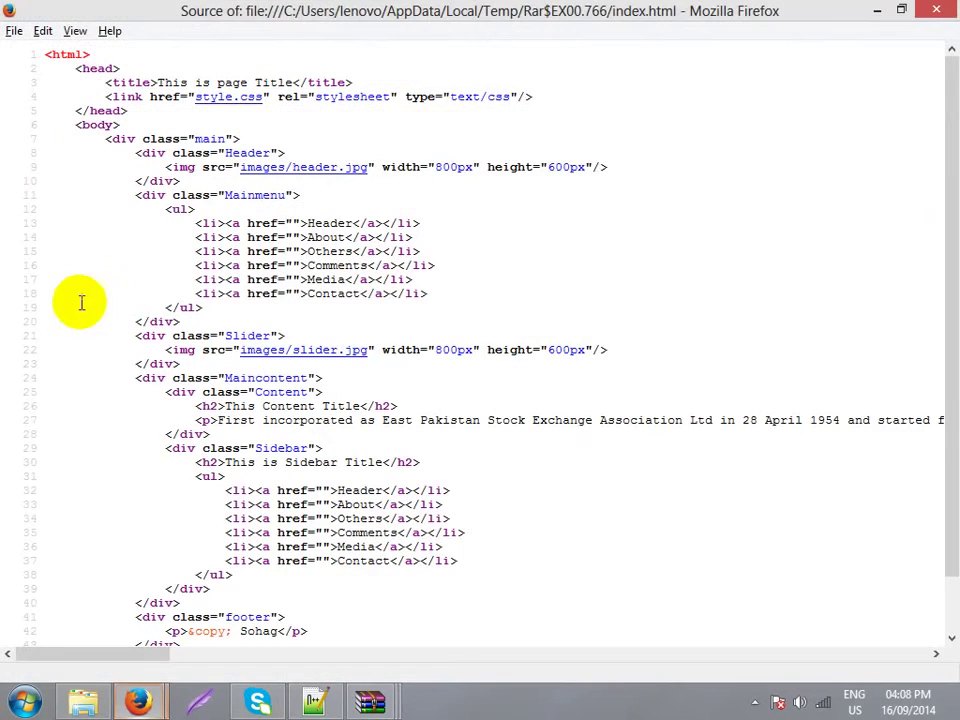
{"action": "triple_click", "coordinate": [110, 54]}
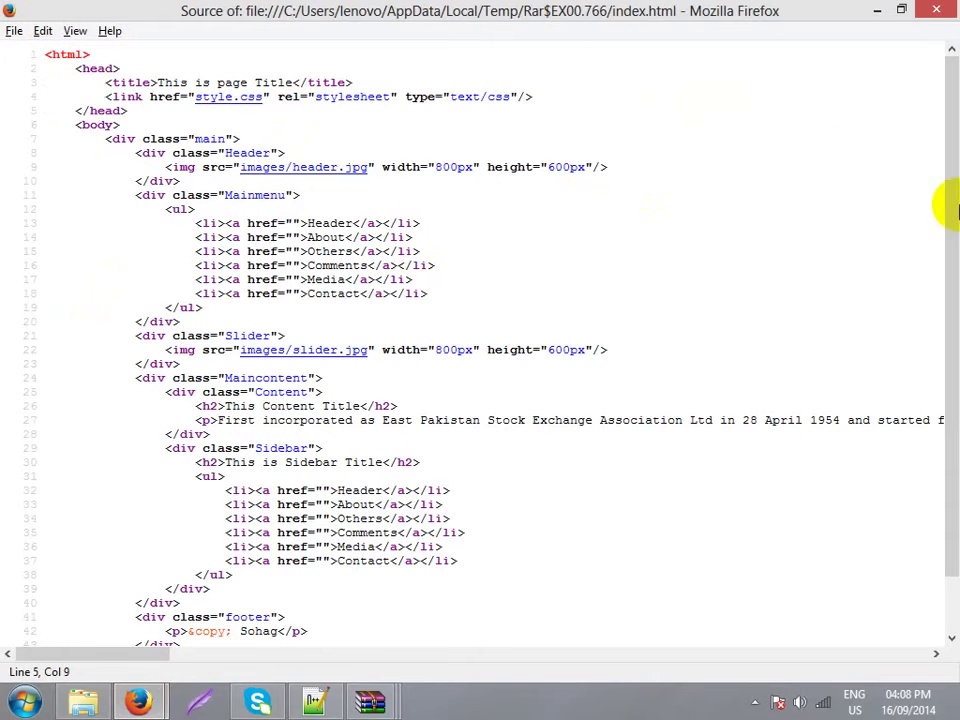
{"action": "scroll", "coordinate": [943, 561], "scroll_direction": "down", "scroll_amount": 2}
{"action": "scroll", "coordinate": [943, 146], "scroll_direction": "up", "scroll_amount": 2}
{"action": "scroll", "coordinate": [943, 146], "scroll_direction": "down", "scroll_amount": 2}
{"action": "left_click", "coordinate": [936, 9]}
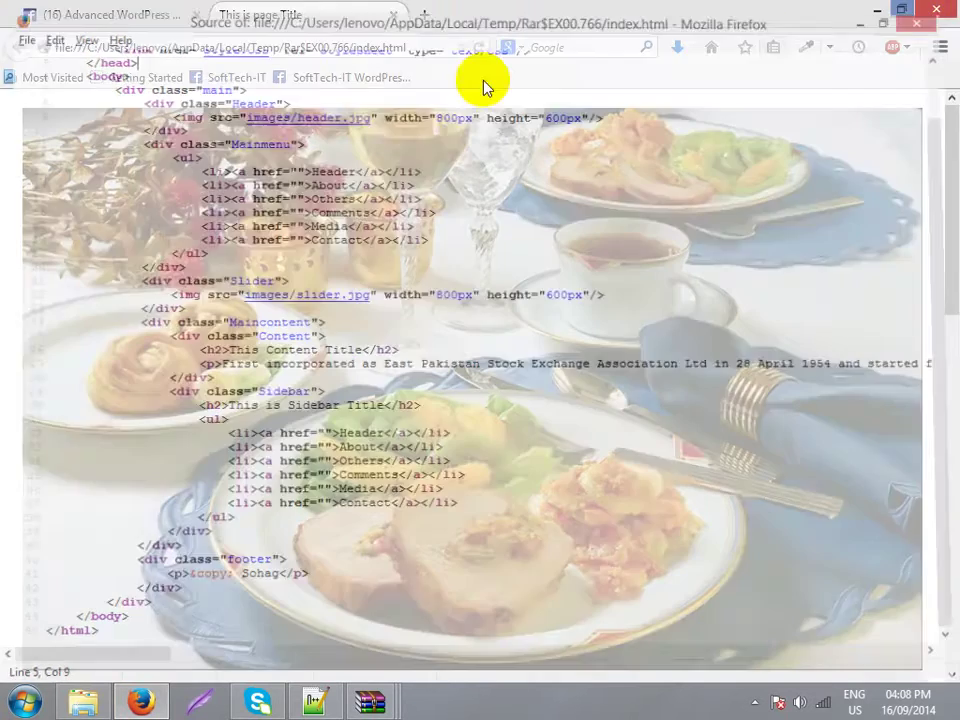
{"action": "left_click", "coordinate": [395, 15]}
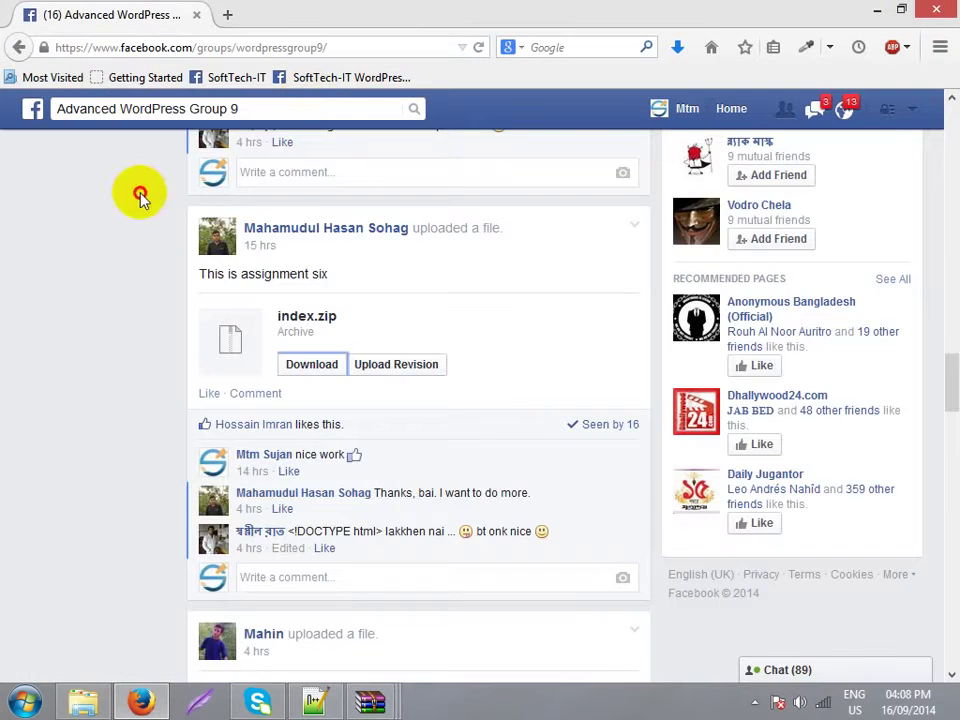
Download mahin2.html and open it in Firefox.
{"action": "left_click_drag", "start_coordinate": [955, 377], "coordinate": [947, 420]}
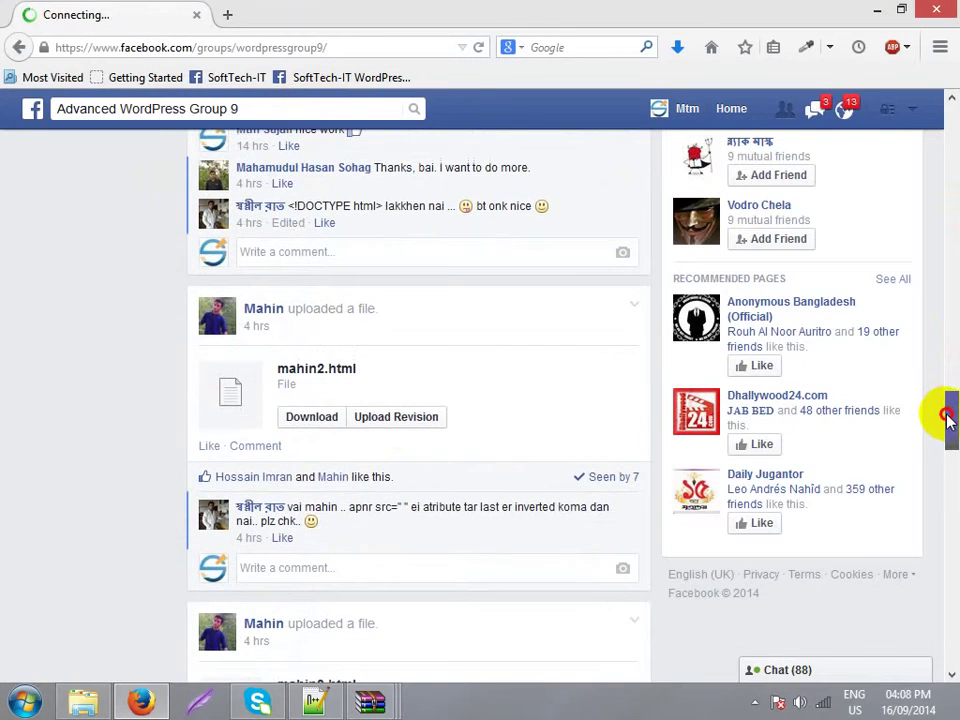
{"action": "left_click", "coordinate": [309, 424]}
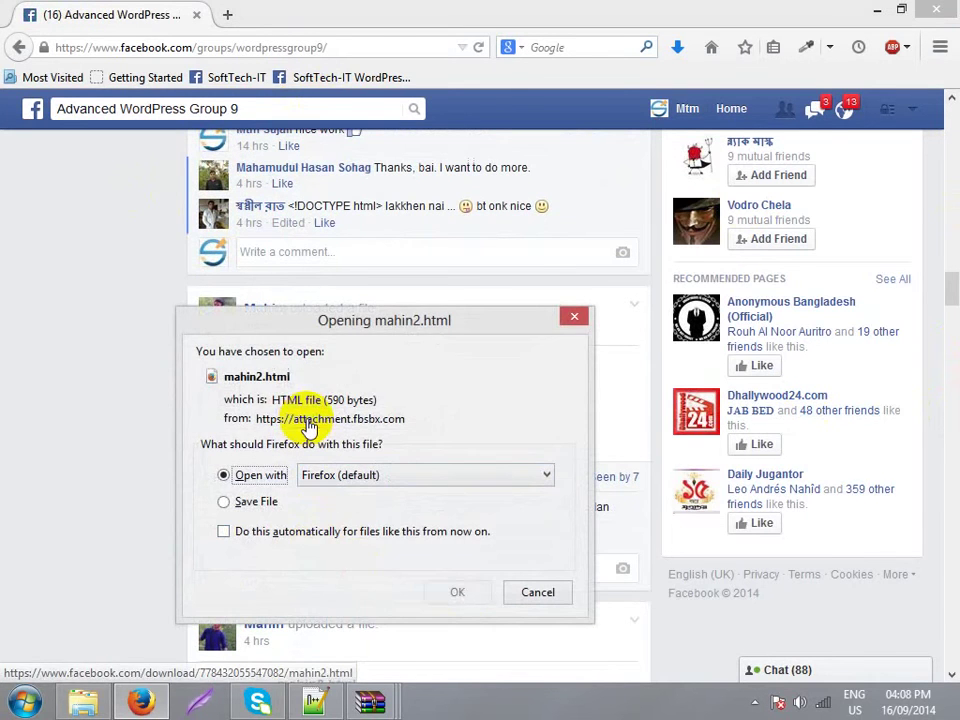
{"action": "left_click", "coordinate": [463, 591]}
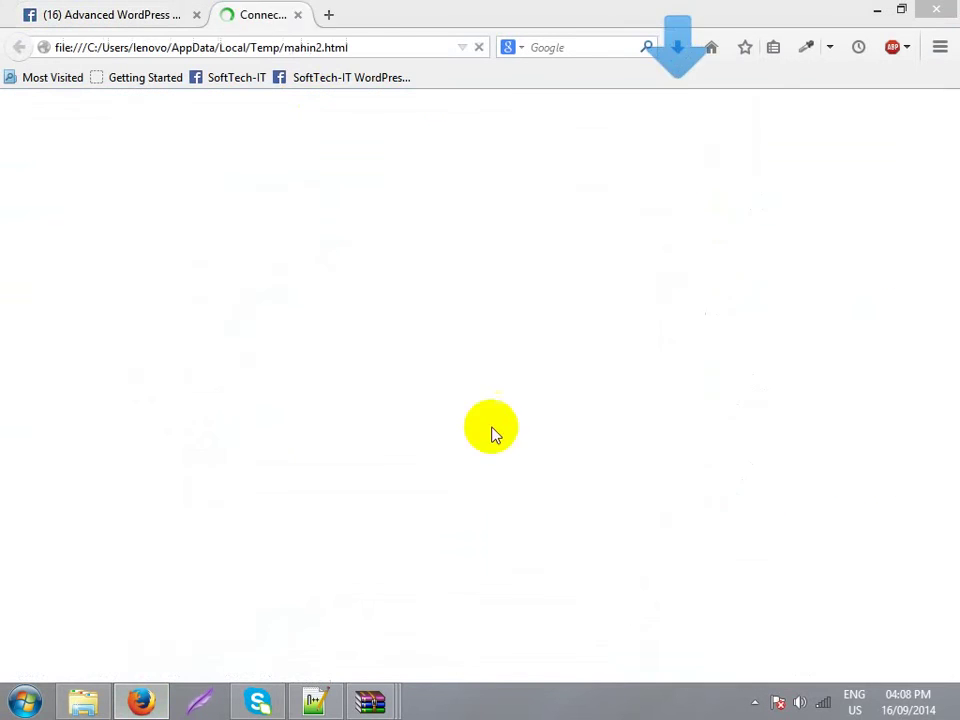
View mahin2.html's page source from the context menu, then close it.
{"action": "right_click", "coordinate": [396, 246]}
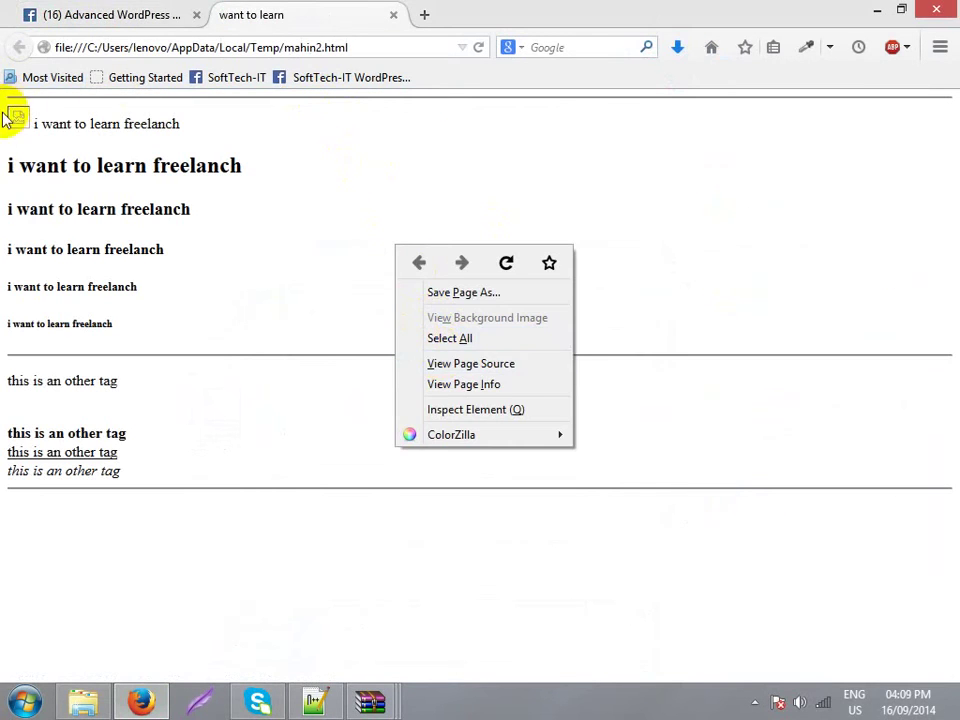
{"action": "left_click", "coordinate": [471, 366]}
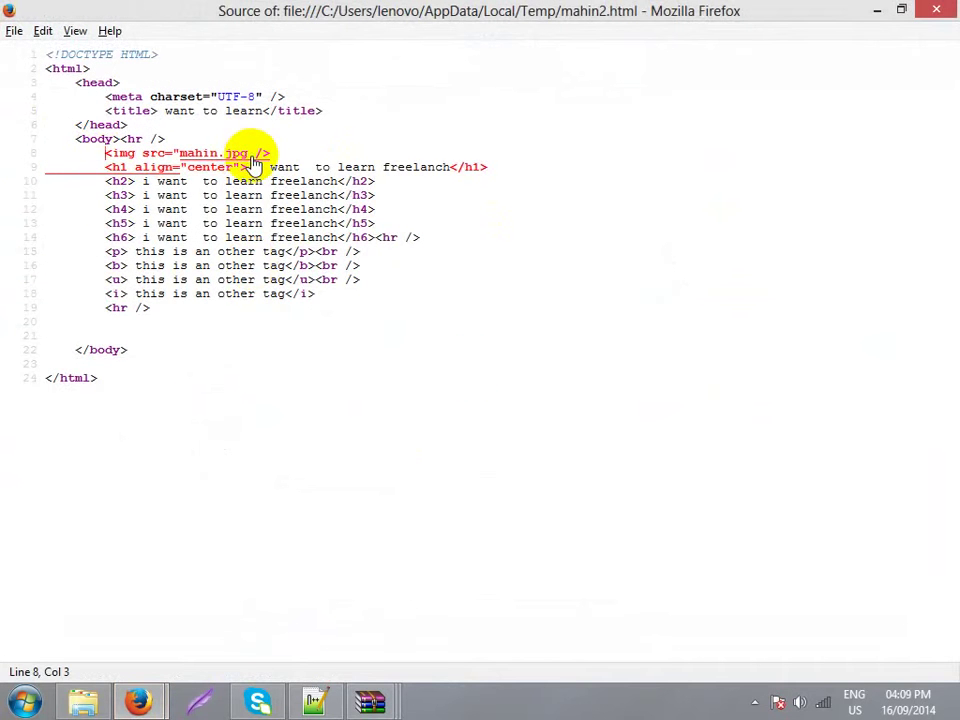
{"action": "left_click", "coordinate": [941, 12]}
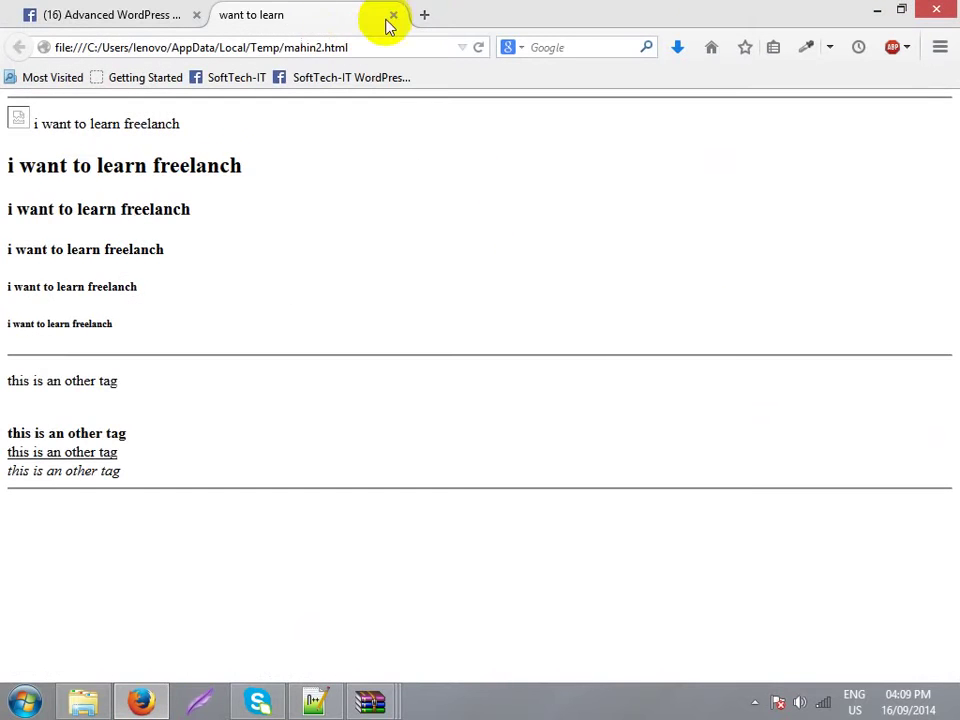
Close the want to learn tab and try downloading mahin3.html.
{"action": "left_click", "coordinate": [393, 15]}
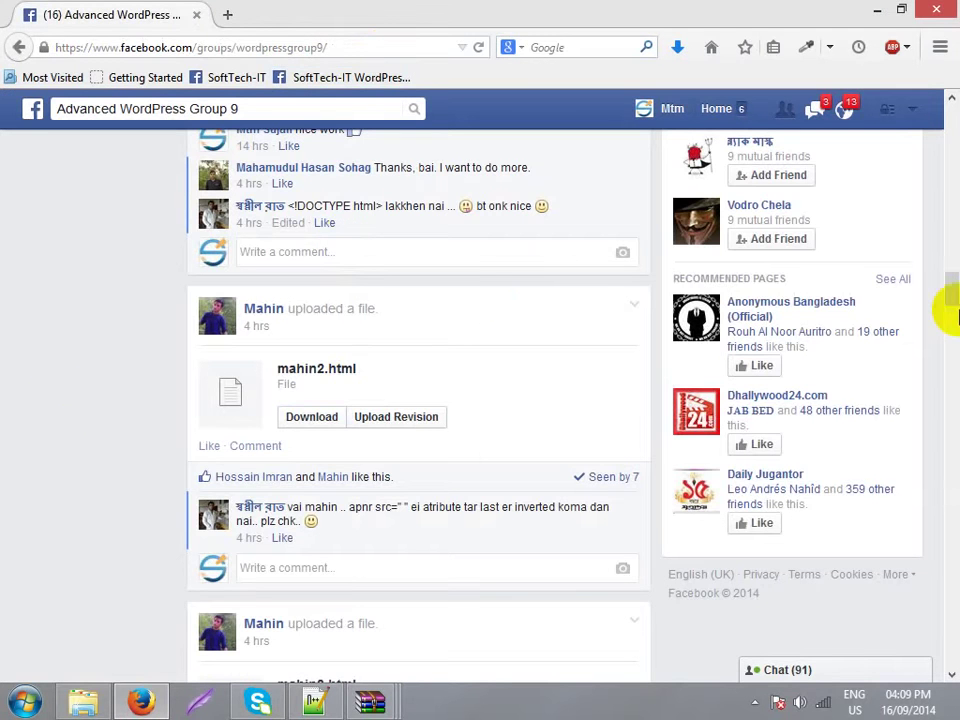
{"action": "left_click_drag", "start_coordinate": [952, 285], "coordinate": [949, 315]}
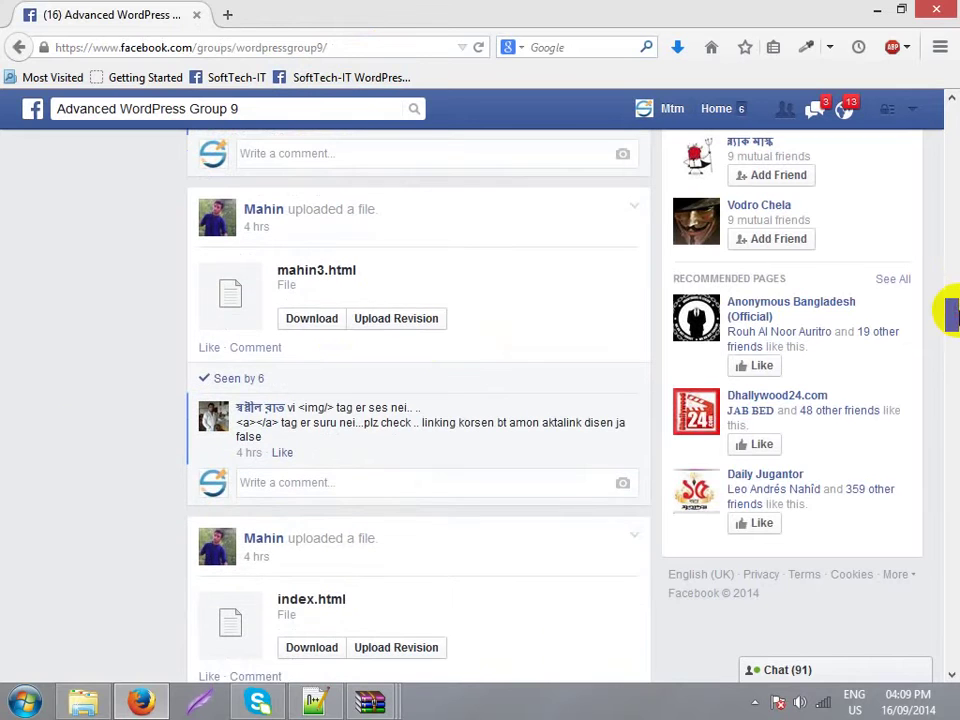
{"action": "left_click", "coordinate": [290, 325]}
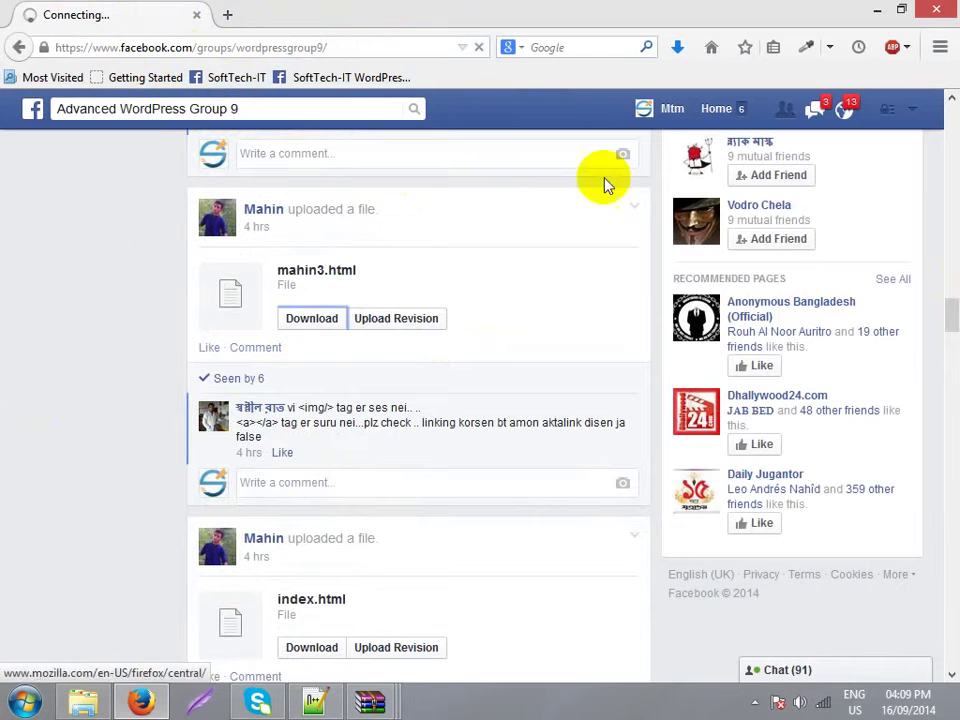
Connect to the softtechit institute Wi-Fi and retry the mahin3.html download.
{"action": "left_click", "coordinate": [818, 706]}
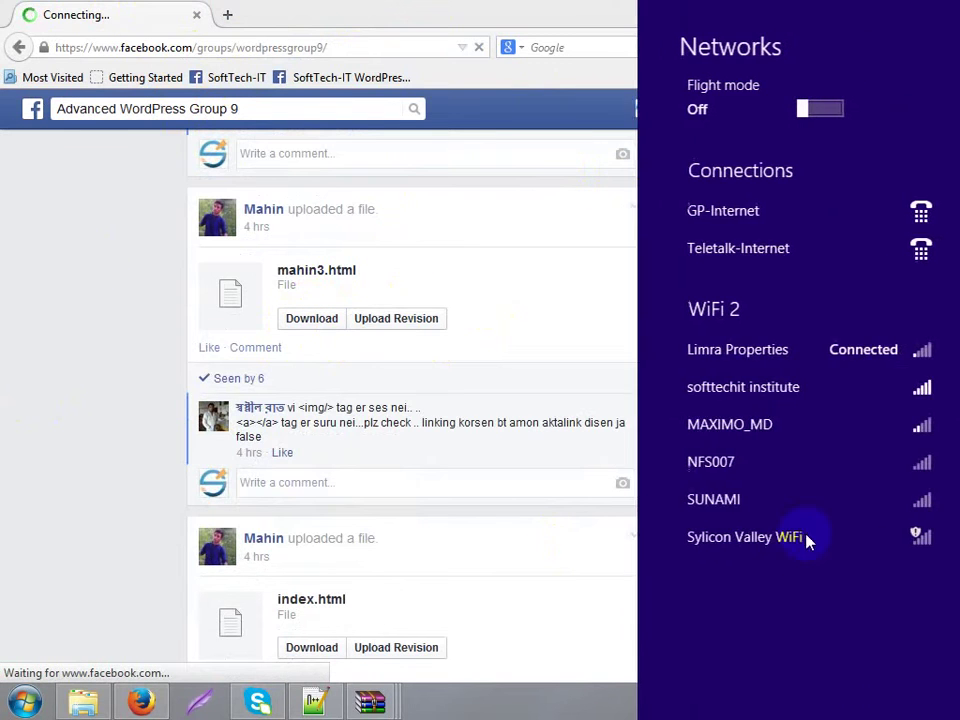
{"action": "left_click", "coordinate": [794, 390]}
{"action": "left_click", "coordinate": [881, 494]}
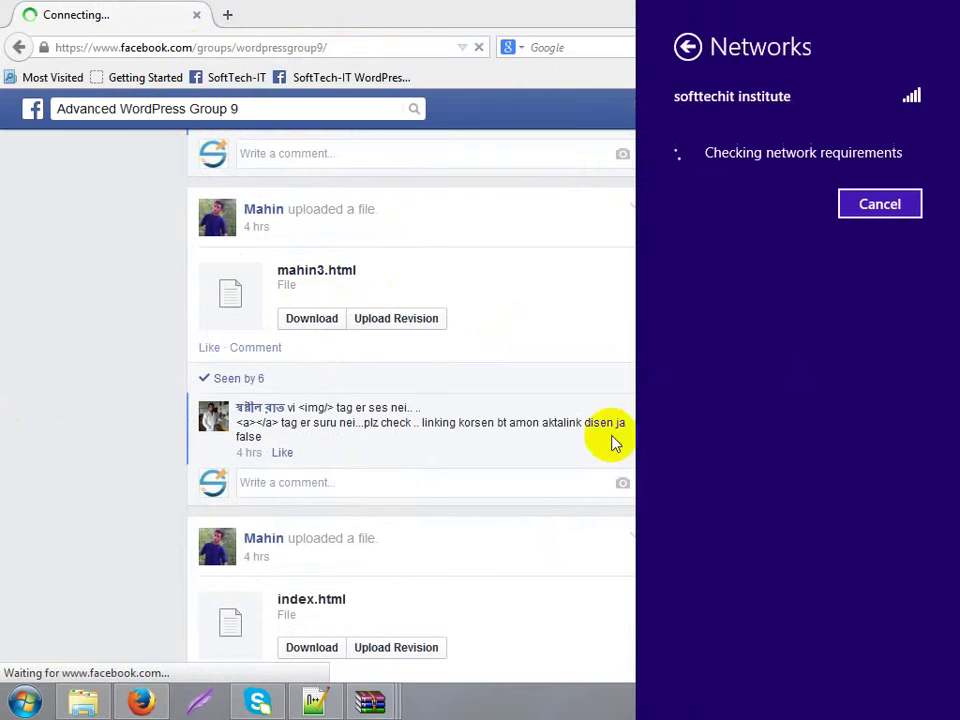
{"action": "left_click", "coordinate": [478, 238]}
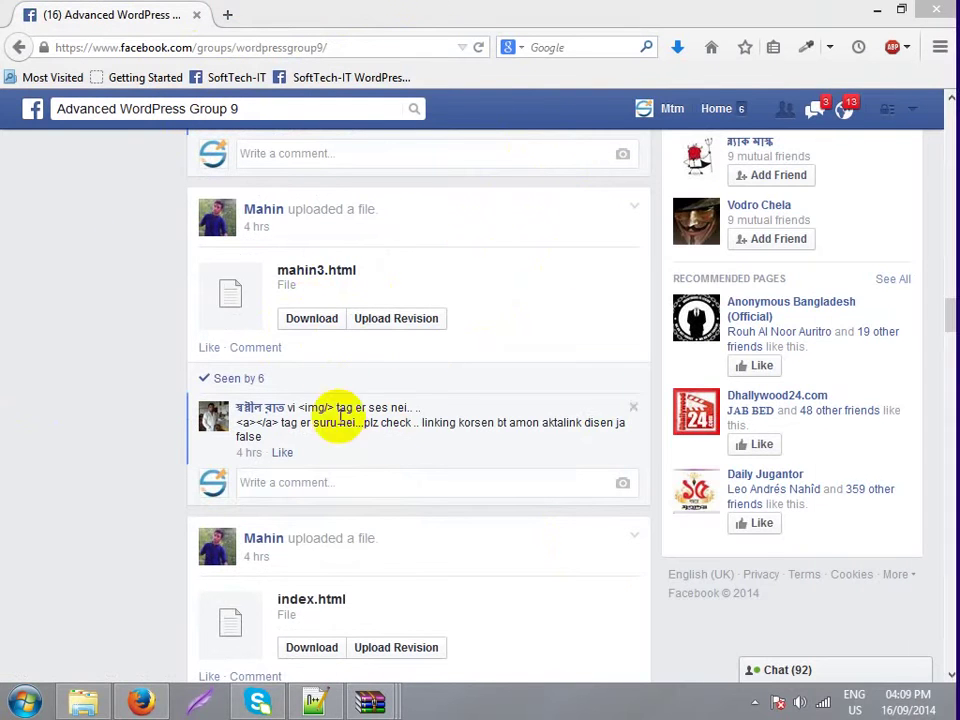
{"action": "left_click", "coordinate": [318, 323]}
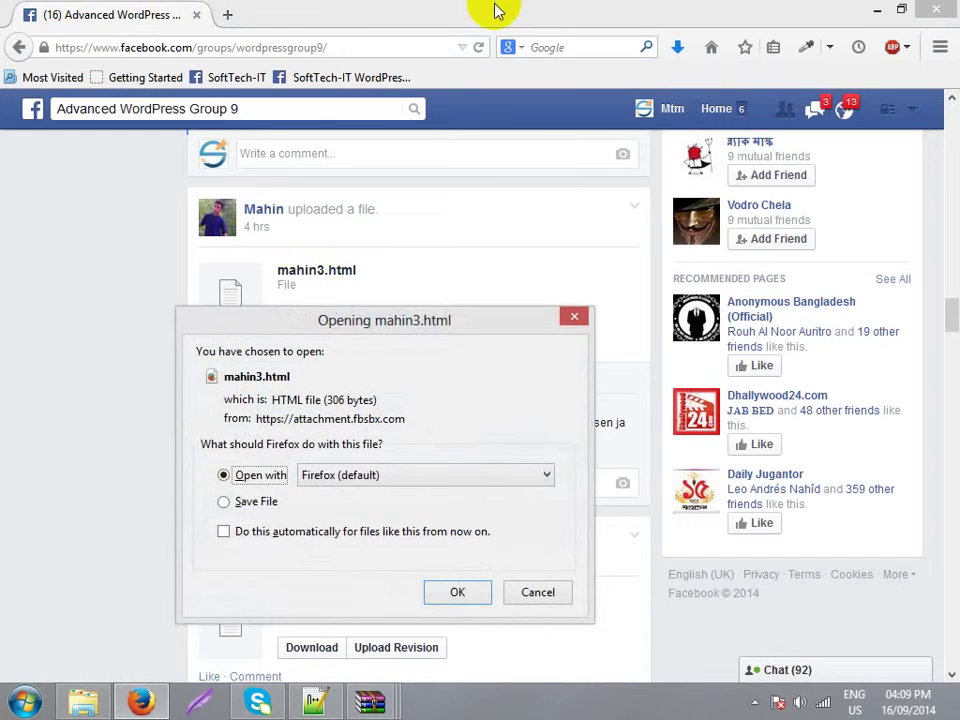
Open mahin3.html in Firefox and view its page source.
{"action": "left_click", "coordinate": [455, 593]}
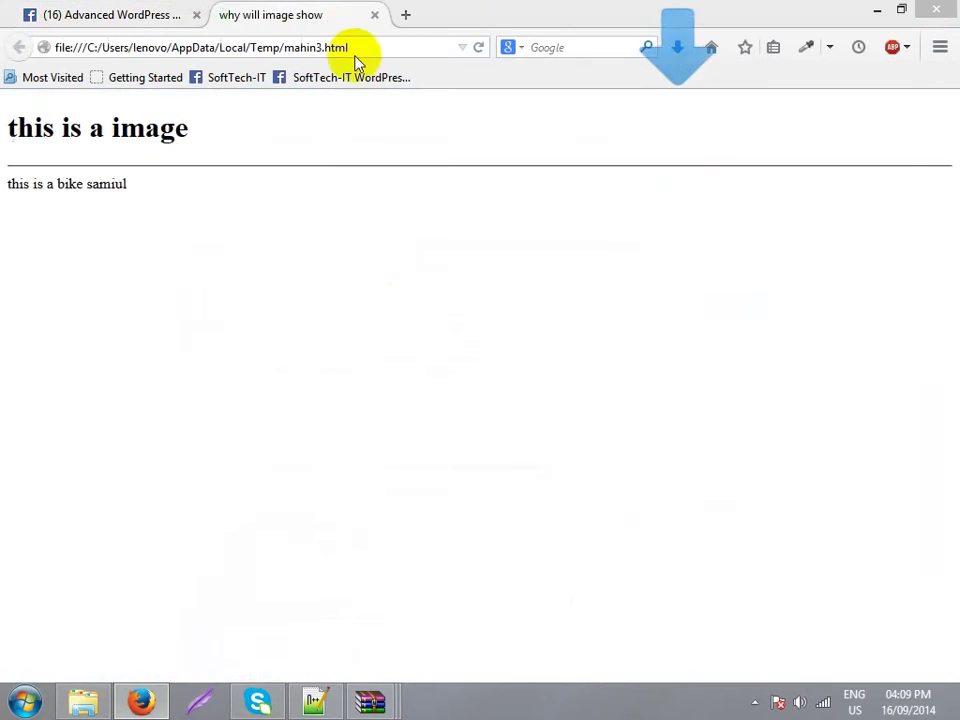
{"action": "right_click", "coordinate": [360, 332]}
{"action": "left_click", "coordinate": [396, 448]}
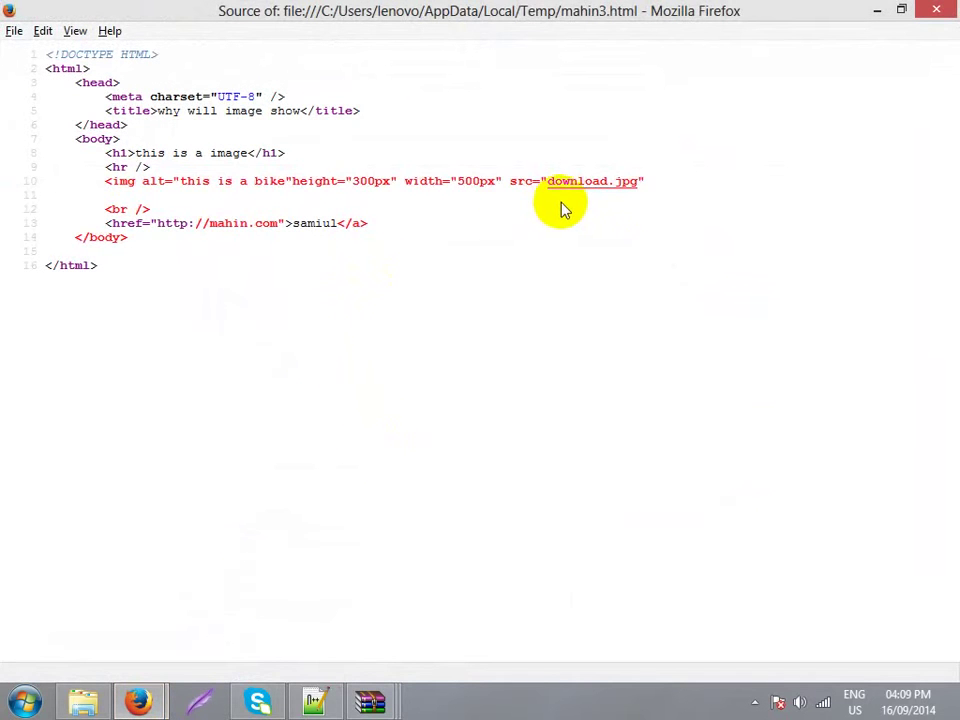
Select and examine source ranges, including lines 4–13 and the image tag, then close the source.
{"action": "left_click_drag", "start_coordinate": [291, 283], "coordinate": [30, 64]}
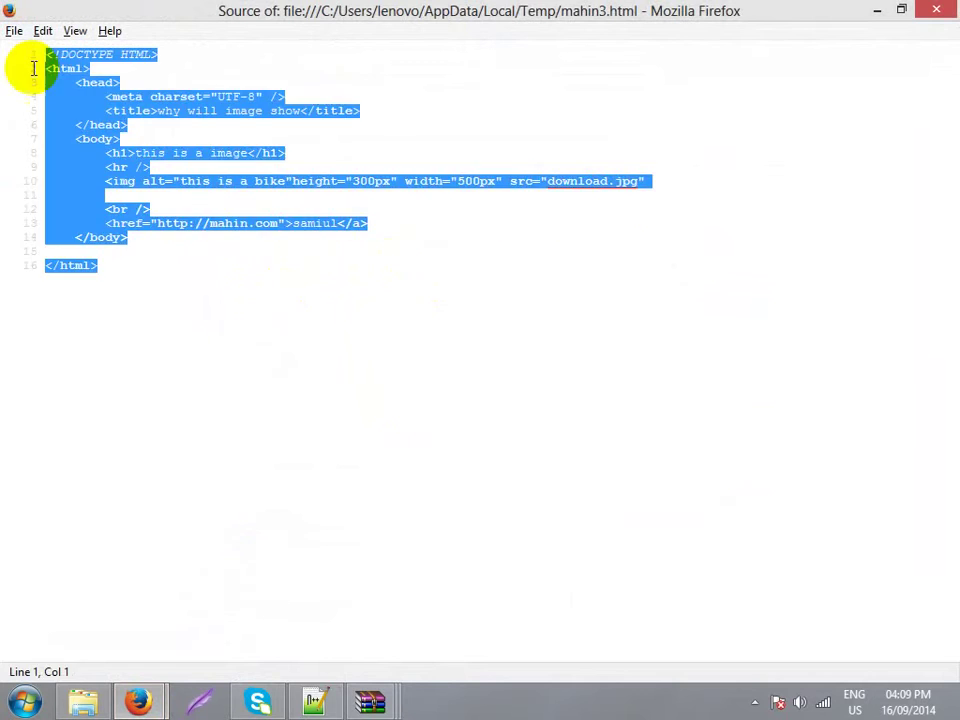
{"action": "left_click", "coordinate": [280, 362]}
{"action": "left_click_drag", "start_coordinate": [280, 362], "coordinate": [60, 96]}
{"action": "left_click", "coordinate": [200, 330]}
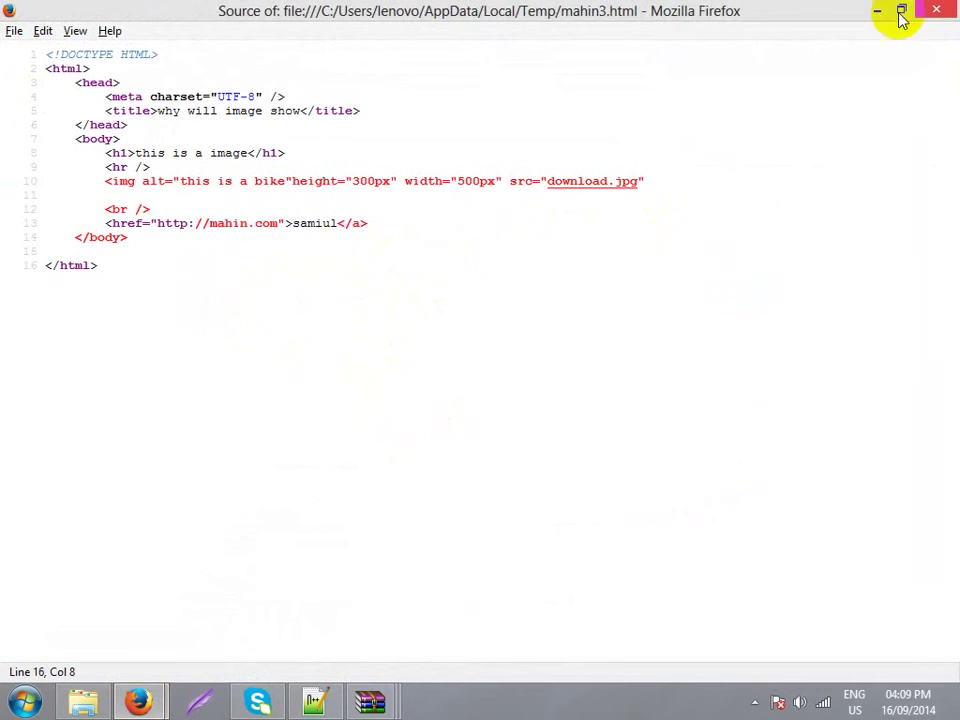
{"action": "left_click_drag", "start_coordinate": [381, 227], "coordinate": [26, 77]}
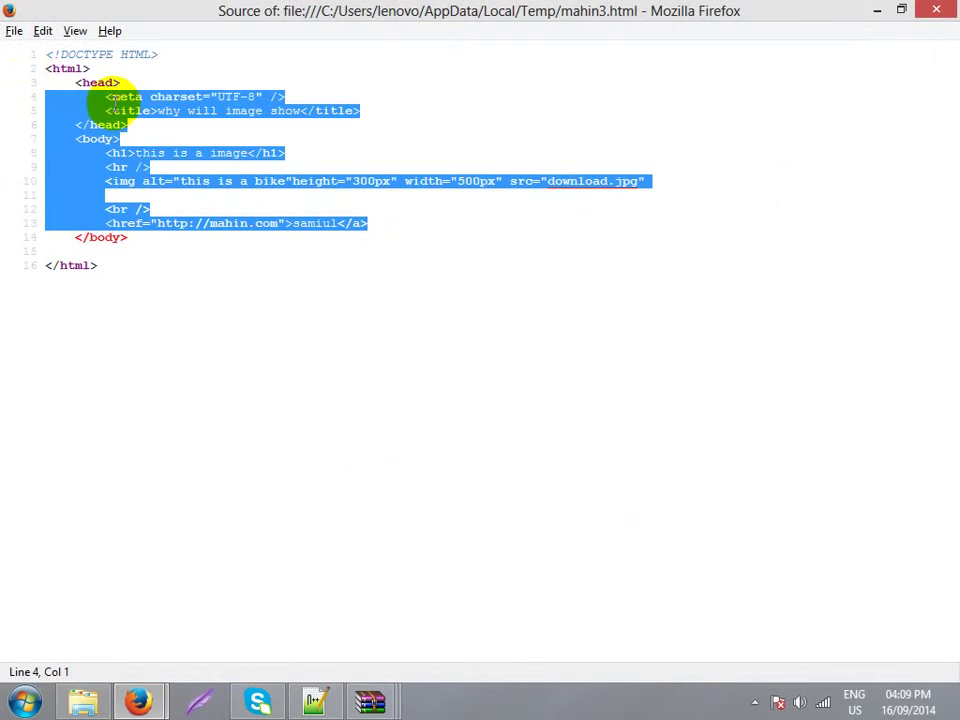
{"action": "left_click", "coordinate": [422, 242]}
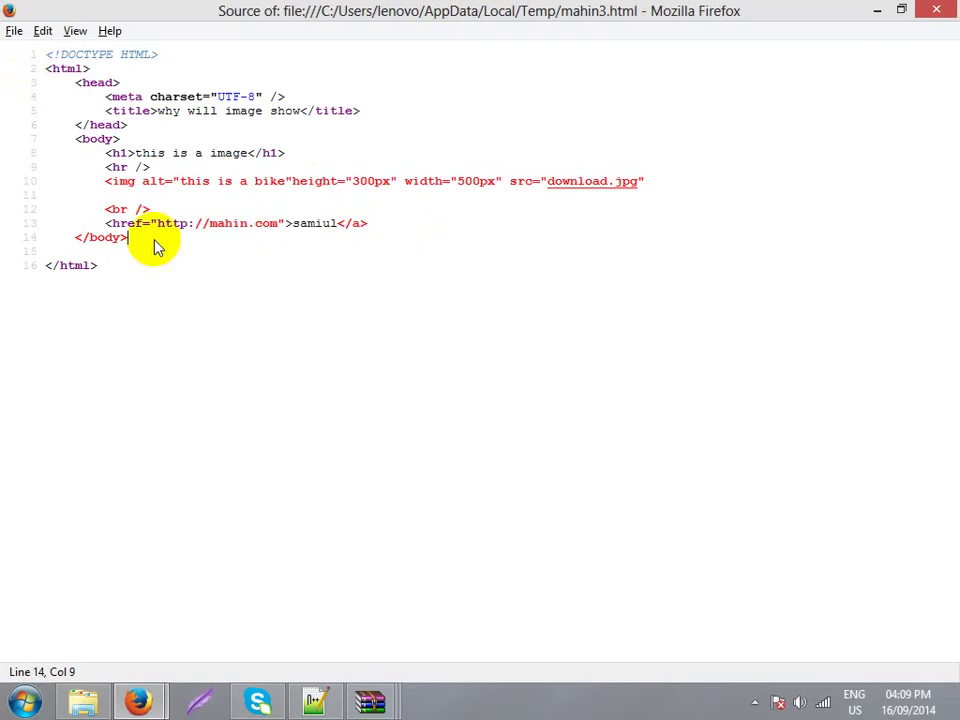
{"action": "left_click", "coordinate": [40, 176], "text": "shift"}
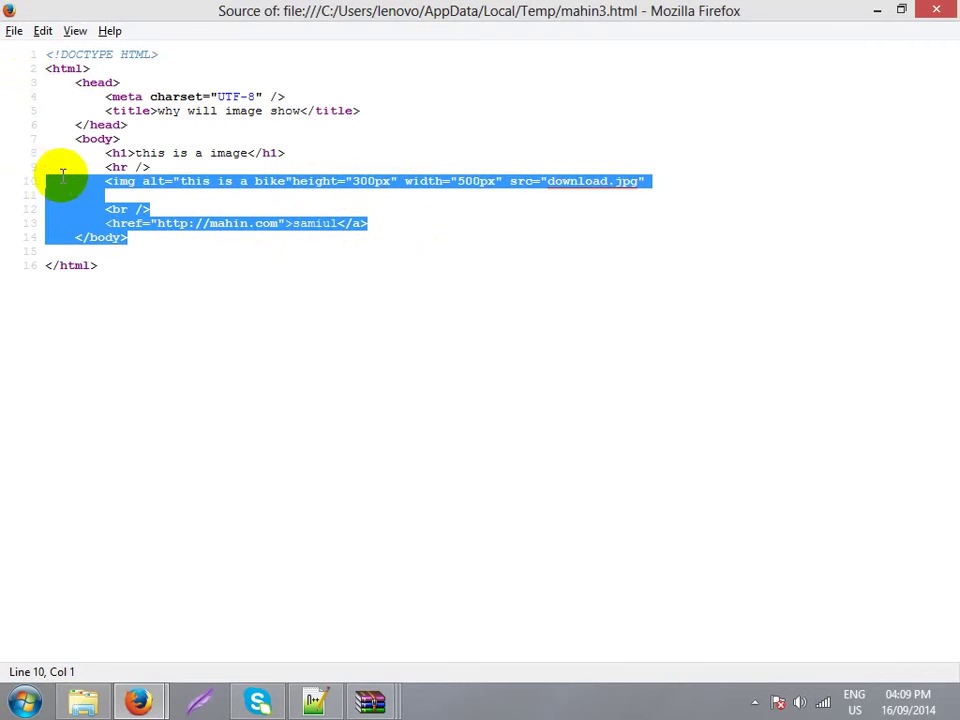
{"action": "left_click", "coordinate": [60, 178]}
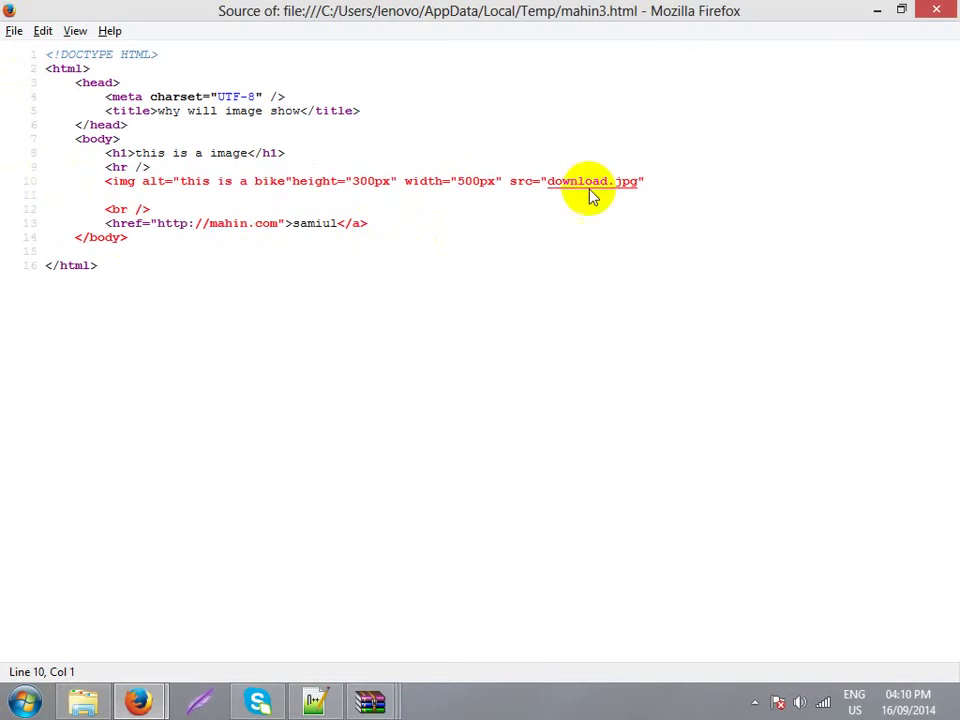
{"action": "left_click", "coordinate": [936, 10]}
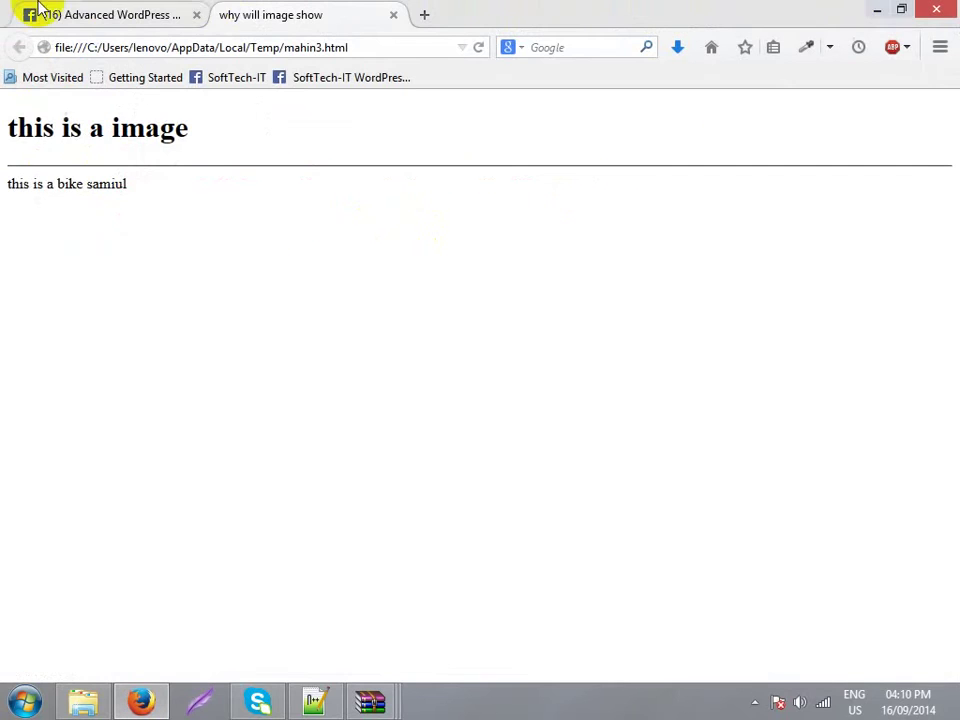
Back on the Group 9 Facebook feed, scroll to the pt.zip post and download its 31.6 KB attachment.
{"action": "left_click", "coordinate": [100, 12]}
{"action": "left_click_drag", "start_coordinate": [950, 345], "coordinate": [951, 216]}
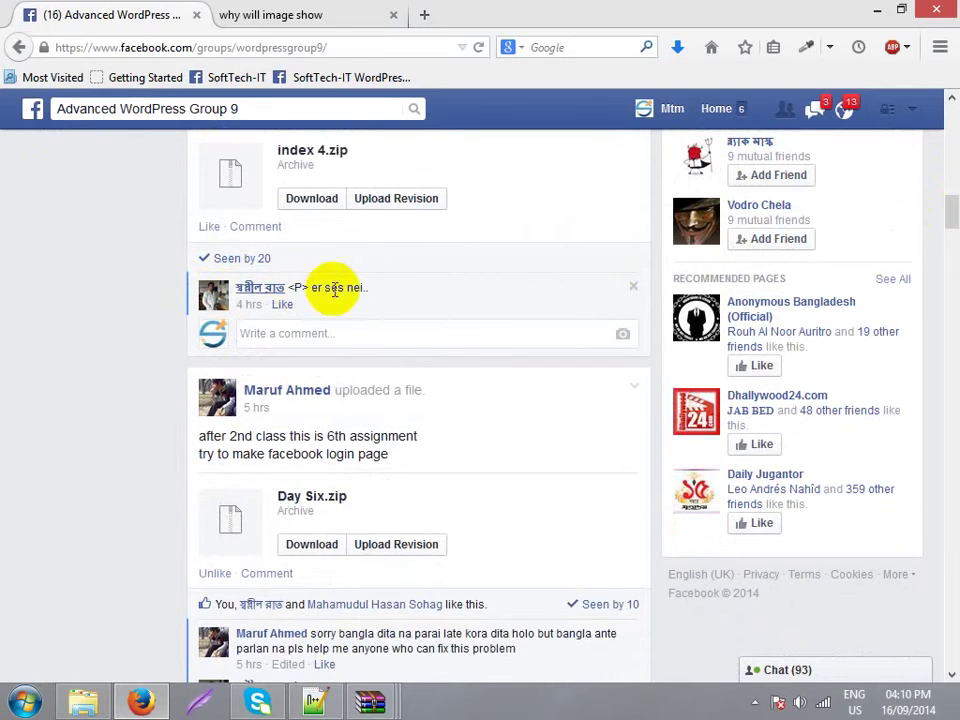
{"action": "left_click_drag", "start_coordinate": [368, 287], "coordinate": [300, 287]}
{"action": "left_click", "coordinate": [300, 287]}
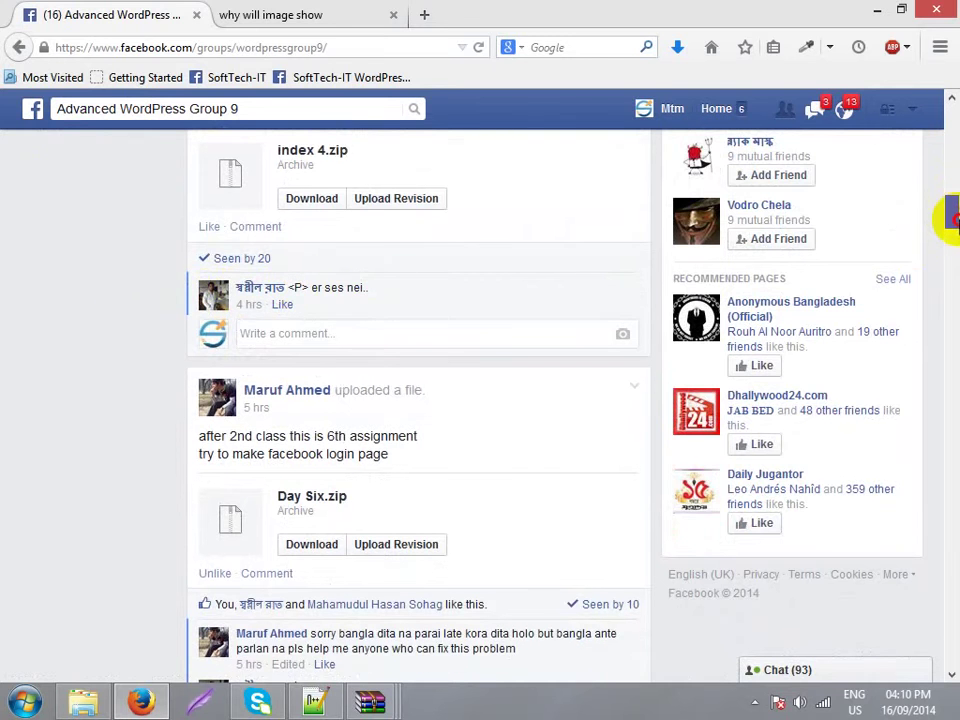
{"action": "scroll", "coordinate": [949, 215], "scroll_direction": "down", "scroll_amount": 4}
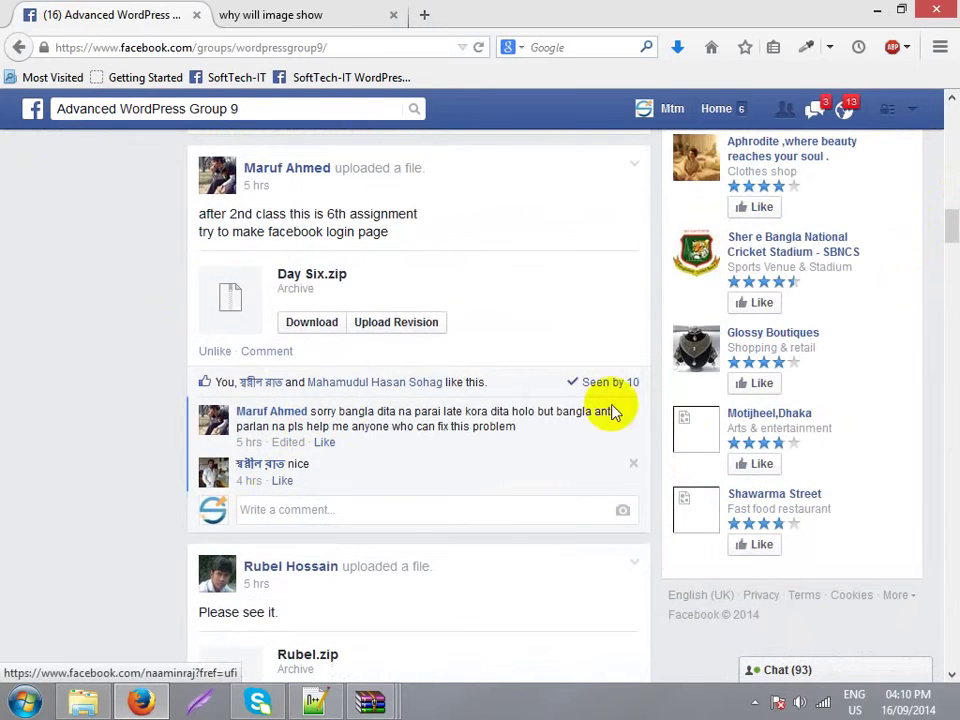
{"action": "left_click_drag", "start_coordinate": [949, 221], "coordinate": [949, 251]}
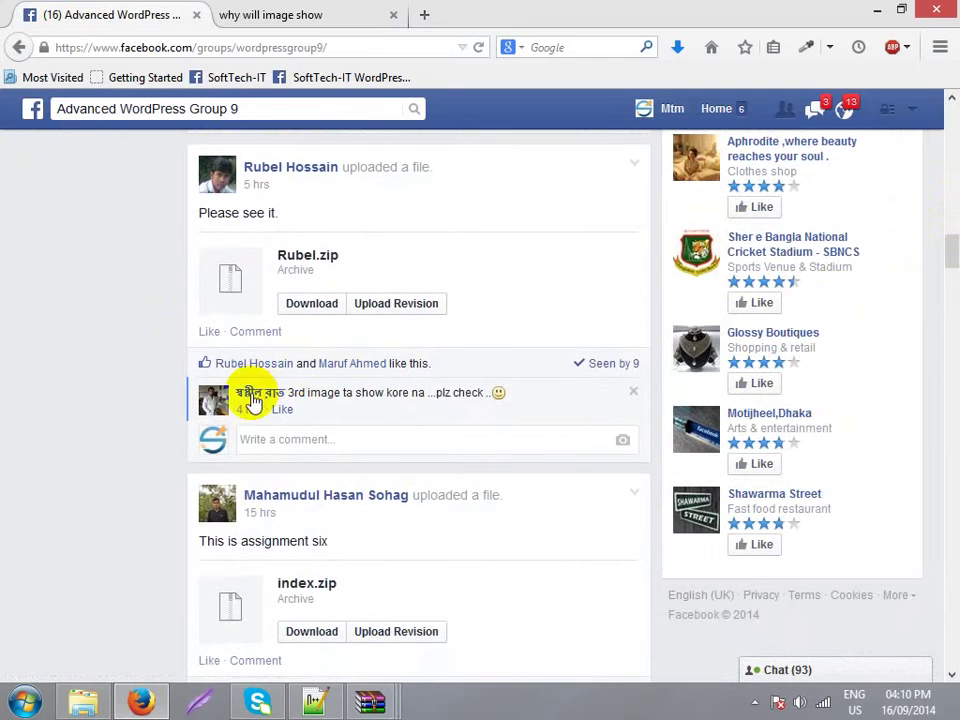
{"action": "left_click_drag", "start_coordinate": [953, 250], "coordinate": [953, 272]}
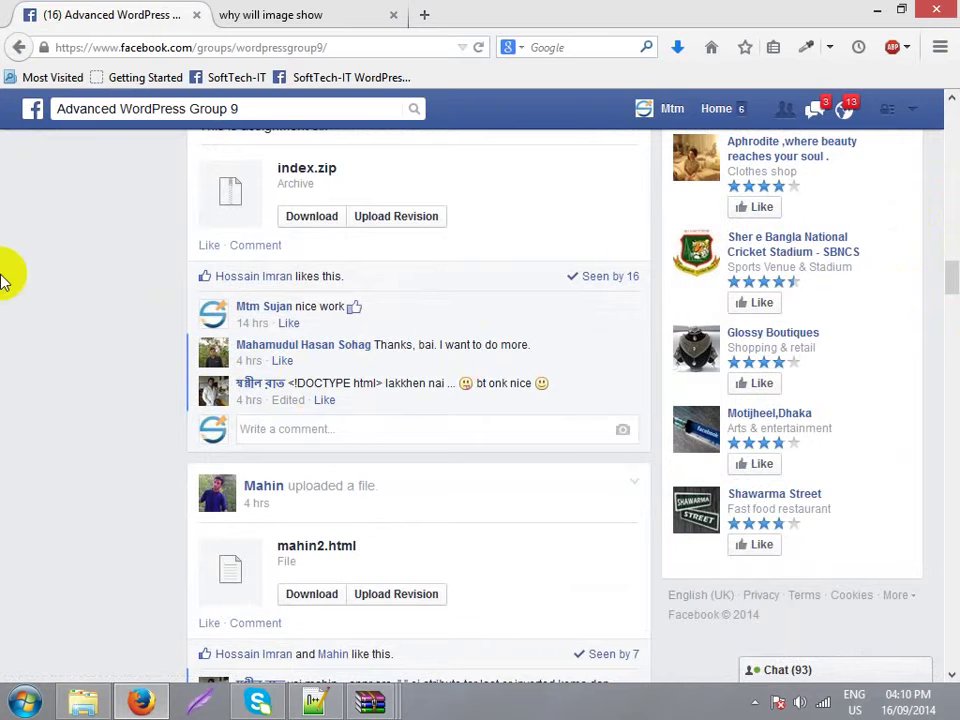
{"action": "left_click_drag", "start_coordinate": [947, 274], "coordinate": [953, 370]}
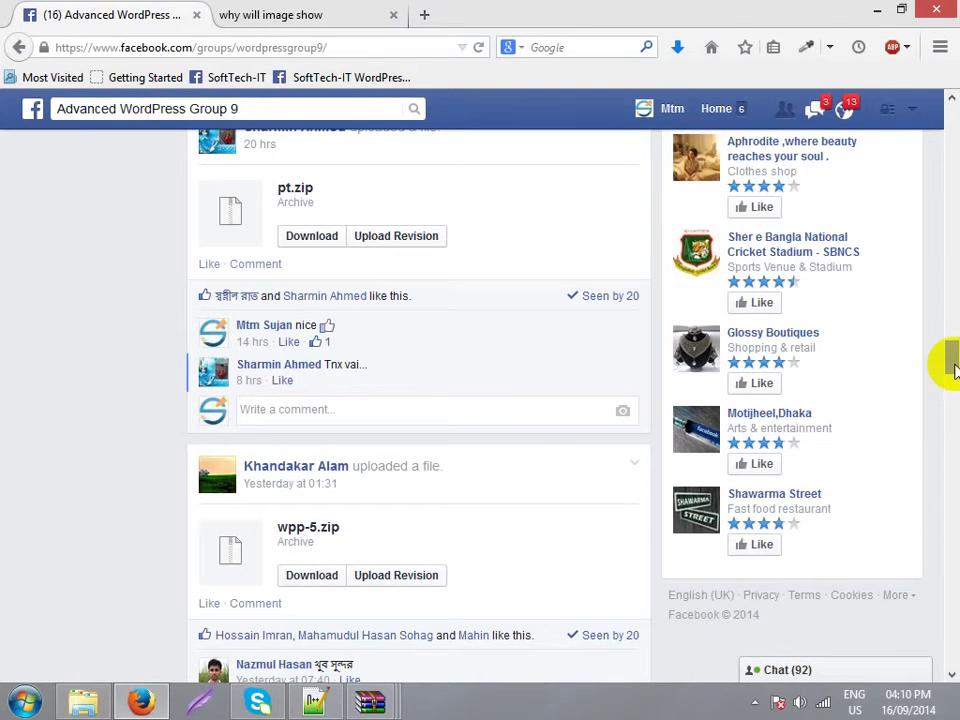
{"action": "mouse_move", "coordinate": [953, 363]}
{"action": "left_mouse_down"}
{"action": "mouse_move", "coordinate": [953, 335]}
{"action": "mouse_move", "coordinate": [950, 354]}
{"action": "left_mouse_up"}
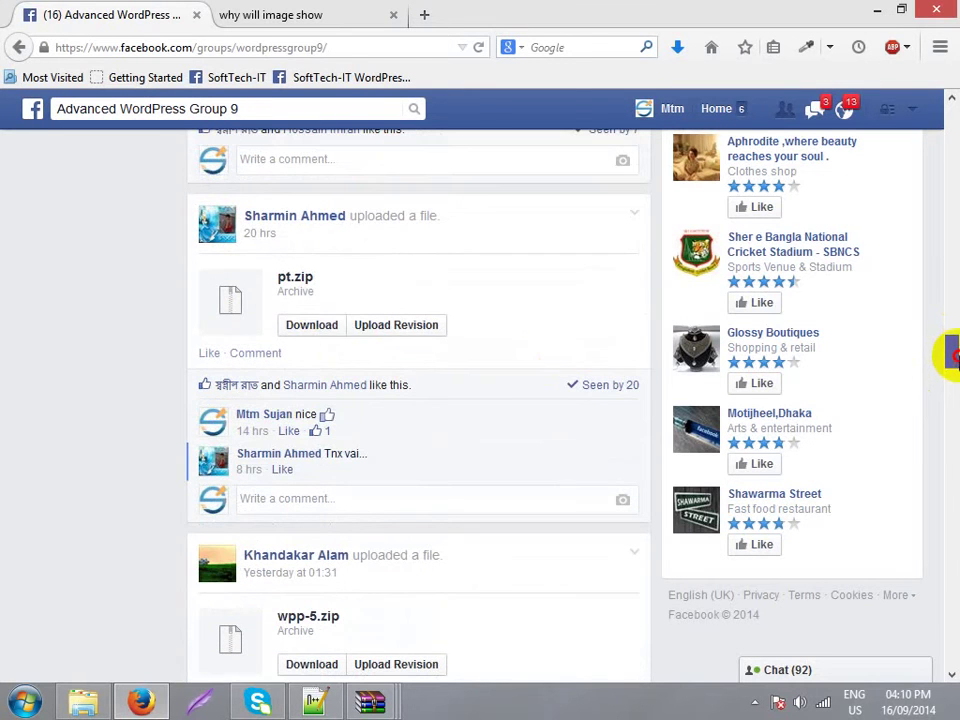
{"action": "left_click", "coordinate": [303, 323]}
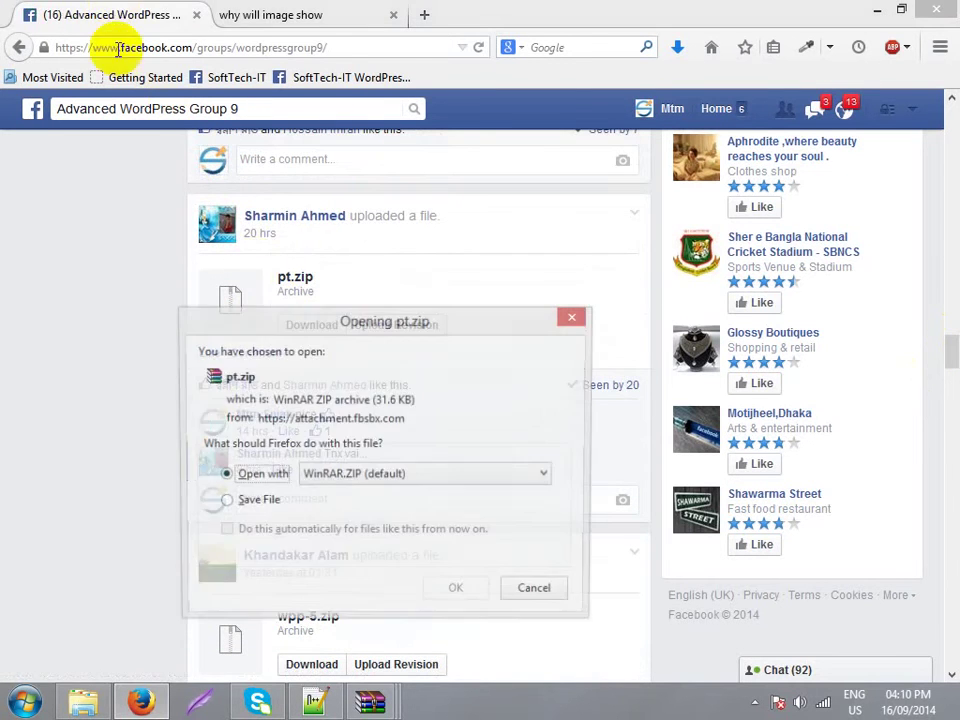
Open index (6).html from pt.zip via WinRAR in Firefox and view its page source.
{"action": "left_click", "coordinate": [448, 595]}
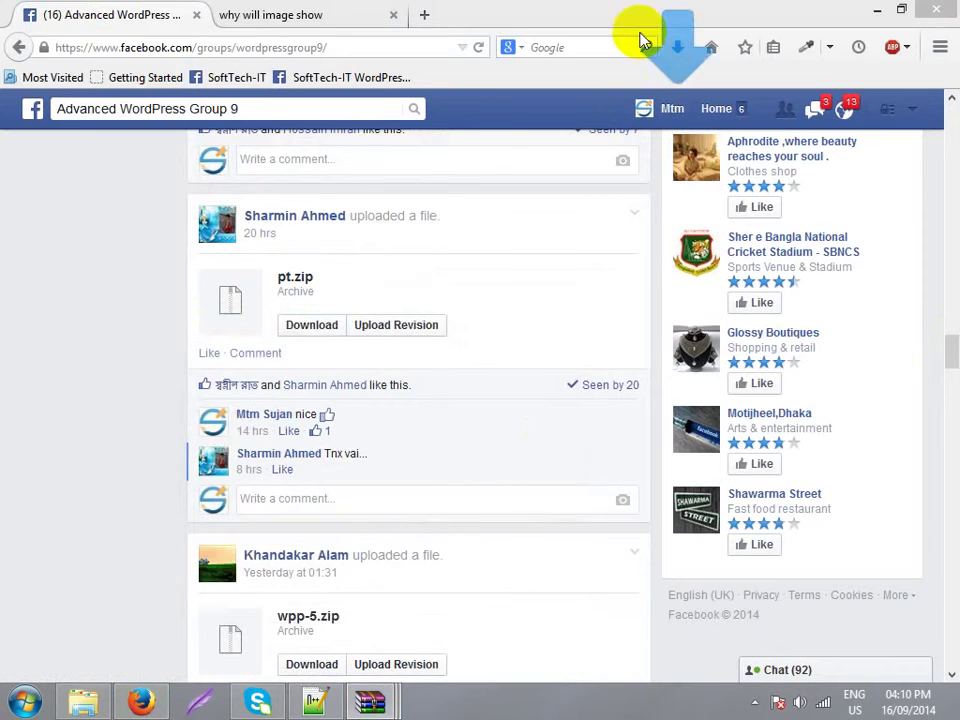
{"action": "double_click", "coordinate": [144, 304]}
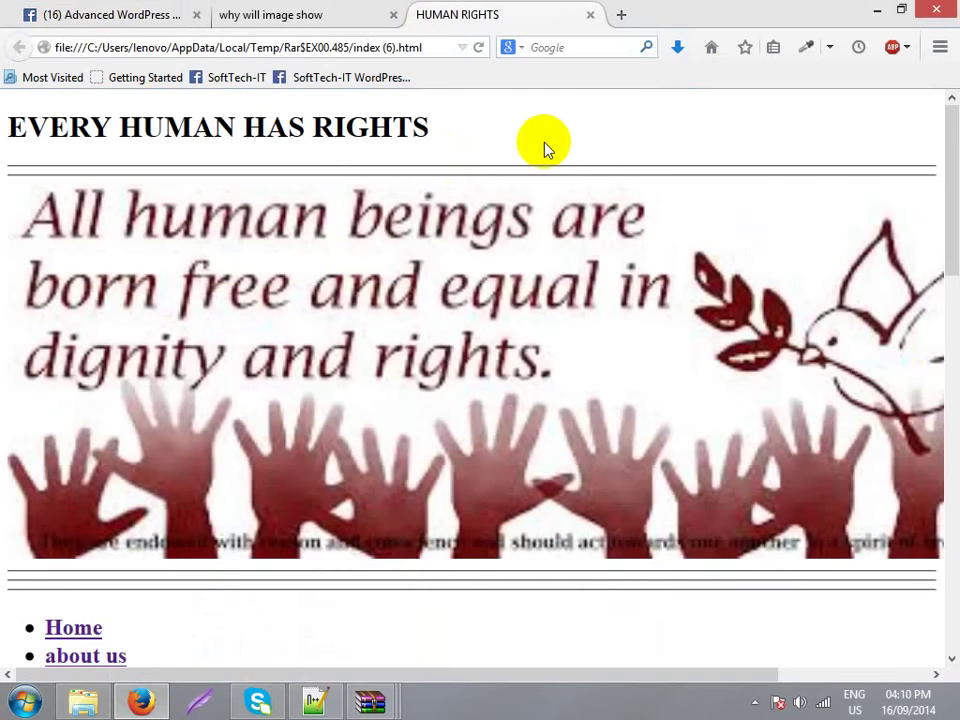
{"action": "key", "text": "ctrl+u"}
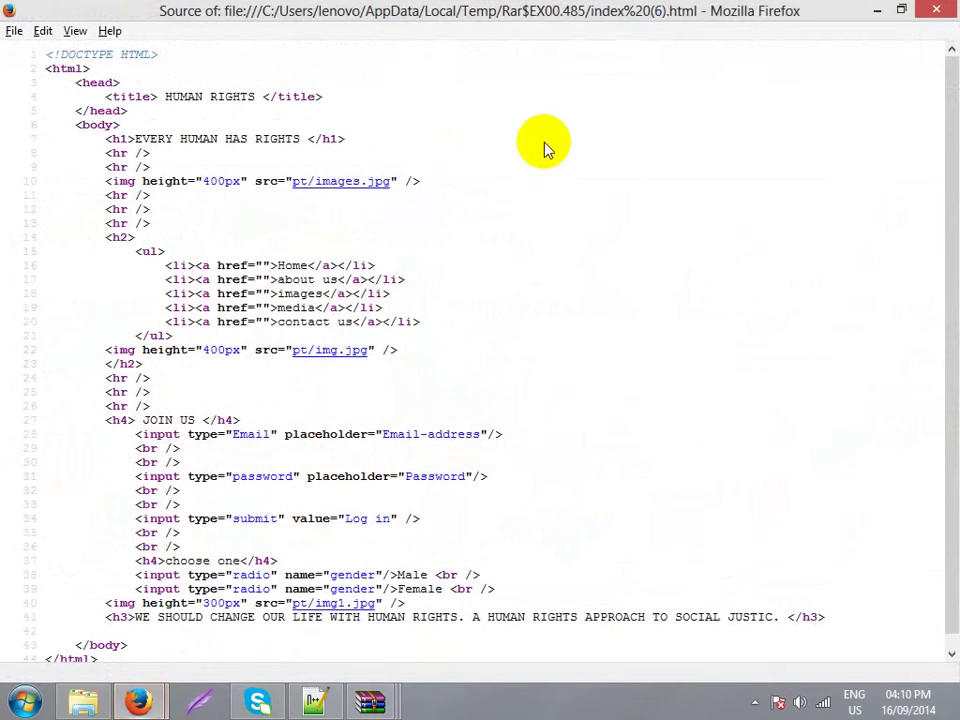
Review the source's form lines 28–39, then close the source view and the HUMAN RIGHTS tab.
{"action": "left_click_drag", "start_coordinate": [943, 144], "coordinate": [936, 214]}
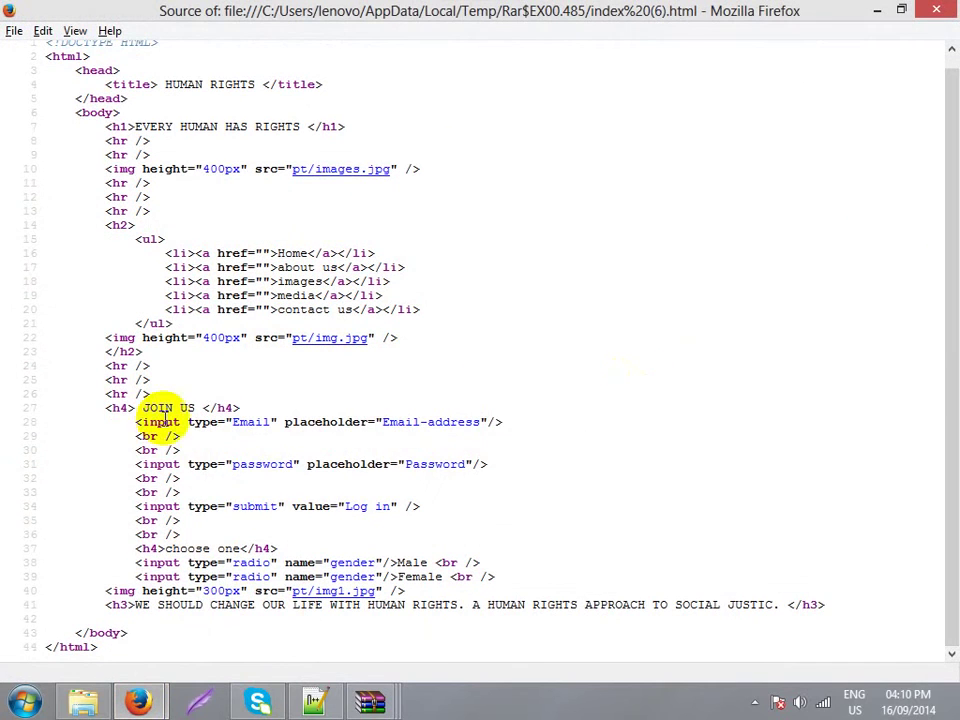
{"action": "left_click_drag", "start_coordinate": [138, 424], "coordinate": [10, 425]}
{"action": "left_click", "coordinate": [587, 570]}
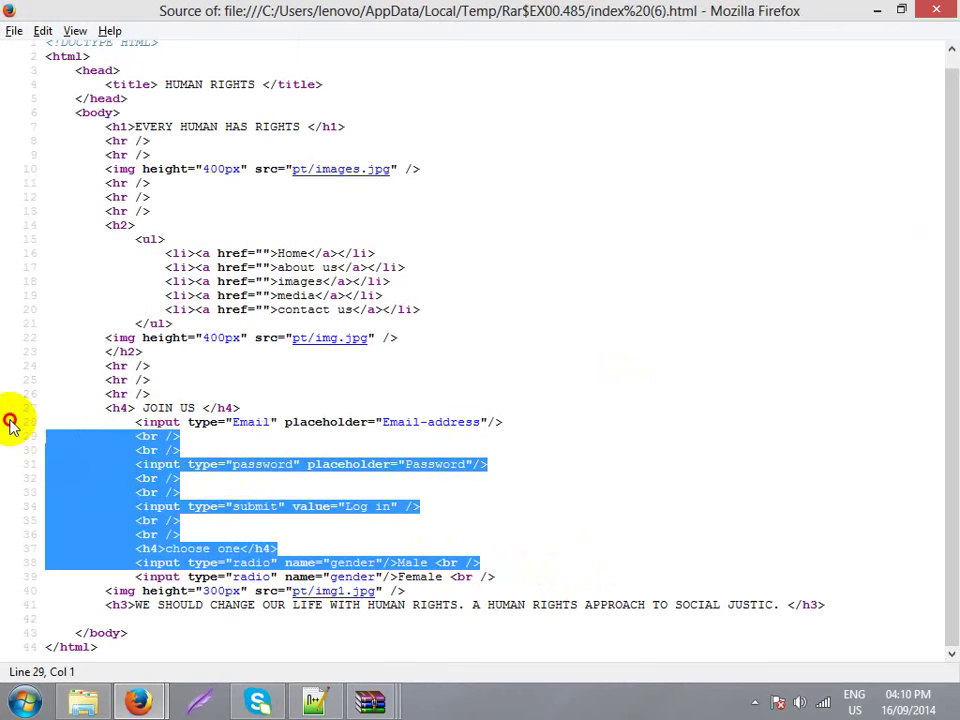
{"action": "left_click", "coordinate": [104, 424]}
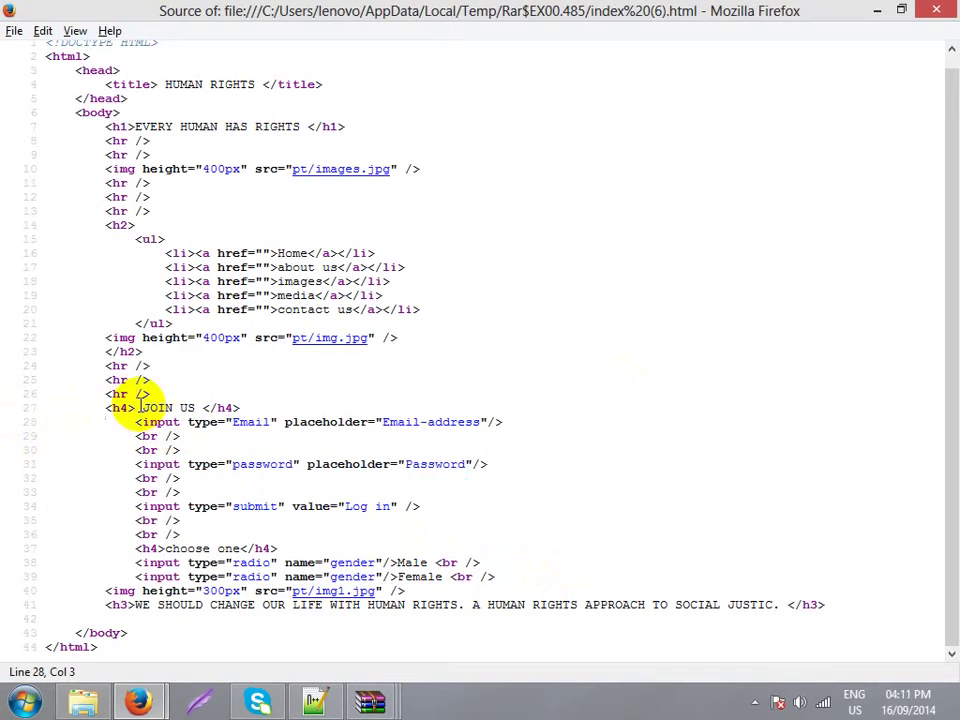
{"action": "left_click_drag", "start_coordinate": [943, 497], "coordinate": [943, 122]}
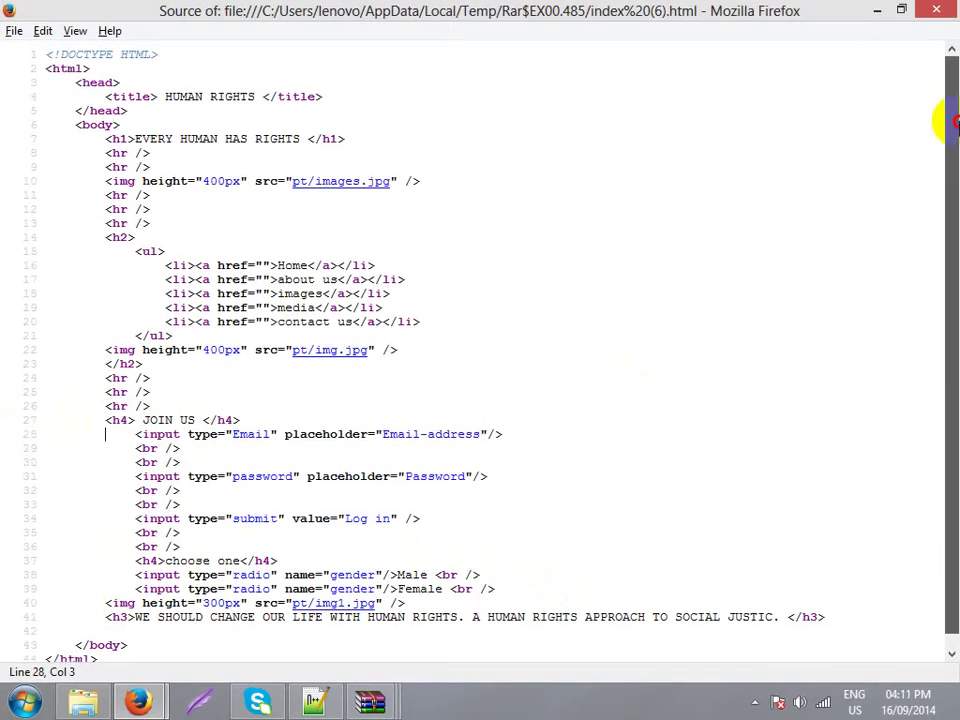
{"action": "left_click", "coordinate": [936, 8]}
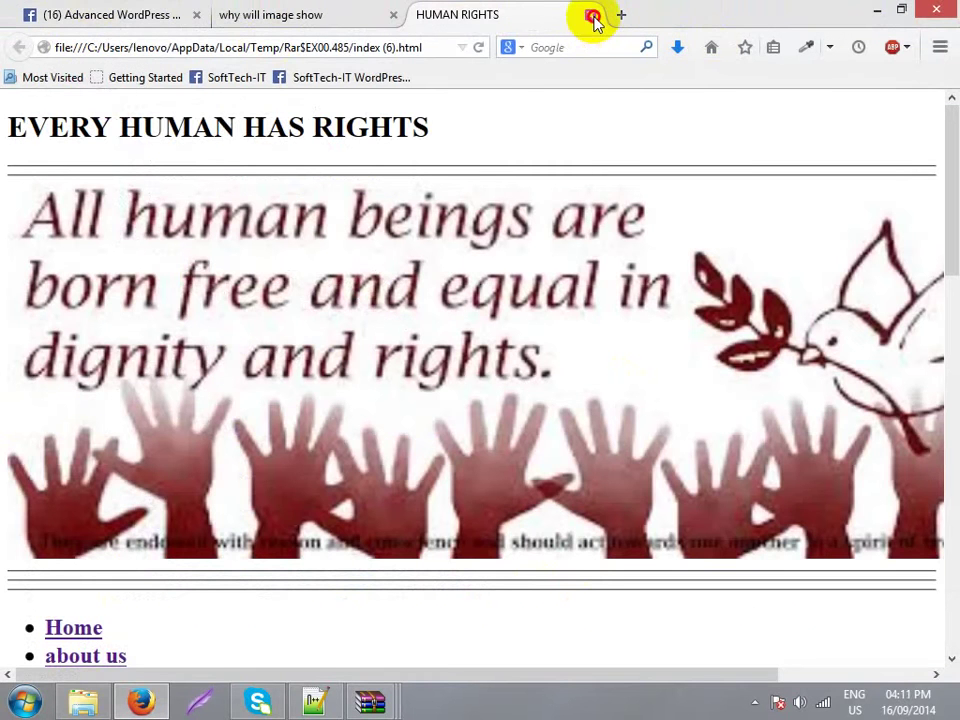
{"action": "left_click", "coordinate": [590, 16]}
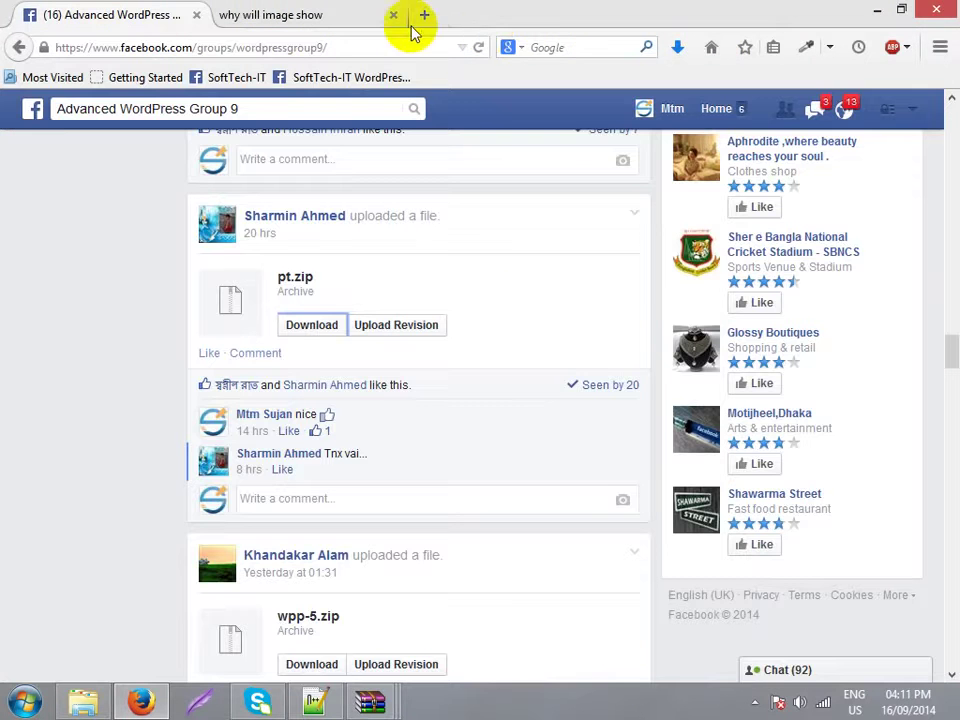
Like the pt.zip post, then open index.html from wpp-5.zip in a new Firefox tab.
{"action": "left_click", "coordinate": [210, 354]}
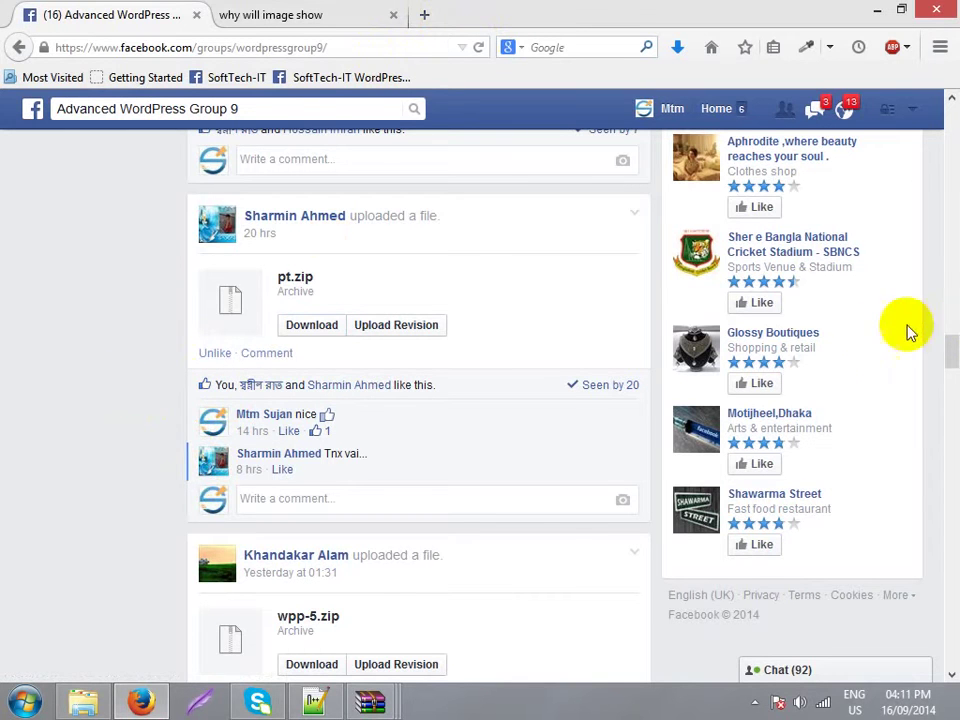
{"action": "left_click_drag", "start_coordinate": [943, 343], "coordinate": [883, 370]}
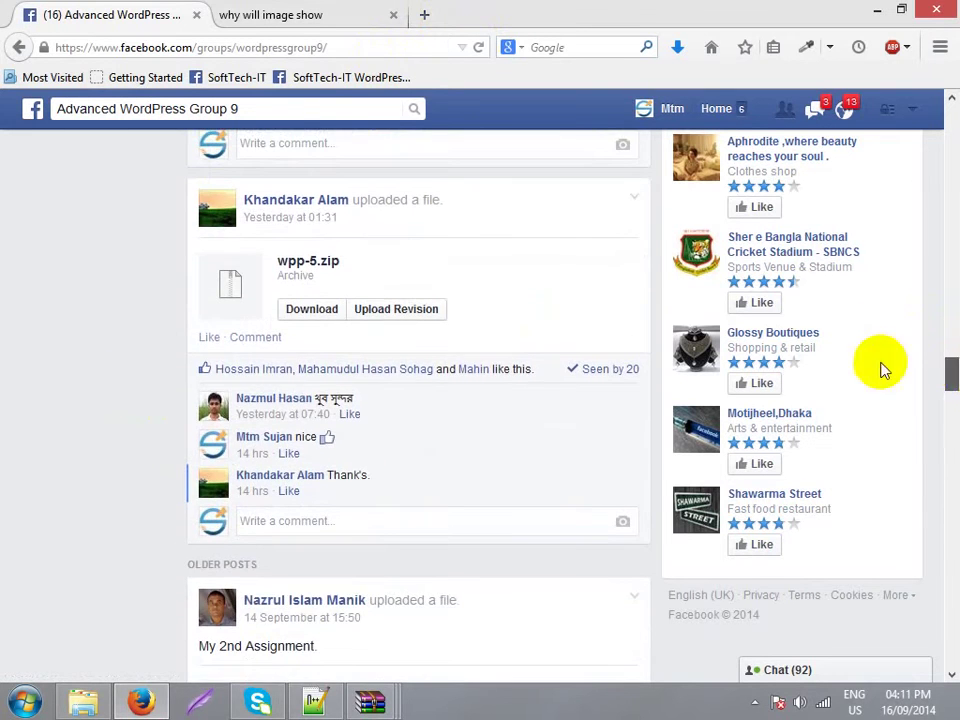
{"action": "left_click", "coordinate": [311, 312]}
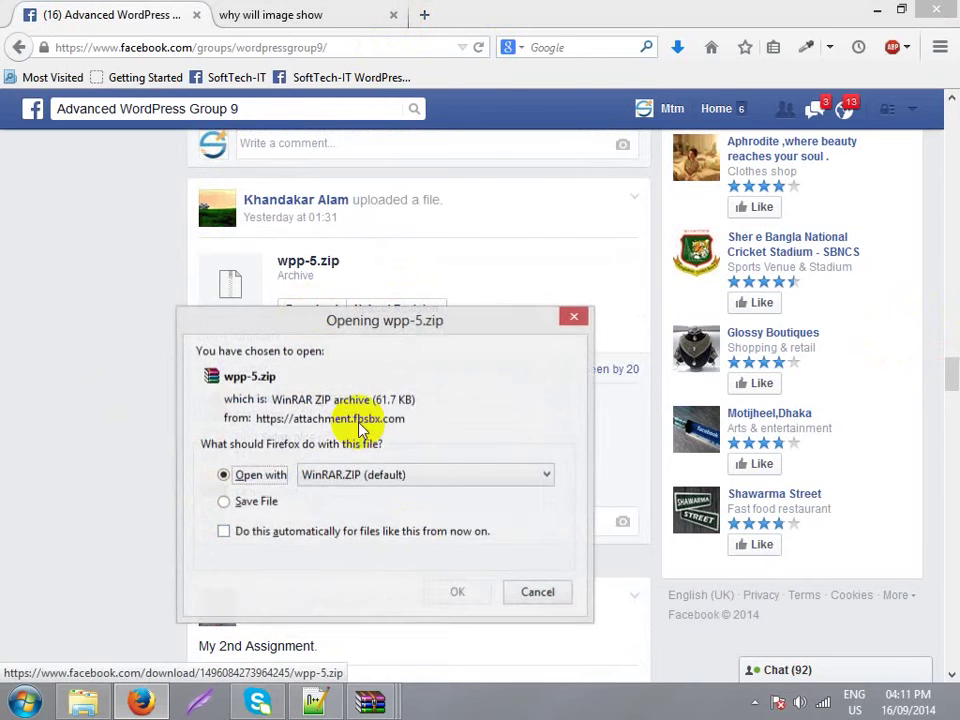
{"action": "left_click", "coordinate": [452, 592]}
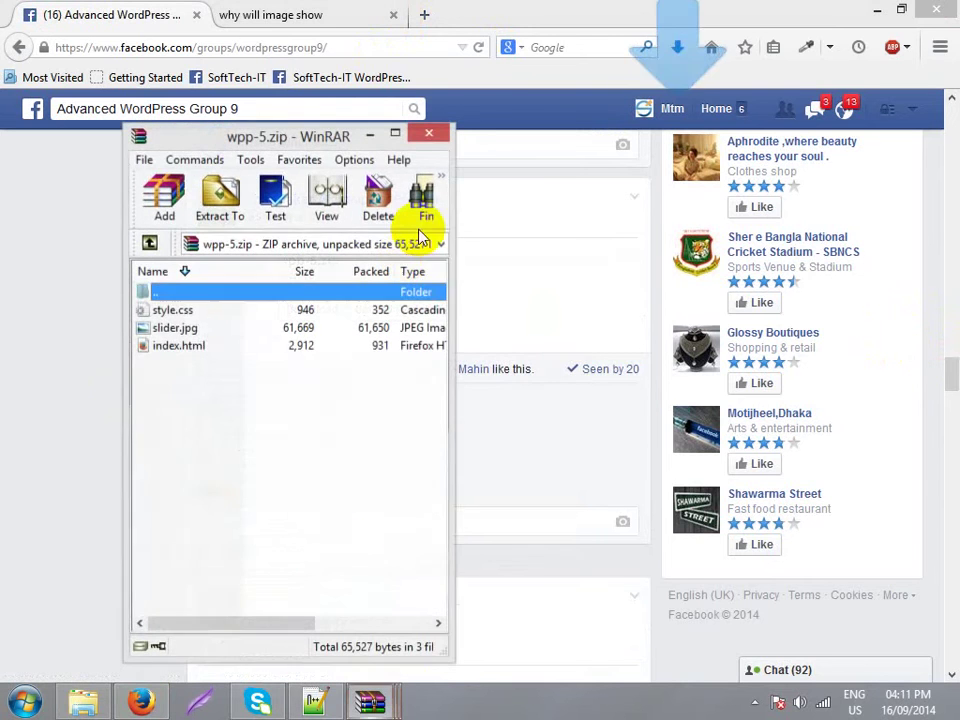
{"action": "double_click", "coordinate": [172, 345]}
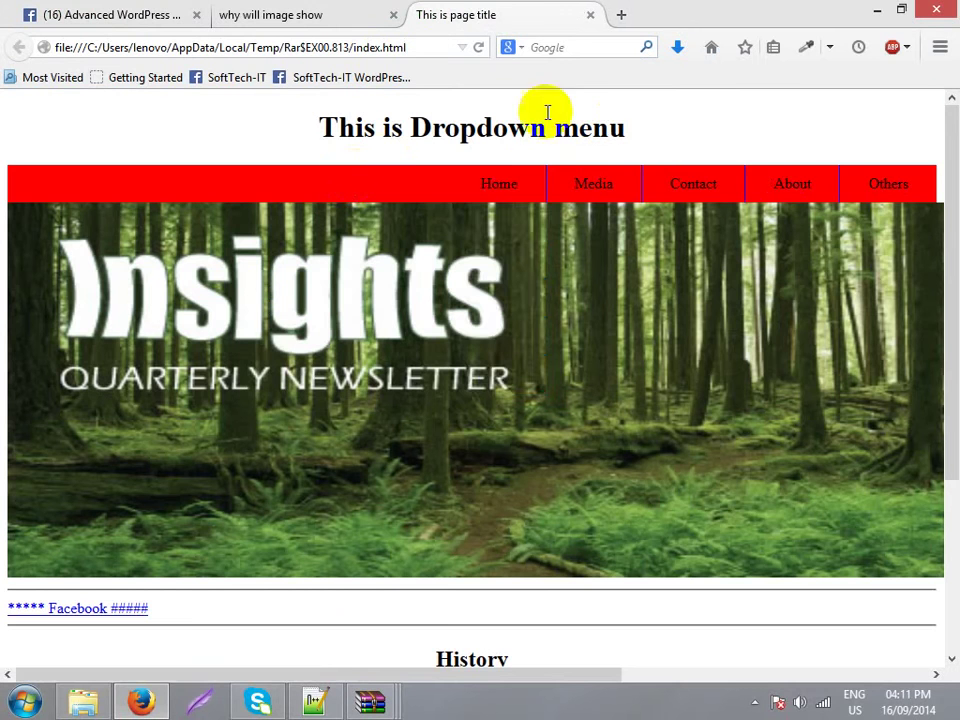
Read the dropdown-menu page's source, then return to the Facebook feed and like the wpp-5.zip post.
{"action": "right_click", "coordinate": [765, 148]}
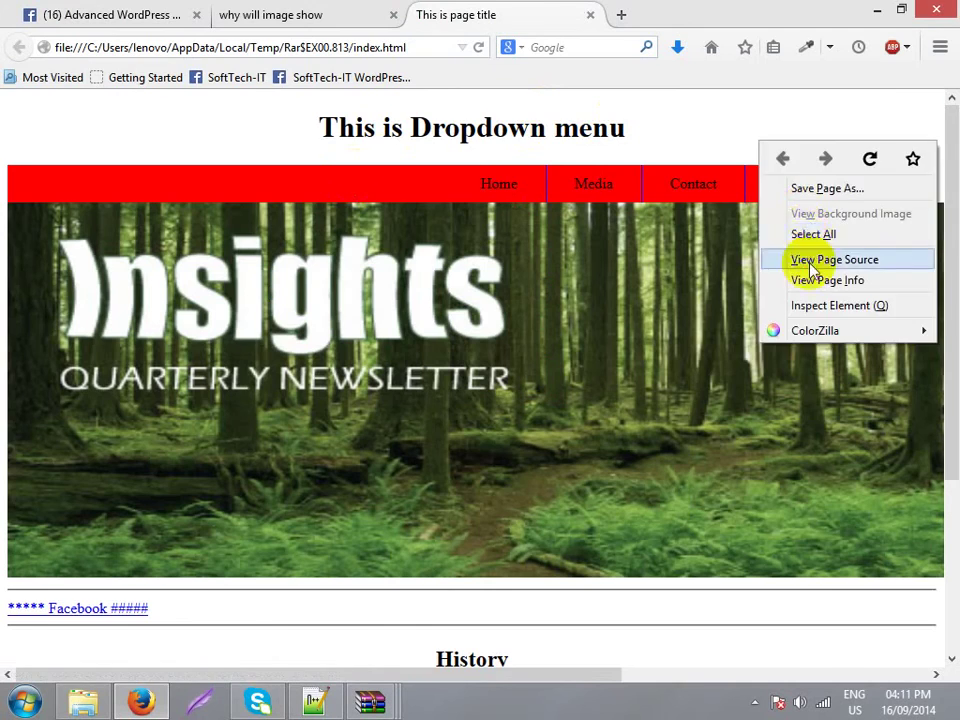
{"action": "left_click", "coordinate": [816, 258]}
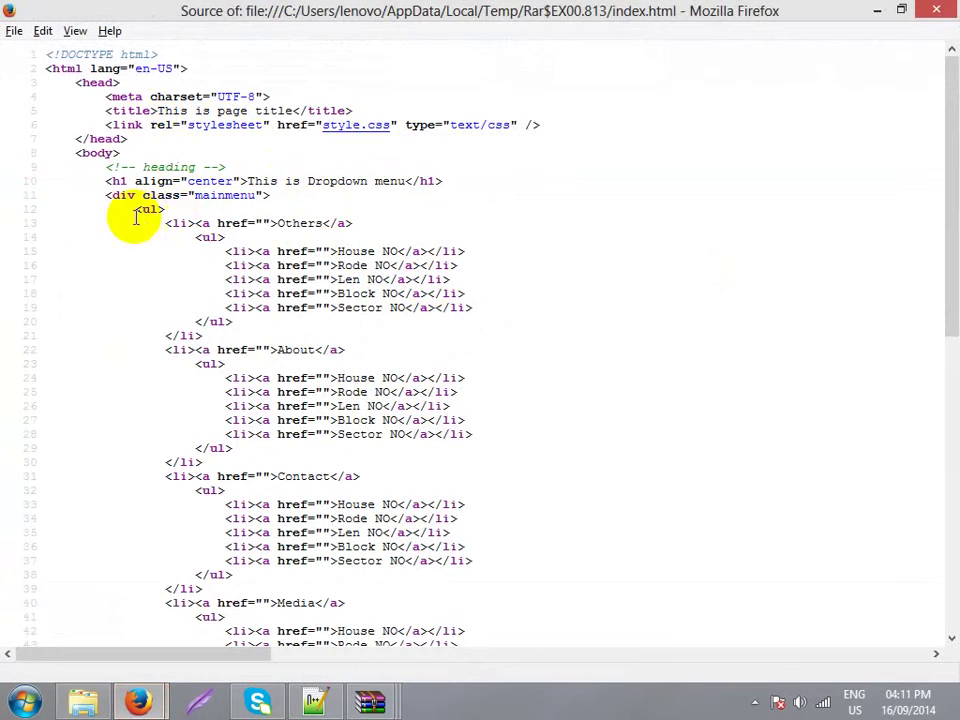
{"action": "left_click_drag", "start_coordinate": [947, 133], "coordinate": [945, 15]}
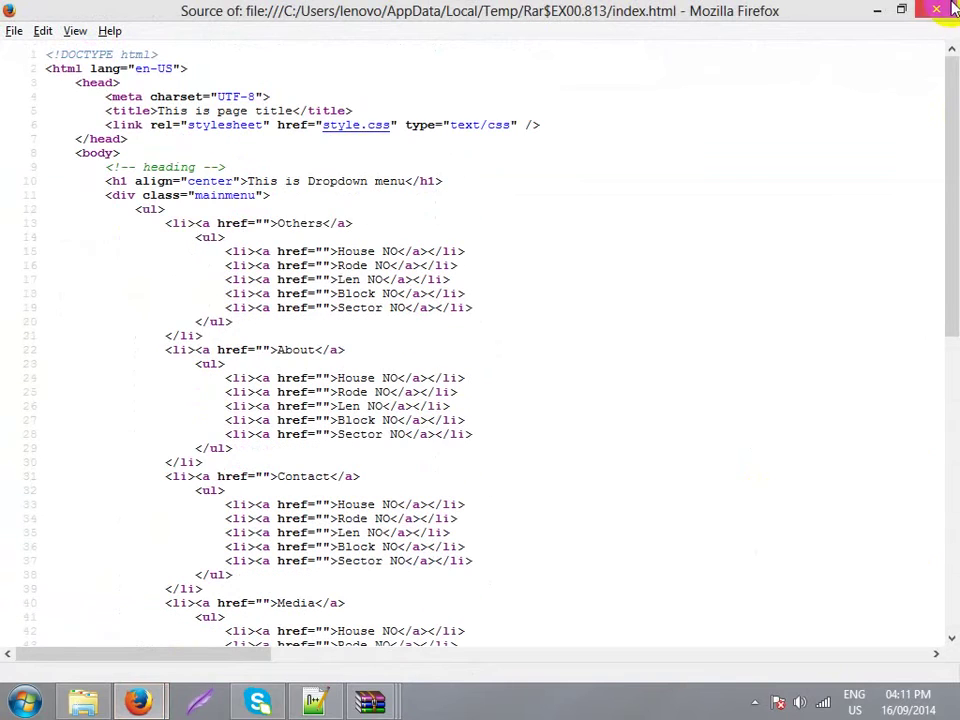
{"action": "left_click", "coordinate": [934, 12]}
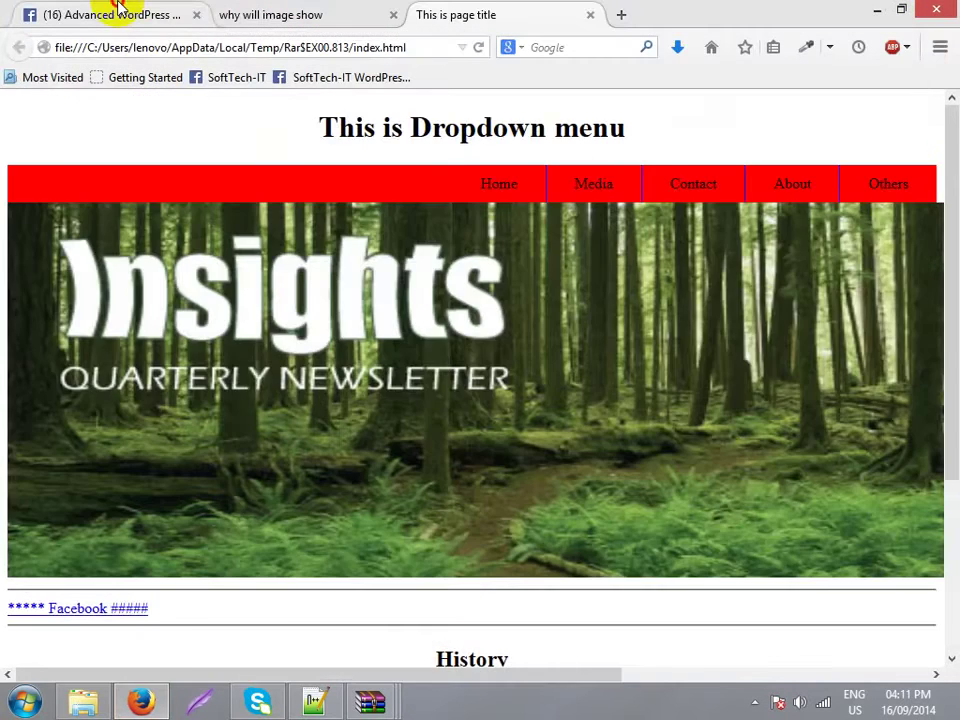
{"action": "left_click", "coordinate": [75, 11]}
{"action": "left_click", "coordinate": [208, 339]}
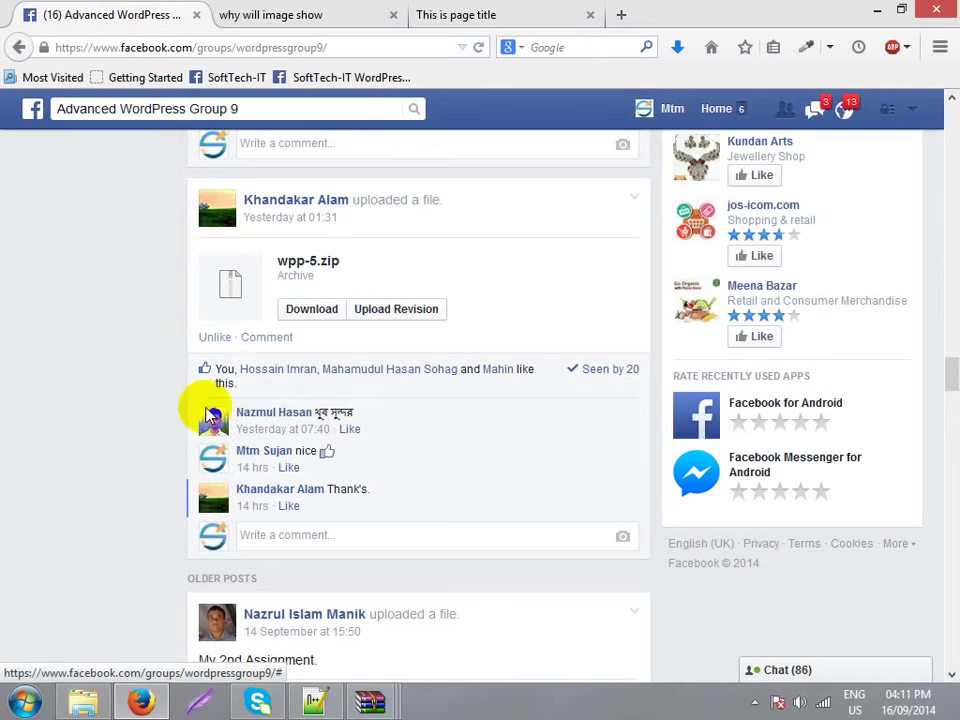
Close the two extra tabs and open the downloaded Manik-02.rar archive in WinRAR.
{"action": "left_click", "coordinate": [589, 15]}
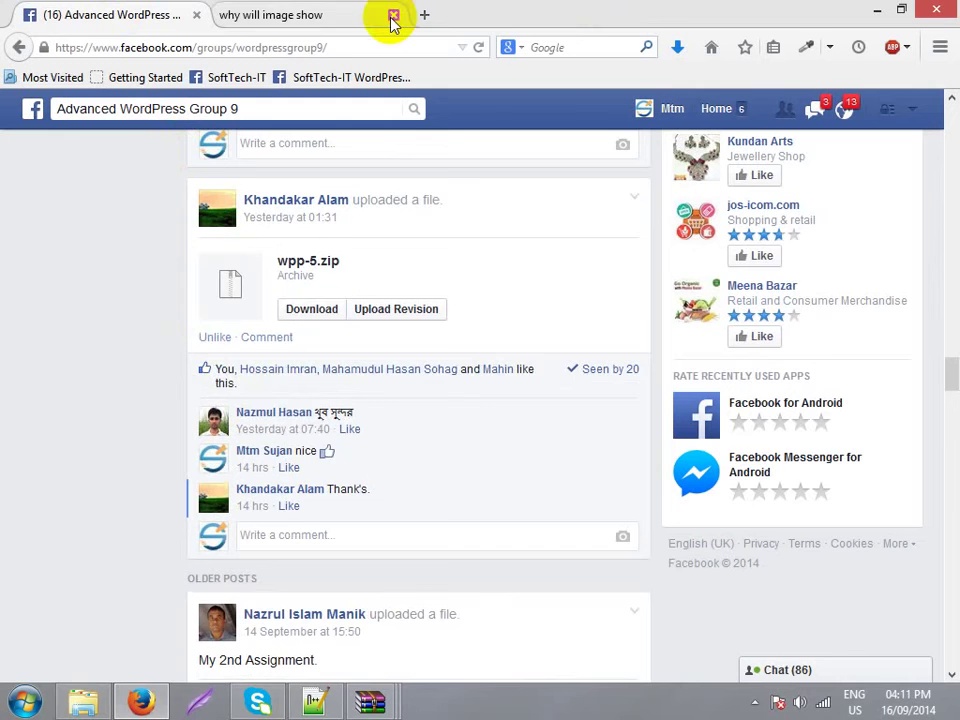
{"action": "left_click", "coordinate": [393, 15]}
{"action": "left_click_drag", "start_coordinate": [947, 377], "coordinate": [952, 422]}
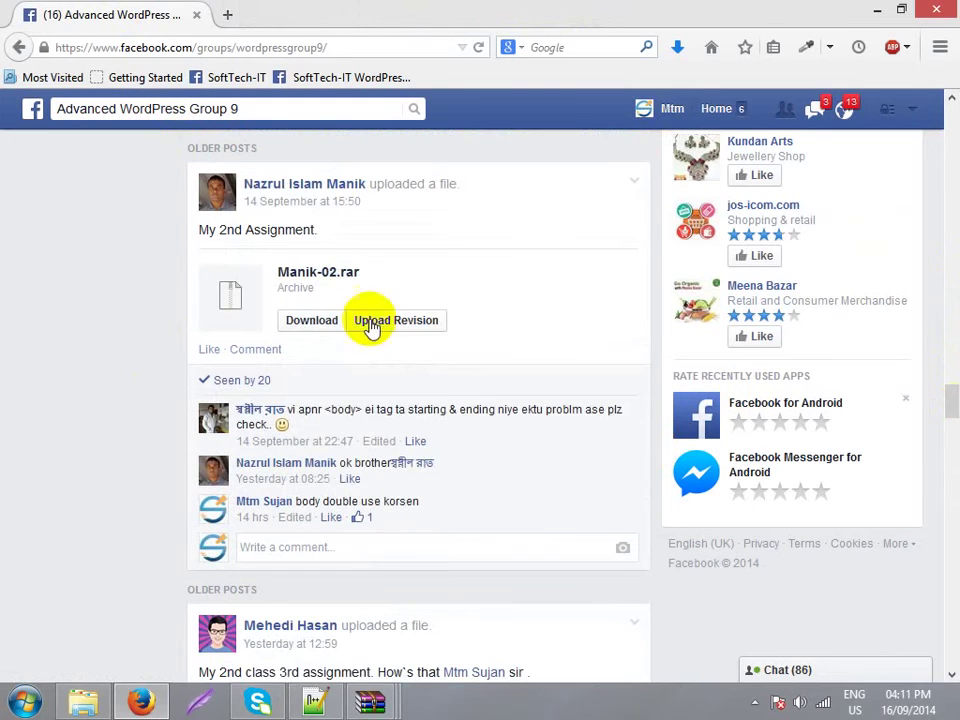
{"action": "mouse_move", "coordinate": [288, 193]}
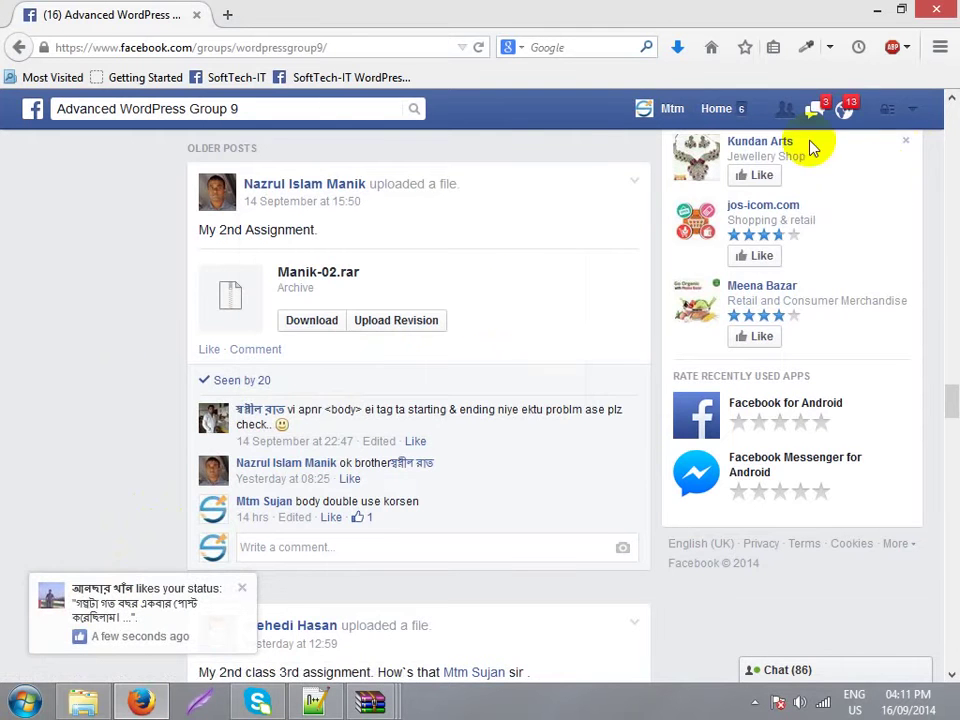
{"action": "left_click", "coordinate": [308, 324]}
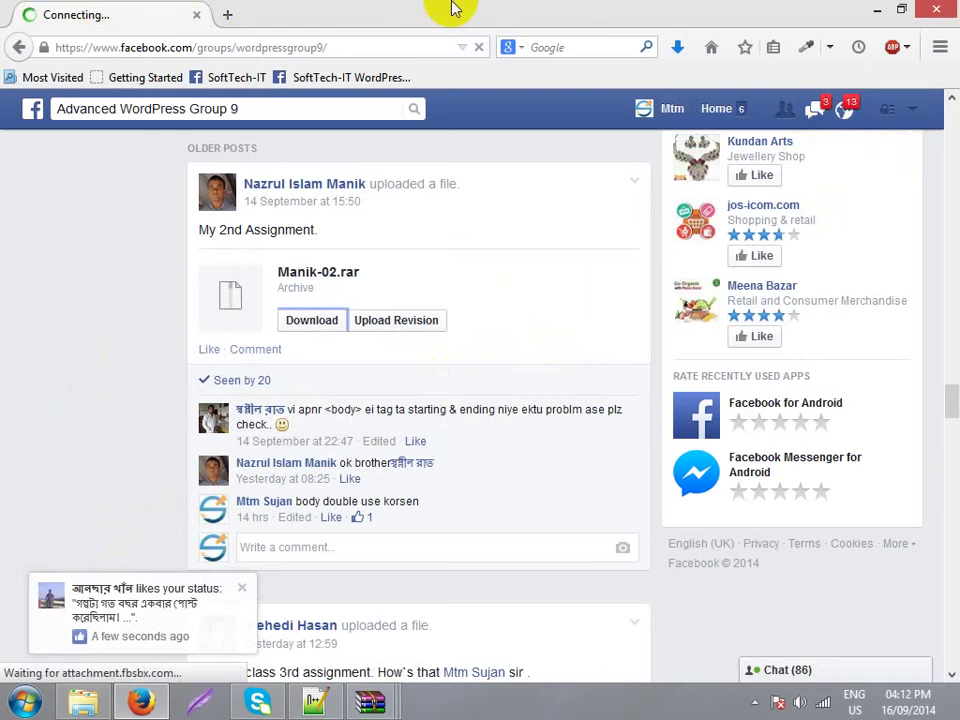
{"action": "left_click", "coordinate": [474, 598]}
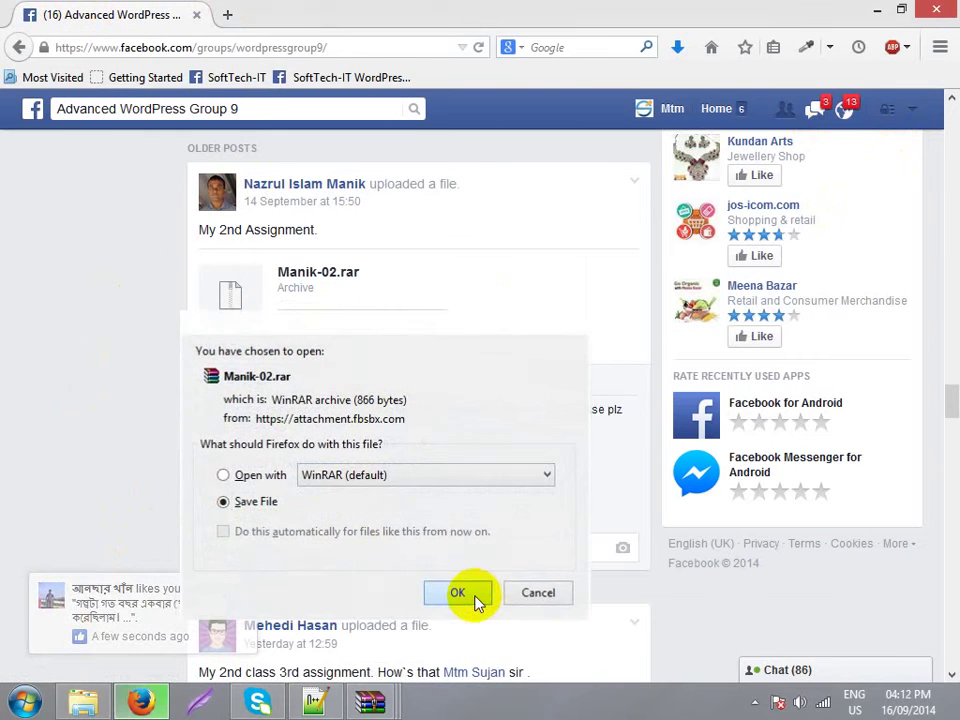
{"action": "left_click", "coordinate": [688, 46]}
Open Manik-02.html from the downloaded Manik-02.rar in Firefox and view its page source.
{"action": "left_click", "coordinate": [392, 108]}
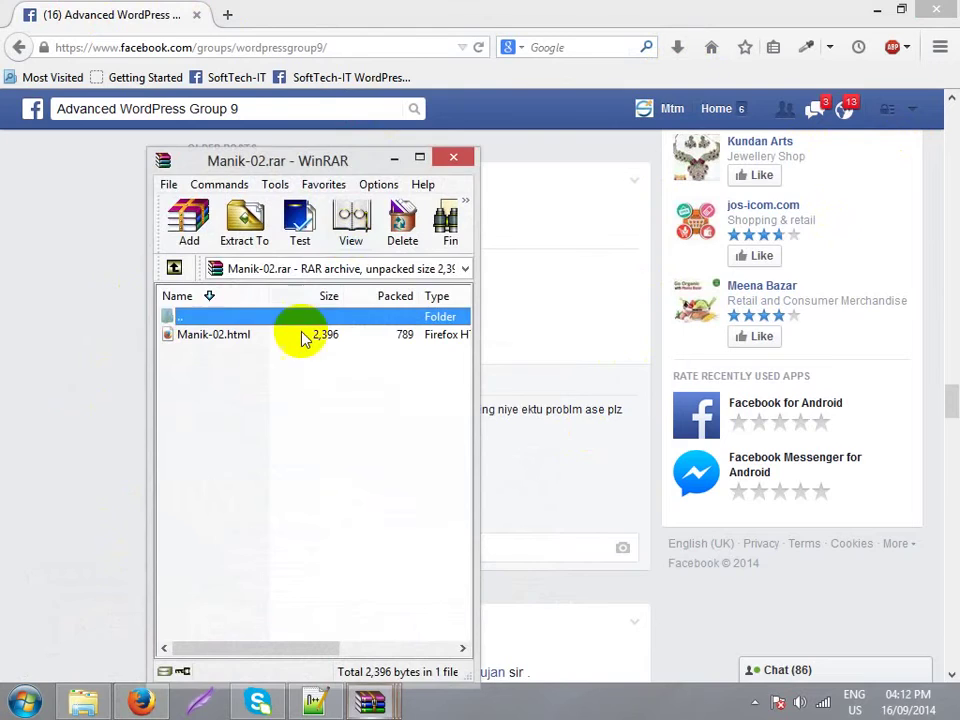
{"action": "double_click", "coordinate": [236, 336]}
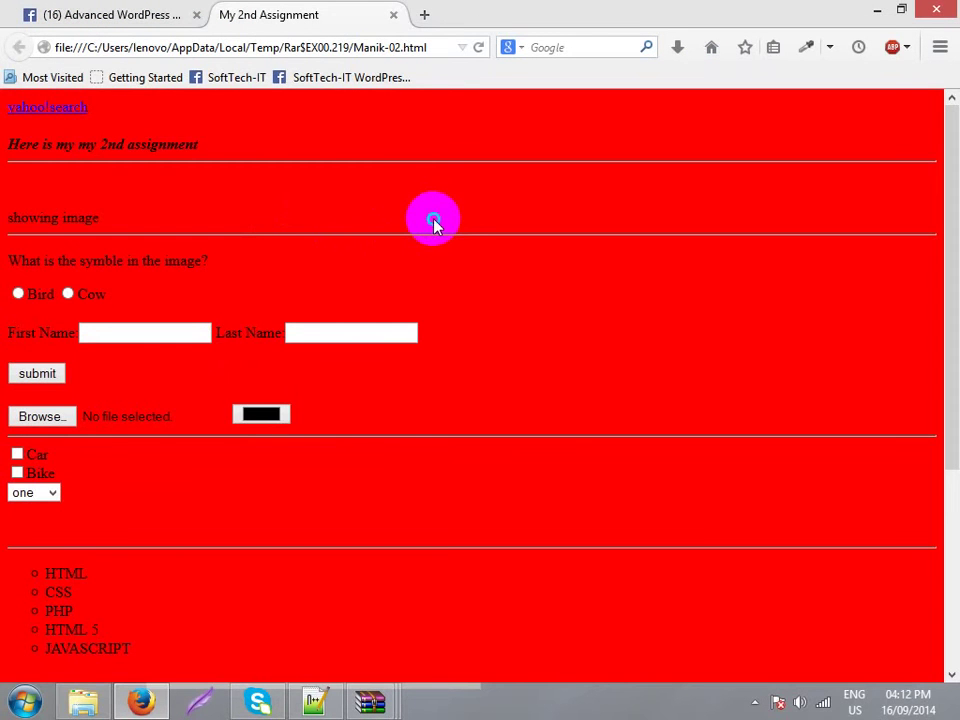
{"action": "right_click", "coordinate": [433, 222]}
{"action": "left_click", "coordinate": [486, 338]}
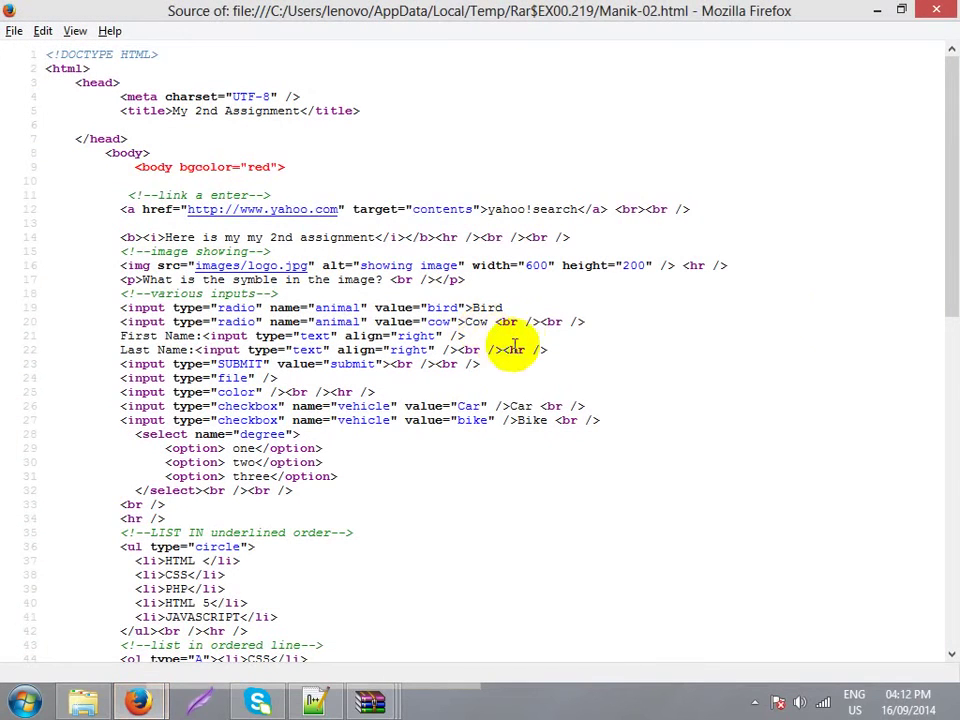
Highlight the duplicate body tag with bgcolor red, then close the source and My 2nd Assignment tab.
{"action": "left_click_drag", "start_coordinate": [955, 255], "coordinate": [945, 129]}
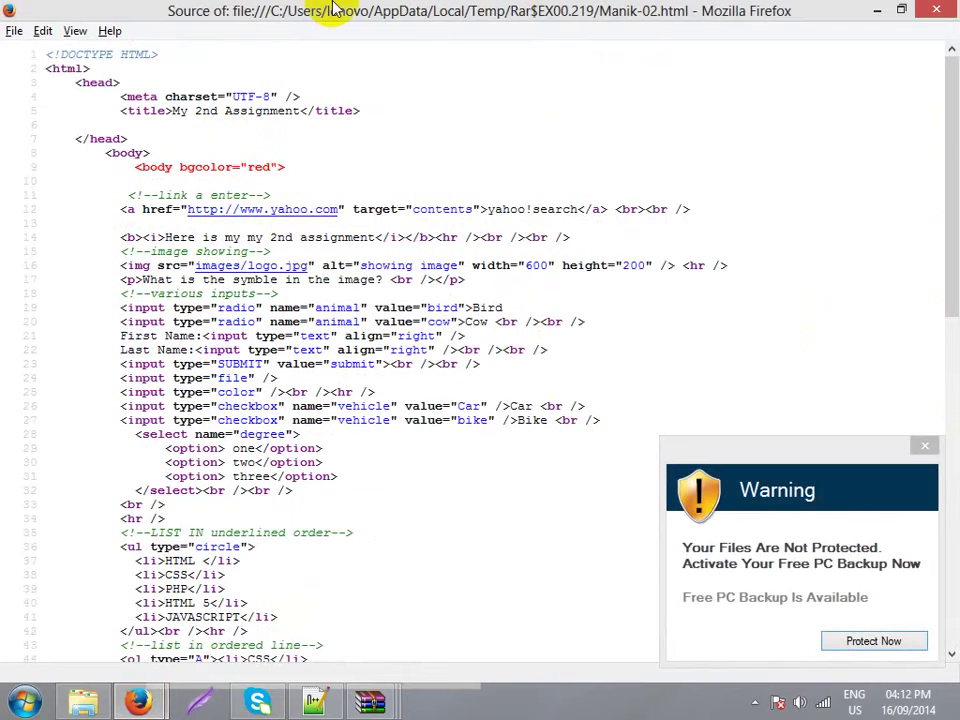
{"action": "left_click", "coordinate": [925, 445]}
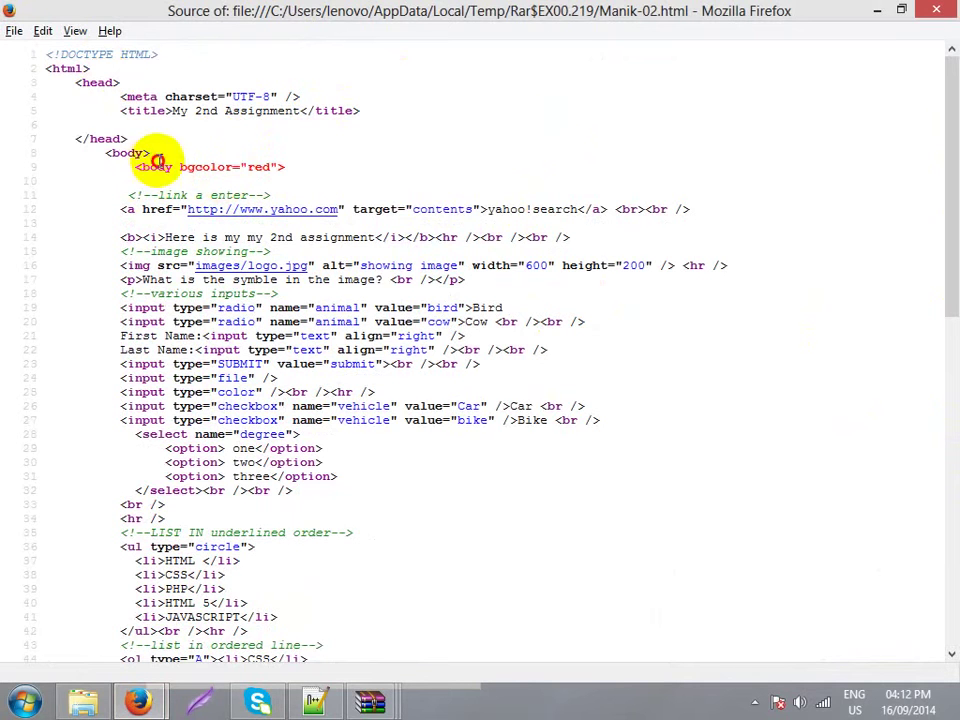
{"action": "left_click_drag", "start_coordinate": [158, 162], "coordinate": [325, 170]}
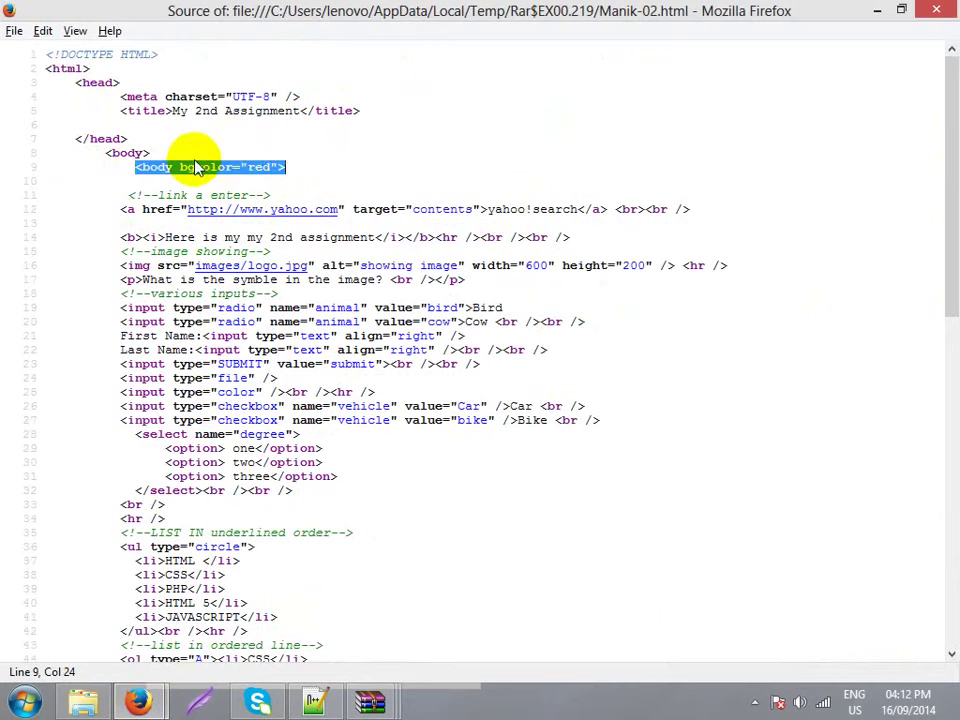
{"action": "left_click_drag", "start_coordinate": [158, 152], "coordinate": [320, 170]}
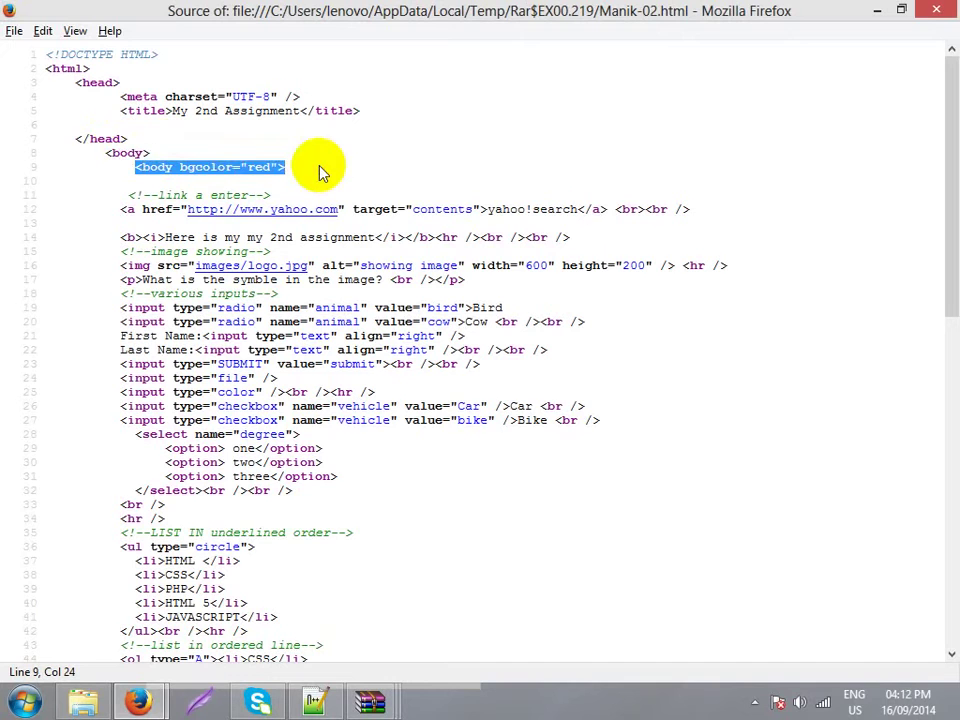
{"action": "left_click", "coordinate": [320, 170]}
{"action": "left_click", "coordinate": [936, 9]}
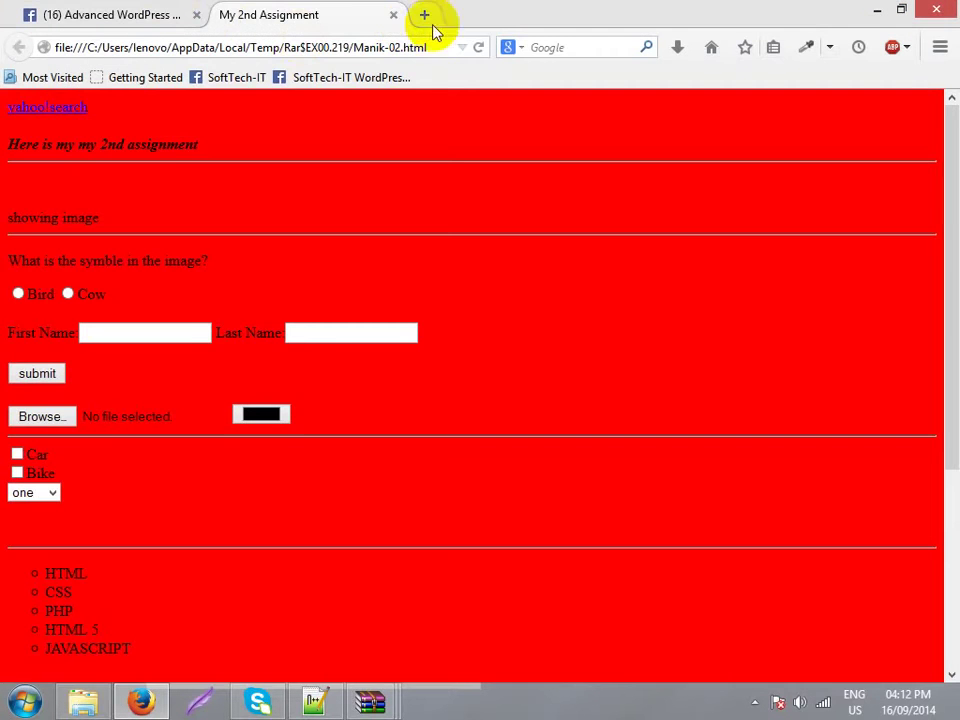
{"action": "left_click", "coordinate": [394, 15]}
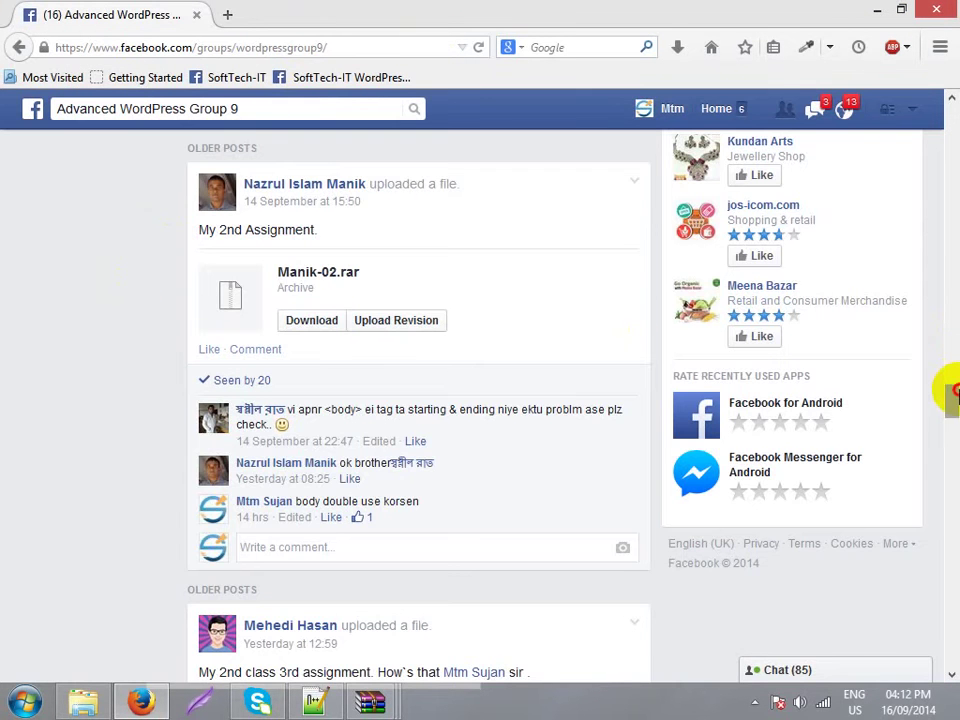
Scroll the feed to the class 2 patis (2.2).zip post and check the Wi-Fi networks panel.
{"action": "left_click_drag", "start_coordinate": [950, 390], "coordinate": [953, 440]}
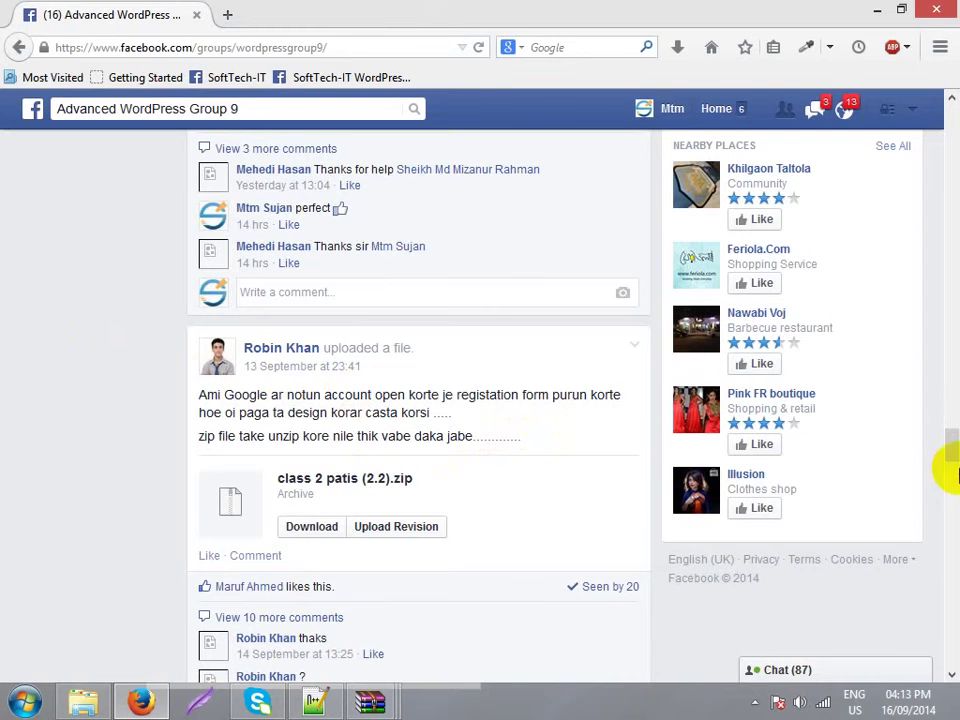
{"action": "left_click", "coordinate": [821, 702]}
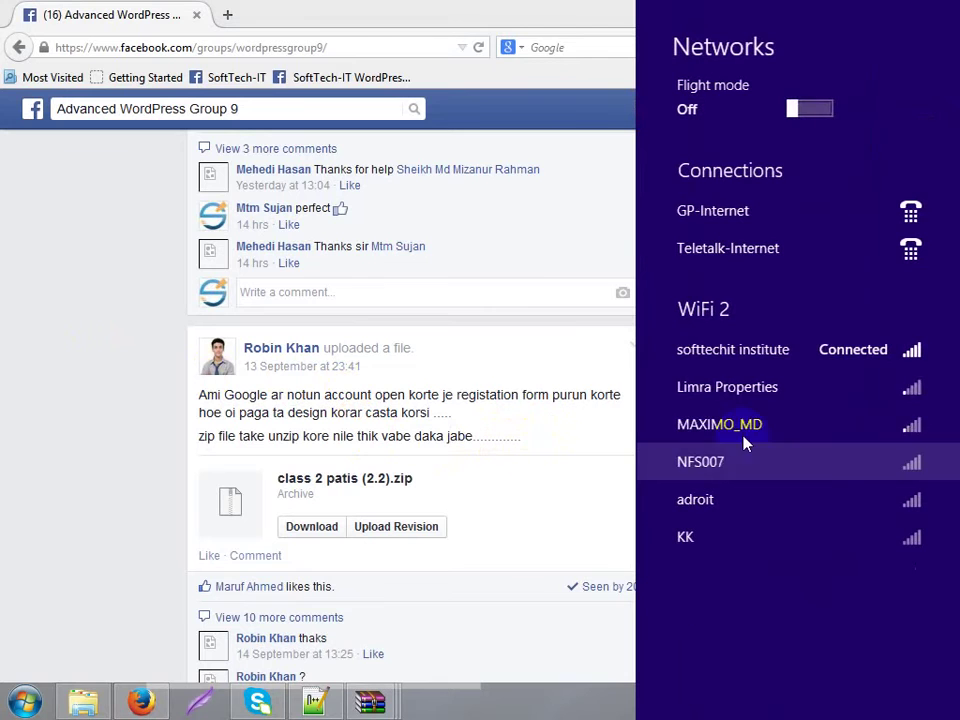
{"action": "mouse_move", "coordinate": [720, 397]}
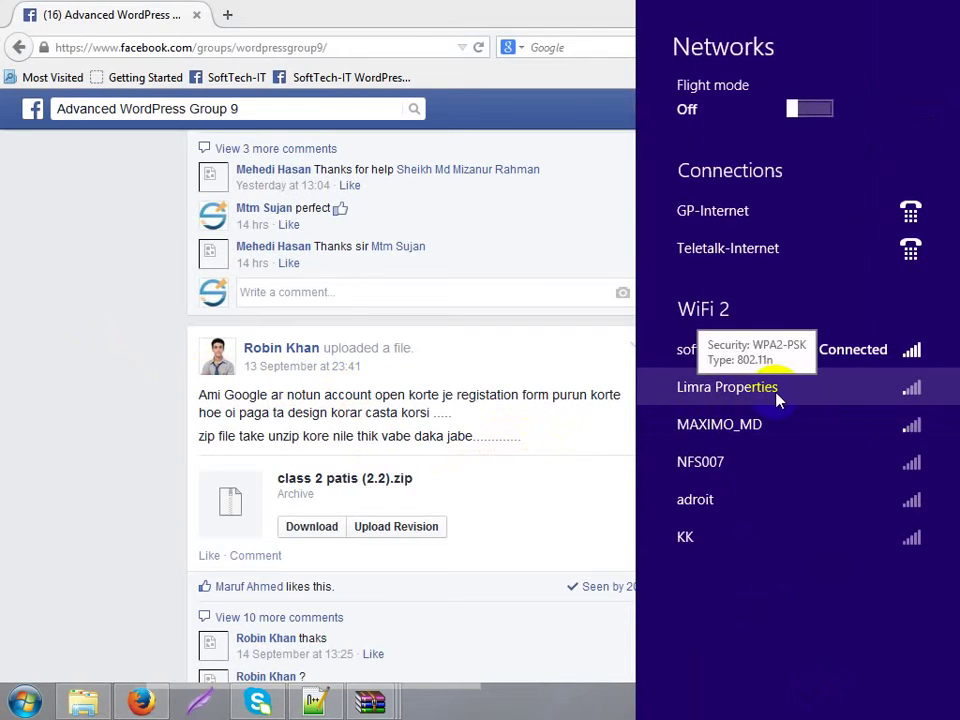
{"action": "left_click", "coordinate": [481, 410]}
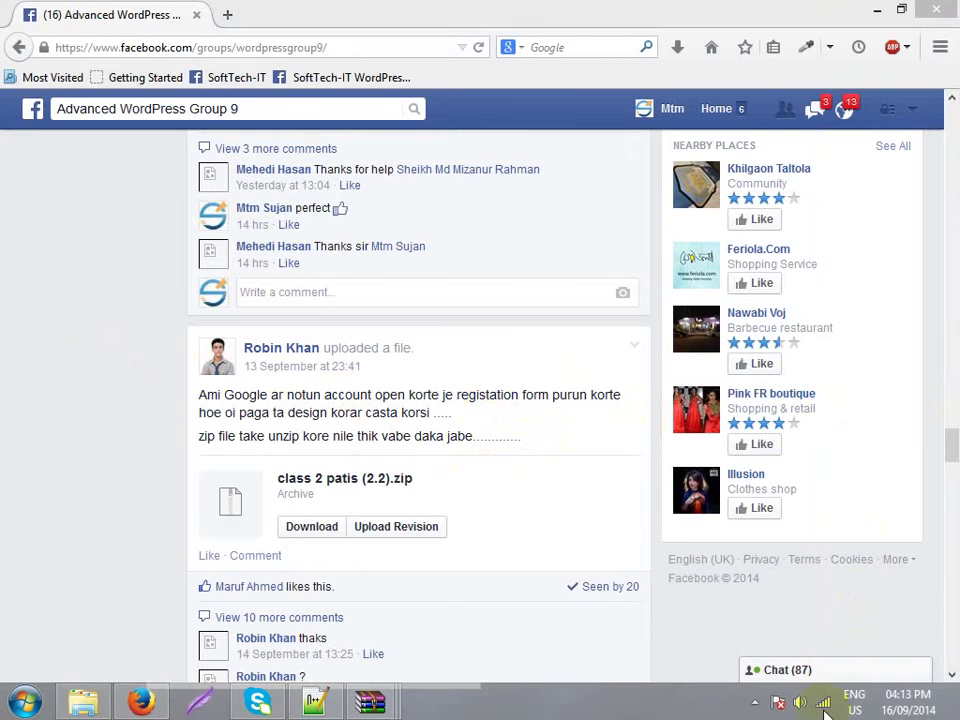
{"action": "left_click", "coordinate": [823, 706]}
{"action": "left_click", "coordinate": [497, 395]}
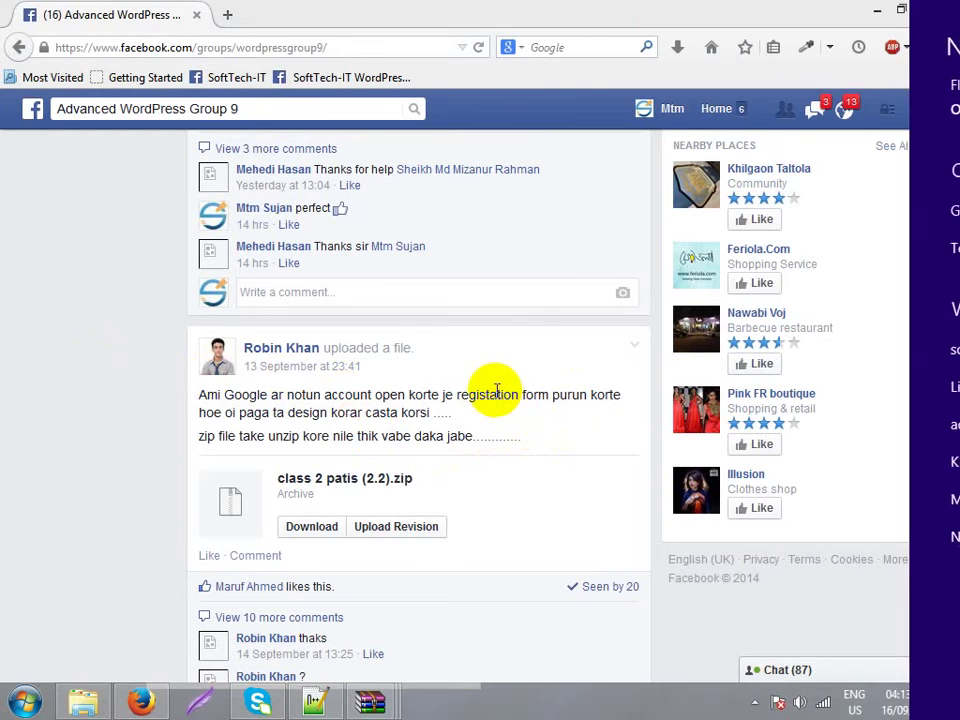
Download class 2 patis (2.2).zip and open its folder's index.html in Firefox.
{"action": "left_click", "coordinate": [297, 535]}
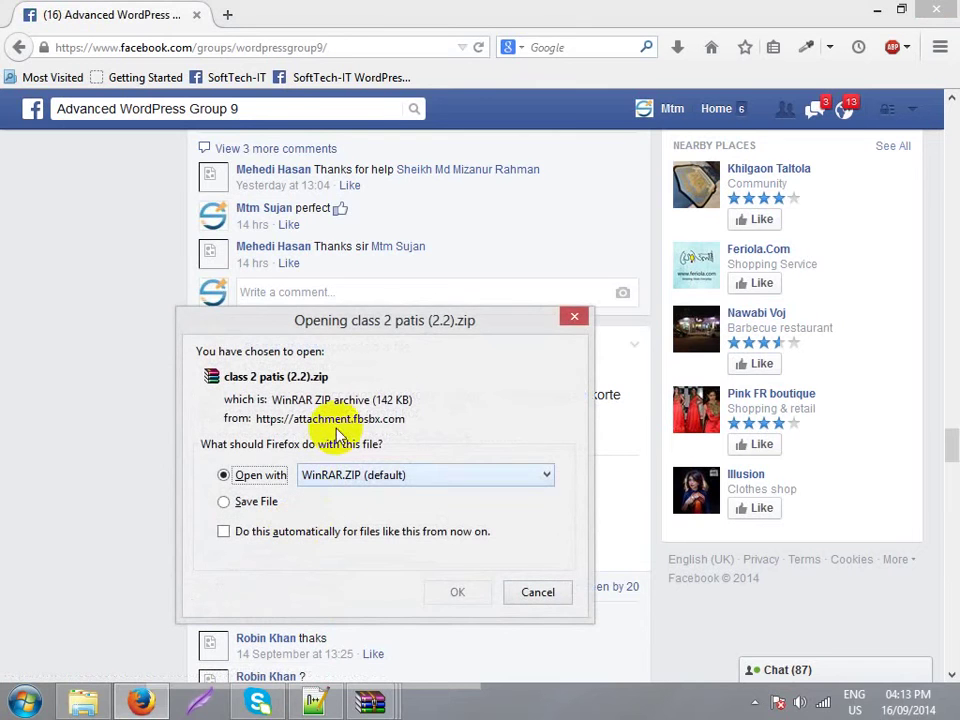
{"action": "left_click", "coordinate": [454, 593]}
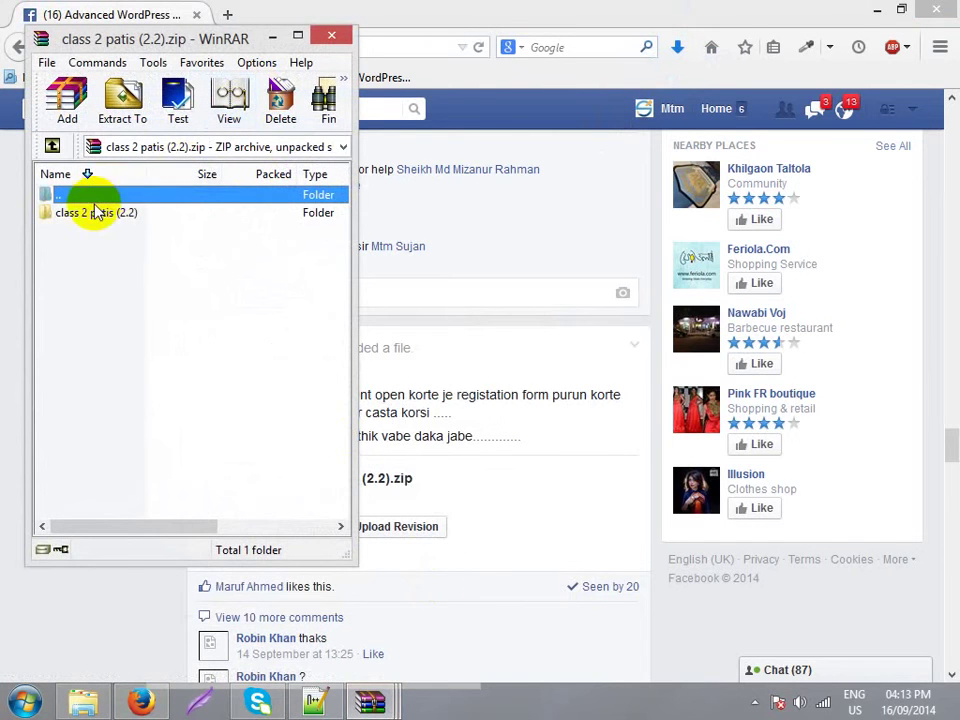
{"action": "double_click", "coordinate": [90, 211]}
{"action": "left_click", "coordinate": [78, 249]}
{"action": "double_click", "coordinate": [78, 252]}
On Facebook, start then cancel the next archive download, and switch to the Google Account Form tab.
{"action": "left_click", "coordinate": [71, 15]}
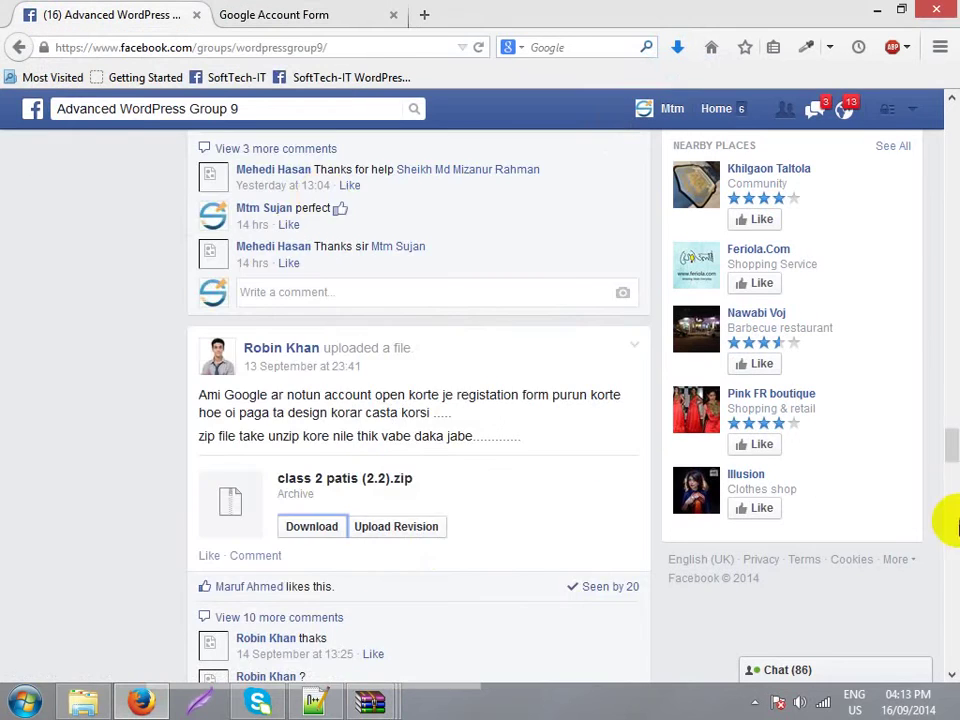
{"action": "left_click_drag", "start_coordinate": [943, 439], "coordinate": [948, 414]}
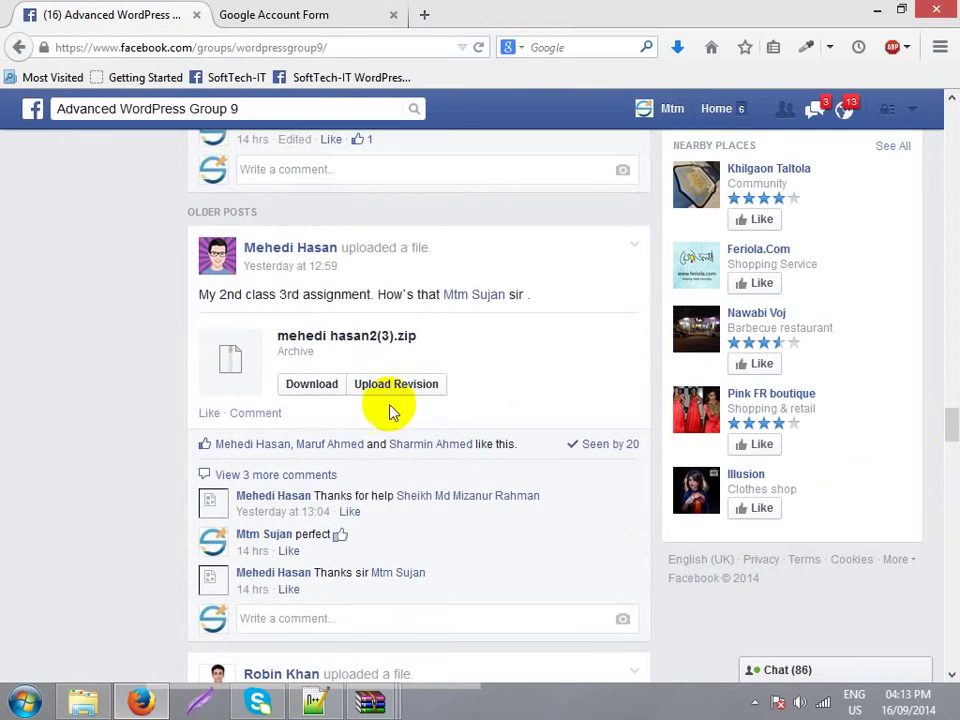
{"action": "left_click", "coordinate": [314, 386]}
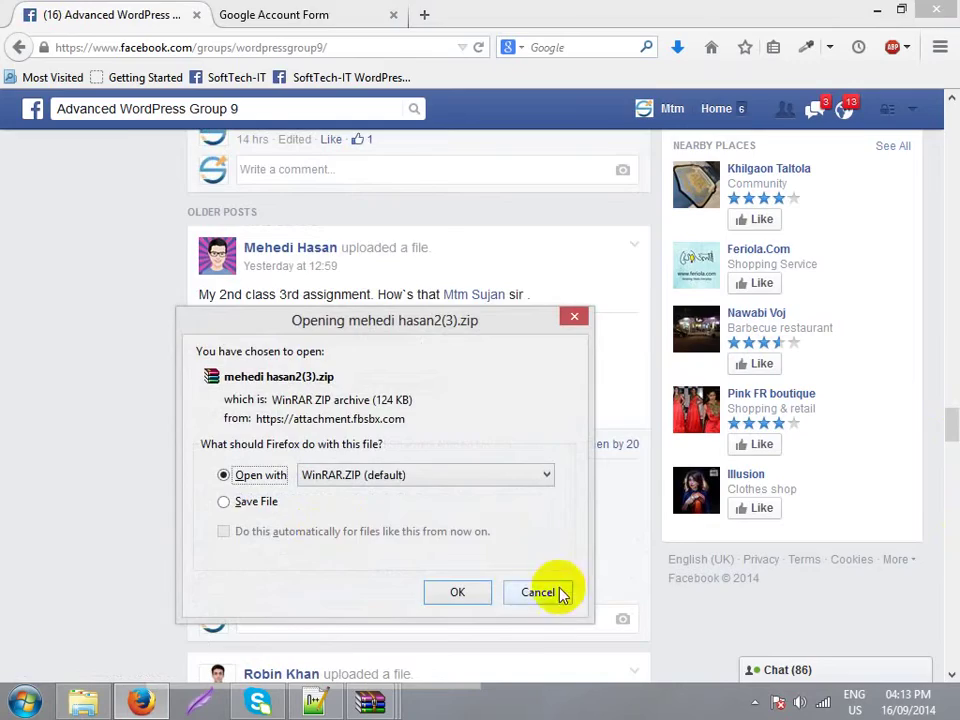
{"action": "left_click", "coordinate": [540, 592]}
{"action": "key", "text": "ctrl+Tab"}
{"action": "right_click", "coordinate": [285, 147]}
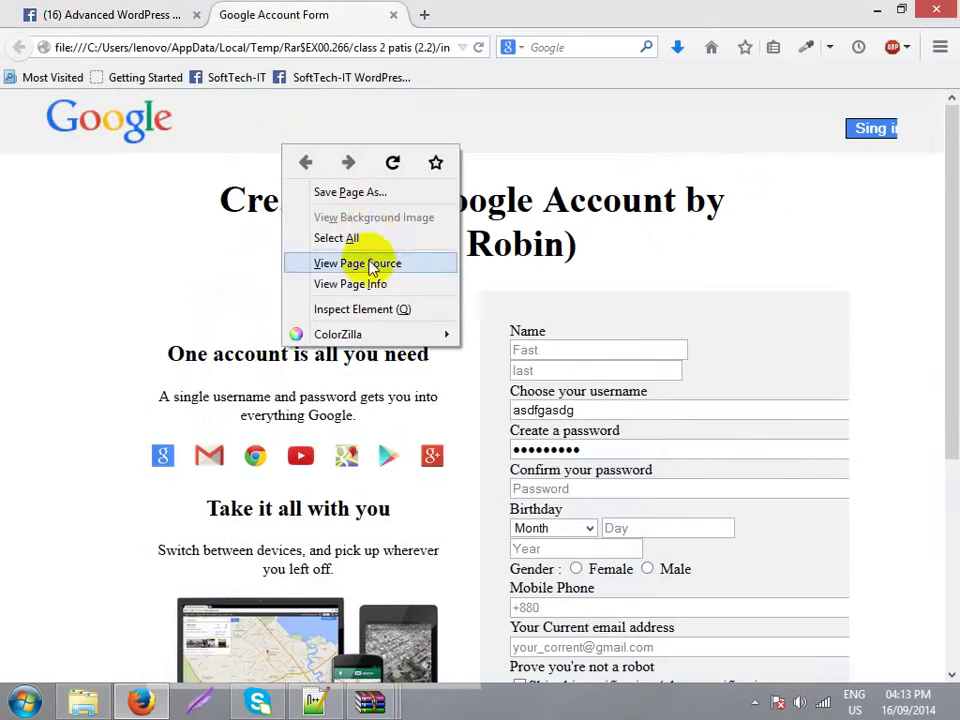
View the Google Account Form source and point out the closing header tag on line 18.
{"action": "left_click", "coordinate": [357, 263]}
{"action": "scroll", "coordinate": [943, 118], "scroll_direction": "down", "scroll_amount": 15}
{"action": "scroll", "coordinate": [950, 100], "scroll_direction": "up", "scroll_amount": 2}
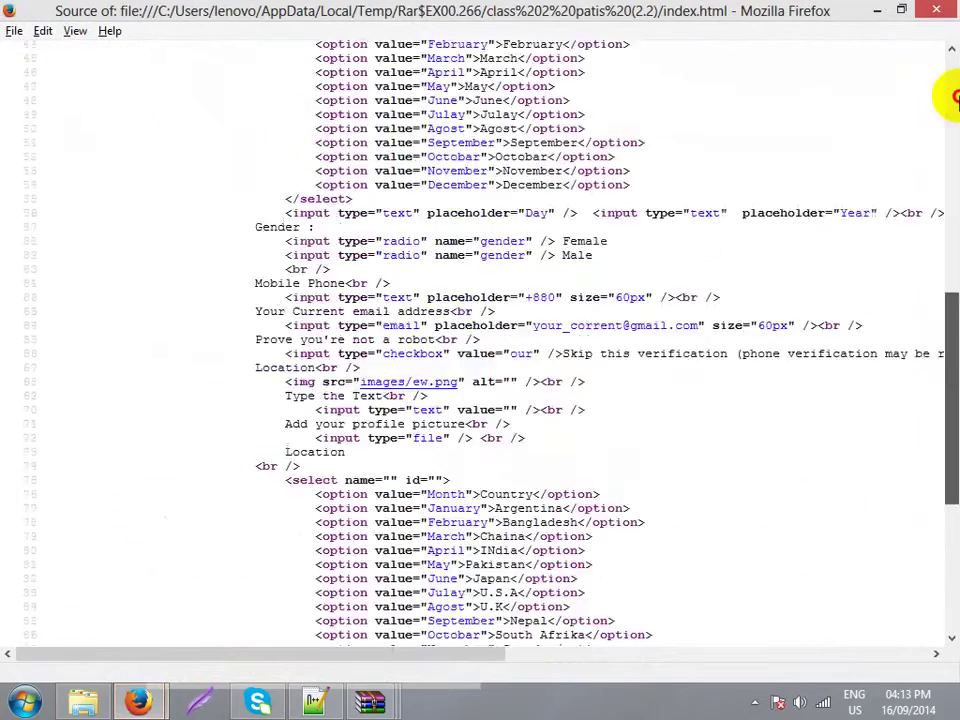
{"action": "scroll", "coordinate": [950, 100], "scroll_direction": "up", "scroll_amount": 15}
{"action": "scroll", "coordinate": [943, 503], "scroll_direction": "down", "scroll_amount": 20}
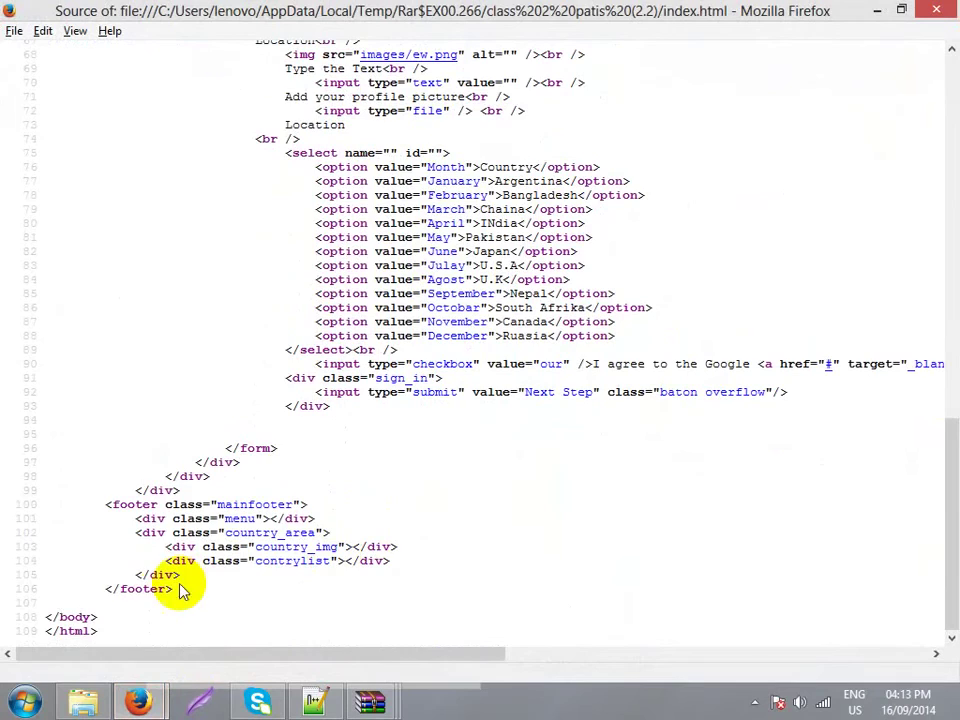
{"action": "scroll", "coordinate": [943, 467], "scroll_direction": "up", "scroll_amount": 20}
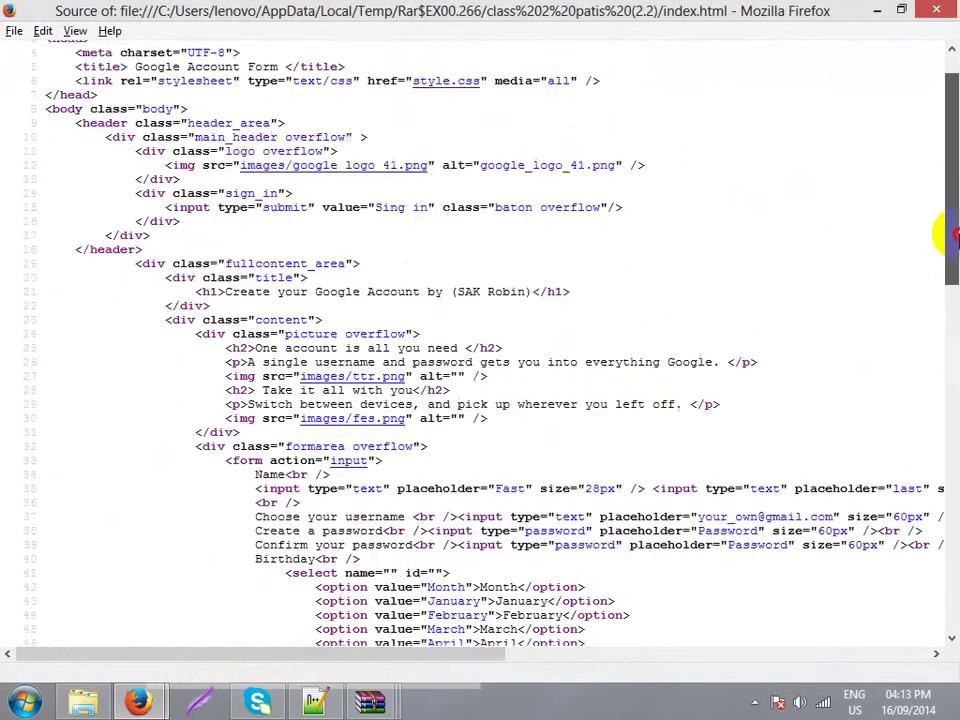
{"action": "scroll", "coordinate": [67, 293], "scroll_direction": "down", "scroll_amount": 3}
{"action": "left_click", "coordinate": [72, 184]}
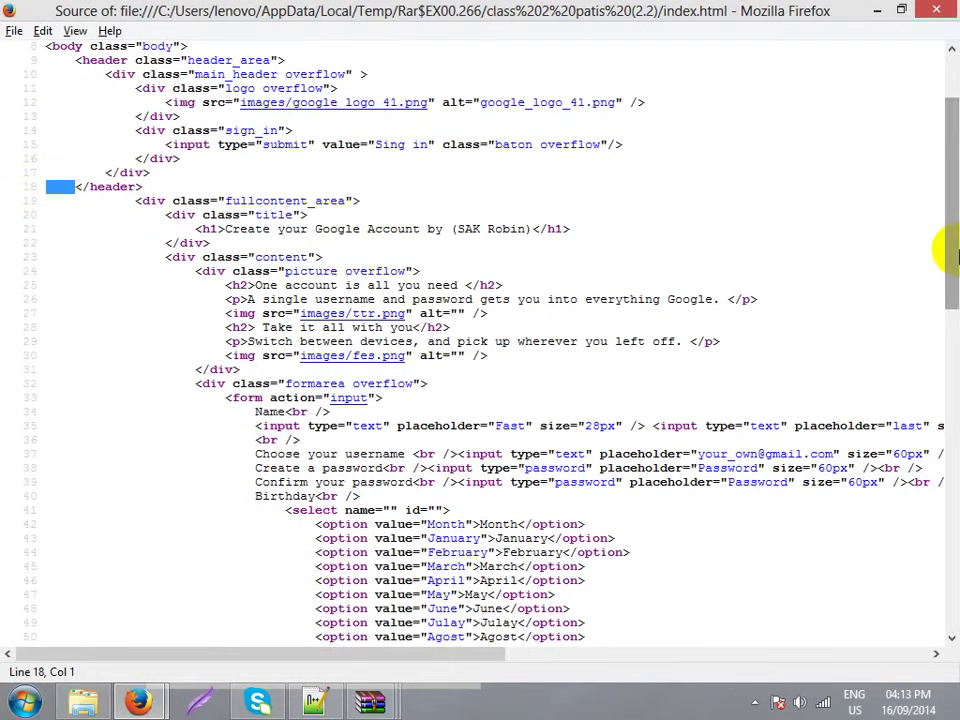
Point out the header after the body tag and the closing footer's indentation, then close source and tab.
{"action": "left_click_drag", "start_coordinate": [943, 251], "coordinate": [943, 171]}
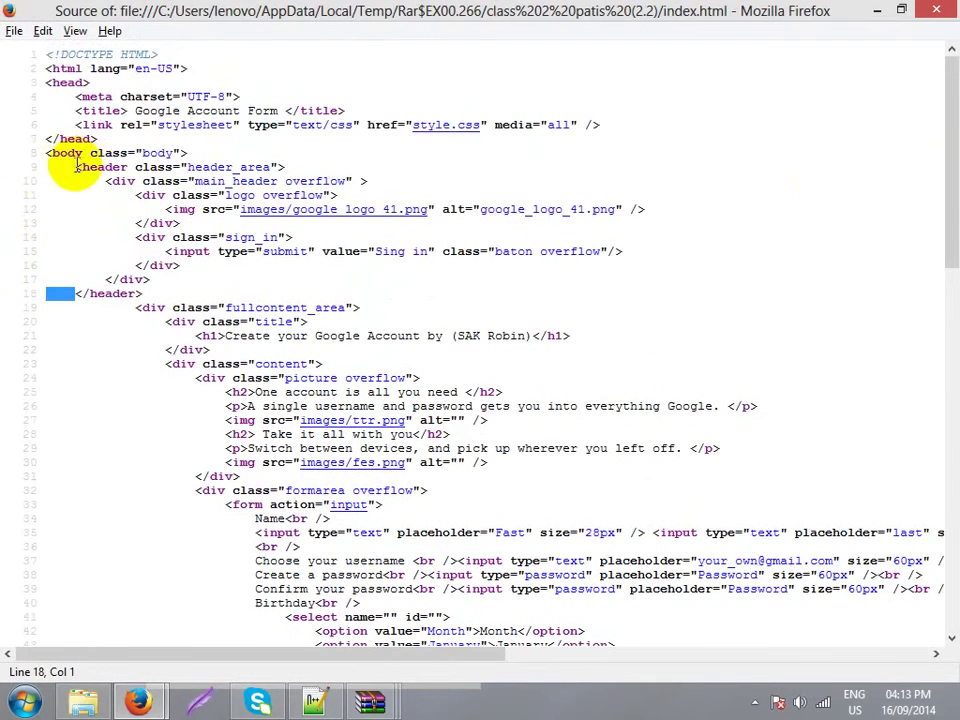
{"action": "left_click_drag", "start_coordinate": [77, 167], "coordinate": [17, 167]}
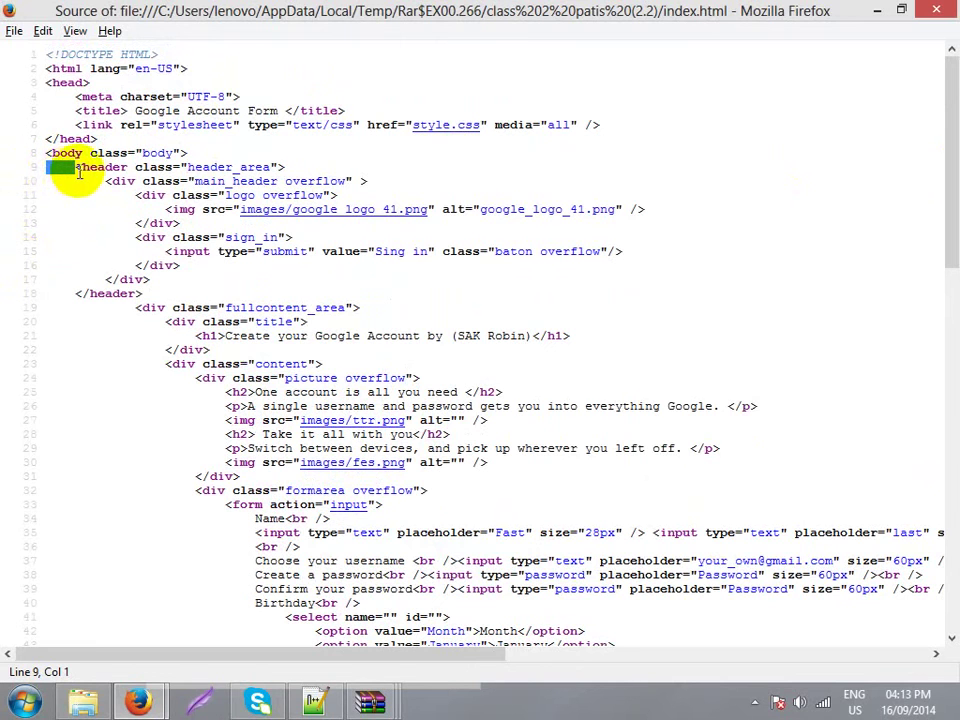
{"action": "left_click_drag", "start_coordinate": [943, 171], "coordinate": [943, 600]}
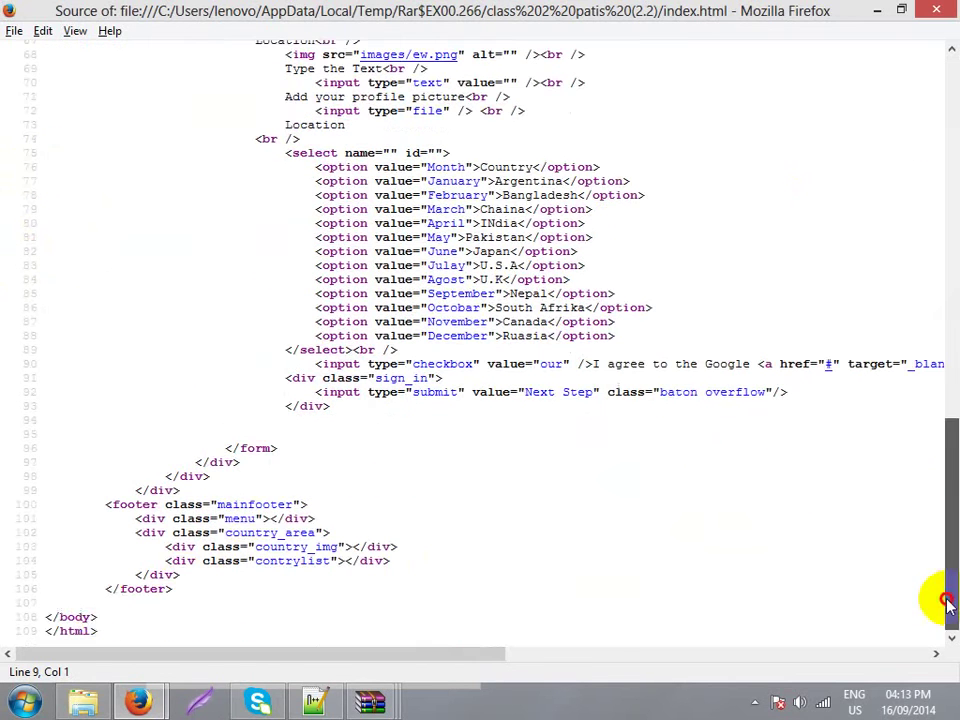
{"action": "left_click_drag", "start_coordinate": [50, 590], "coordinate": [104, 589]}
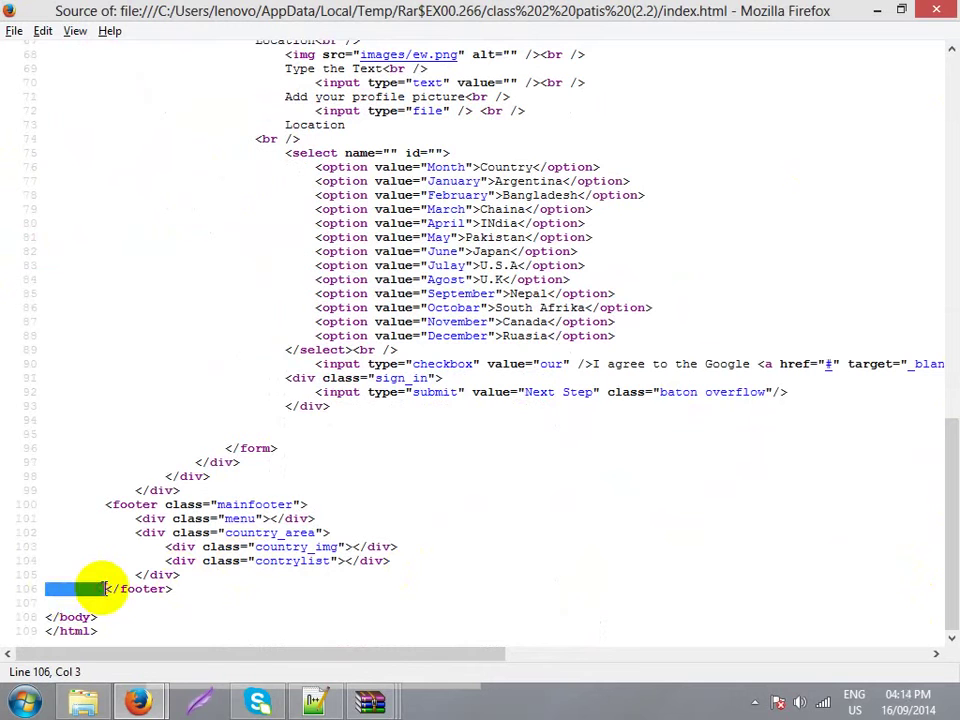
{"action": "left_click", "coordinate": [936, 10]}
{"action": "left_click", "coordinate": [405, 14]}
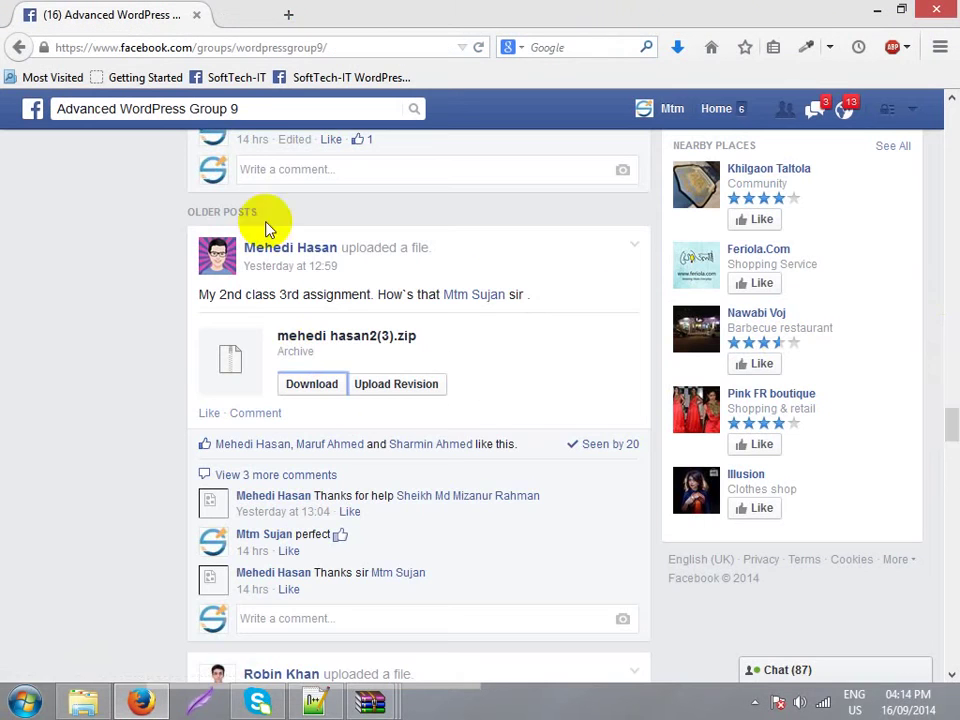
Download index.zip from the group post and open its index.html bike page in Firefox.
{"action": "left_click_drag", "start_coordinate": [949, 429], "coordinate": [936, 493]}
{"action": "left_click", "coordinate": [322, 318]}
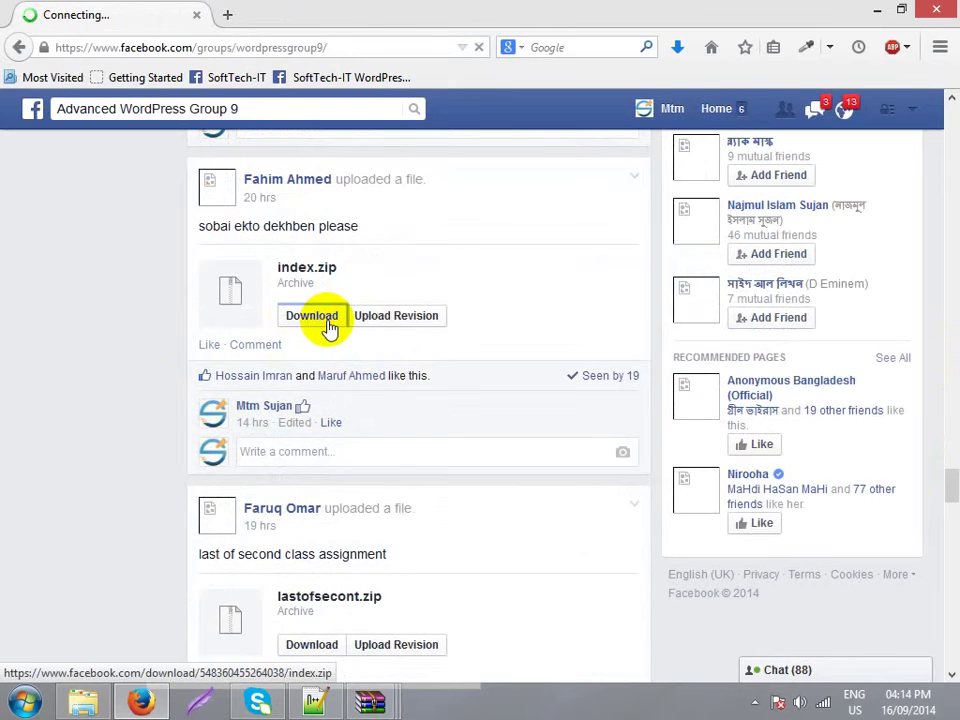
{"action": "left_click", "coordinate": [455, 593]}
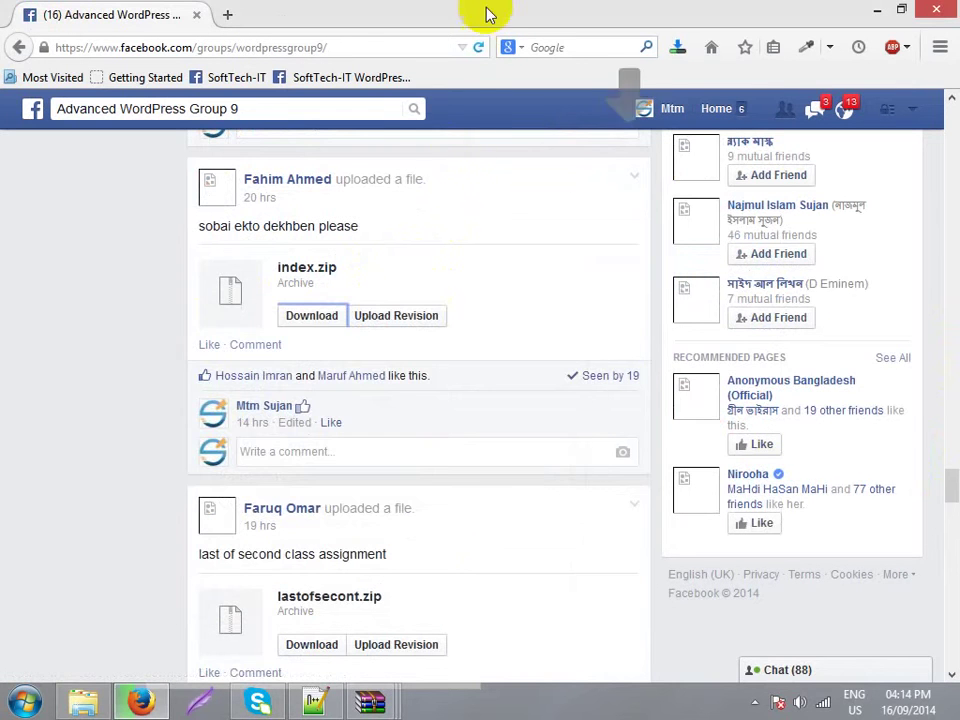
{"action": "left_click", "coordinate": [623, 47]}
{"action": "left_click", "coordinate": [680, 47]}
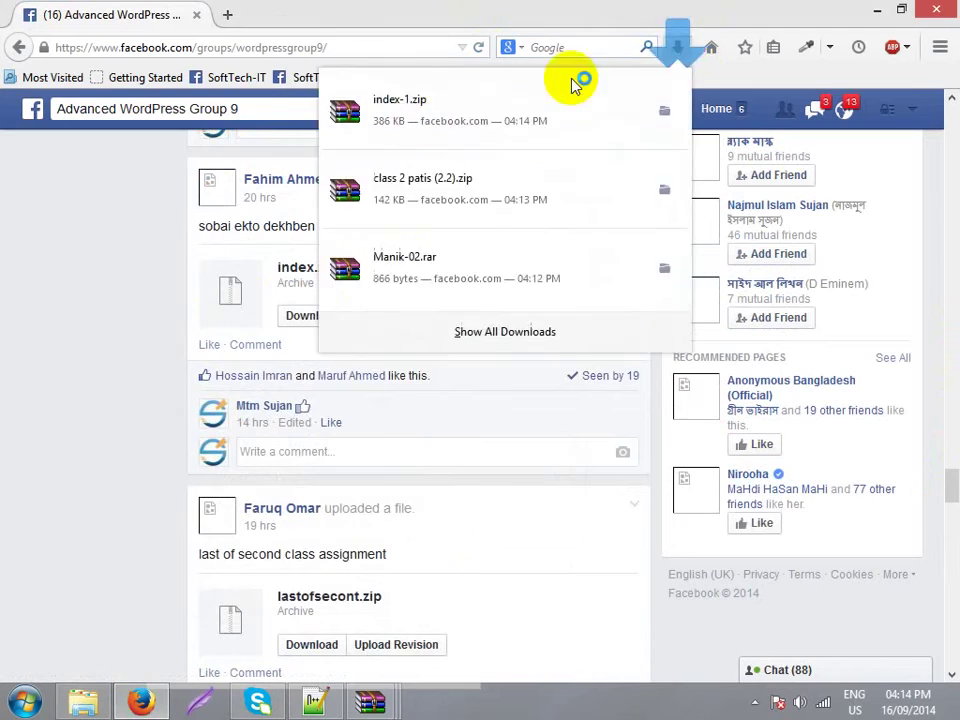
{"action": "left_click", "coordinate": [560, 100]}
{"action": "double_click", "coordinate": [105, 238]}
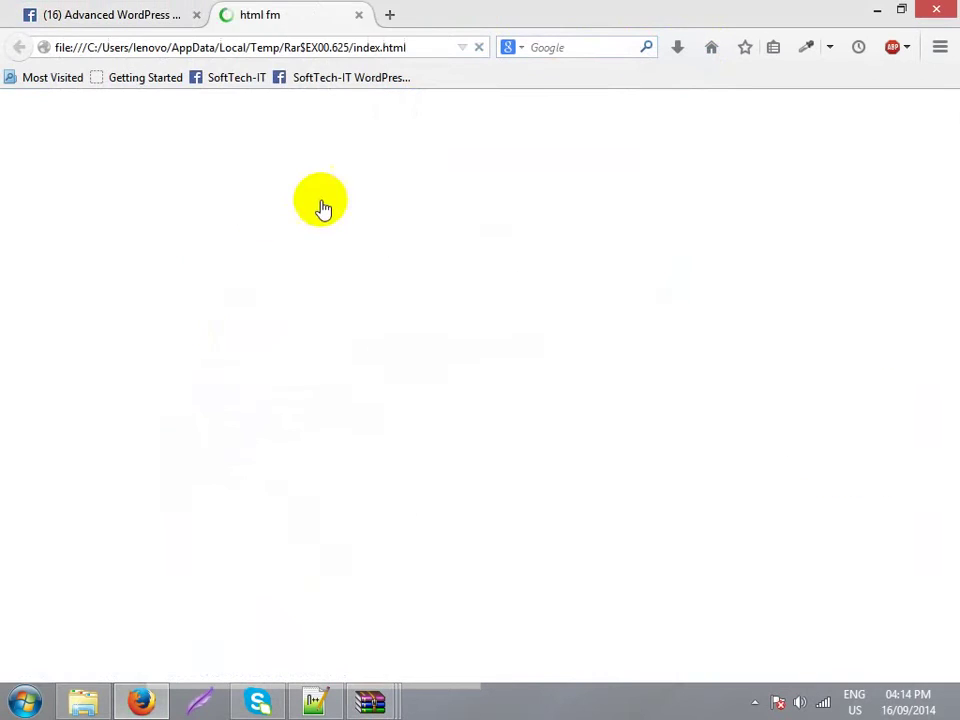
View the bike page's source, then close the source view and the bike page tab.
{"action": "right_click", "coordinate": [399, 189]}
{"action": "right_click", "coordinate": [588, 133]}
{"action": "left_click", "coordinate": [625, 251]}
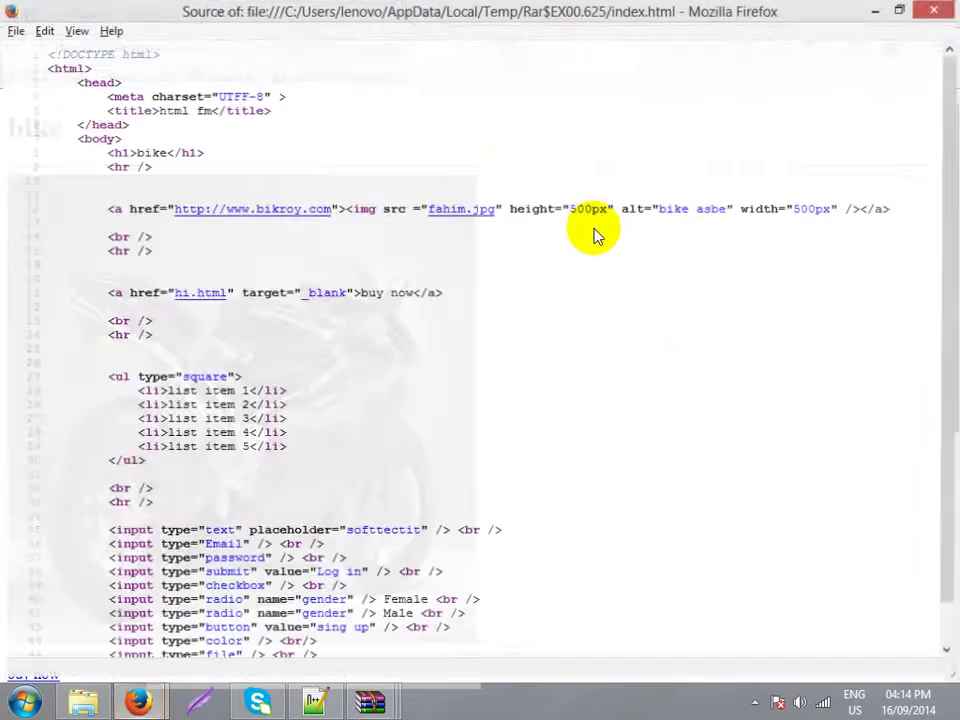
{"action": "left_click_drag", "start_coordinate": [943, 600], "coordinate": [943, 90]}
{"action": "left_click", "coordinate": [938, 12]}
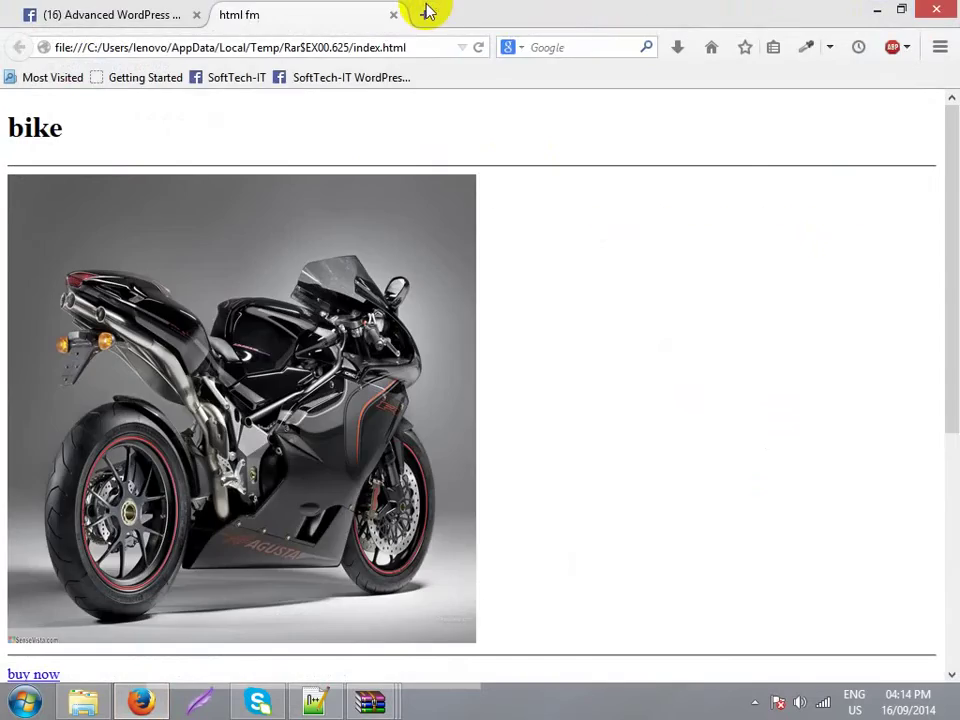
{"action": "left_click", "coordinate": [393, 17]}
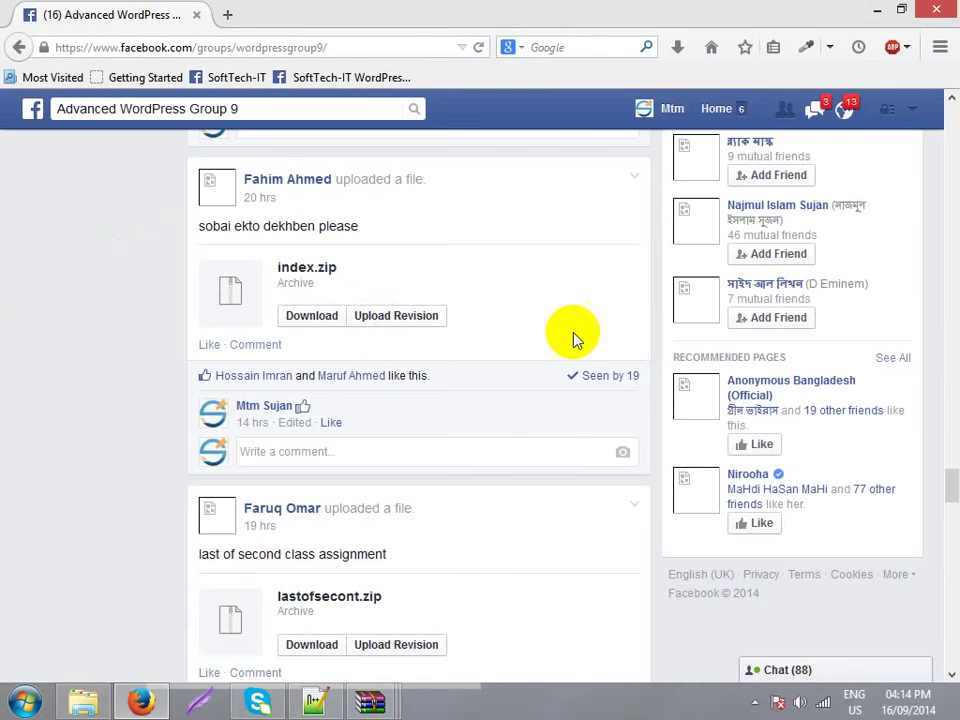
Open a chat, type and delete 'kothay', close the chat, and go to the Facebook home feed.
{"action": "left_click_drag", "start_coordinate": [953, 482], "coordinate": [955, 107]}
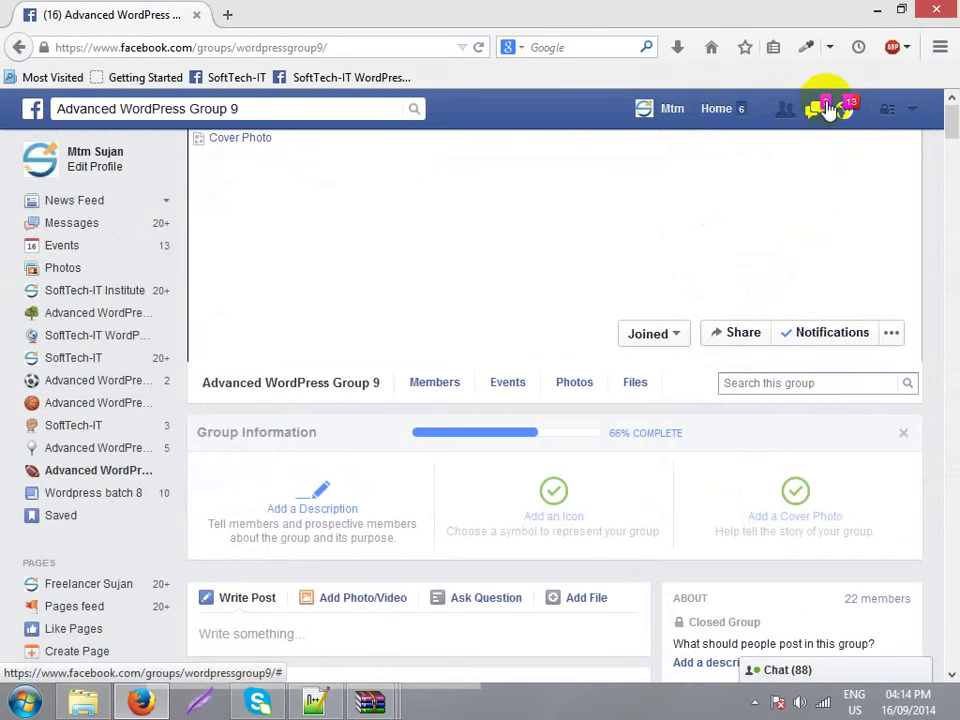
{"action": "left_click", "coordinate": [822, 107]}
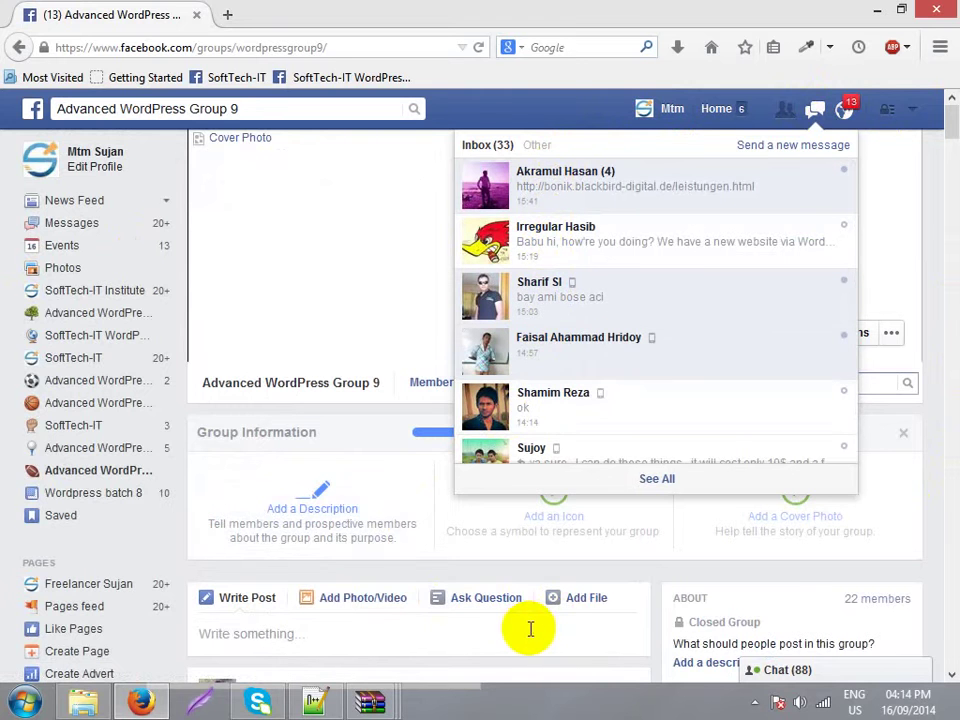
{"action": "left_click", "coordinate": [555, 321]}
{"action": "type", "text": "kotha"}
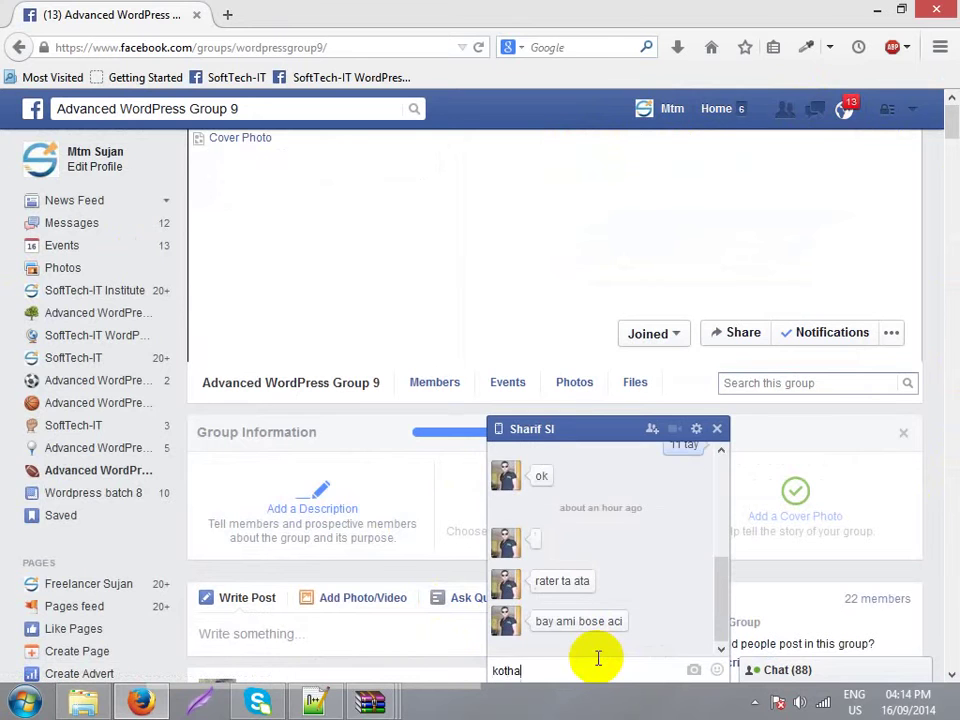
{"action": "type", "text": "y"}
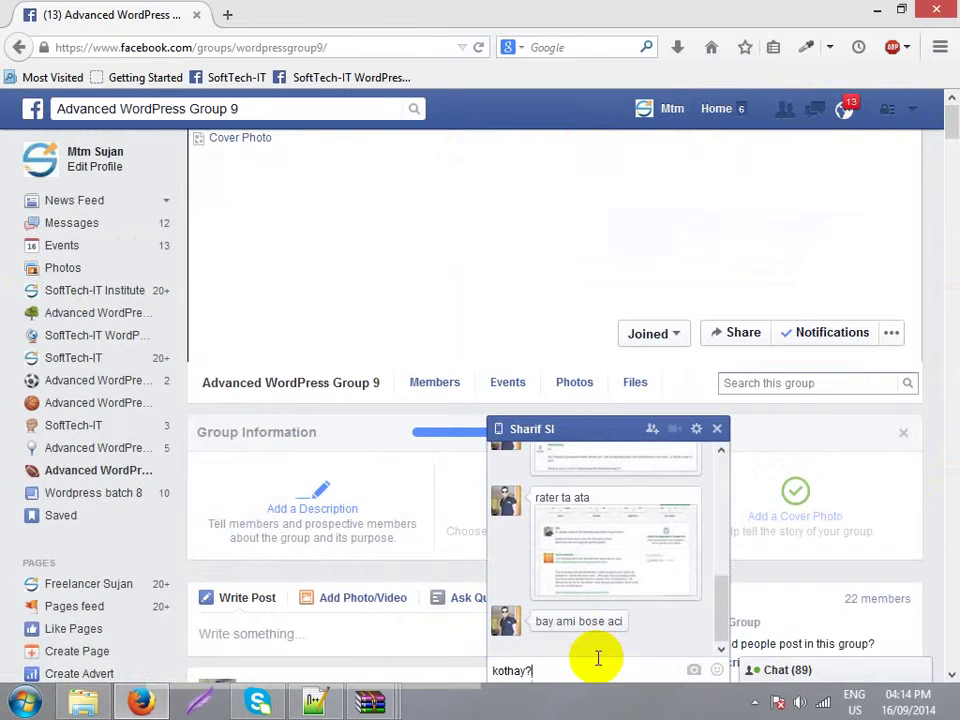
{"action": "key", "text": "BackSpace"}
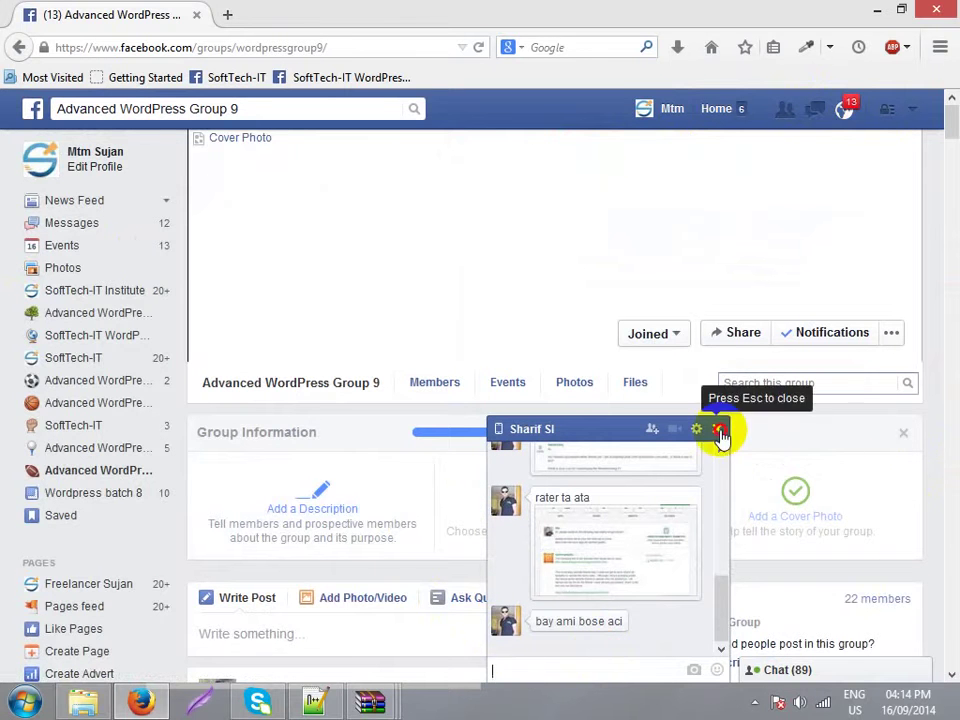
{"action": "left_click", "coordinate": [717, 428]}
{"action": "left_click", "coordinate": [724, 109]}
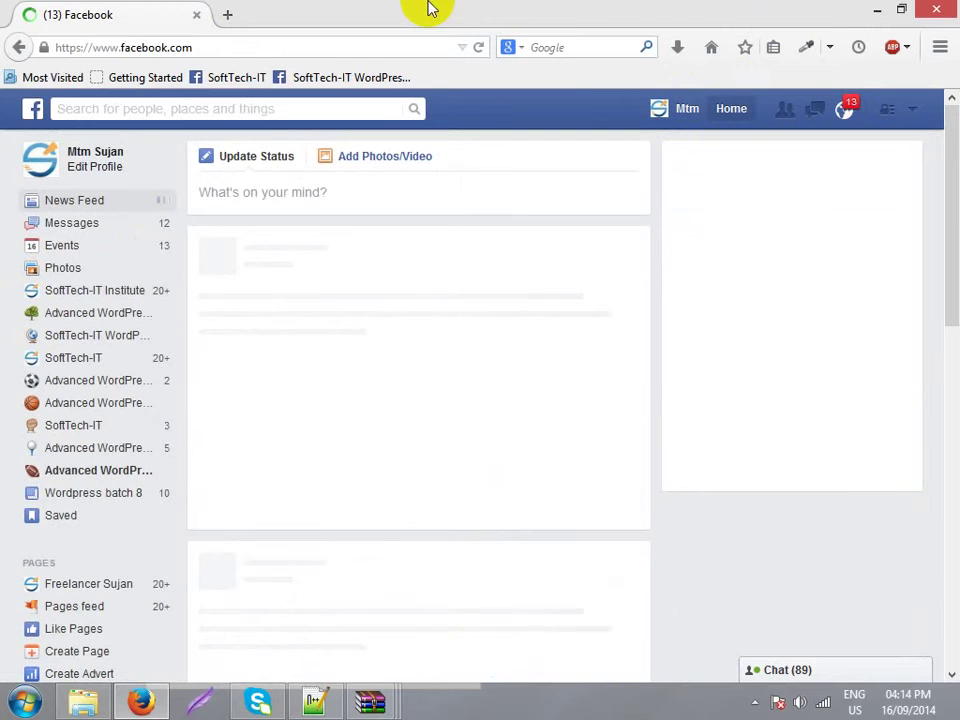
Open index.html from F:\wordpress batch 9\class 3 for editing in Notepad++.
{"action": "left_click", "coordinate": [83, 701]}
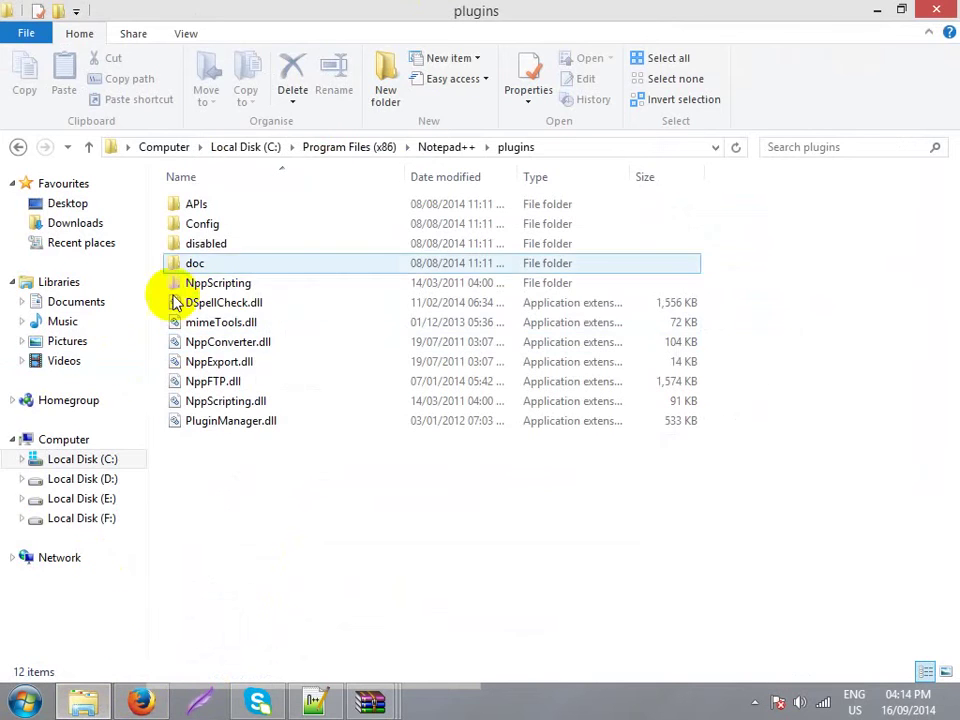
{"action": "left_click", "coordinate": [55, 499]}
{"action": "left_click", "coordinate": [55, 518]}
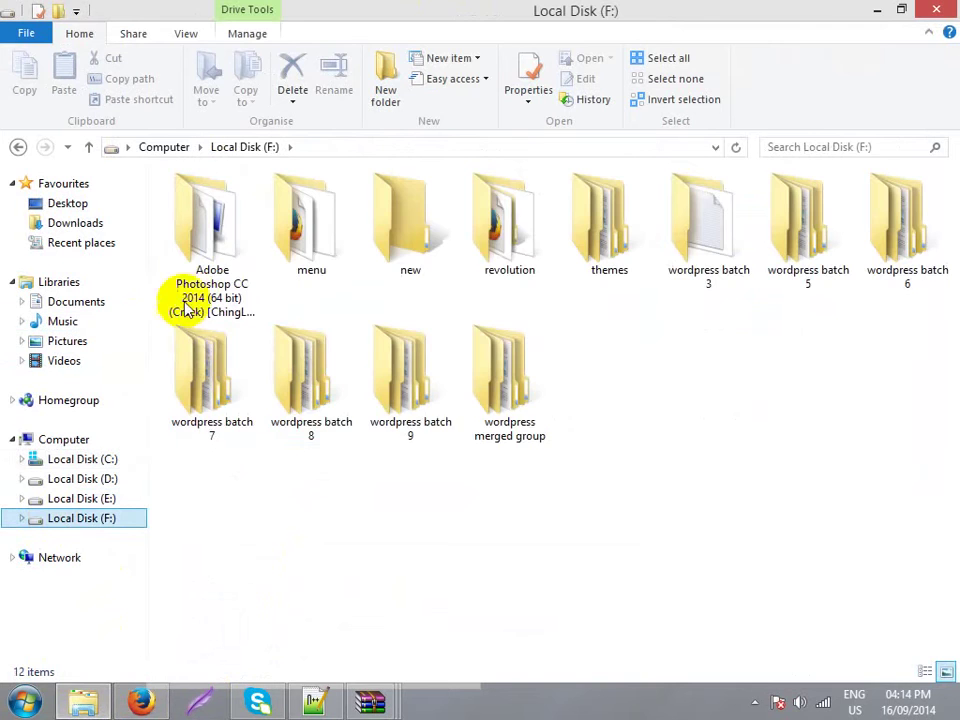
{"action": "double_click", "coordinate": [412, 380]}
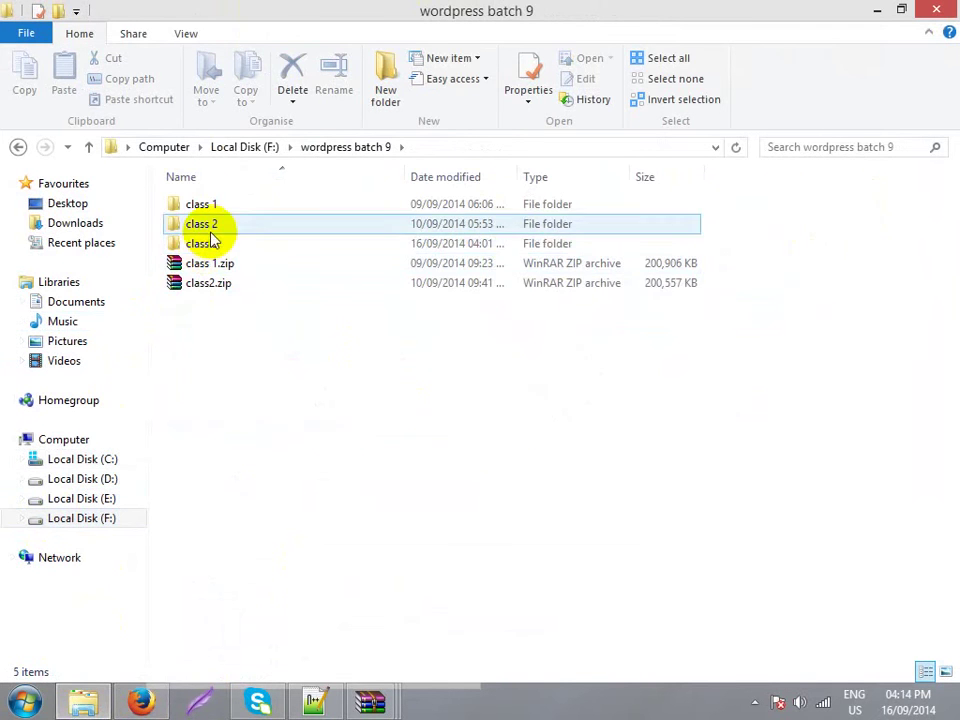
{"action": "double_click", "coordinate": [208, 242]}
{"action": "right_click", "coordinate": [213, 210]}
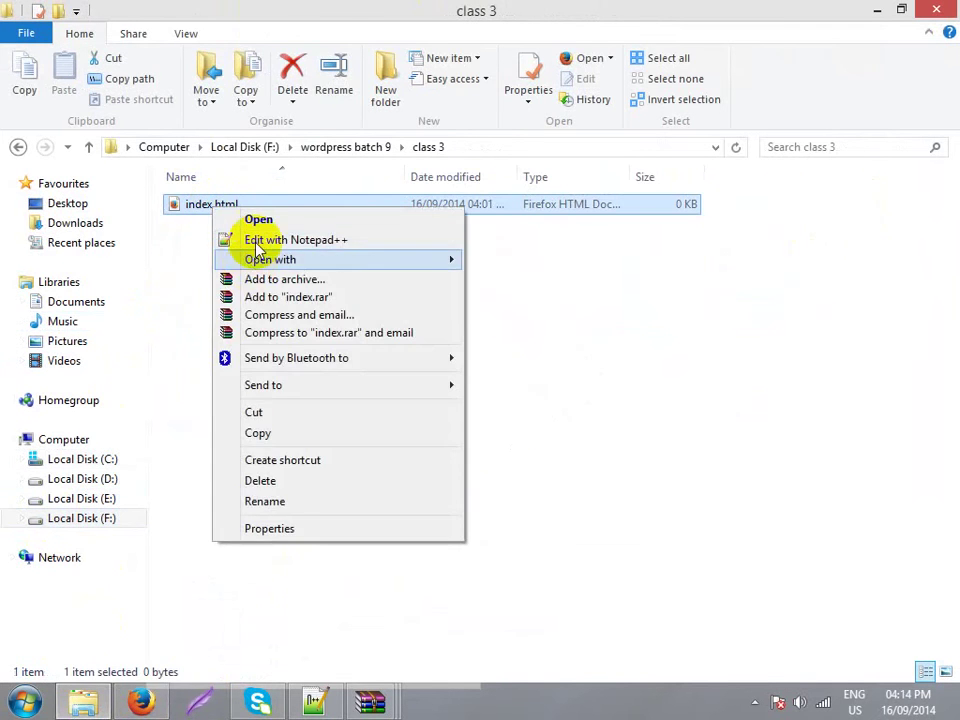
{"action": "left_click", "coordinate": [258, 241]}
Type the <!DOCTYPE html> declaration followed by an empty <html></html> element.
{"action": "type", "text": "<h"}
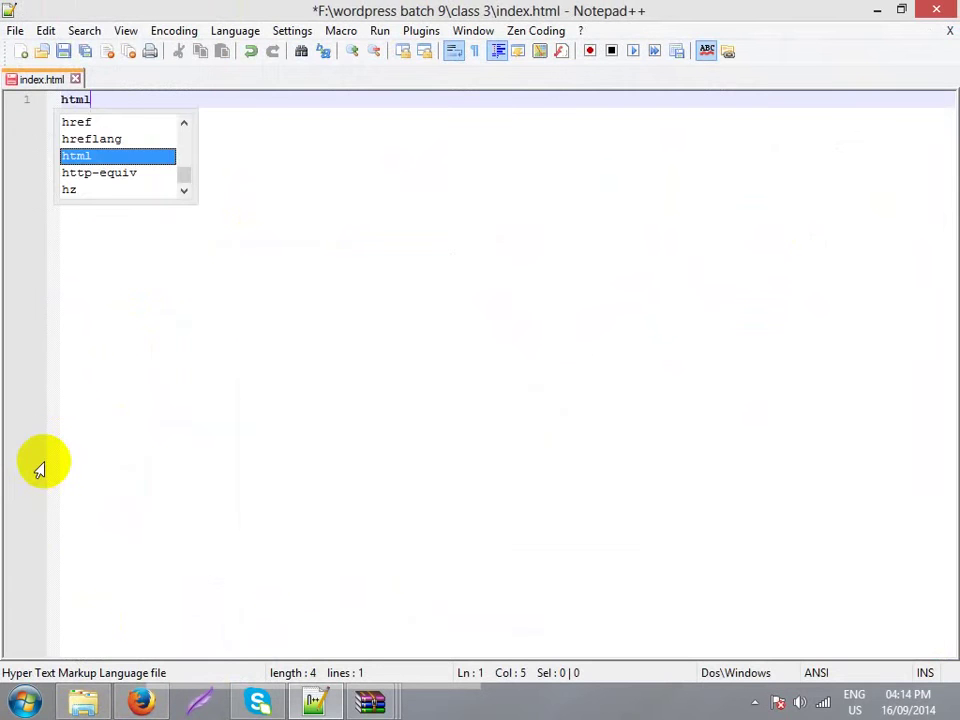
{"action": "key", "text": "BackSpace"}
{"action": "key", "text": "BackSpace"}
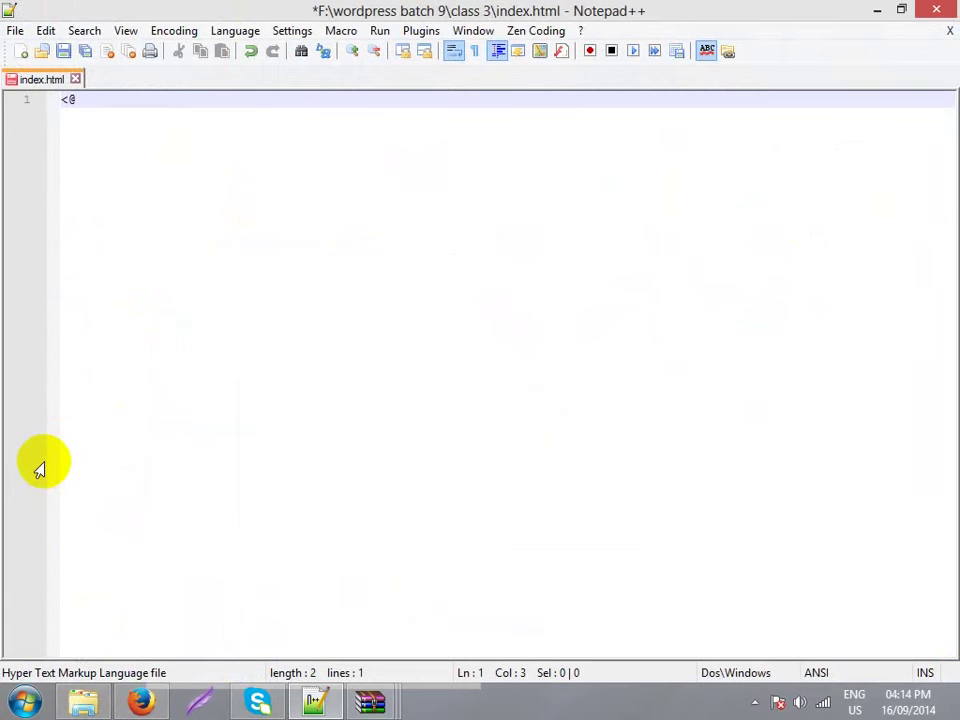
{"action": "type", "text": "<!a"}
{"action": "key", "text": "BackSpace"}
{"action": "type", "text": "DOCTYPE html>"}
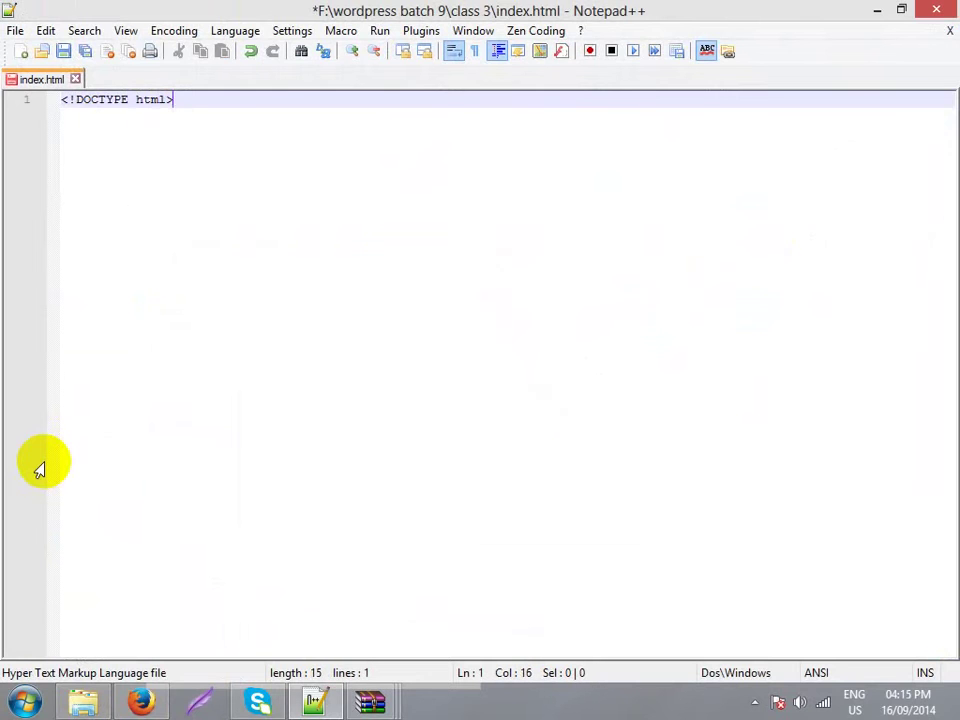
{"action": "key", "text": "Return"}
{"action": "type", "text": "<html>"}
{"action": "key", "text": "Return"}
{"action": "key", "text": "Return"}
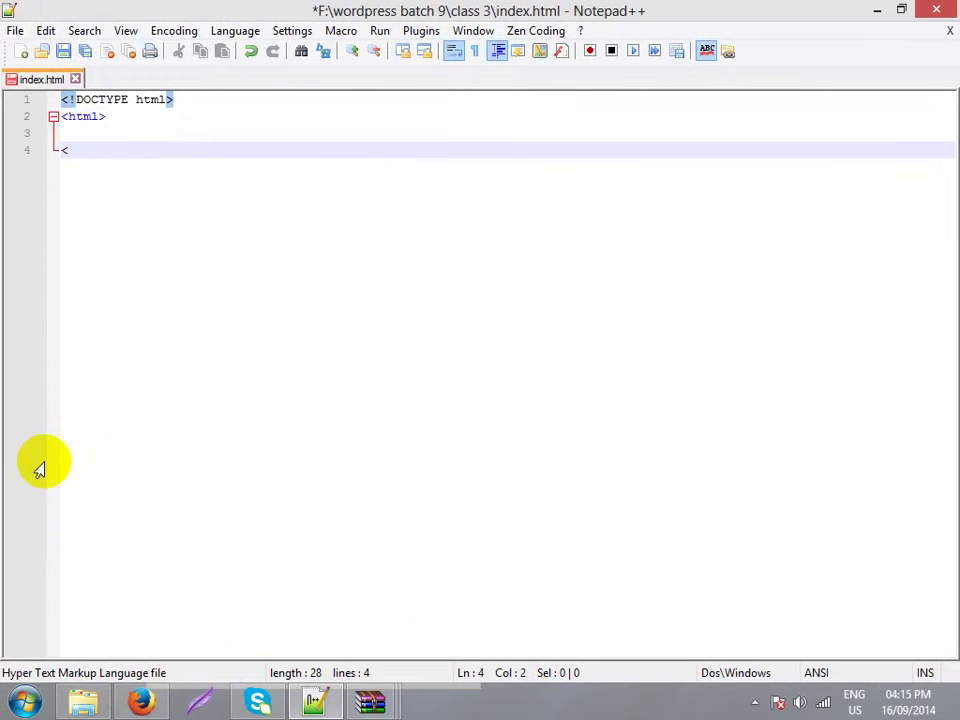
{"action": "type", "text": "/html>"}
{"action": "key", "text": "Up"}
{"action": "key", "text": "Tab"}
Add an indented <head></head> section inside the html element.
{"action": "type", "text": "<"}
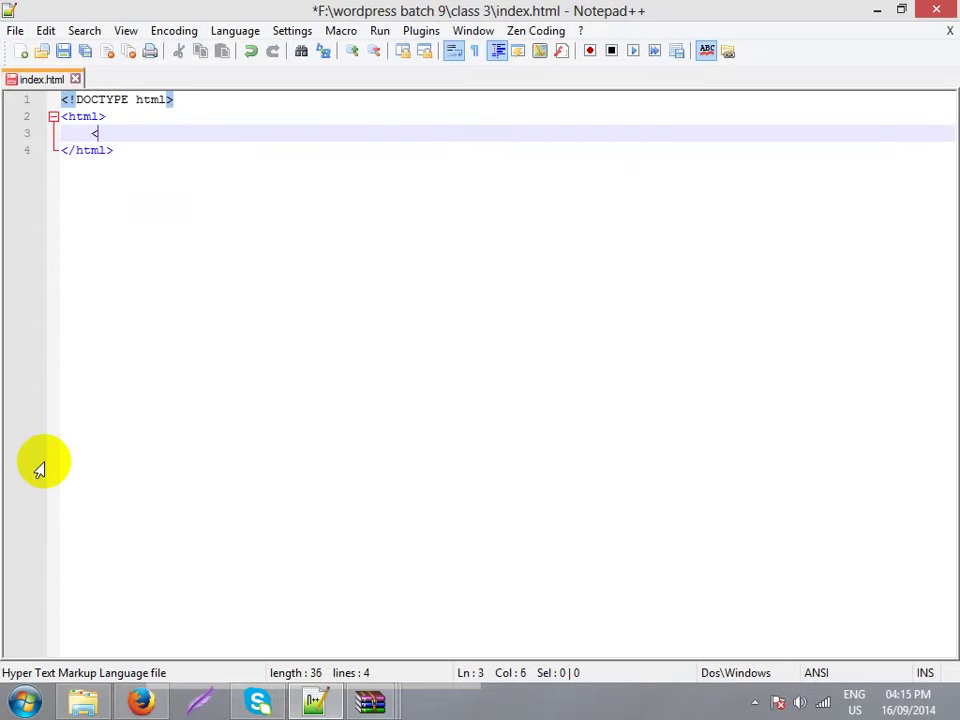
{"action": "type", "text": "head<"}
{"action": "key", "text": "Return"}
{"action": "key", "text": "Return"}
{"action": "key", "text": "BackSpace"}
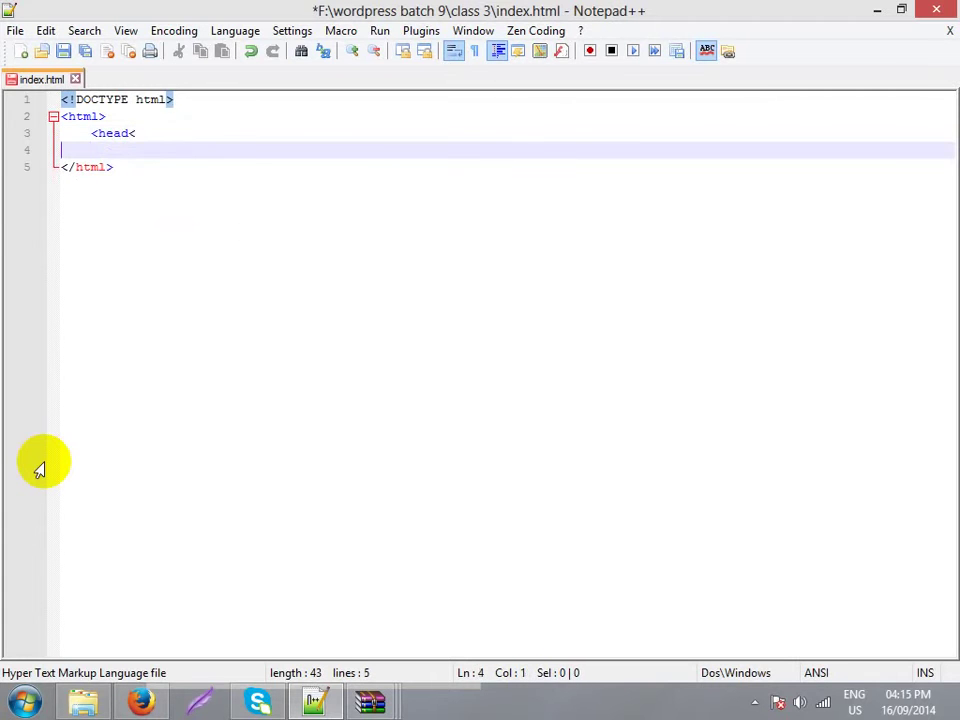
{"action": "key", "text": "BackSpace"}
{"action": "key", "text": "BackSpace"}
{"action": "key", "text": "Return"}
{"action": "key", "text": "Return"}
{"action": "type", "text": "<"}
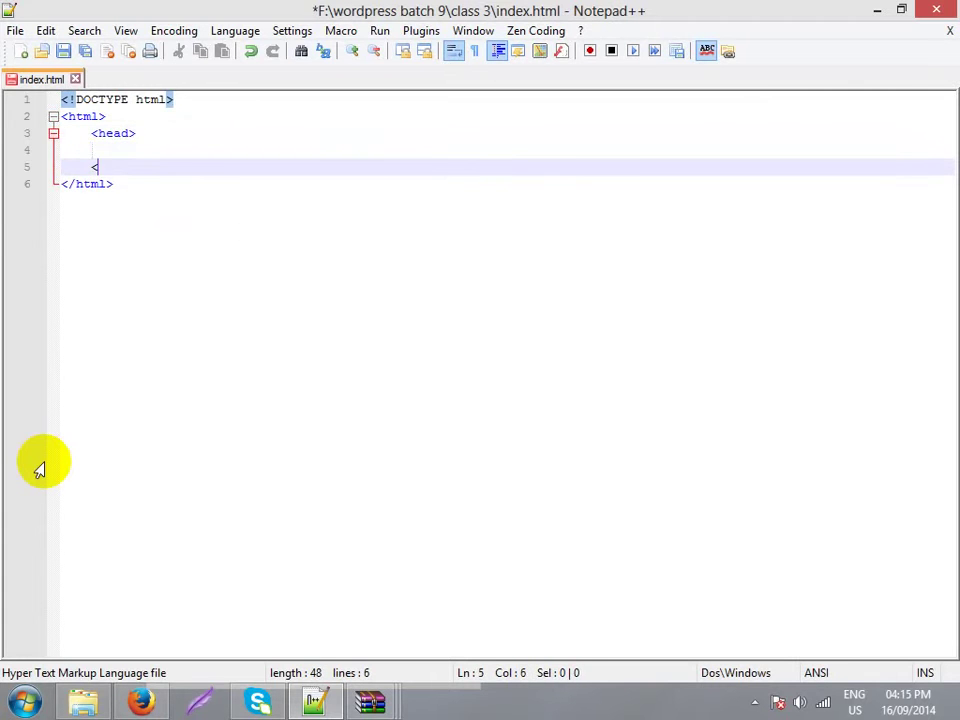
{"action": "type", "text": "?hea"}
{"action": "key", "text": "BackSpace"}
{"action": "key", "text": "BackSpace"}
{"action": "key", "text": "BackSpace"}
{"action": "type", "text": "/head>"}
{"action": "key", "text": "Return"}
Add a <body></body> section below the head.
{"action": "key", "text": "Return"}
{"action": "key", "text": "BackSpace"}
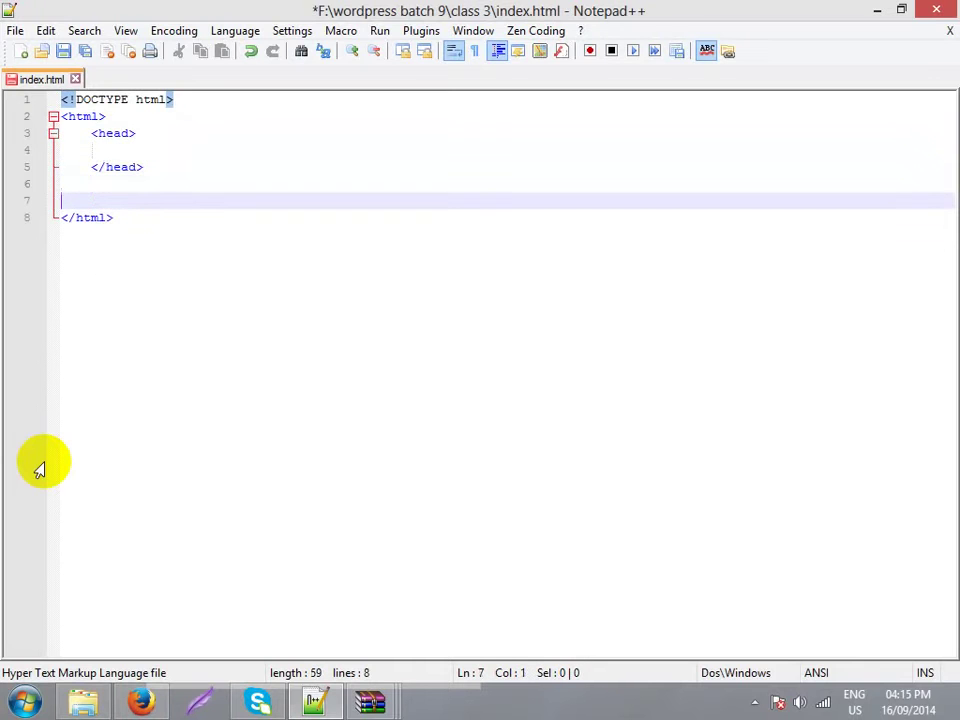
{"action": "key", "text": "BackSpace"}
{"action": "type", "text": "<body>"}
{"action": "key", "text": "Return"}
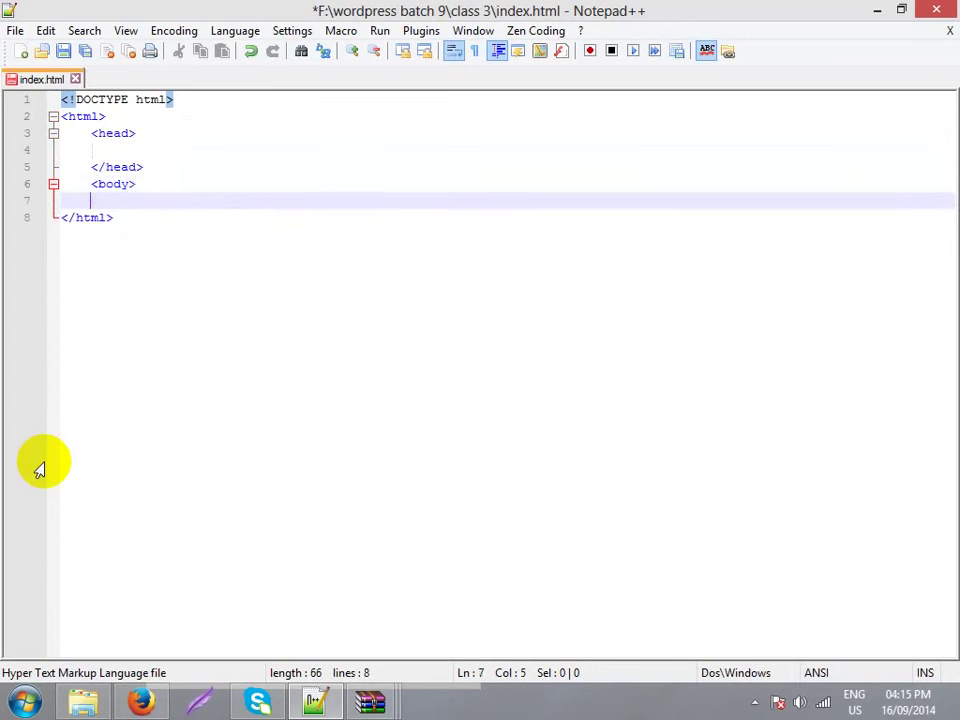
{"action": "key", "text": "Return"}
{"action": "type", "text": "</body>"}
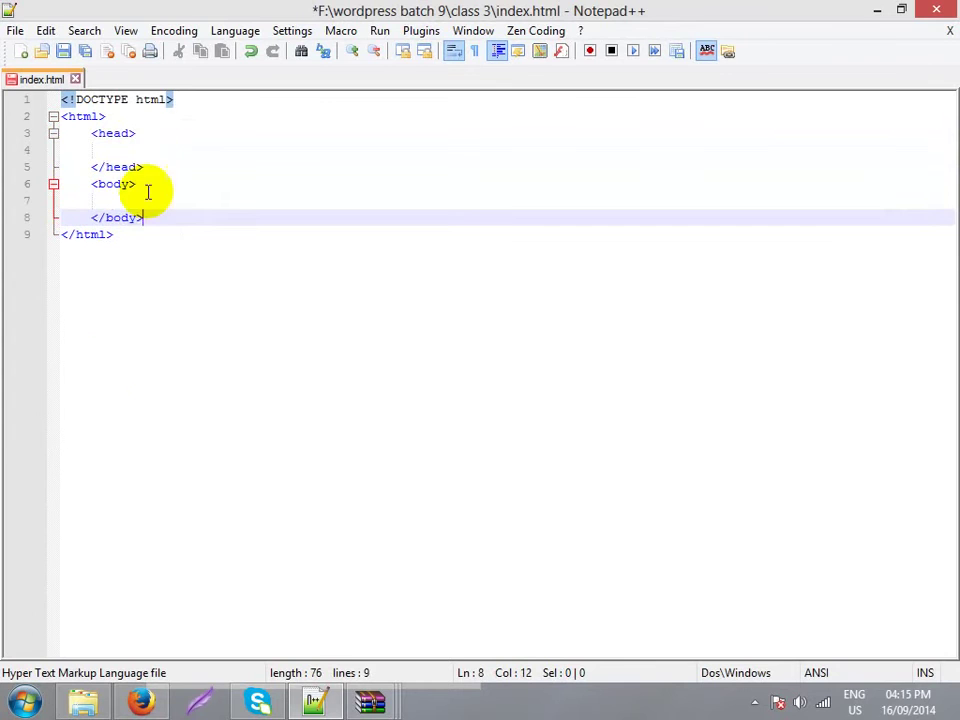
Save, then add a UTF-8 meta charset line and an empty <title></title> in the head.
{"action": "left_click", "coordinate": [149, 143]}
{"action": "key", "text": "ctrl+s"}
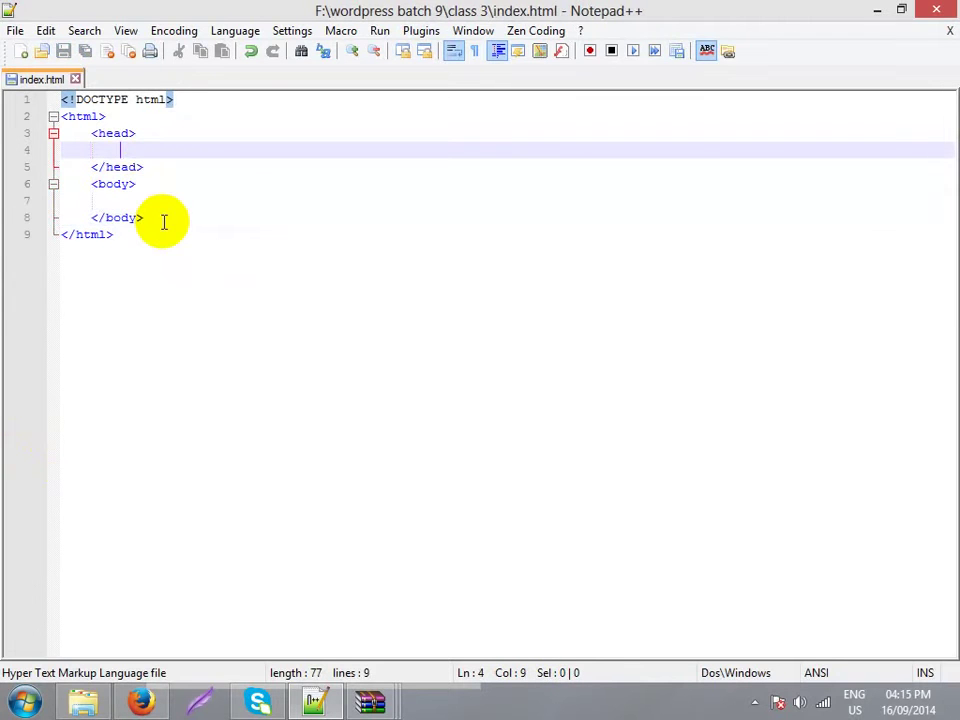
{"action": "type", "text": "<meta n"}
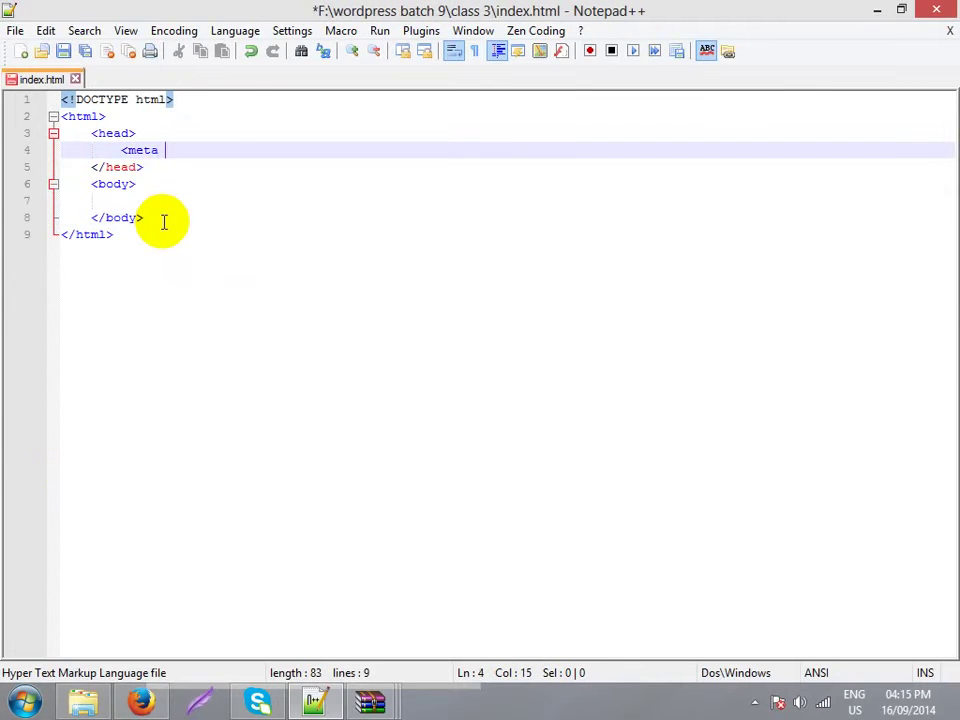
{"action": "type", "text": "cha"}
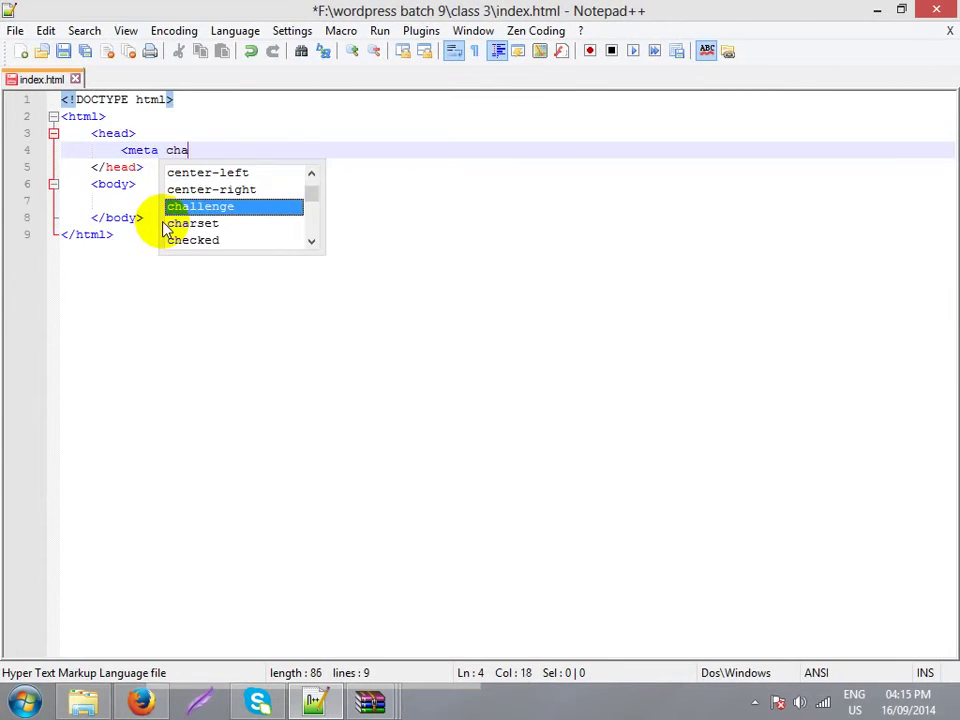
{"action": "type", "text": "rset=\"UTF-8\" />"}
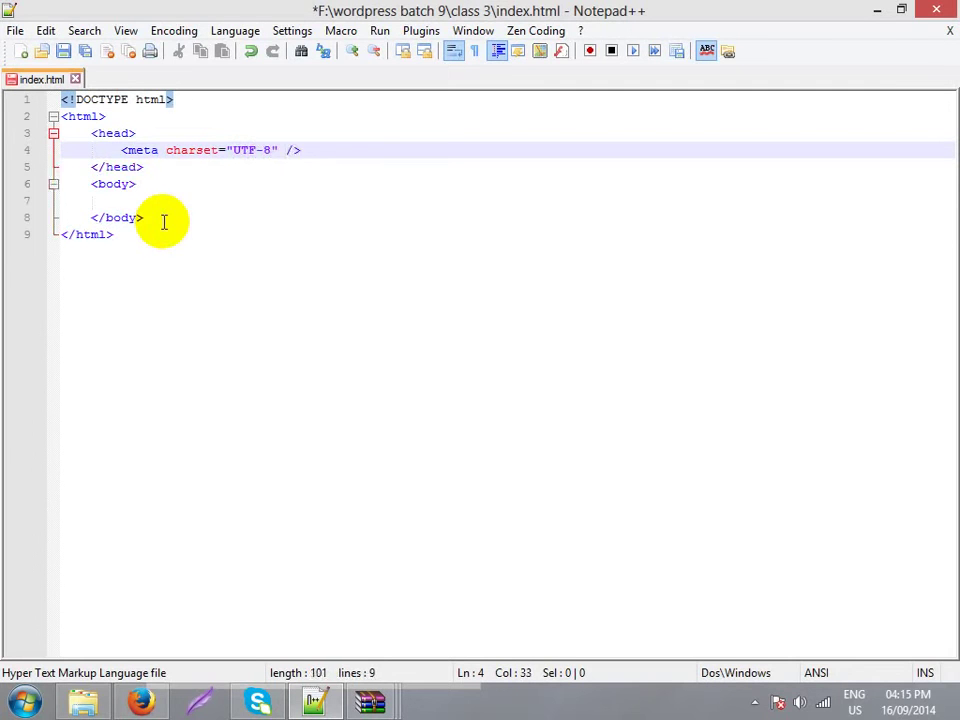
{"action": "key", "text": "Return"}
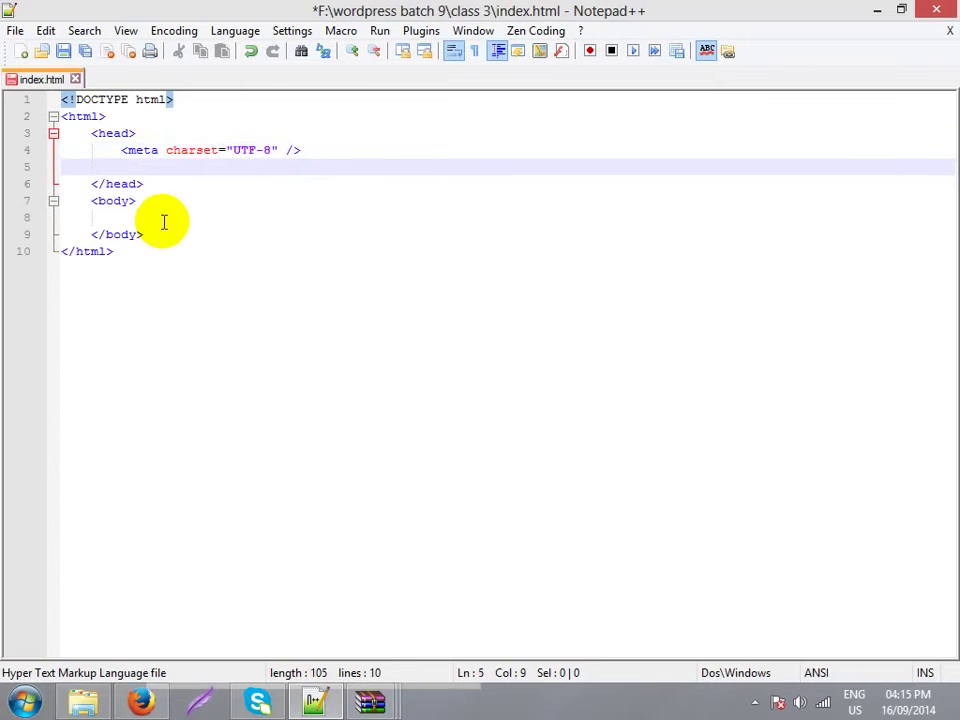
{"action": "type", "text": "<title>"}
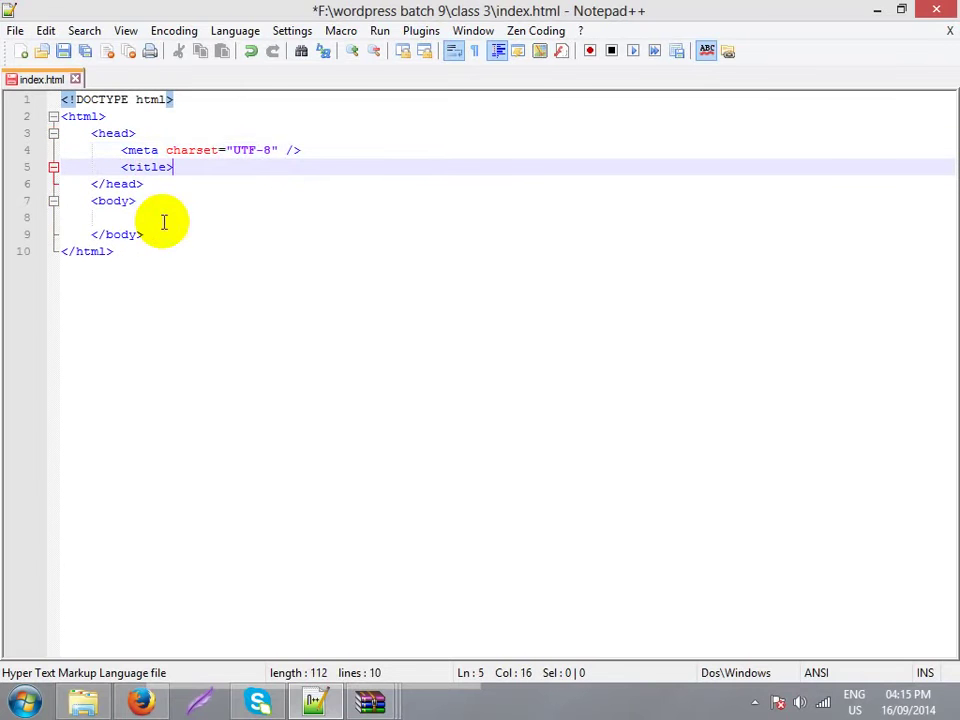
{"action": "type", "text": "<?tit"}
{"action": "key", "text": "BackSpace"}
{"action": "key", "text": "BackSpace"}
{"action": "key", "text": "BackSpace"}
{"action": "type", "text": "title>"}
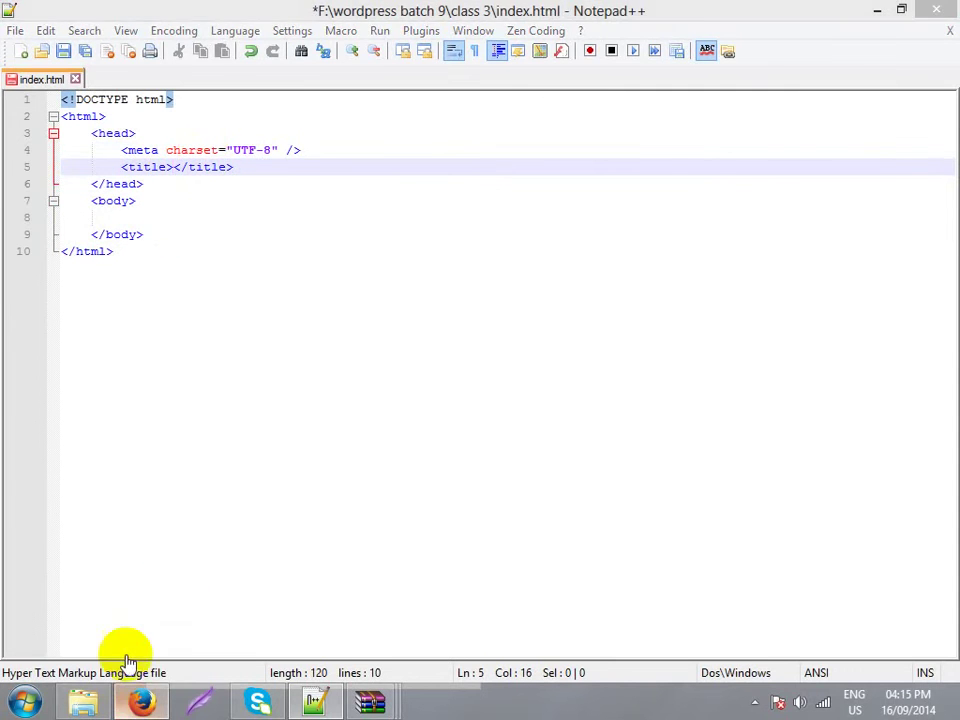
Log out of Facebook in Firefox from the account menu.
{"action": "left_click", "coordinate": [140, 702]}
{"action": "left_click", "coordinate": [924, 112]}
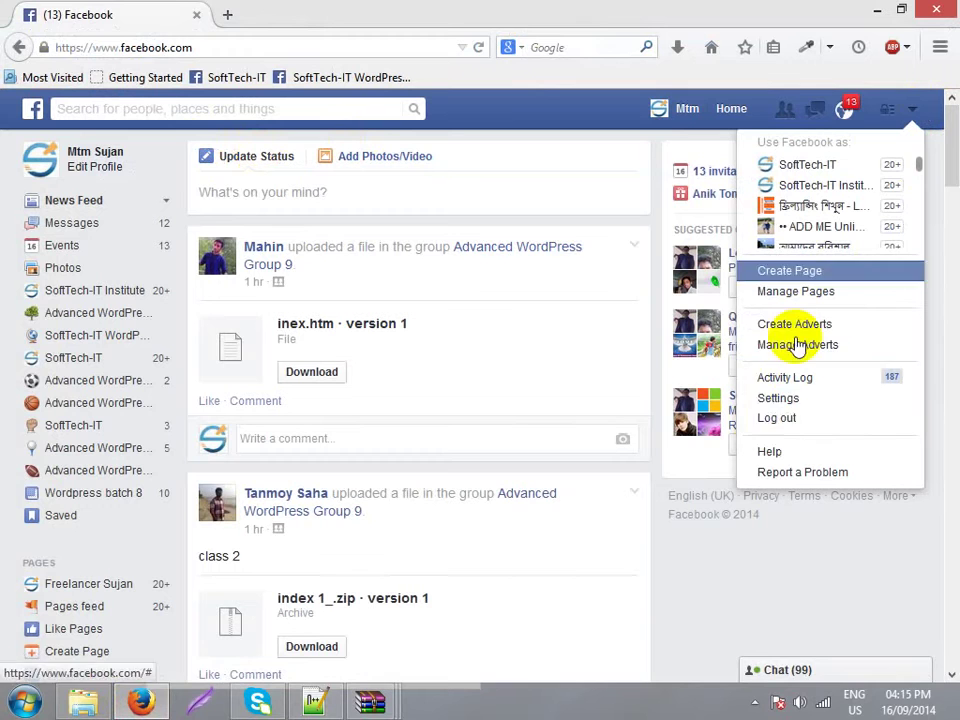
{"action": "left_click", "coordinate": [767, 420]}
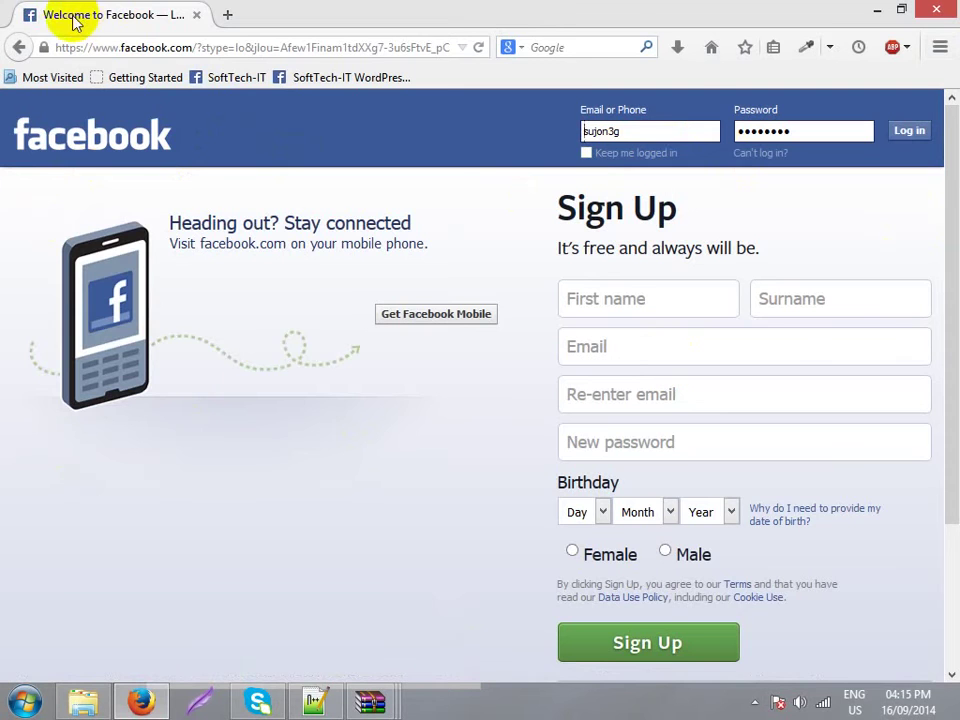
Find the </title tag in the login page source, copy its title text, and close the source.
{"action": "right_click", "coordinate": [272, 118]}
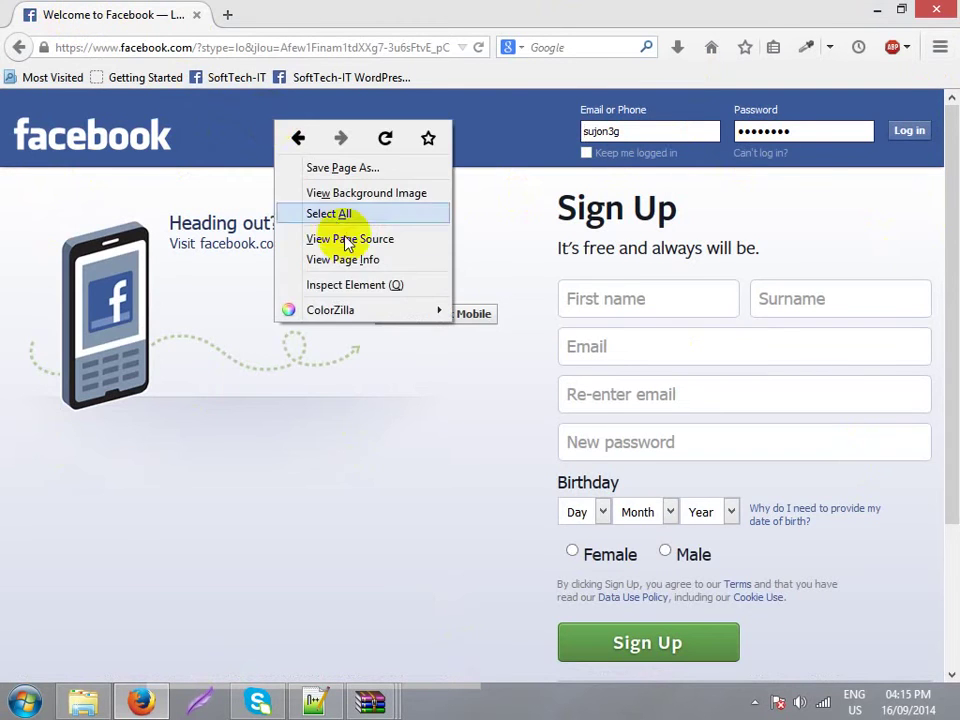
{"action": "left_click", "coordinate": [345, 240]}
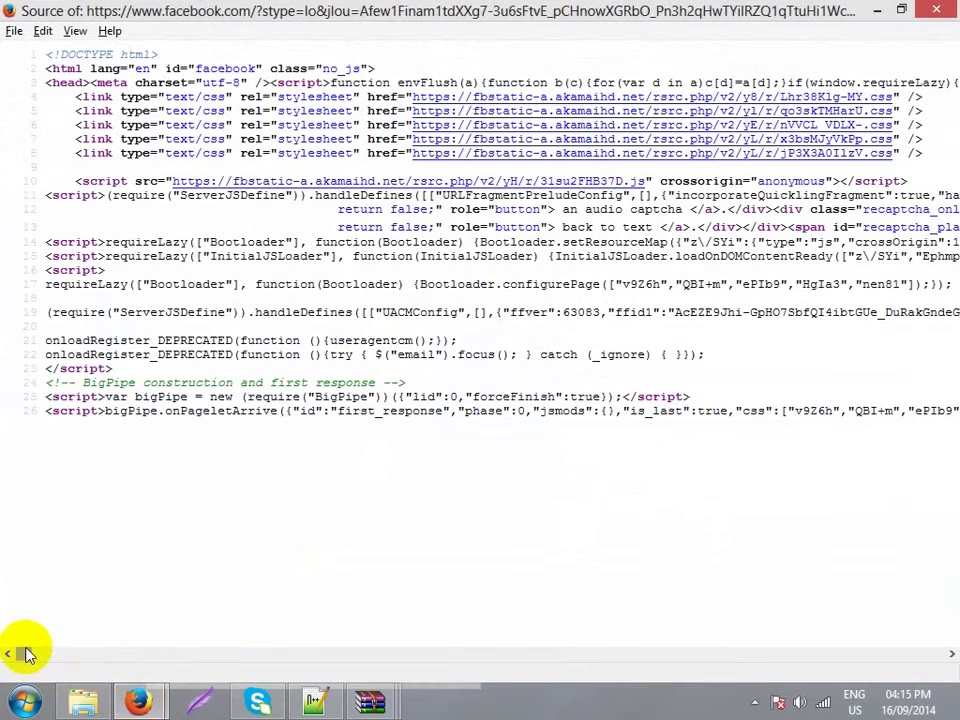
{"action": "key", "text": "ctrl+f"}
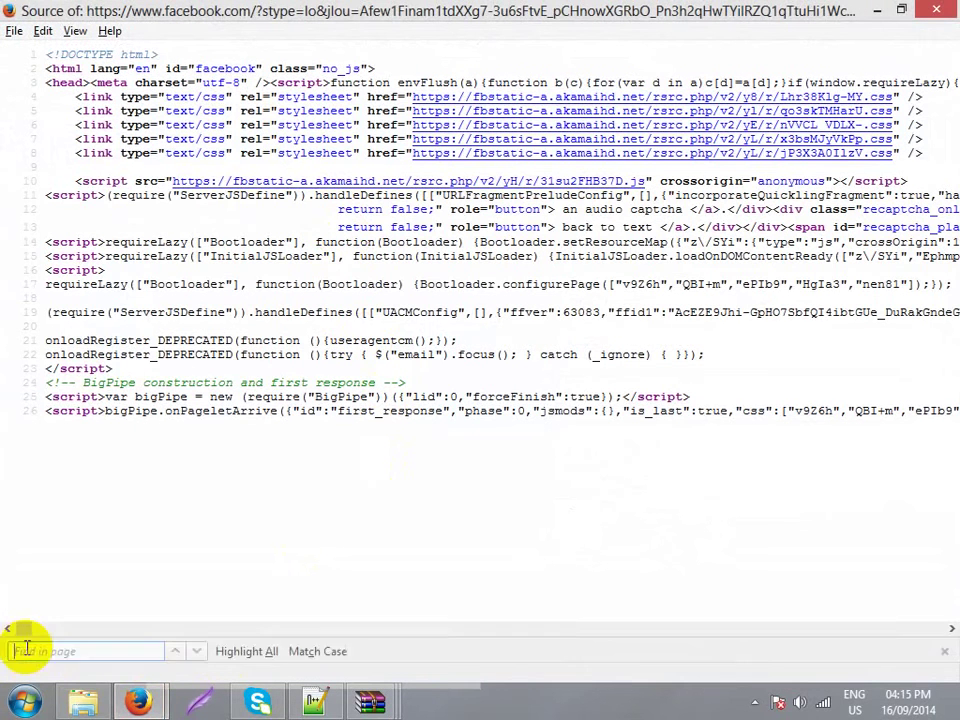
{"action": "type", "text": "<"}
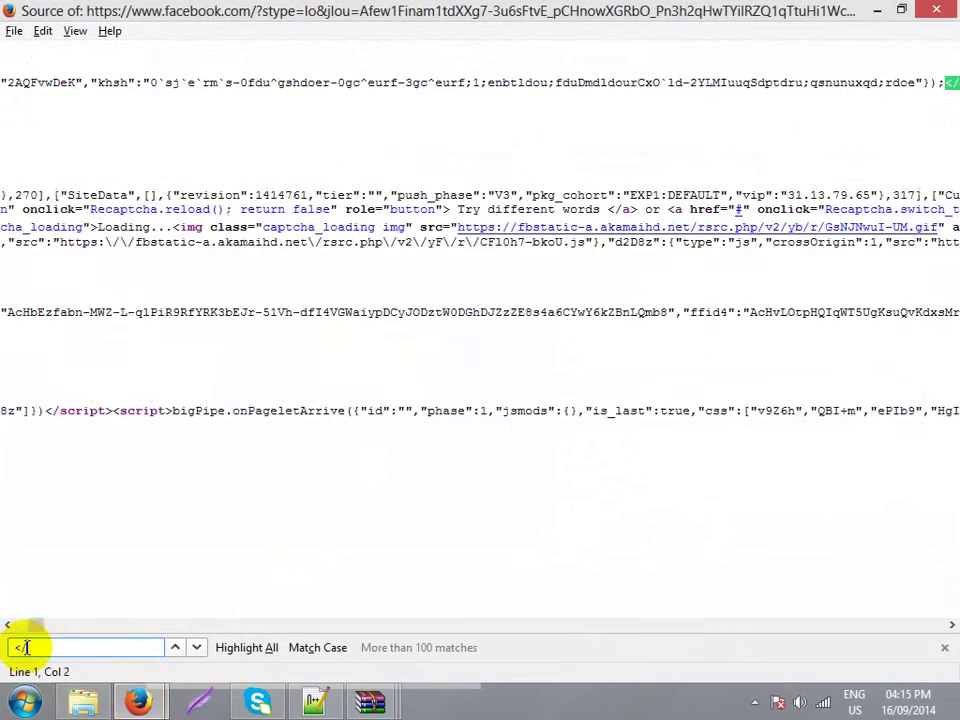
{"action": "type", "text": "/title"}
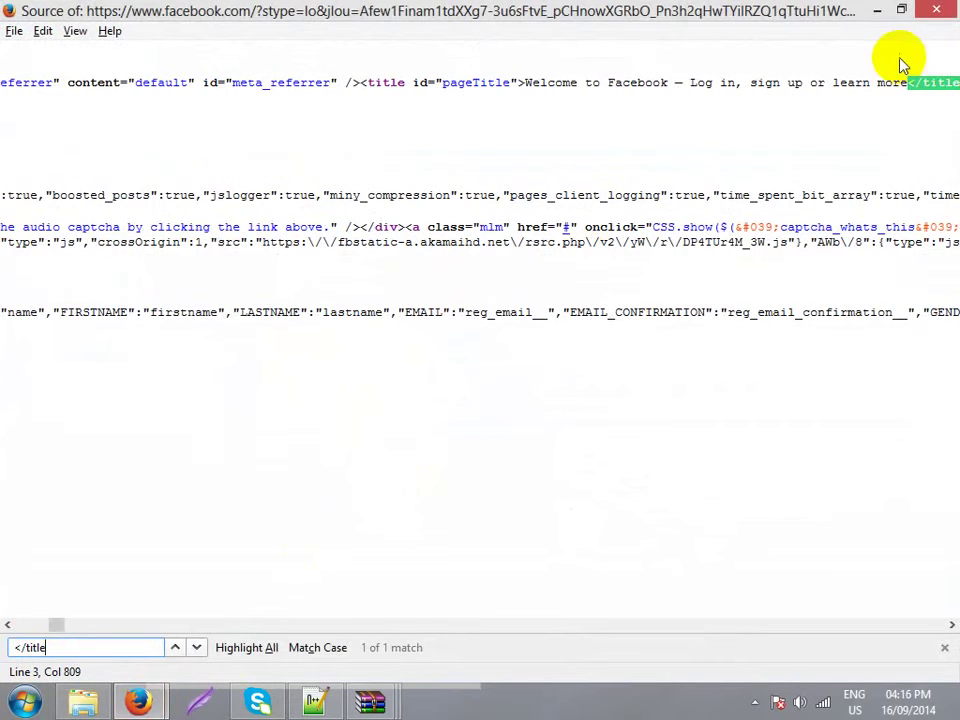
{"action": "left_click_drag", "start_coordinate": [905, 82], "coordinate": [522, 82]}
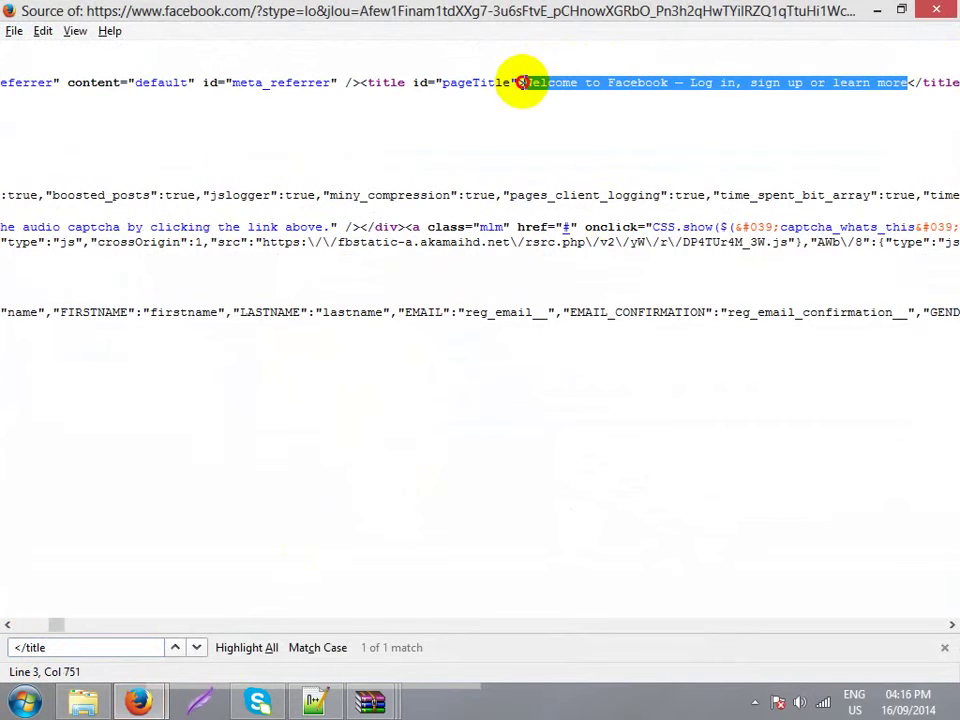
{"action": "right_click", "coordinate": [583, 86]}
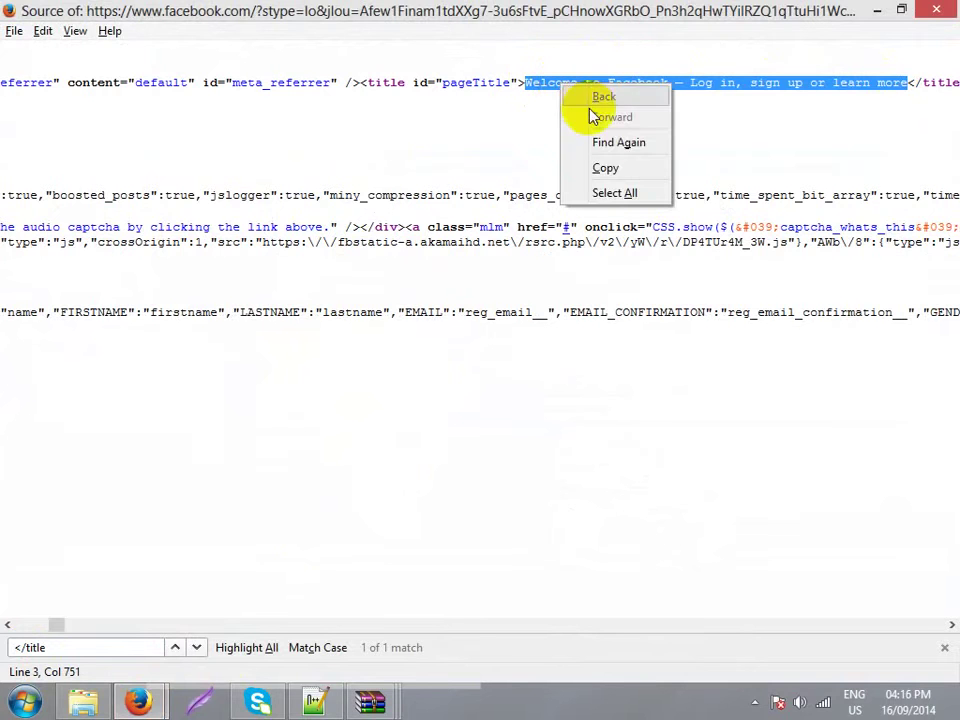
{"action": "left_click", "coordinate": [606, 164]}
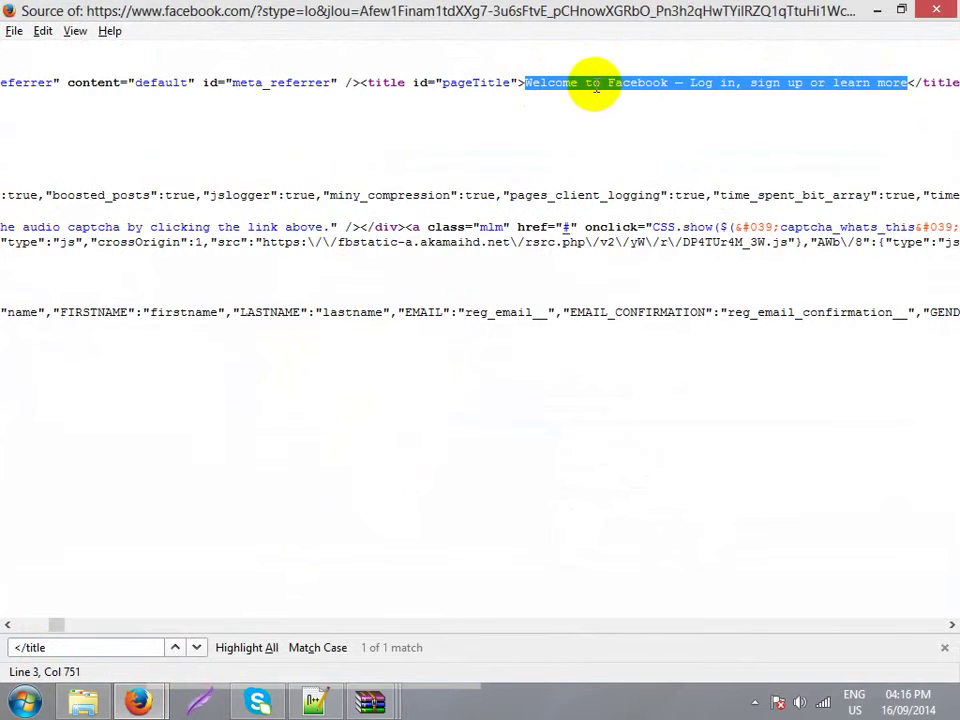
{"action": "left_click_drag", "start_coordinate": [408, 84], "coordinate": [367, 84]}
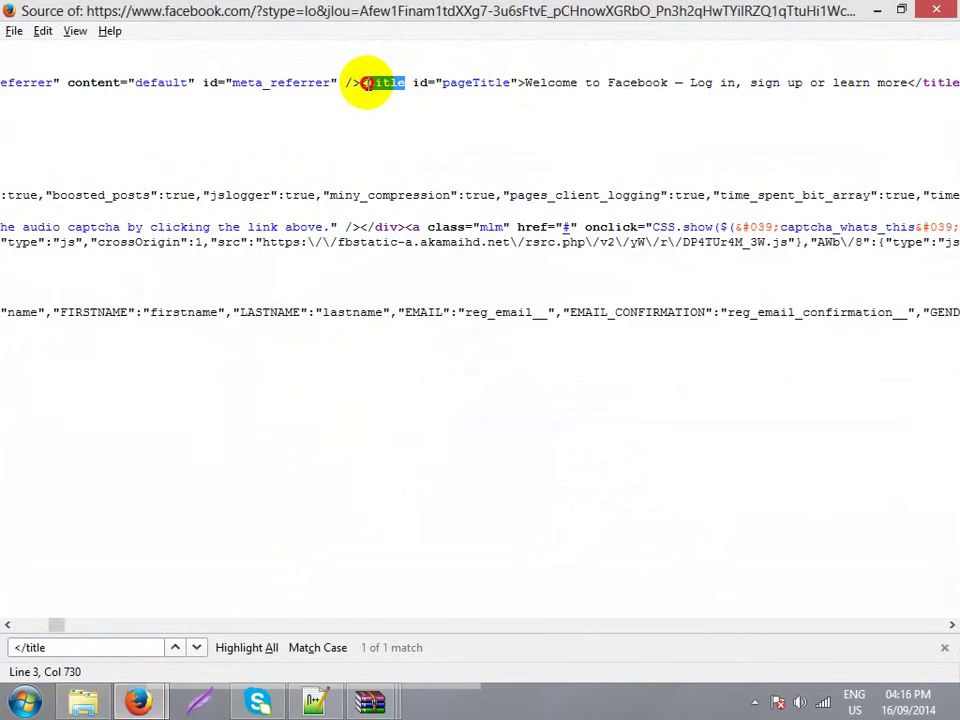
{"action": "left_click", "coordinate": [932, 10]}
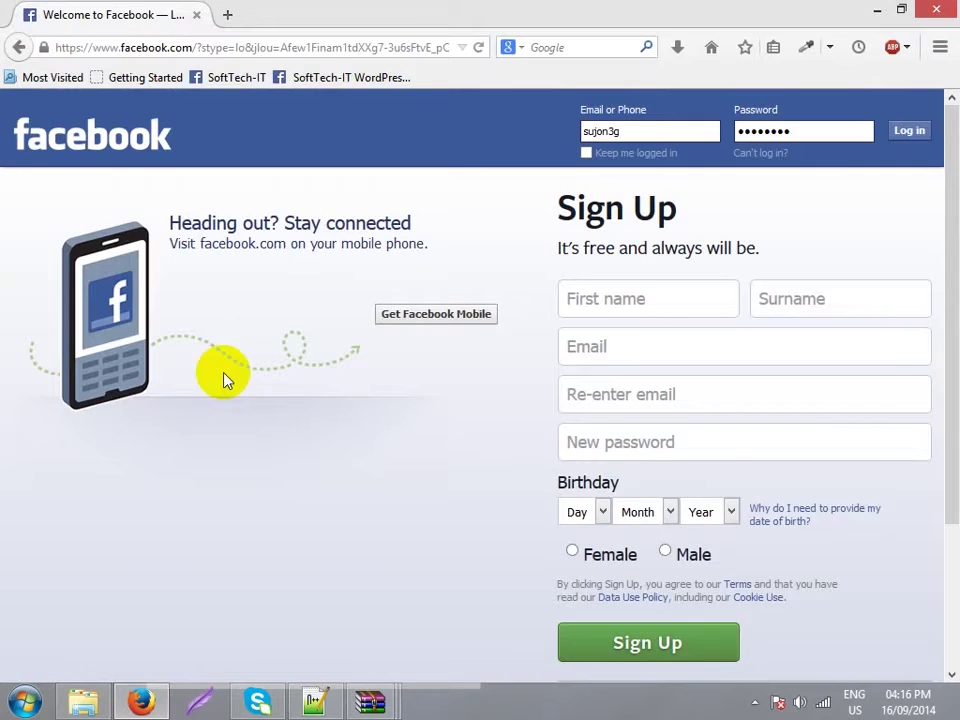
Paste the Facebook title between the title tags and close the stray WinRAR archive windows.
{"action": "left_click", "coordinate": [314, 701]}
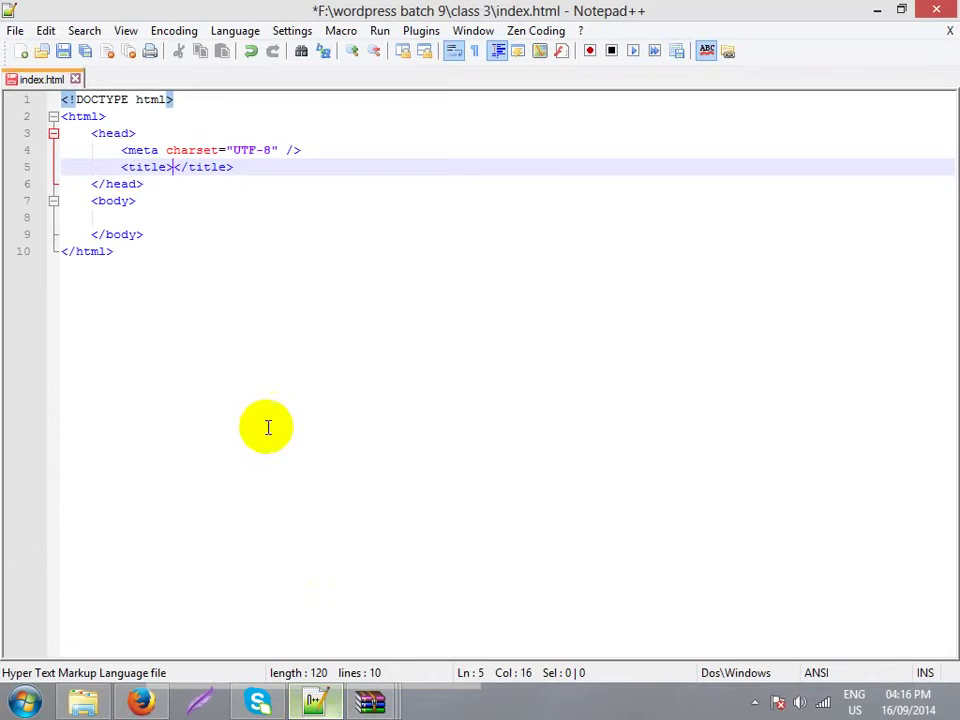
{"action": "key", "text": "ctrl+v"}
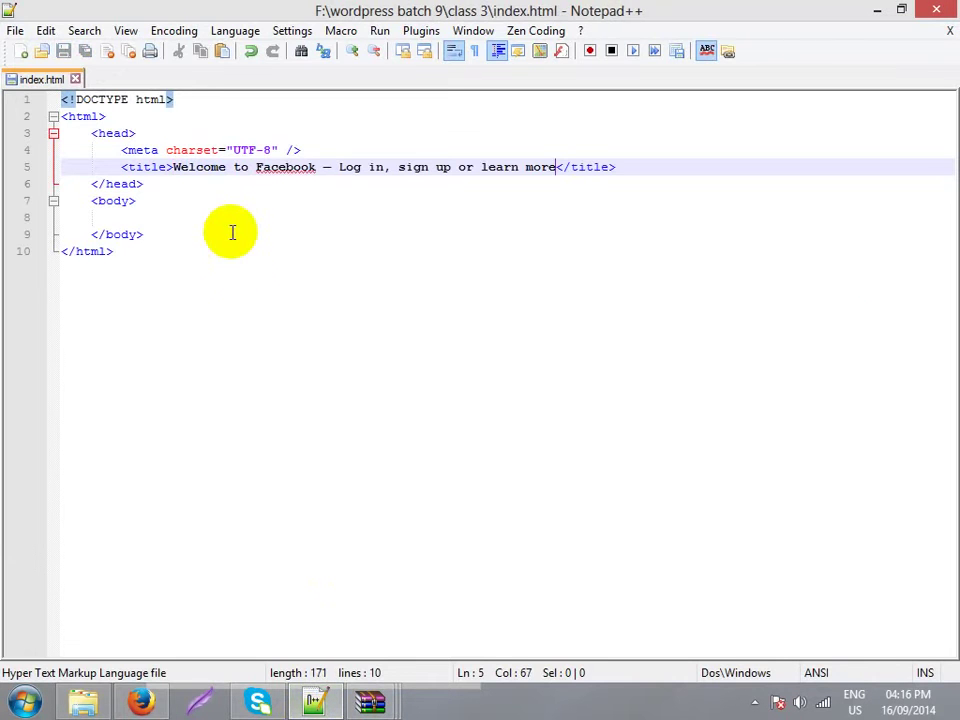
{"action": "mouse_move", "coordinate": [385, 705]}
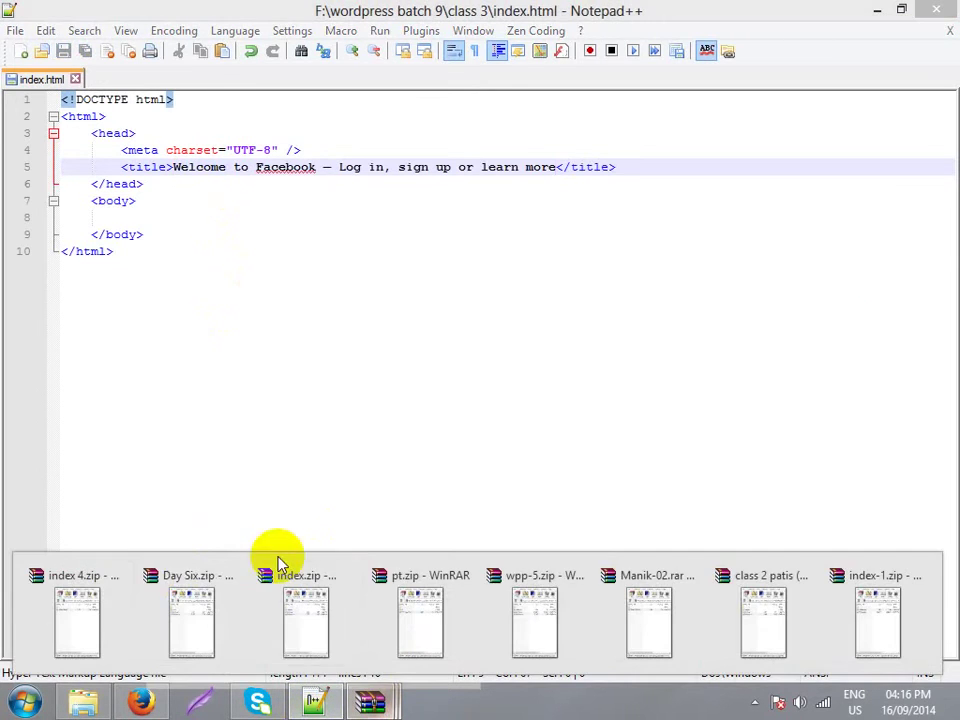
{"action": "left_click", "coordinate": [123, 579]}
{"action": "left_click", "coordinate": [141, 569]}
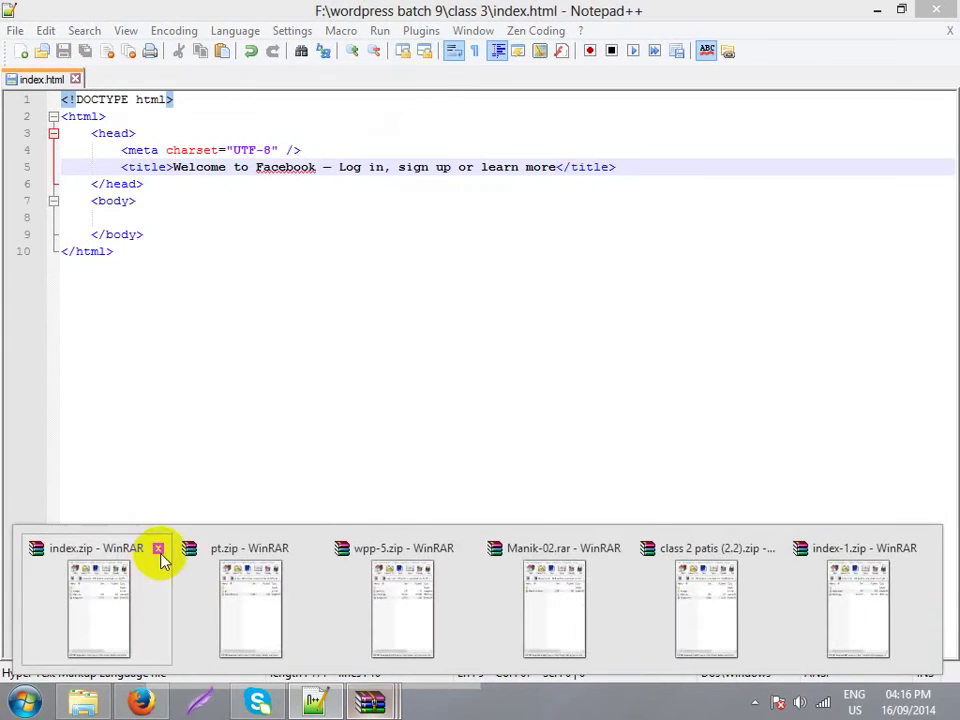
{"action": "left_click", "coordinate": [159, 551]}
{"action": "left_click", "coordinate": [200, 528]}
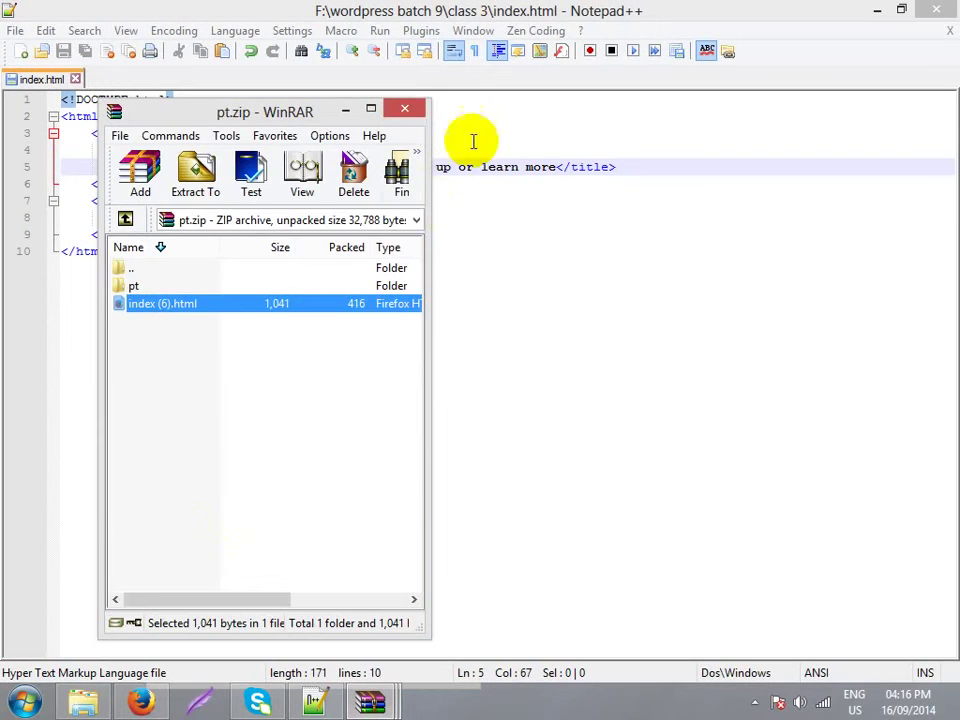
{"action": "left_click", "coordinate": [407, 110]}
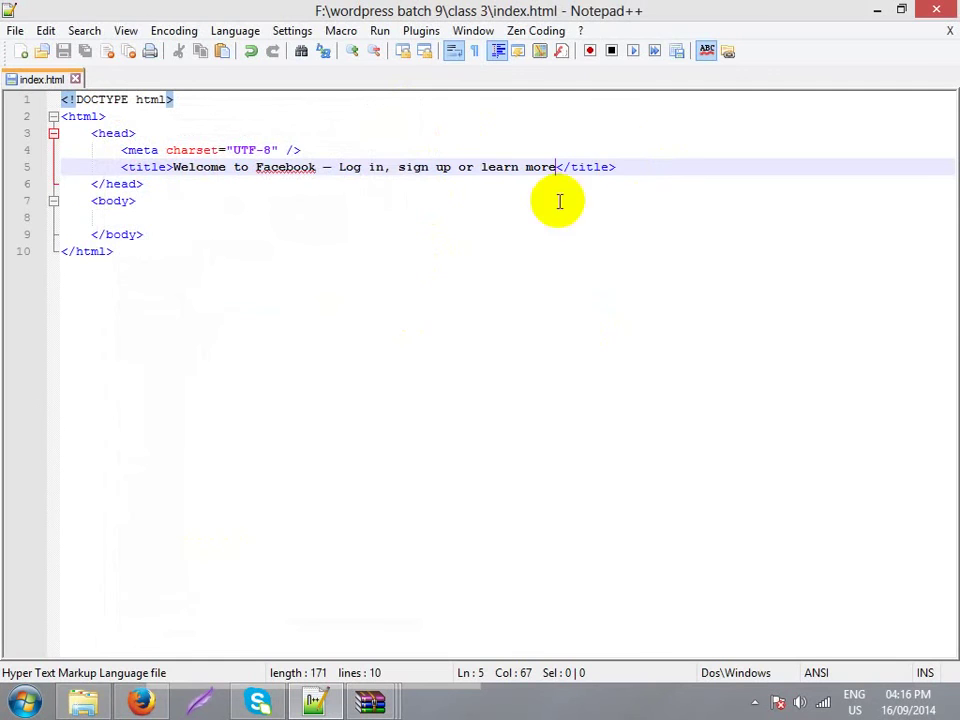
Add an indented blank line inside the body, then return to Firefox.
{"action": "left_click", "coordinate": [231, 221]}
{"action": "key", "text": "Return"}
{"action": "key", "text": "Return"}
{"action": "key", "text": "Tab"}
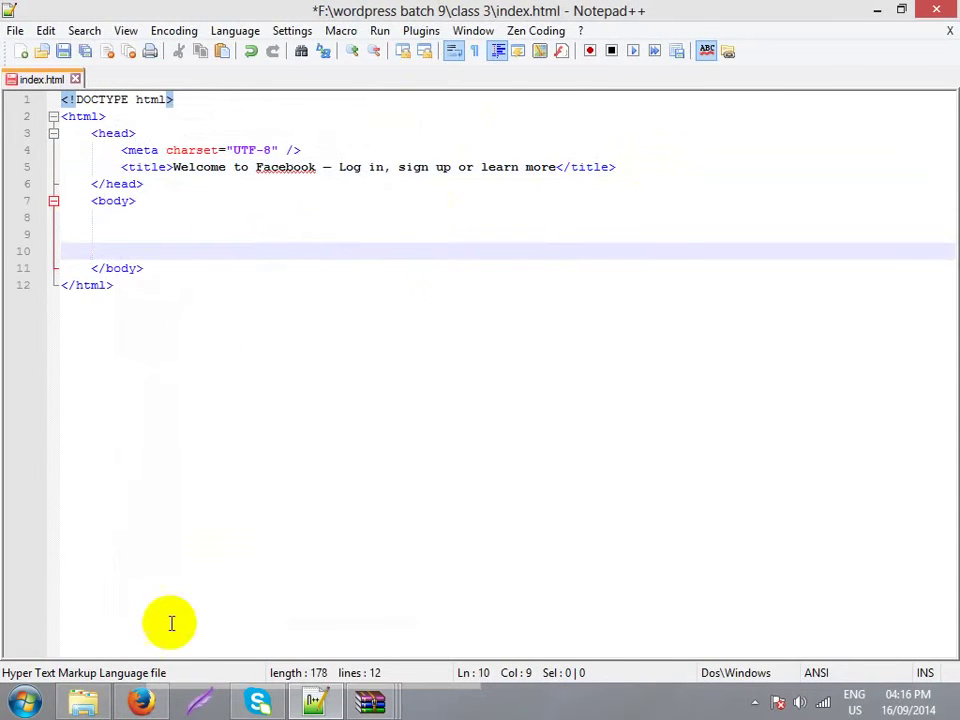
{"action": "left_click", "coordinate": [141, 702]}
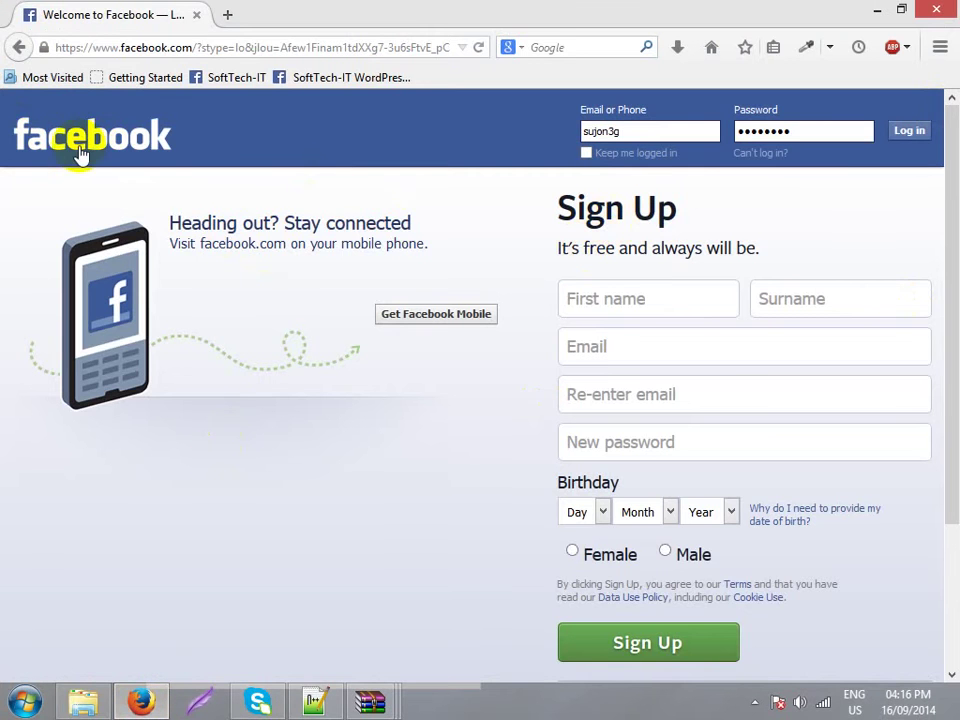
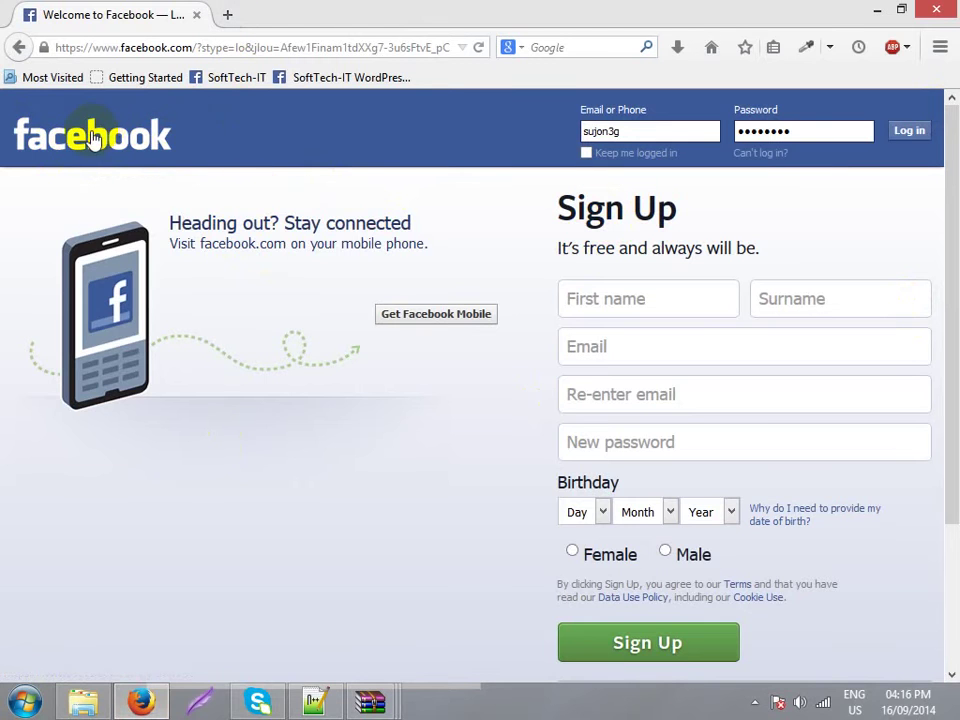
Inspect the right-click options for the Facebook logo and phone image without choosing any.
{"action": "right_click", "coordinate": [91, 139]}
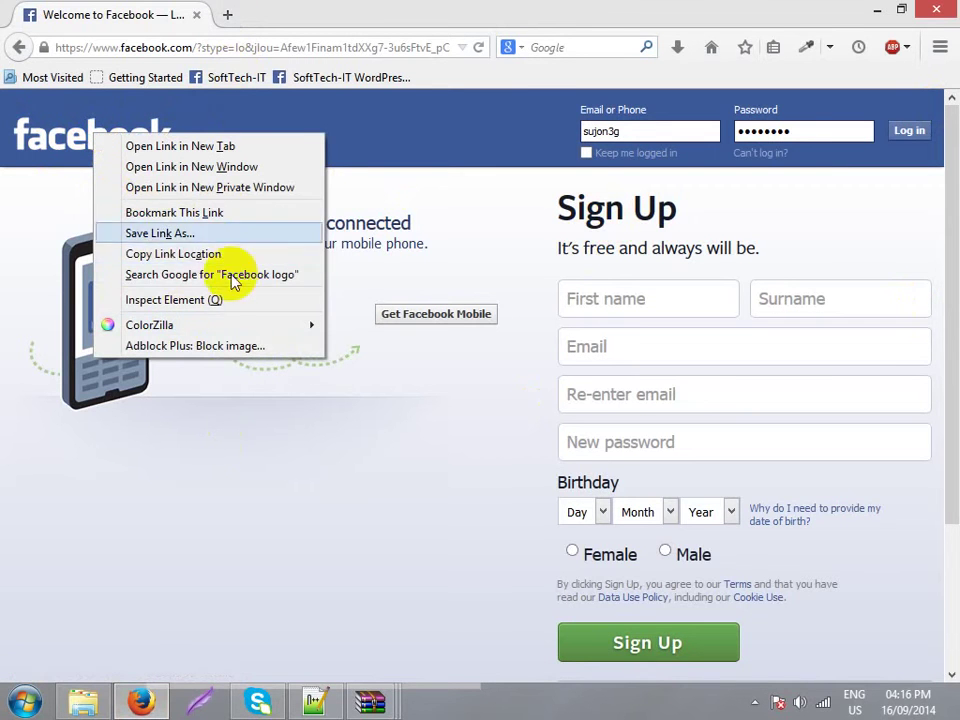
{"action": "left_click", "coordinate": [214, 540]}
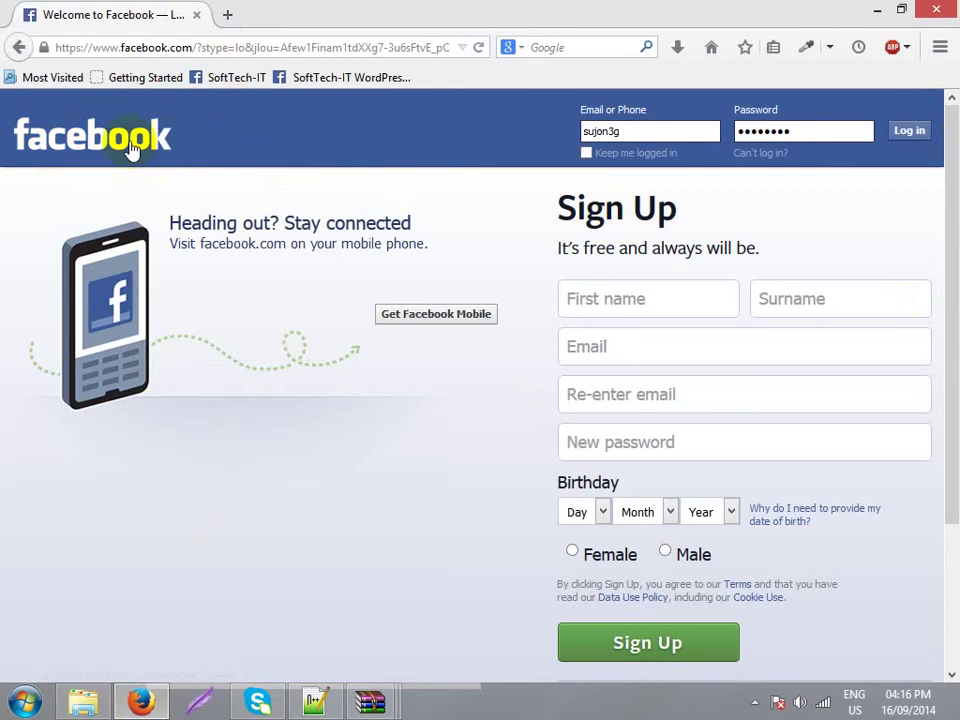
{"action": "right_click", "coordinate": [108, 267]}
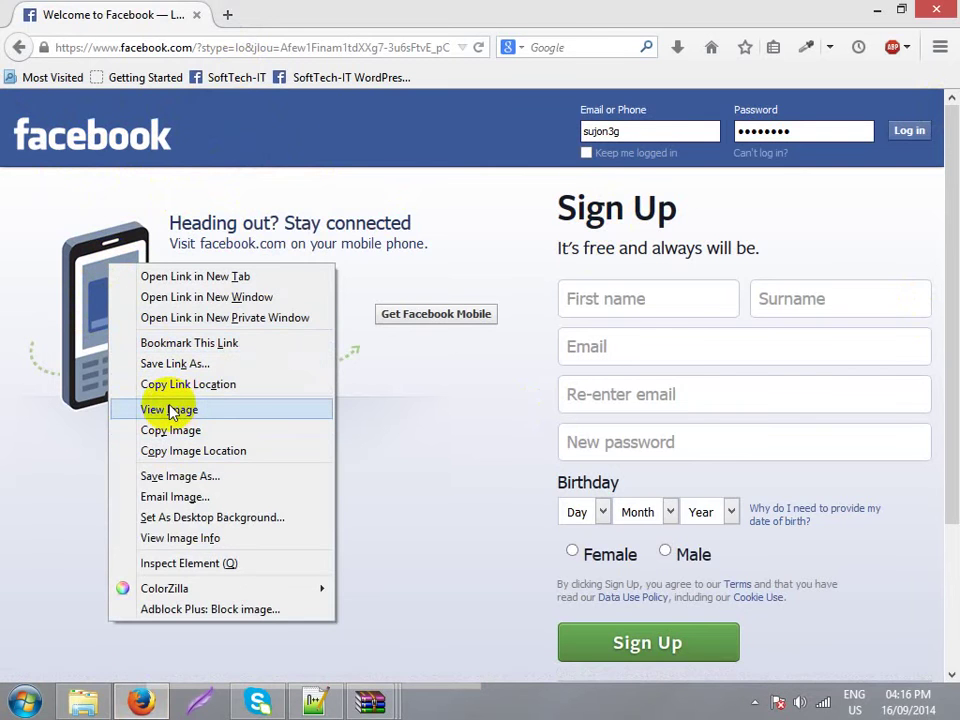
{"action": "left_click", "coordinate": [100, 160]}
{"action": "right_click", "coordinate": [96, 141]}
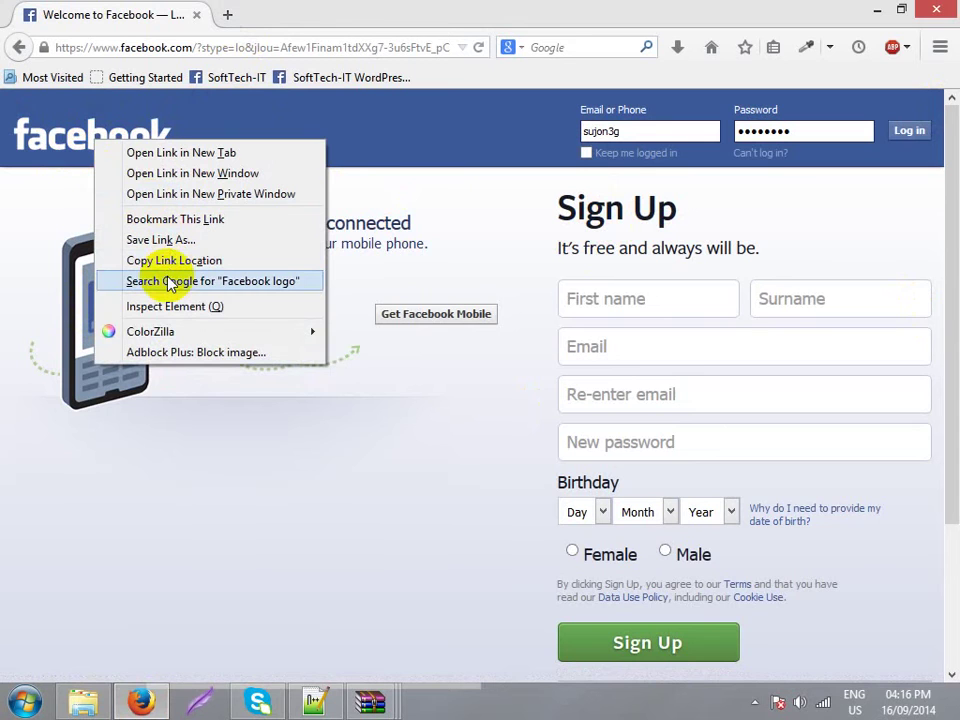
{"action": "left_click", "coordinate": [326, 489]}
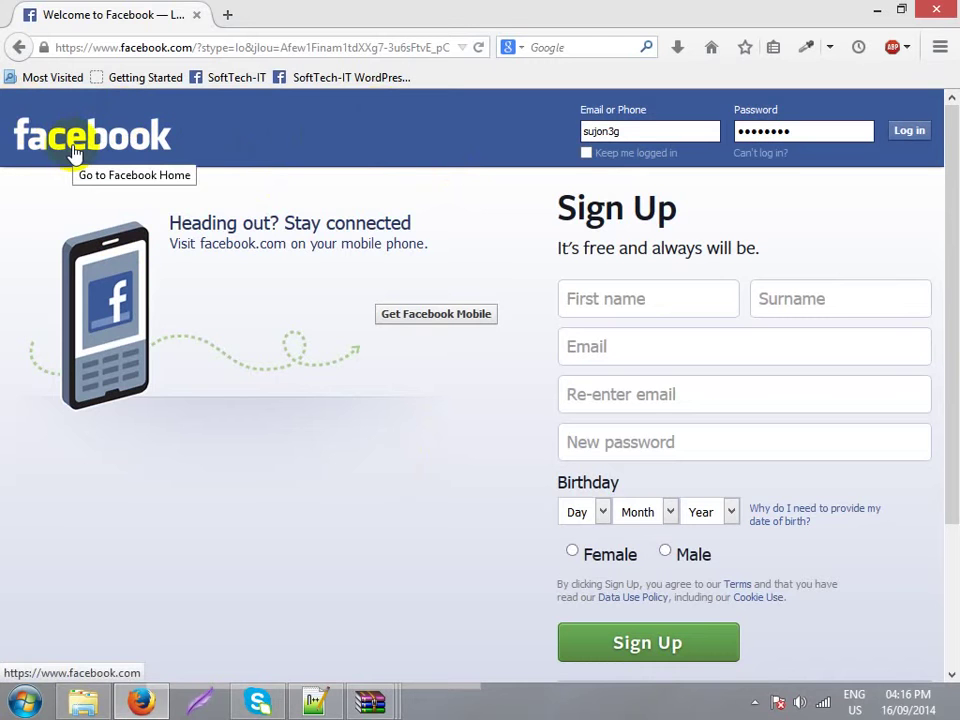
{"action": "left_click", "coordinate": [227, 14]}
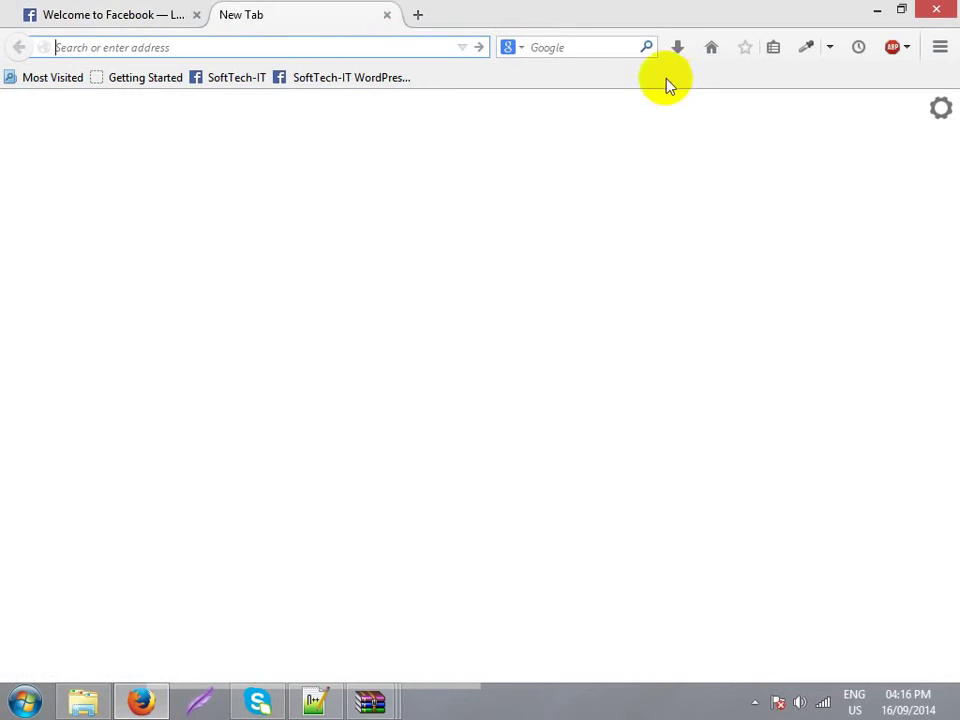
{"action": "left_click", "coordinate": [393, 15]}
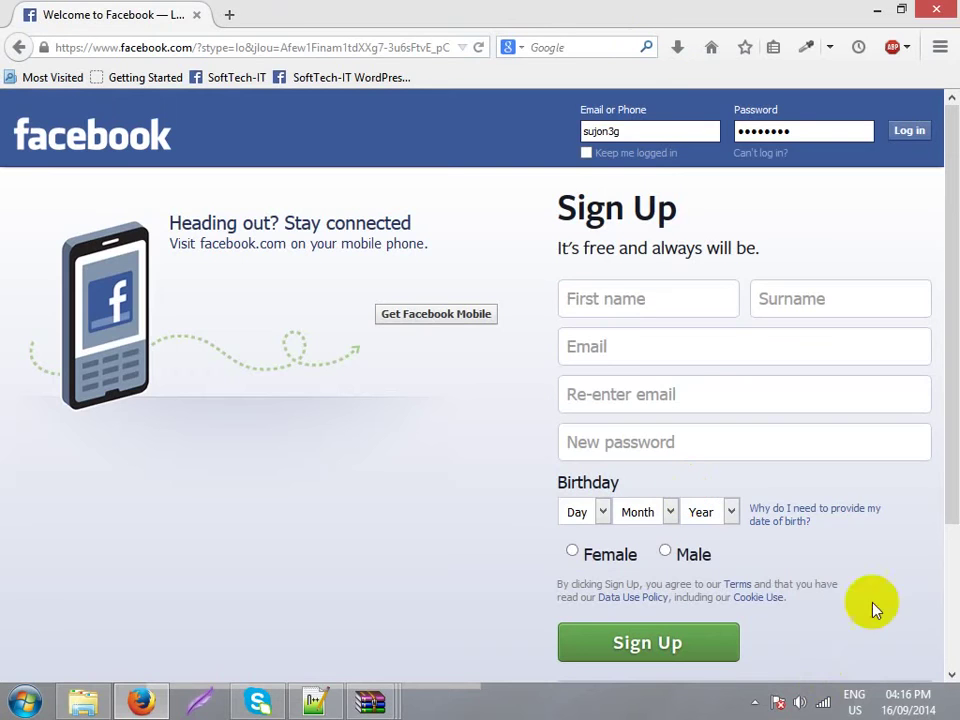
Drag a Lightshot selection around the Facebook logo, discard it, and open a new tab.
{"action": "left_click", "coordinate": [754, 702]}
{"action": "left_click", "coordinate": [800, 578]}
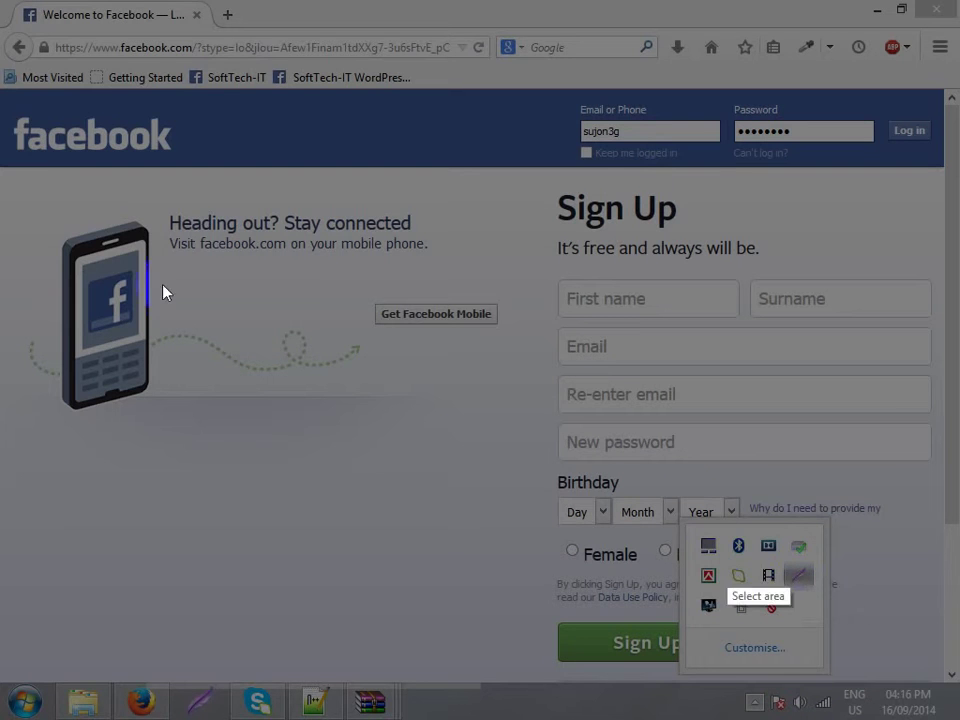
{"action": "left_click_drag", "start_coordinate": [5, 105], "coordinate": [192, 157]}
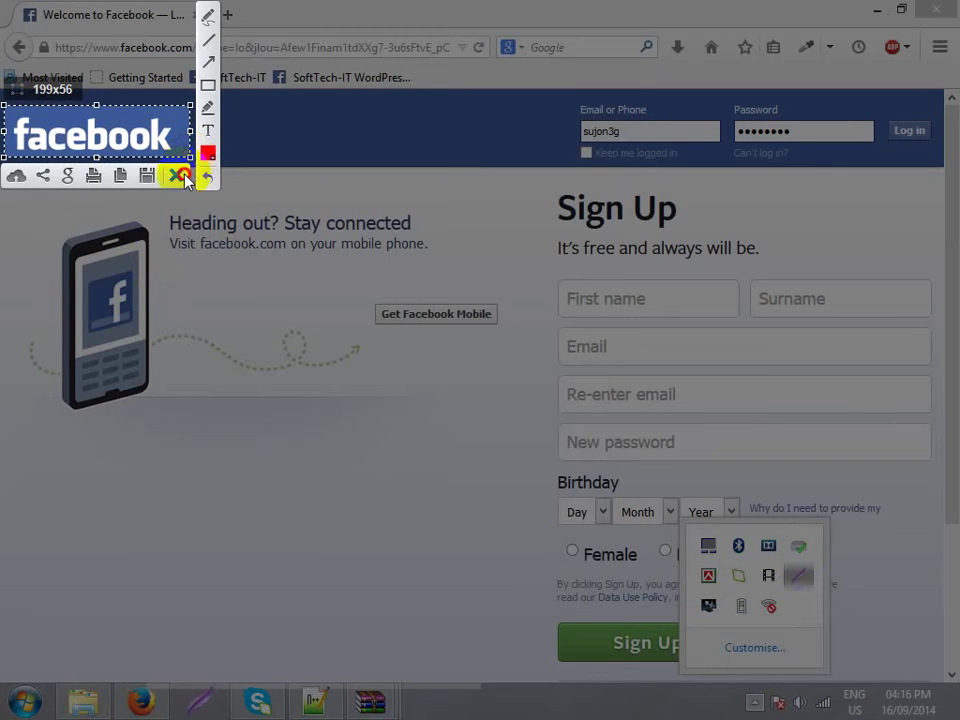
{"action": "left_click", "coordinate": [181, 176]}
{"action": "key", "text": "ctrl+t"}
{"action": "left_click", "coordinate": [607, 50]}
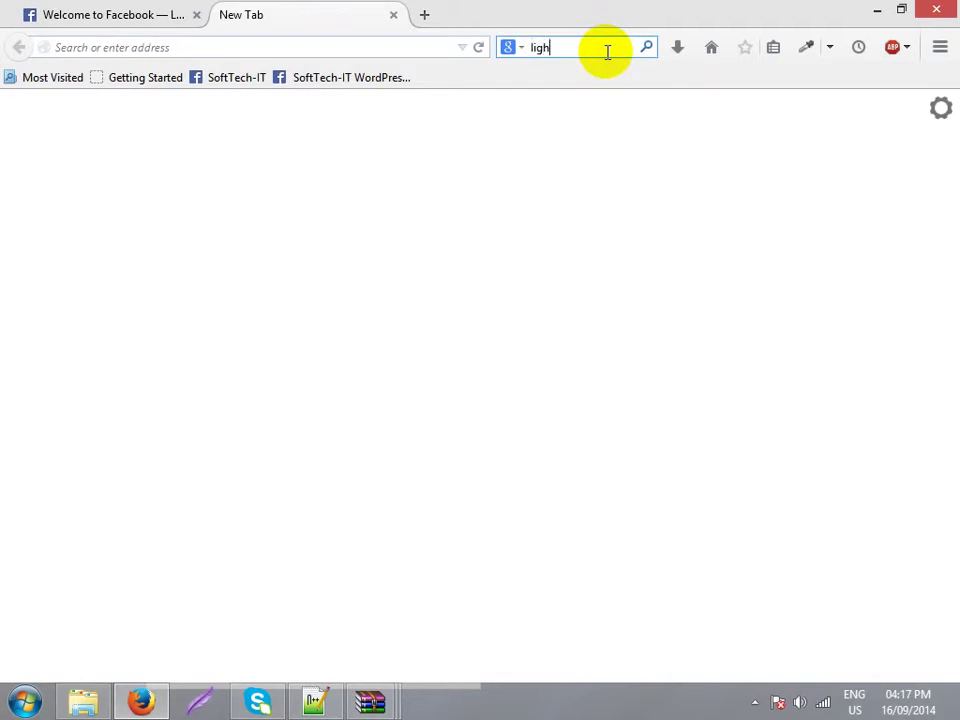
Search Google for 'lightshot', then search the Start menu for 'snipping'.
{"action": "type", "text": "lightshot"}
{"action": "key", "text": "Return"}
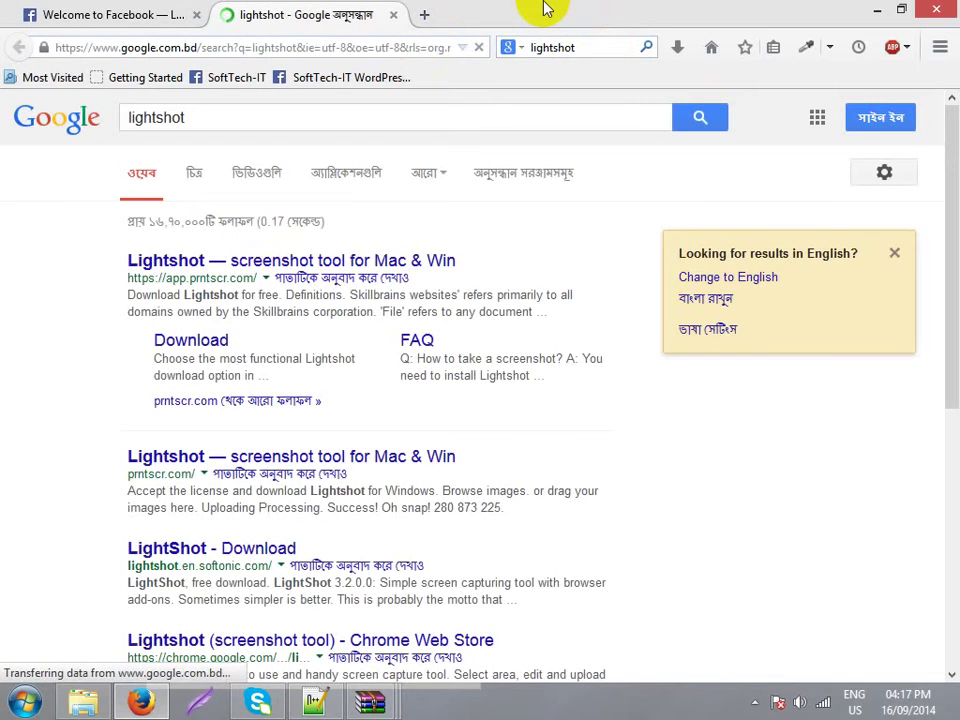
{"action": "key", "text": "super"}
{"action": "type", "text": "snipping"}
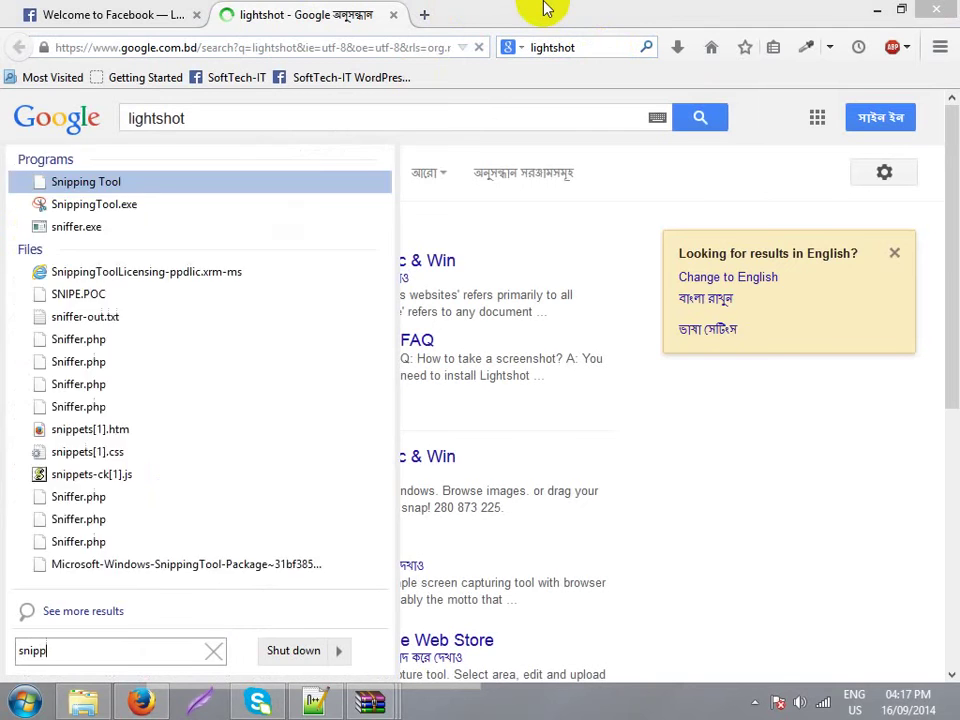
Launch Snipping Tool from the Start menu, then close its window again.
{"action": "left_click", "coordinate": [82, 182]}
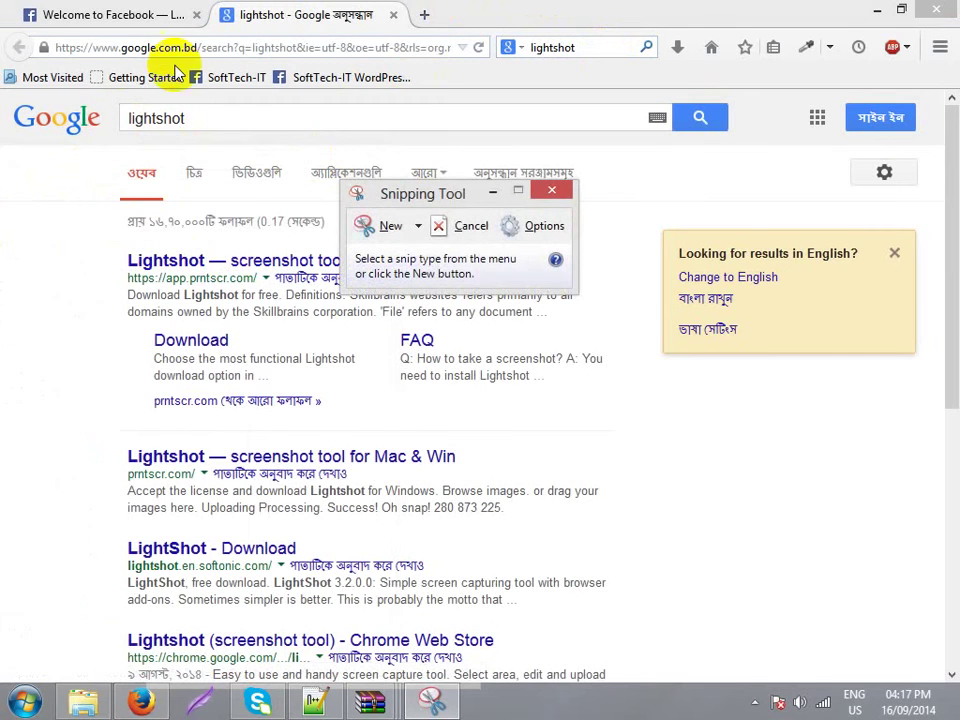
{"action": "left_click", "coordinate": [95, 14]}
{"action": "left_click", "coordinate": [434, 703]}
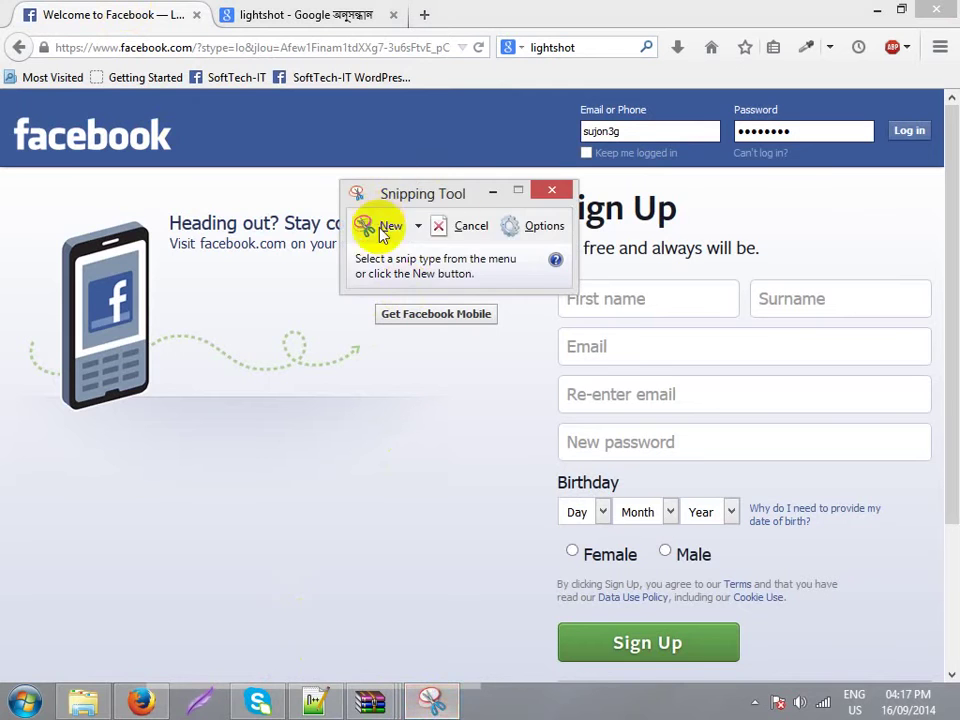
{"action": "left_click", "coordinate": [551, 191]}
Relaunch Snipping Tool and snip a rectangle around the Facebook logo.
{"action": "key", "text": "super"}
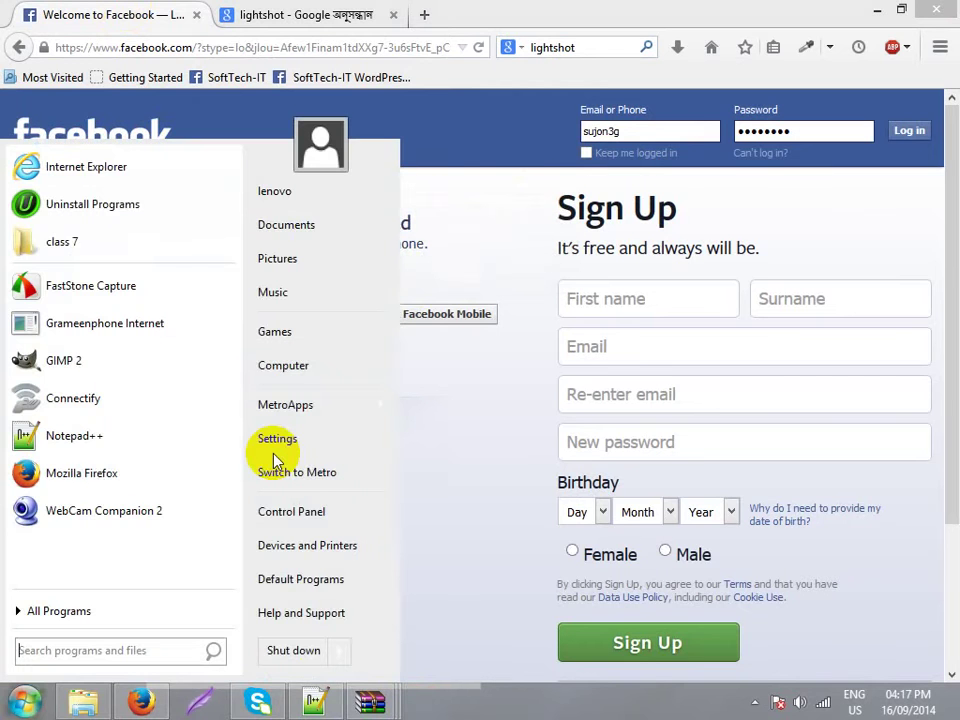
{"action": "type", "text": "snipping"}
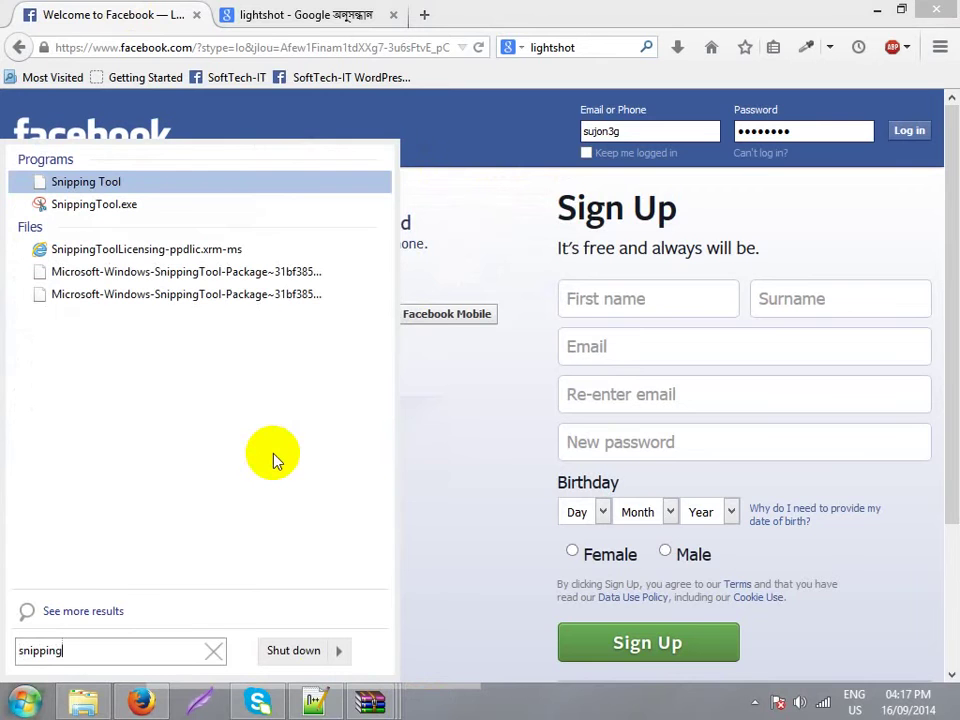
{"action": "left_click", "coordinate": [80, 186]}
{"action": "left_click", "coordinate": [372, 227]}
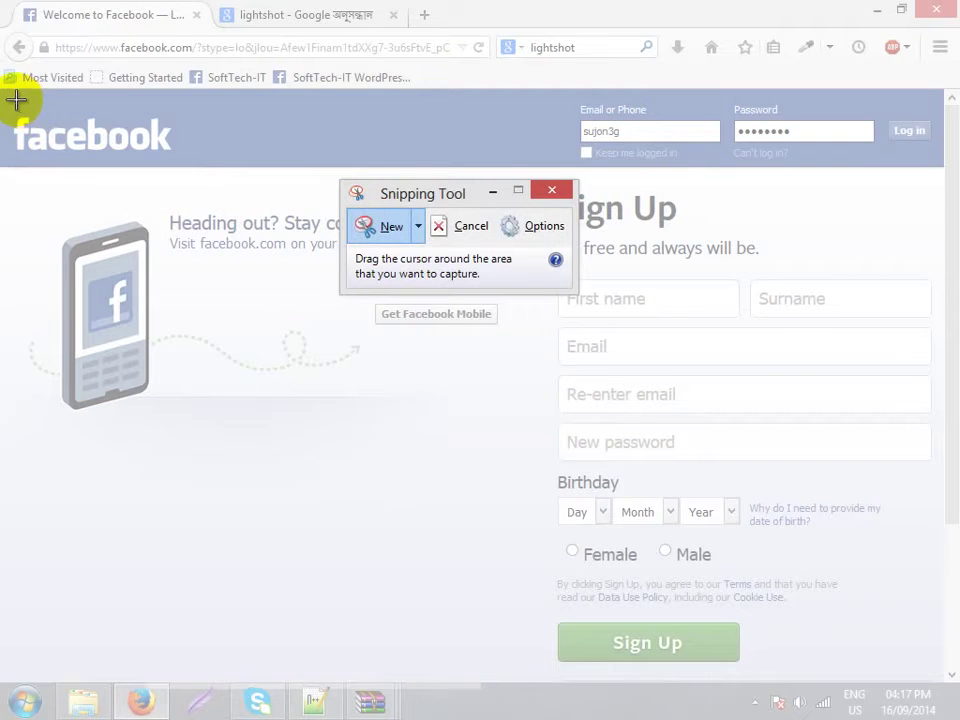
{"action": "left_click_drag", "start_coordinate": [2, 106], "coordinate": [191, 161]}
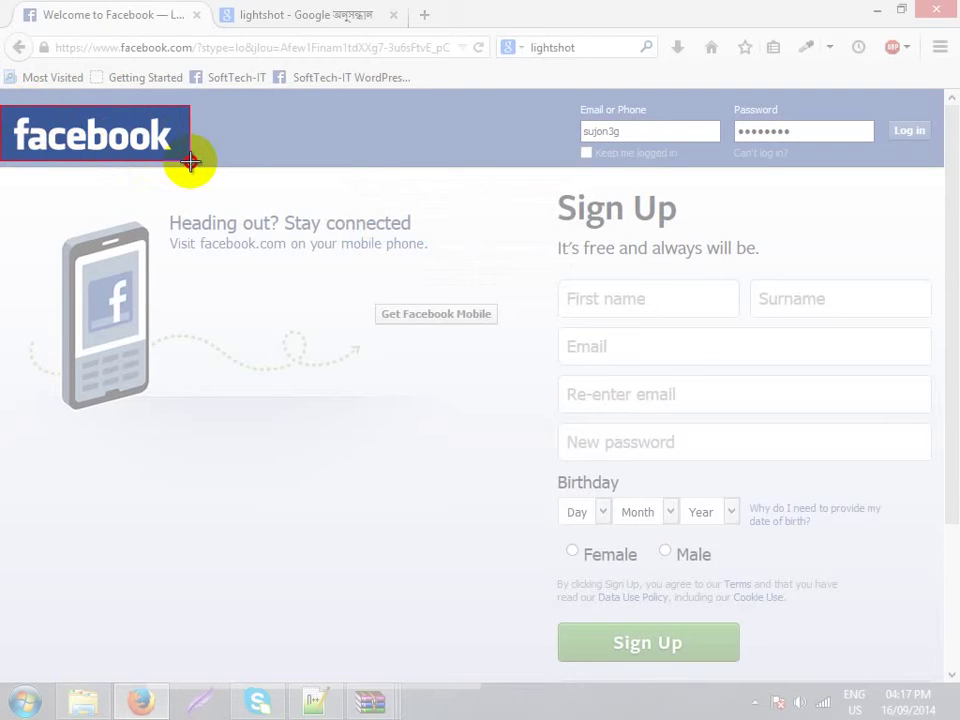
{"action": "left_click_drag", "start_coordinate": [190, 160], "coordinate": [190, 160]}
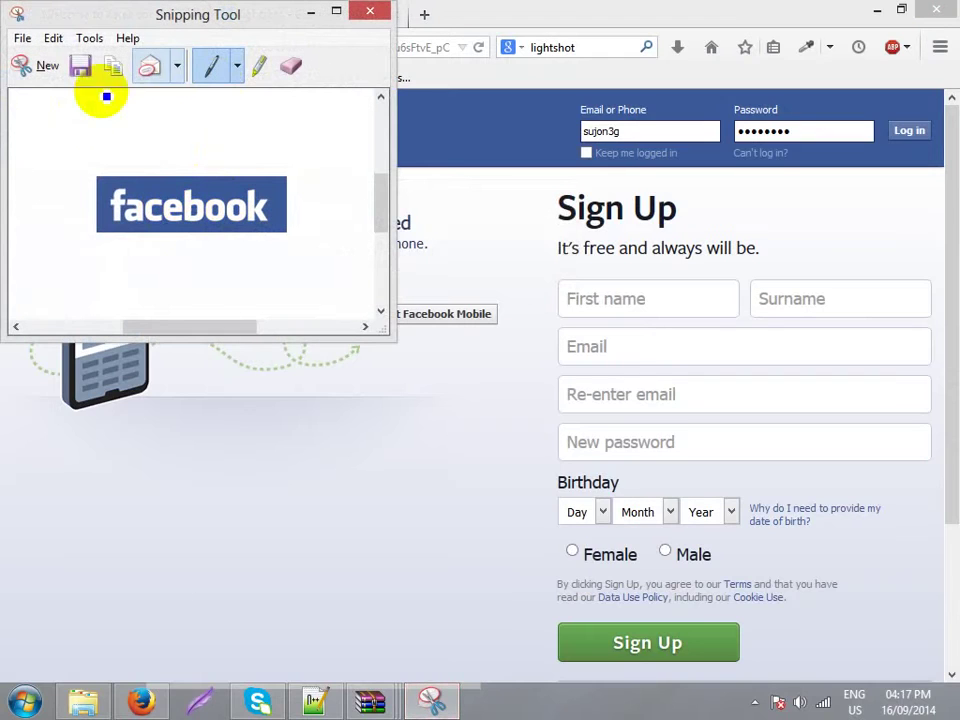
In the save dialog, create a new 'images' folder inside F:\wordpress batch 9\class 3.
{"action": "left_click", "coordinate": [84, 66]}
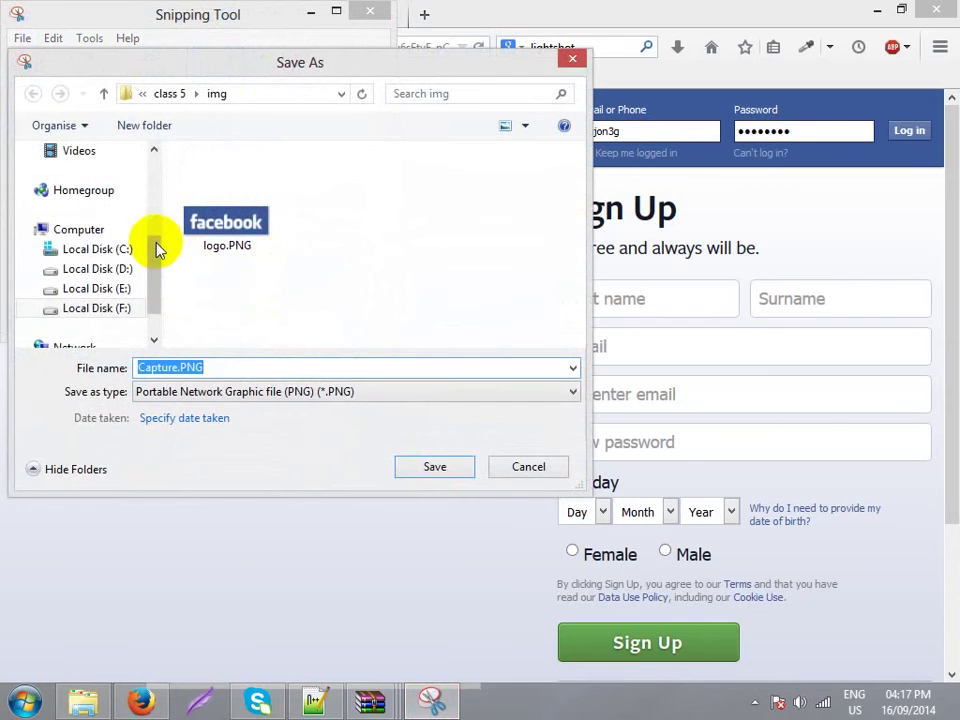
{"action": "double_click", "coordinate": [104, 93]}
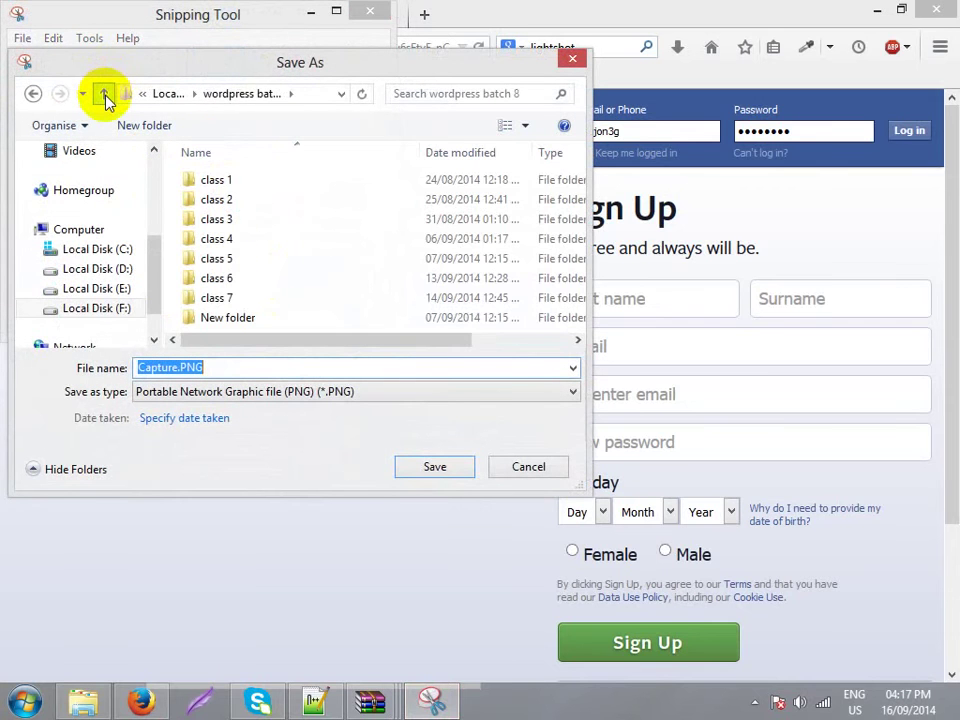
{"action": "left_click", "coordinate": [104, 93]}
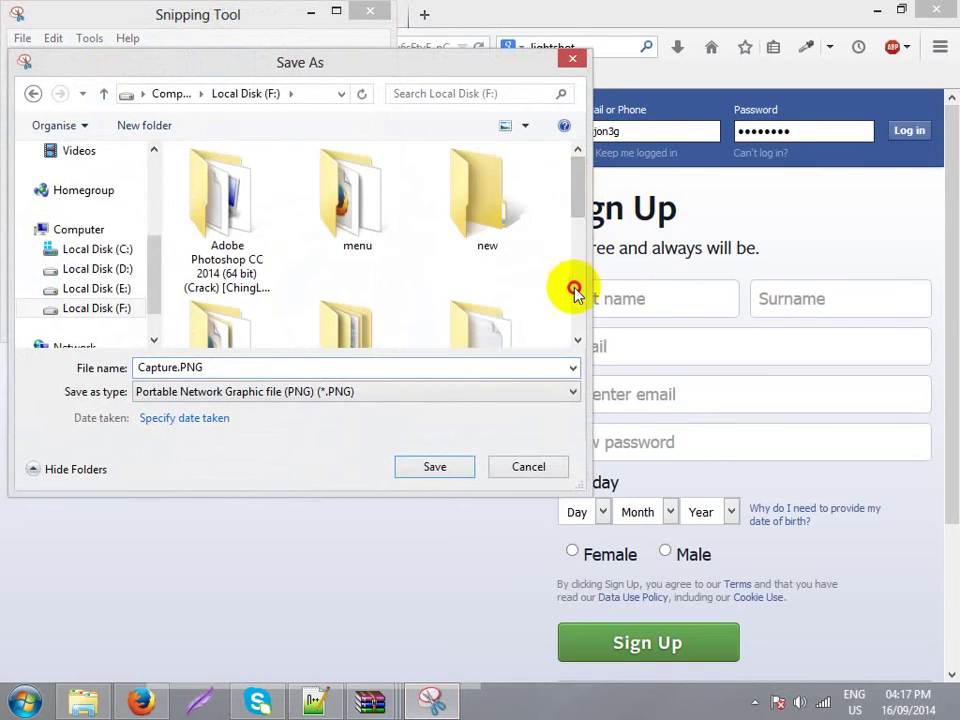
{"action": "left_click_drag", "start_coordinate": [572, 187], "coordinate": [579, 290]}
{"action": "double_click", "coordinate": [343, 281]}
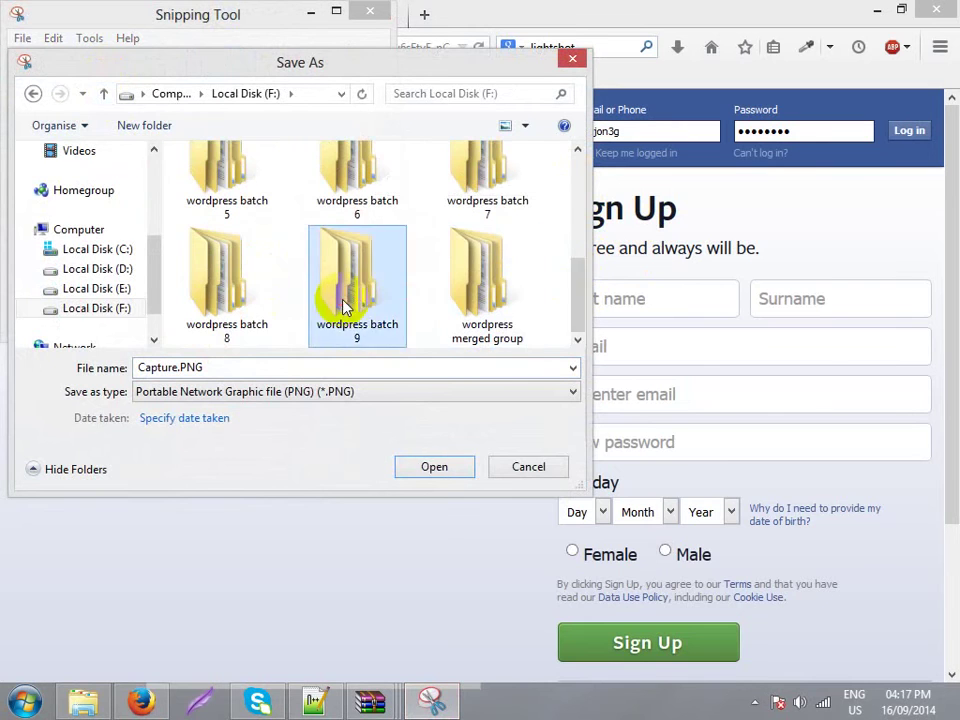
{"action": "double_click", "coordinate": [228, 222]}
{"action": "right_click", "coordinate": [230, 224]}
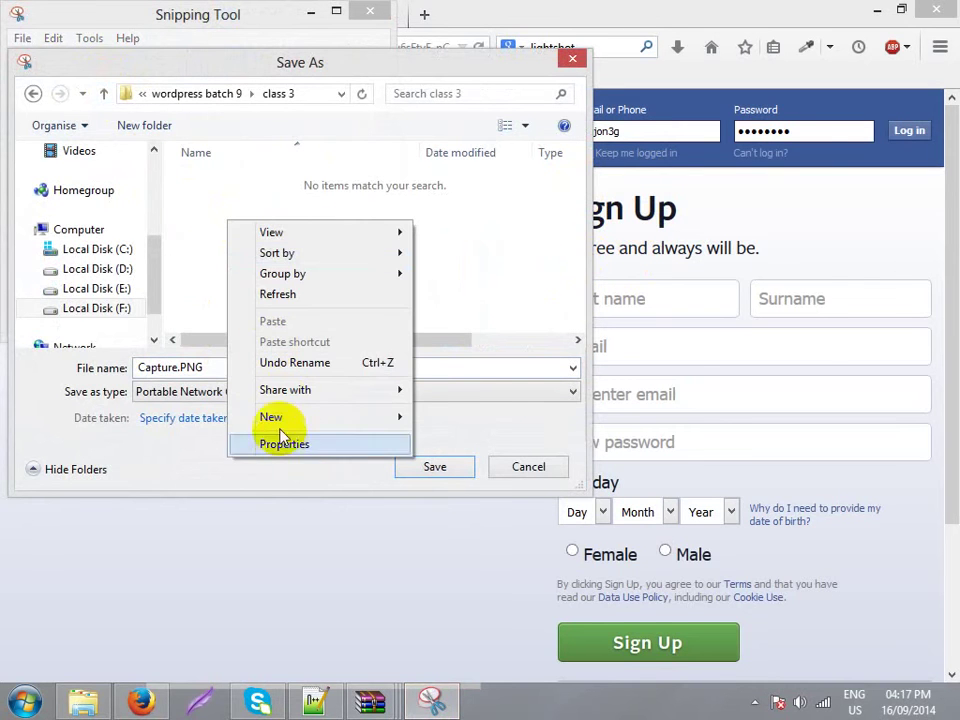
{"action": "mouse_move", "coordinate": [330, 416]}
{"action": "left_click", "coordinate": [460, 417]}
{"action": "type", "text": "images"}
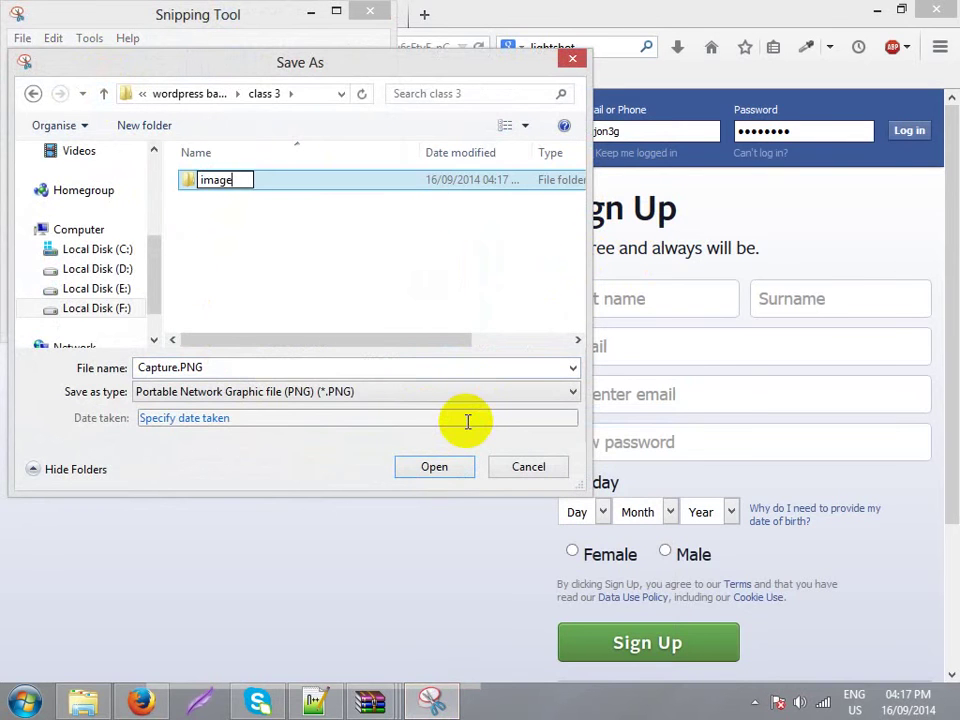
{"action": "key", "text": "Return"}
{"action": "key", "text": "Return"}
Save the snip as 'logo' with the PNG file type.
{"action": "left_click", "coordinate": [259, 372]}
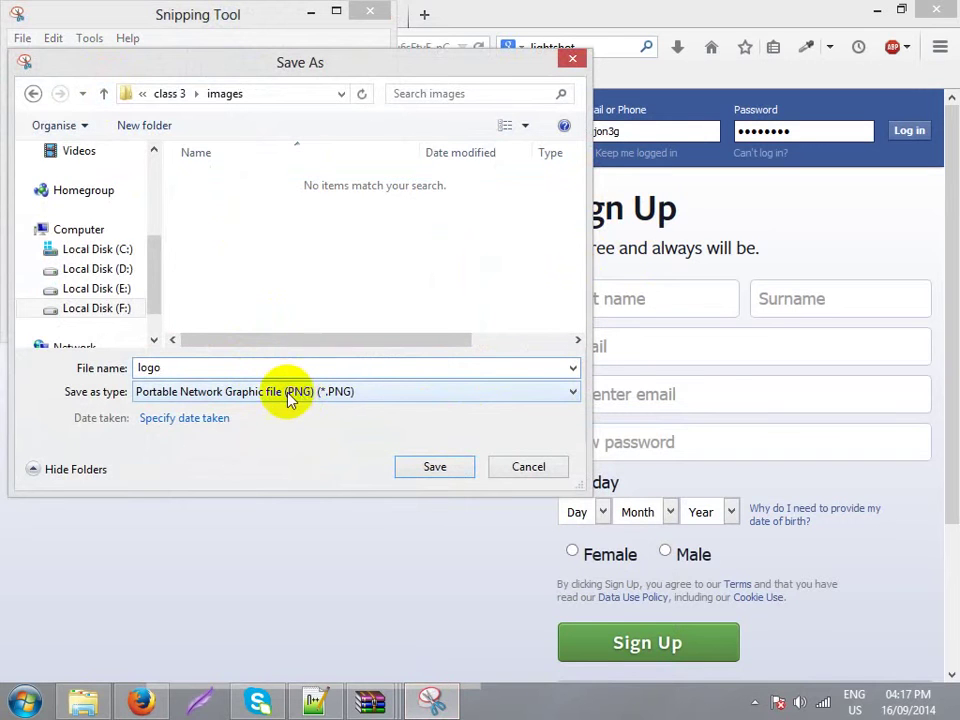
{"action": "left_click", "coordinate": [305, 392]}
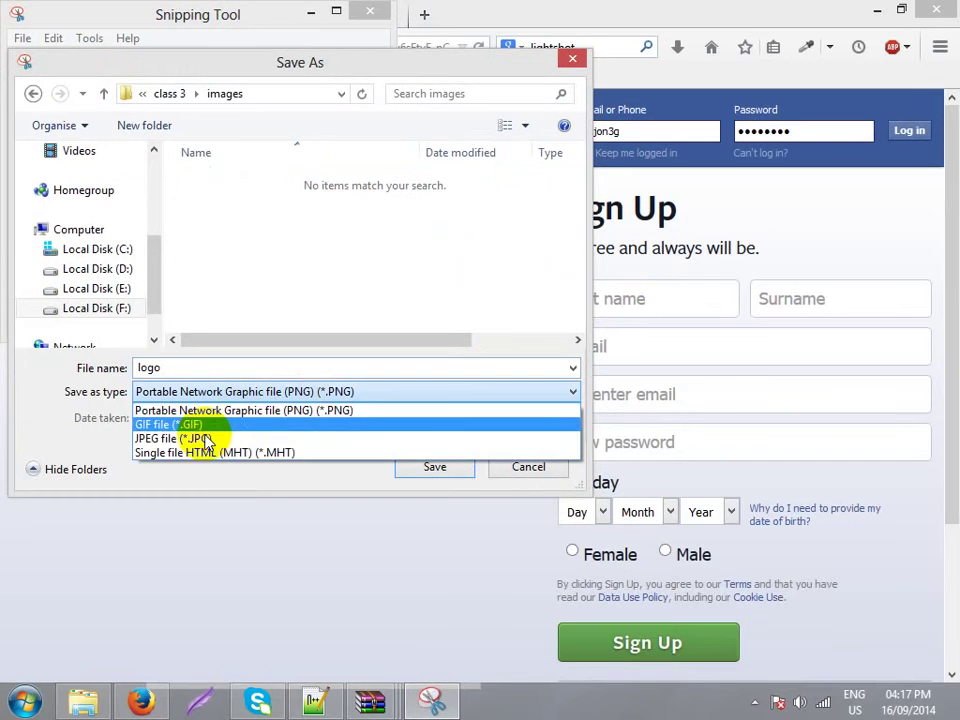
{"action": "left_click", "coordinate": [285, 410]}
{"action": "left_click", "coordinate": [437, 476]}
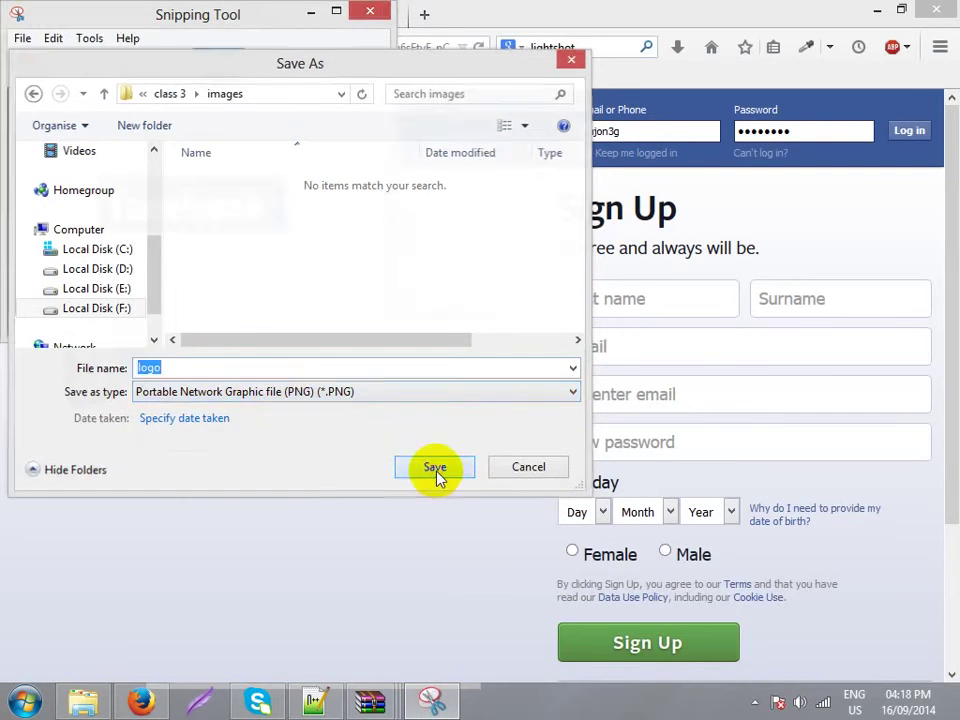
Open the images folder in Explorer to confirm logo.PNG, then return to Facebook.
{"action": "left_click", "coordinate": [83, 700]}
{"action": "double_click", "coordinate": [210, 205]}
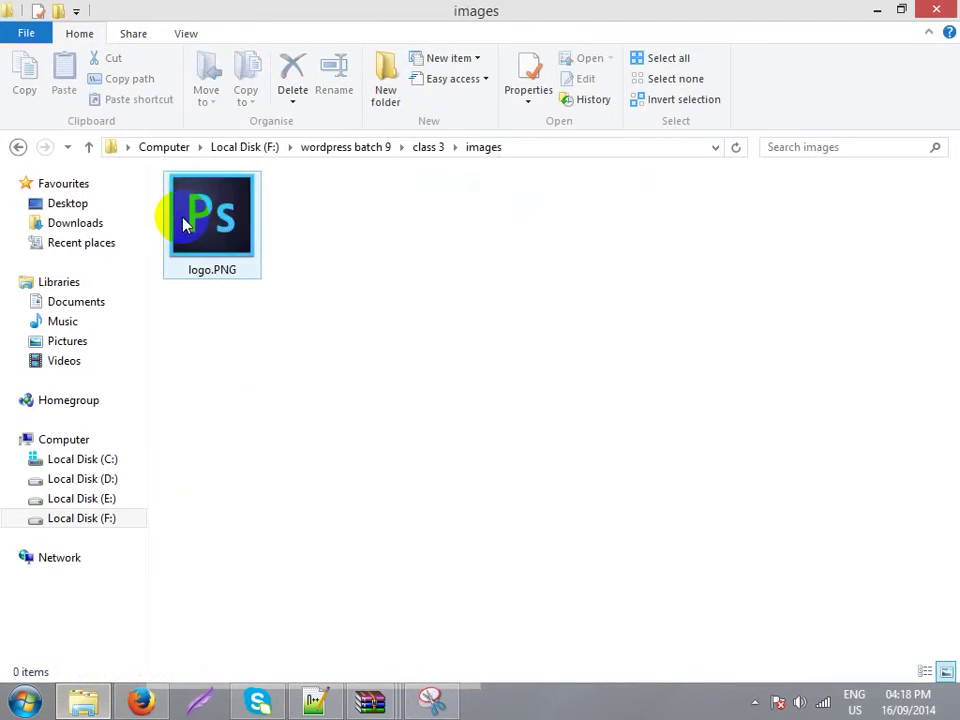
{"action": "left_click", "coordinate": [140, 700]}
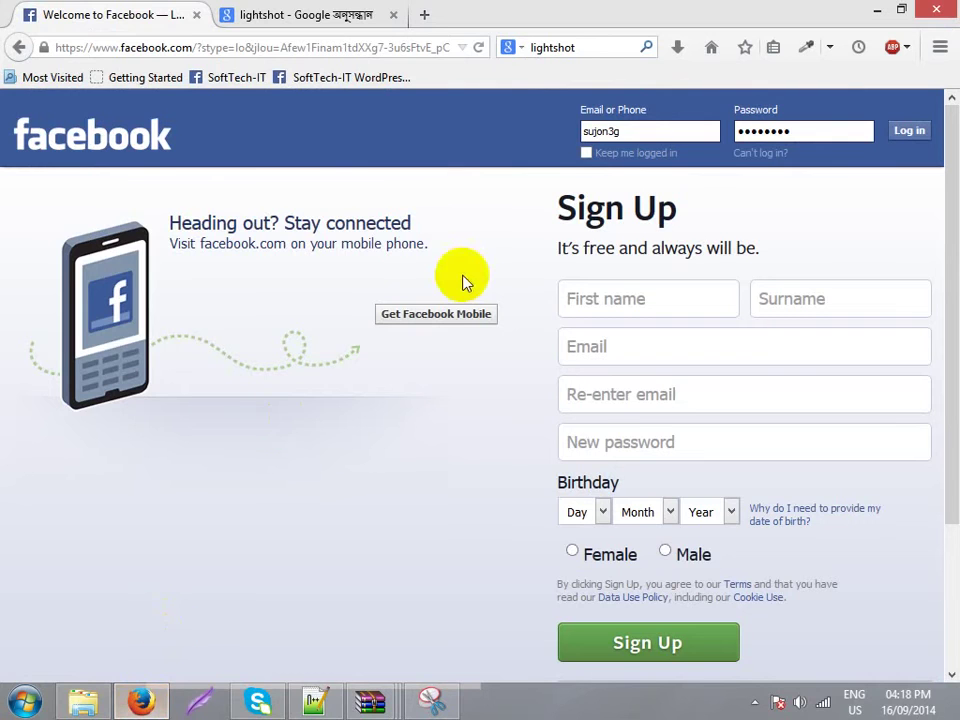
{"action": "left_click", "coordinate": [755, 704]}
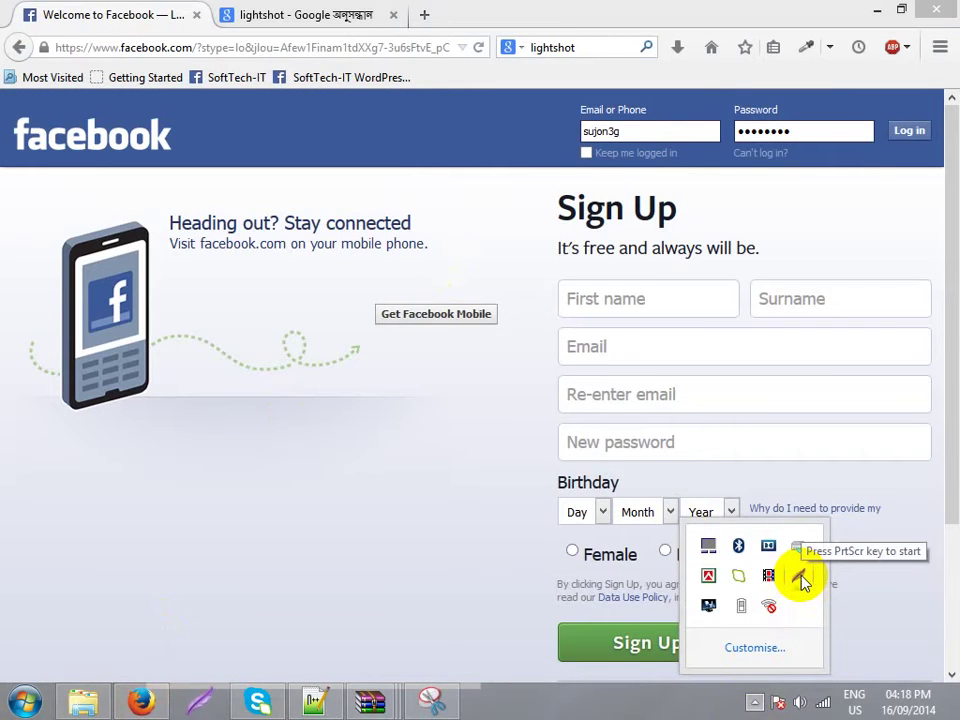
{"action": "left_click", "coordinate": [800, 578]}
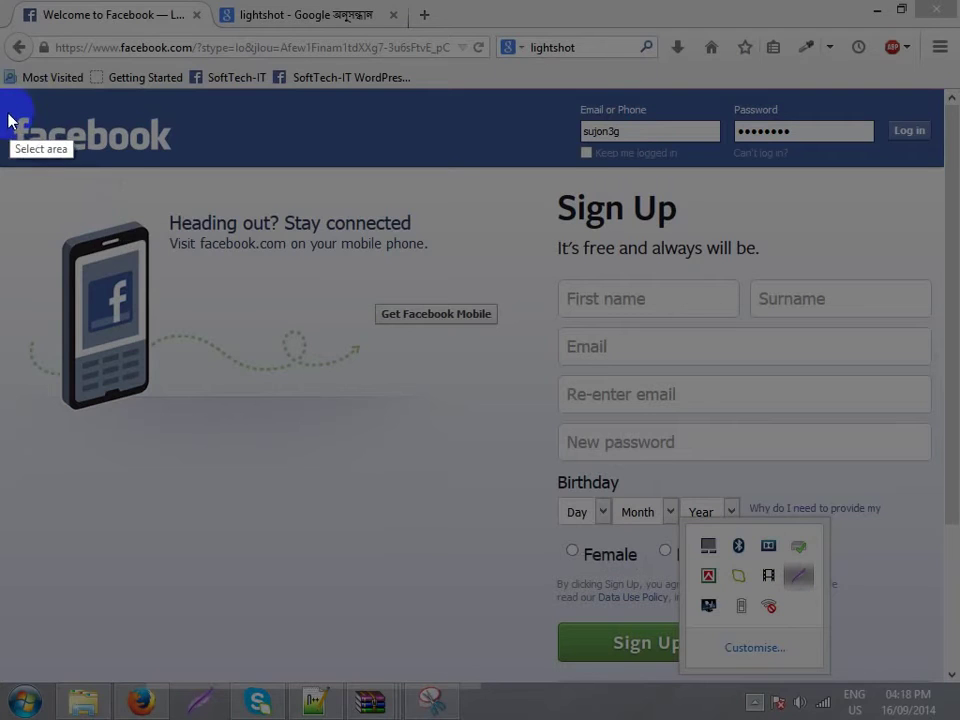
{"action": "left_click_drag", "start_coordinate": [6, 112], "coordinate": [189, 160]}
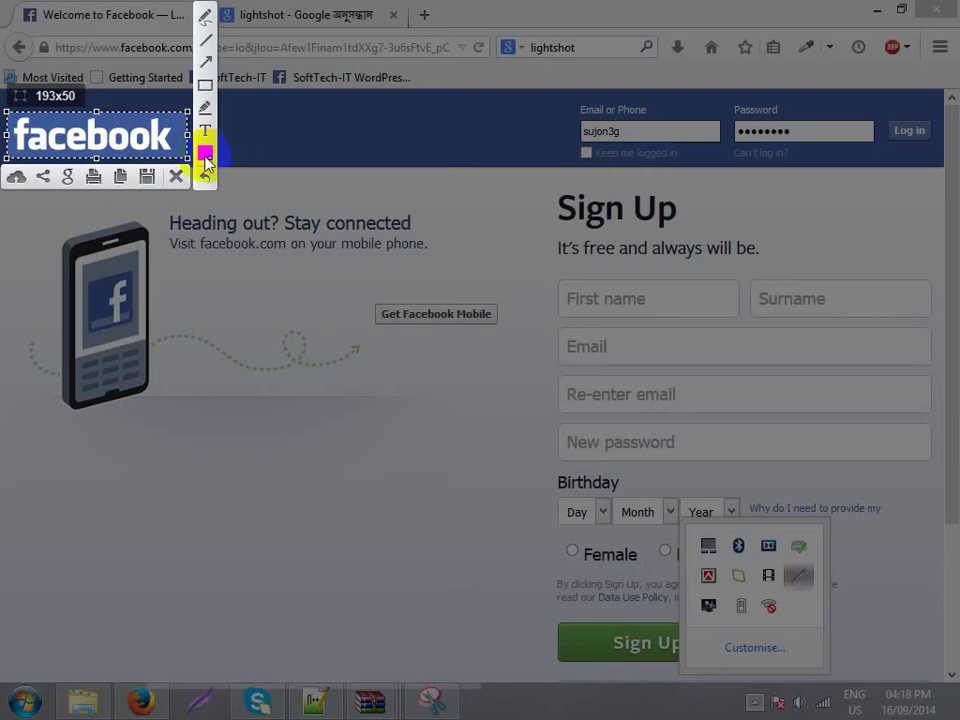
{"action": "left_click", "coordinate": [205, 152]}
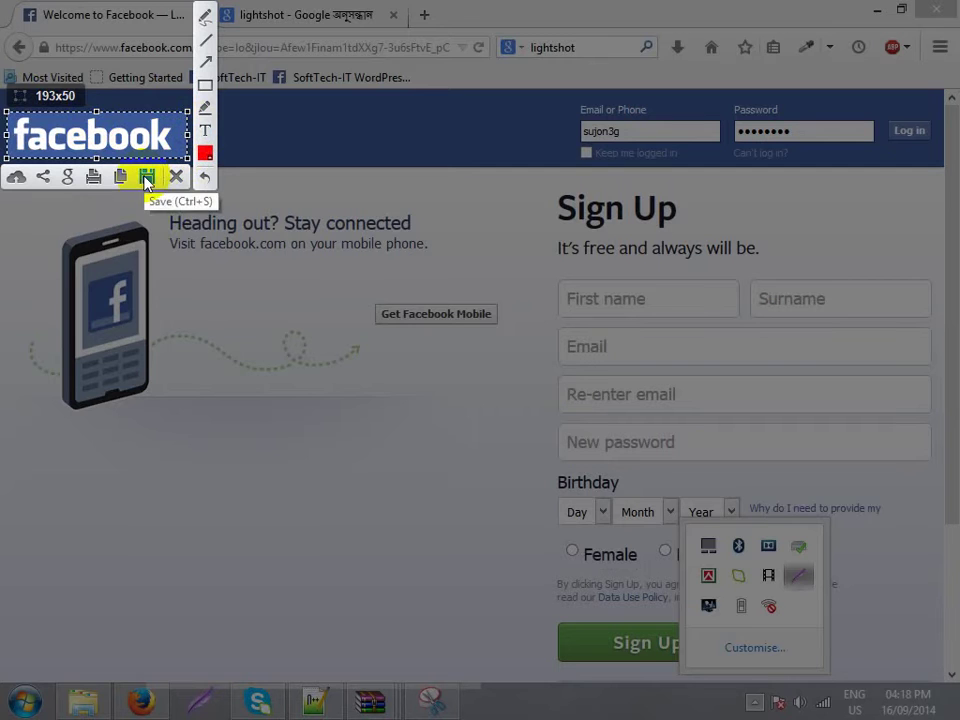
{"action": "left_click", "coordinate": [205, 62]}
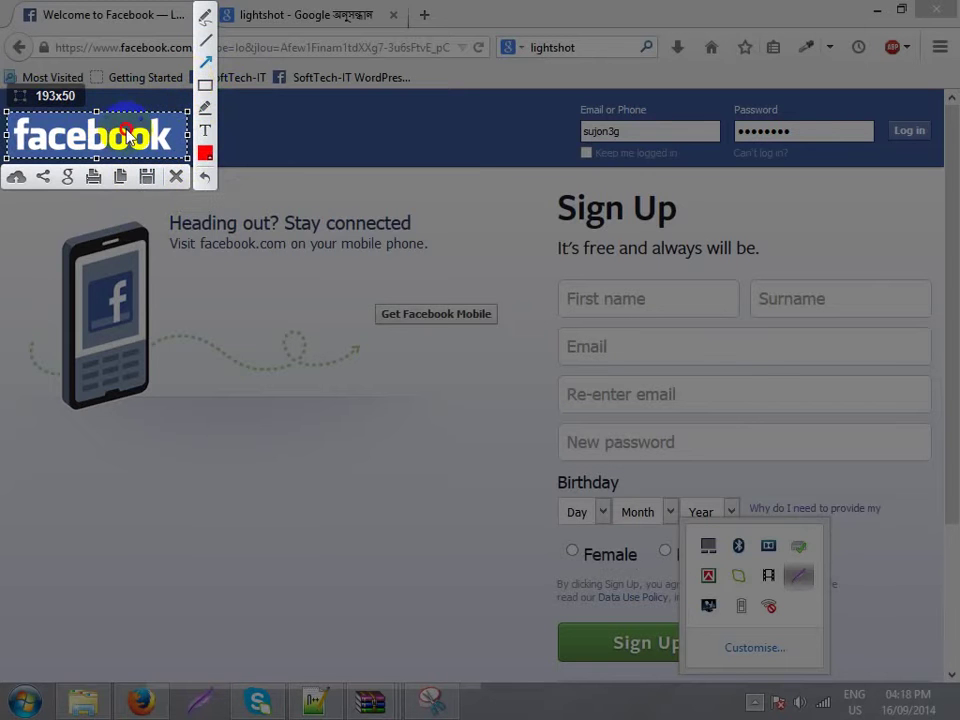
{"action": "mouse_move", "coordinate": [140, 122]}
{"action": "left_mouse_down"}
{"action": "mouse_move", "coordinate": [75, 145]}
{"action": "mouse_move", "coordinate": [60, 126]}
{"action": "mouse_move", "coordinate": [122, 134]}
{"action": "left_mouse_up"}
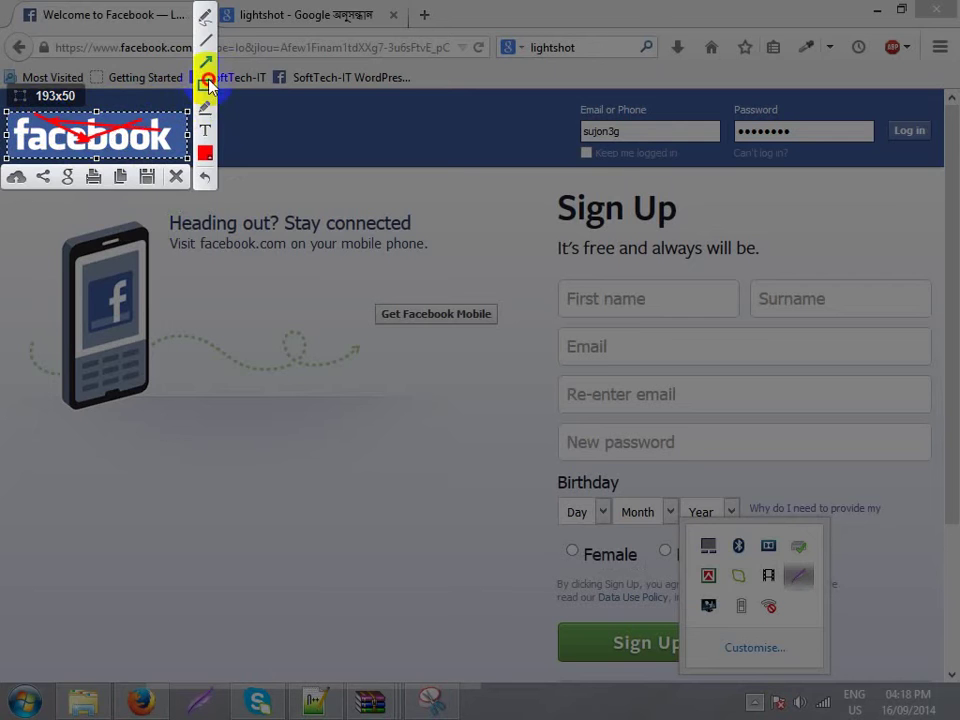
{"action": "mouse_move", "coordinate": [43, 128]}
{"action": "left_mouse_down"}
{"action": "mouse_move", "coordinate": [128, 146]}
{"action": "mouse_move", "coordinate": [168, 135]}
{"action": "left_mouse_up"}
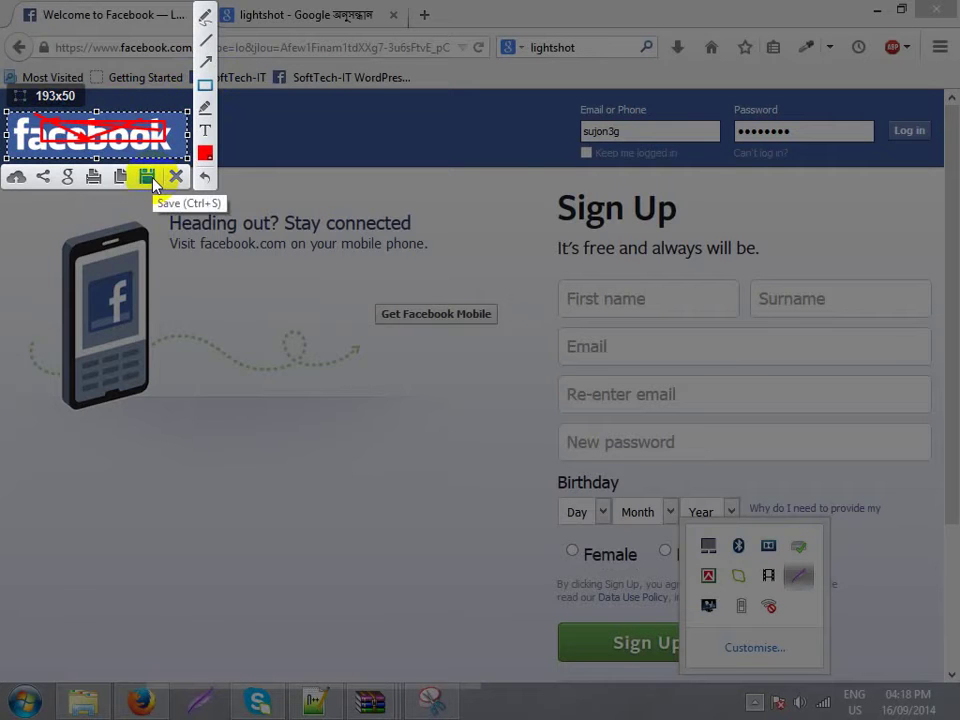
{"action": "left_click", "coordinate": [176, 177]}
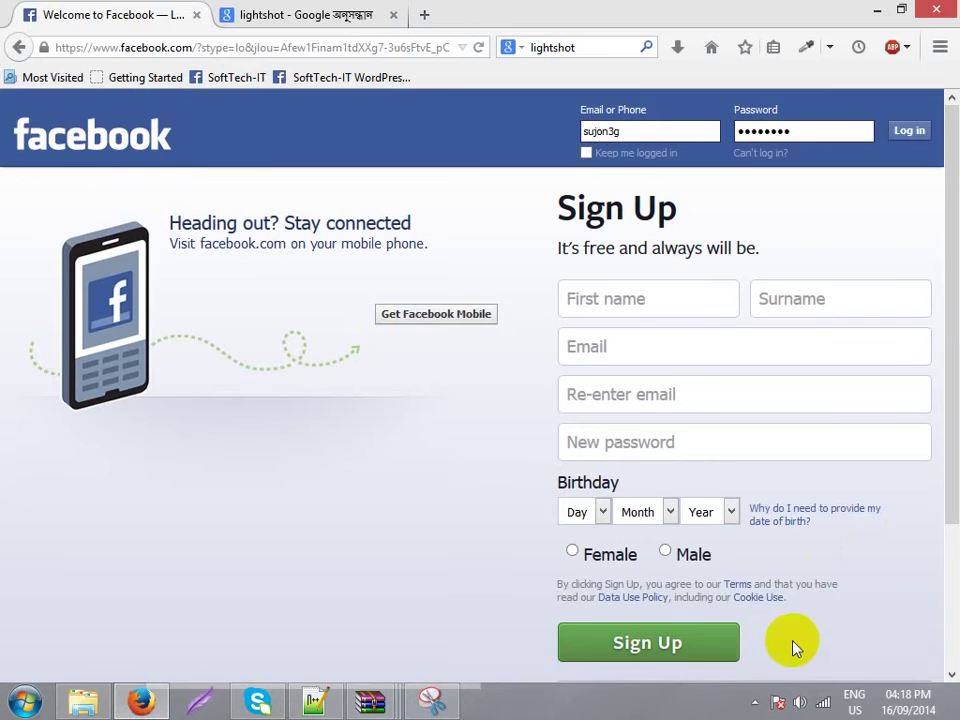
{"action": "left_click", "coordinate": [754, 703]}
{"action": "left_click", "coordinate": [798, 576]}
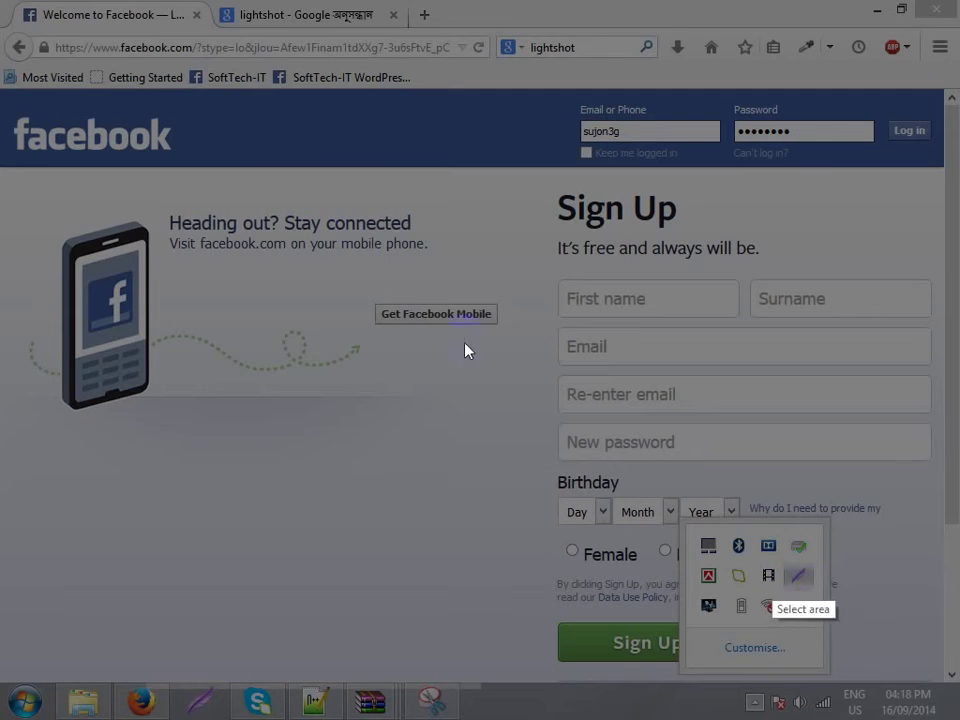
{"action": "left_click_drag", "start_coordinate": [11, 130], "coordinate": [179, 138]}
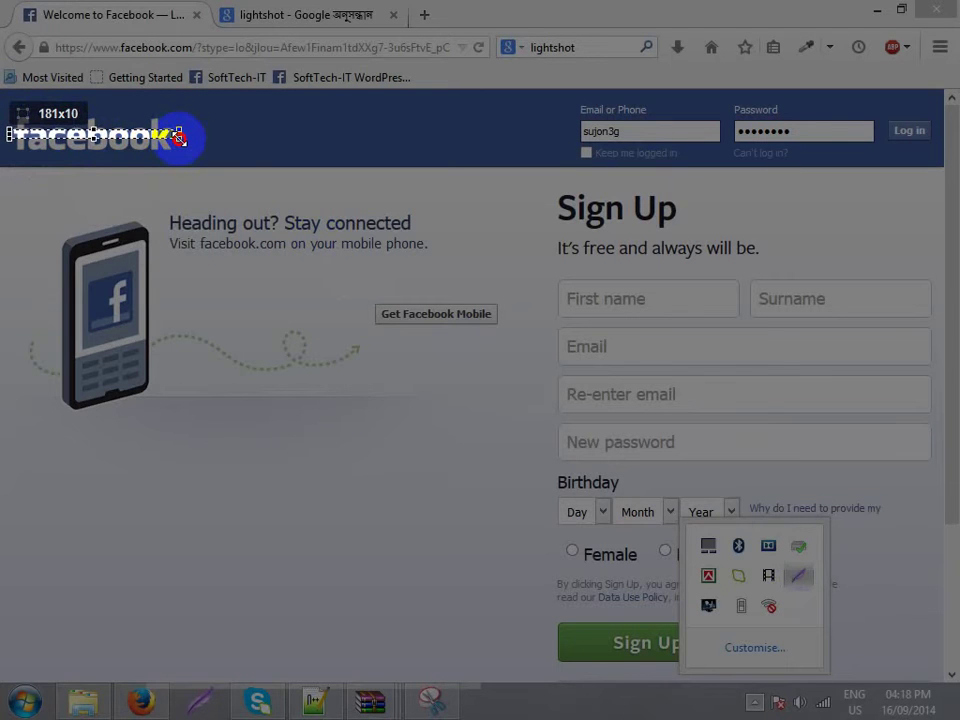
{"action": "left_click_drag", "start_coordinate": [179, 137], "coordinate": [918, 272]}
{"action": "left_click", "coordinate": [909, 279]}
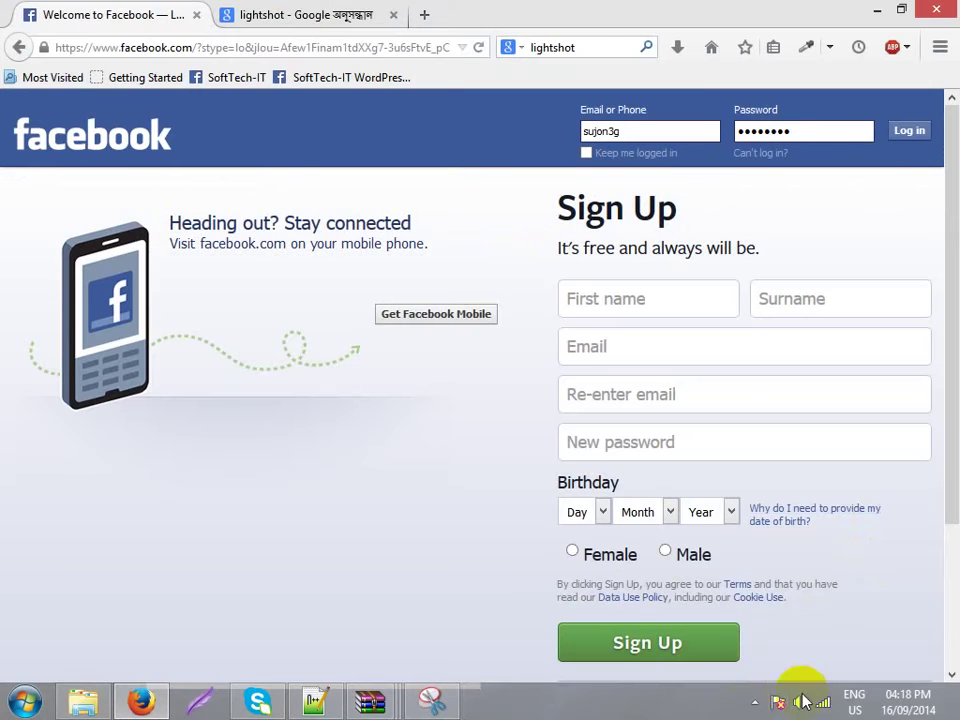
Switch to the Google 'lightshot' results tab and briefly search the Start menu for 'snipping'.
{"action": "left_click", "coordinate": [305, 14]}
{"action": "left_click_drag", "start_coordinate": [229, 122], "coordinate": [4, 161]}
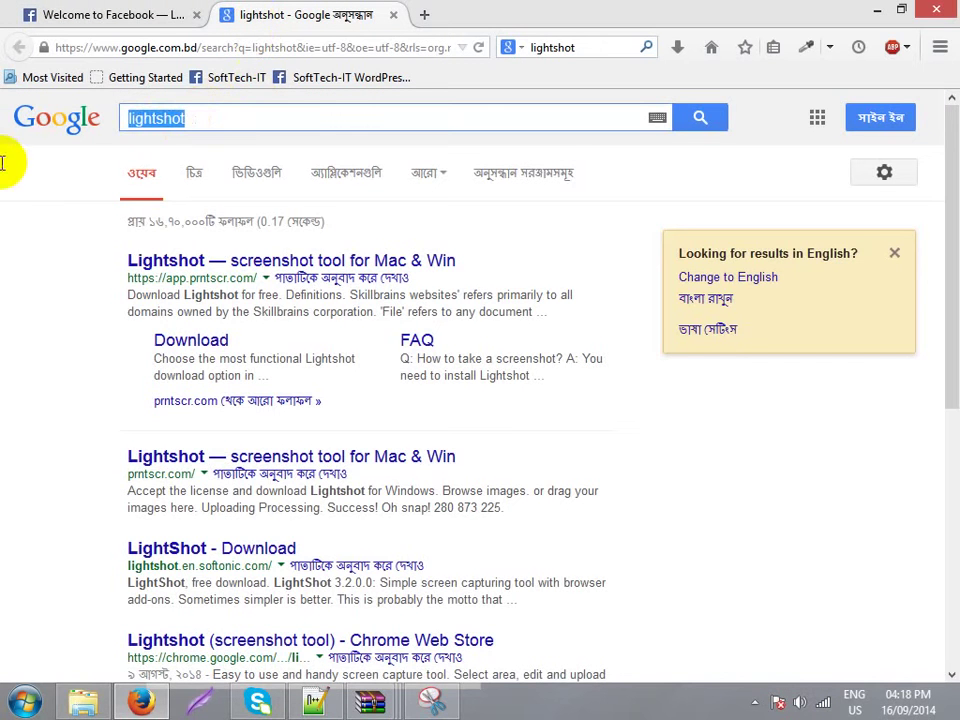
{"action": "left_click", "coordinate": [4, 340]}
{"action": "key", "text": "super"}
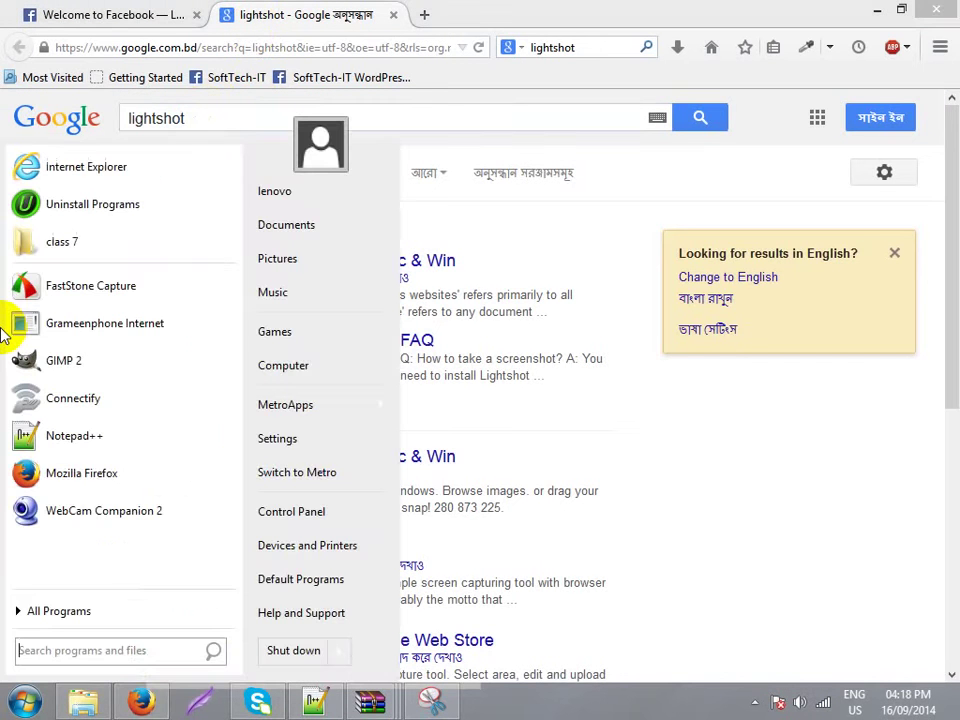
{"action": "type", "text": "snip"}
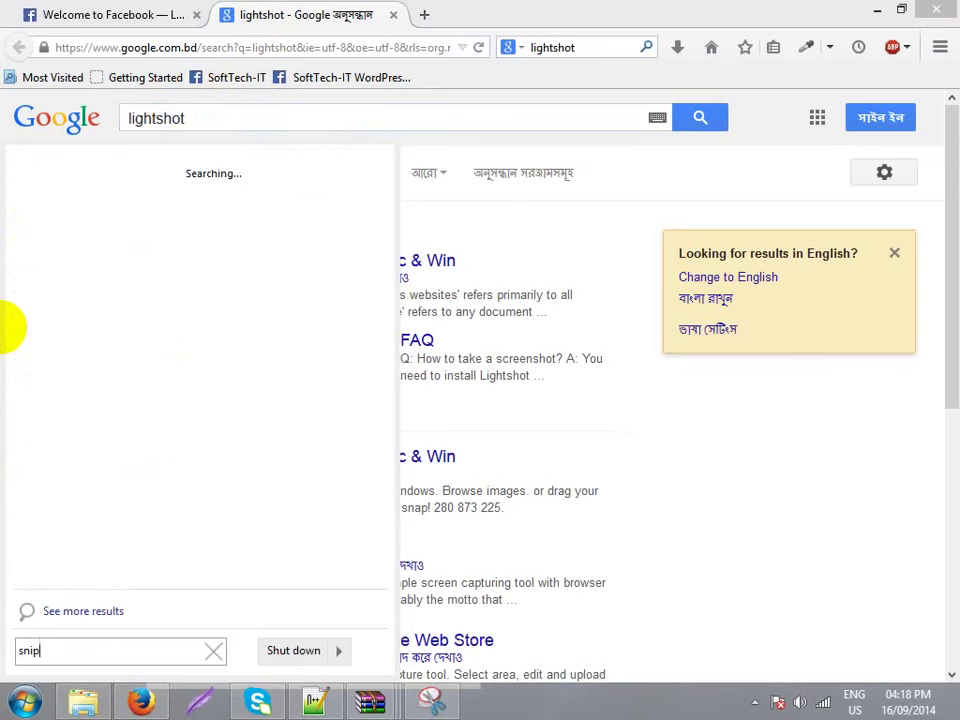
{"action": "type", "text": "ping"}
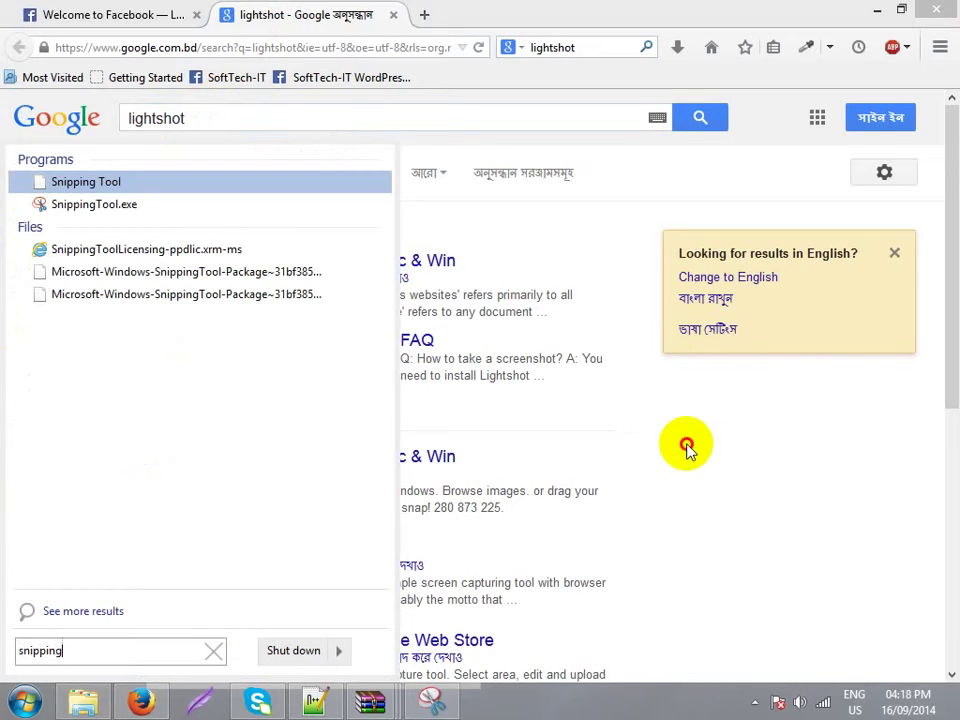
{"action": "left_click", "coordinate": [688, 446]}
Capture a region of the results with PrtScr, cancel it, and start a new capture.
{"action": "key", "text": "Print"}
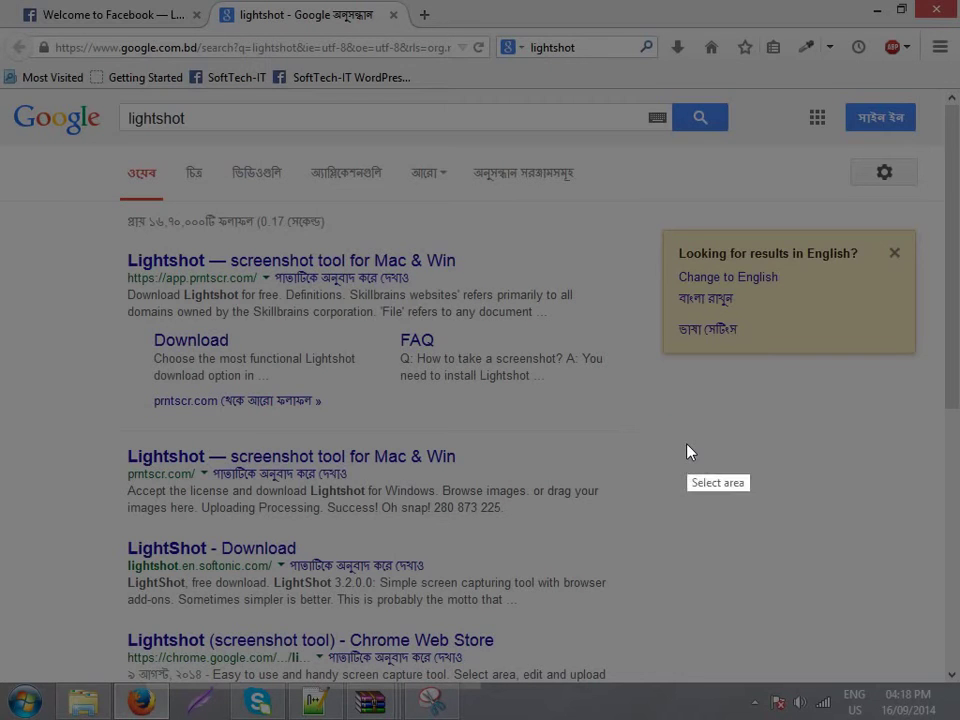
{"action": "left_click_drag", "start_coordinate": [172, 161], "coordinate": [552, 506]}
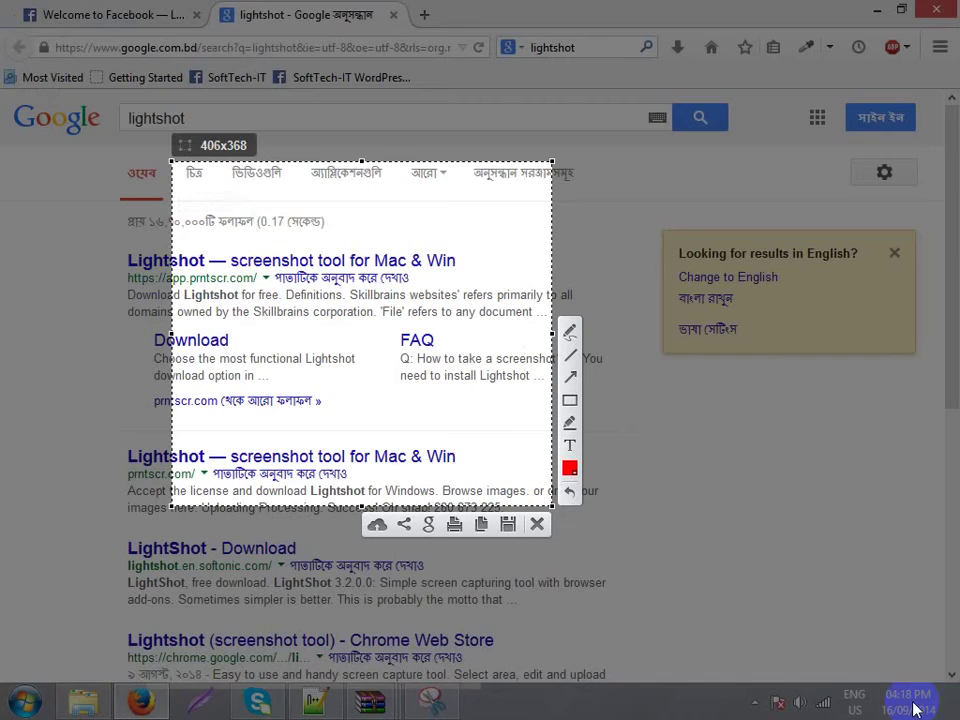
{"action": "left_click", "coordinate": [537, 524]}
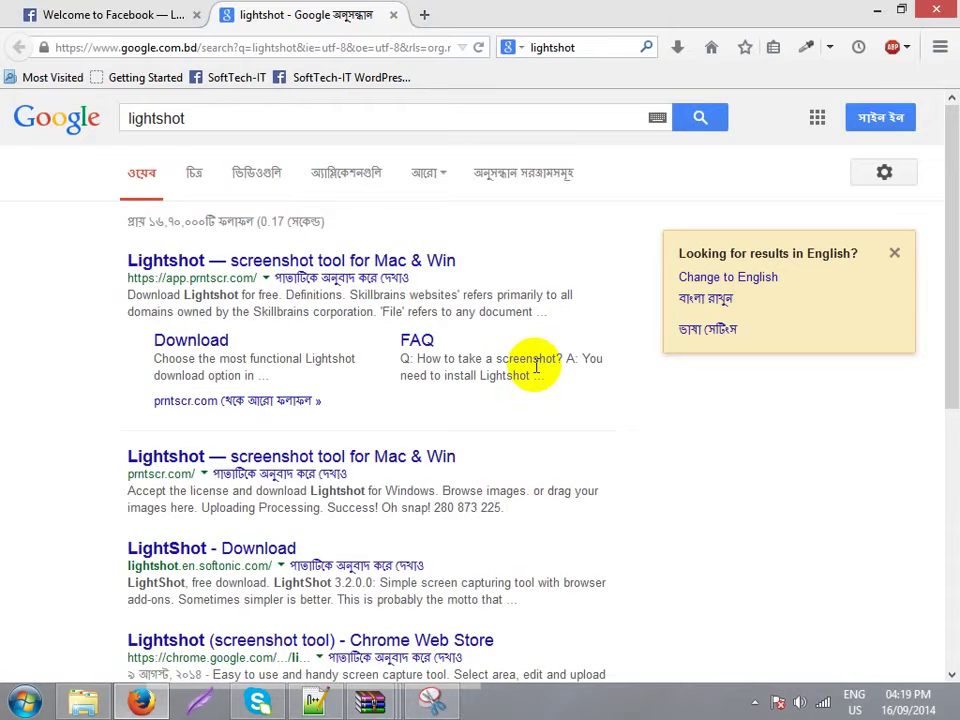
{"action": "key", "text": "Print"}
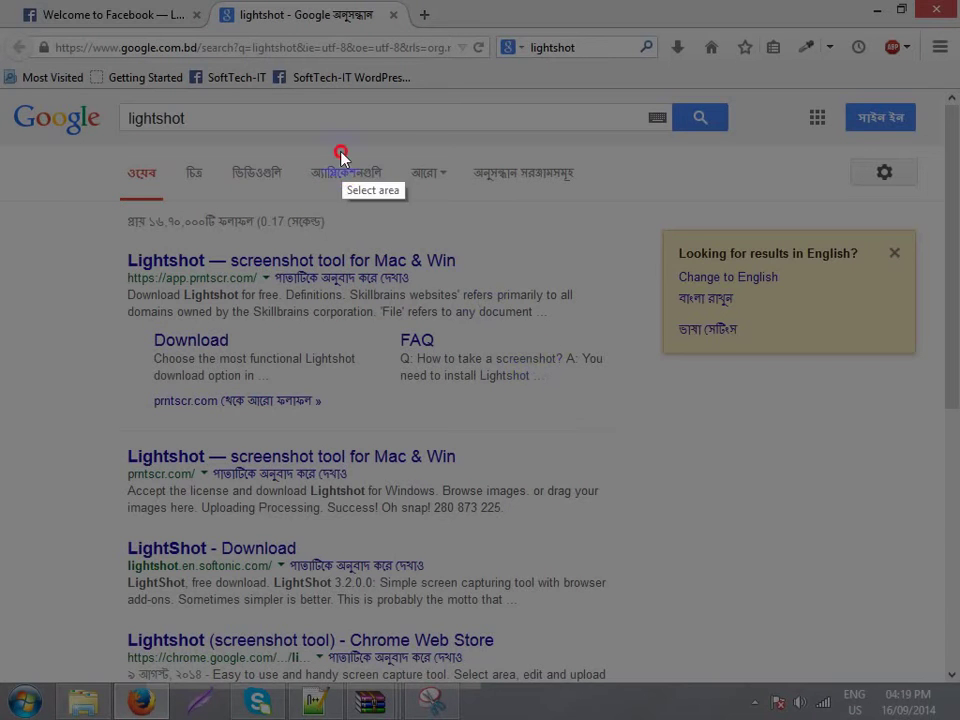